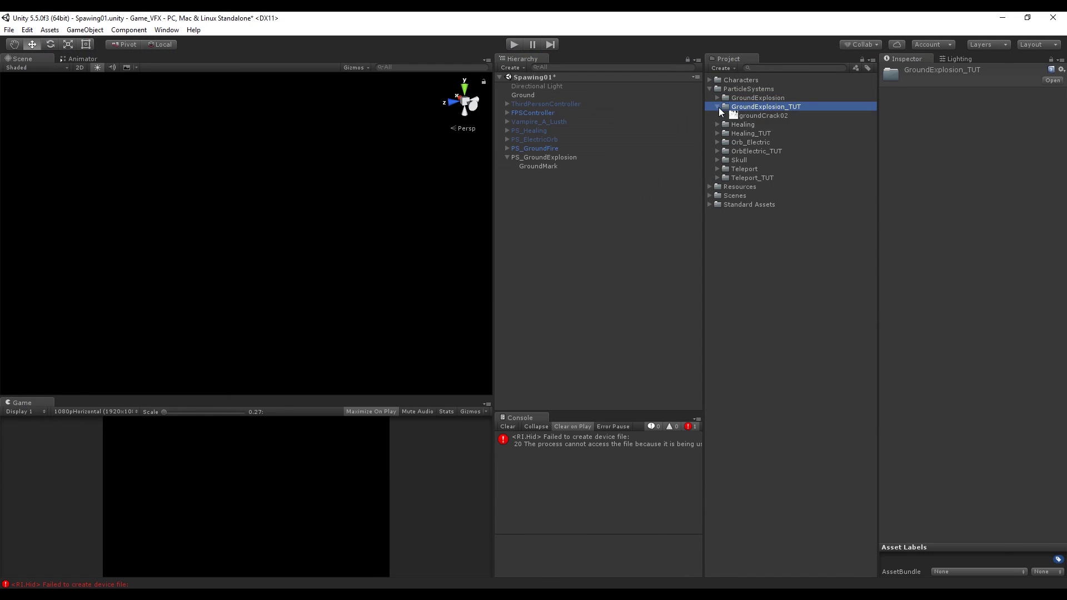
# - Create a new material named GroundCrack in the GroundExplosion_TUT folder
pyautogui.rightClick(761, 106)
pyautogui.moveTo(833, 113)
pyautogui.click(959, 227)
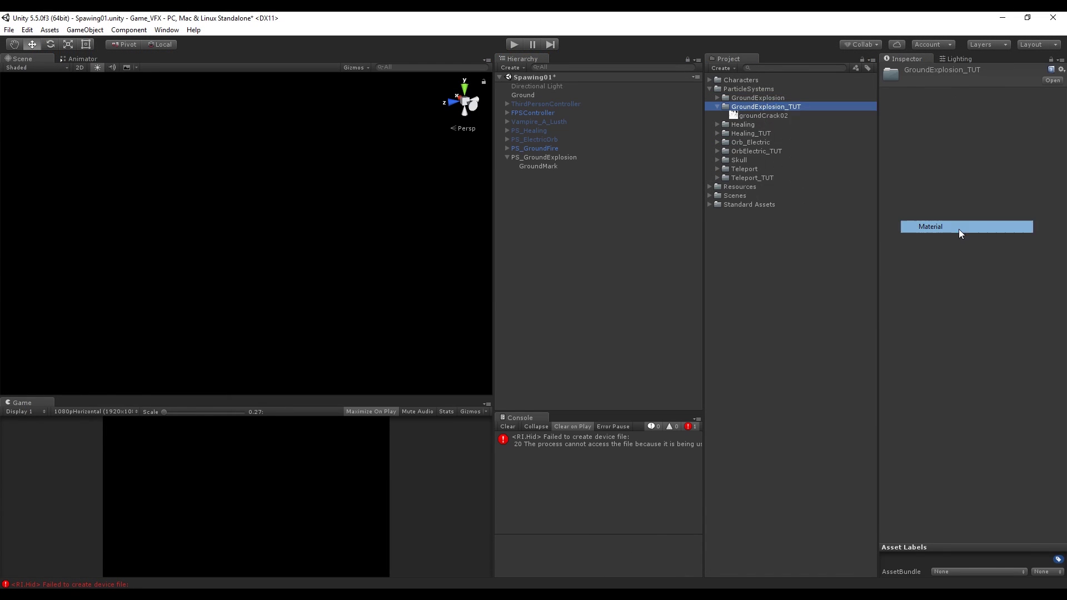
pyautogui.write('GroundCrack')
pyautogui.press('Return')
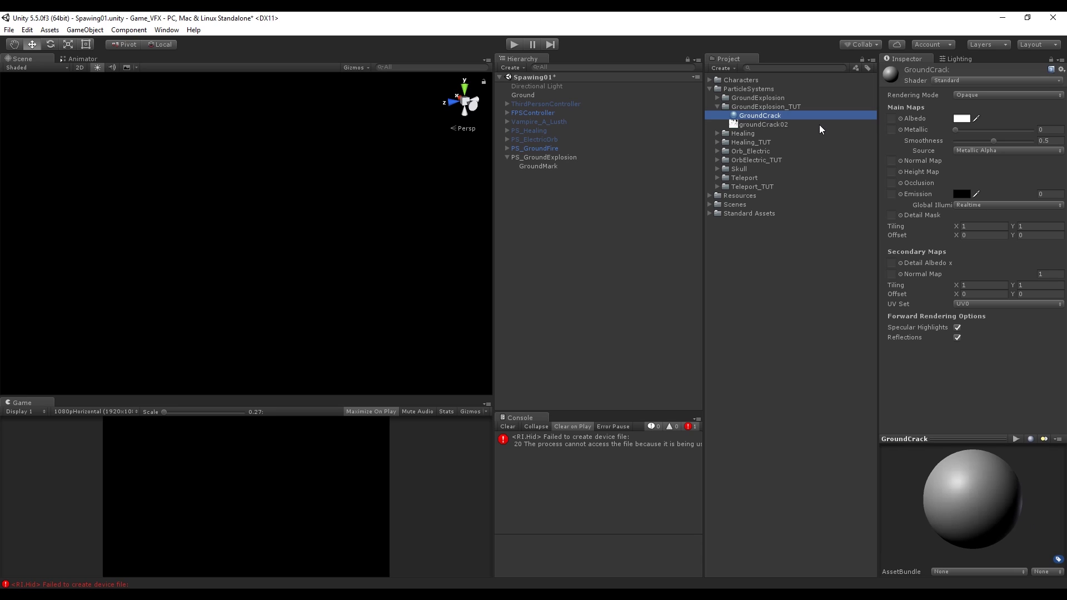
# - Set the GroundCrack material's shader to Particles/Additive and assign the groundCrack02 image as its particle texture
pyautogui.click(989, 81)
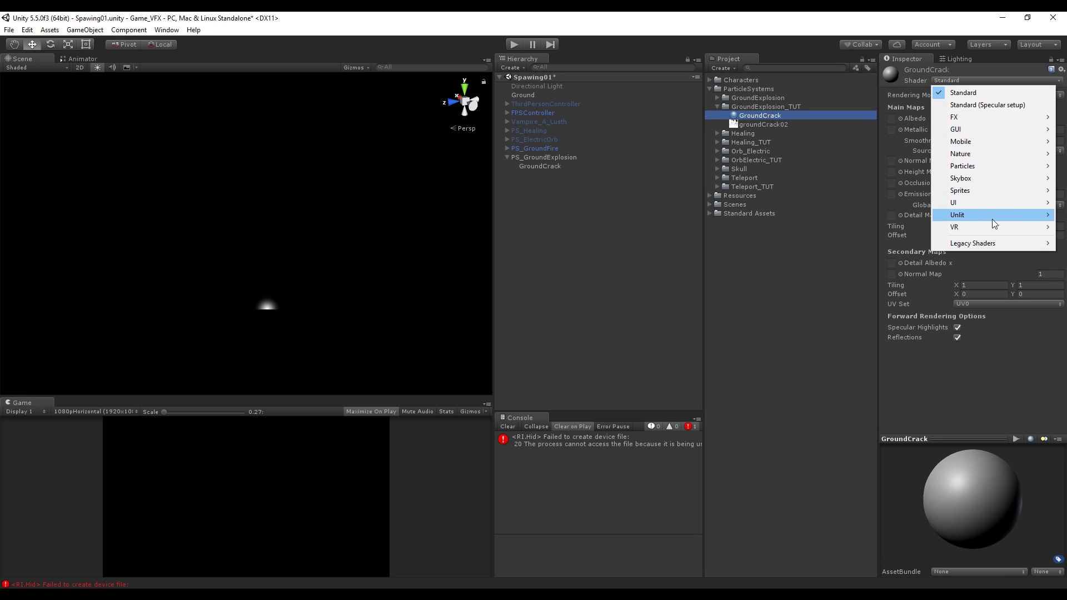
pyautogui.moveTo(995, 167)
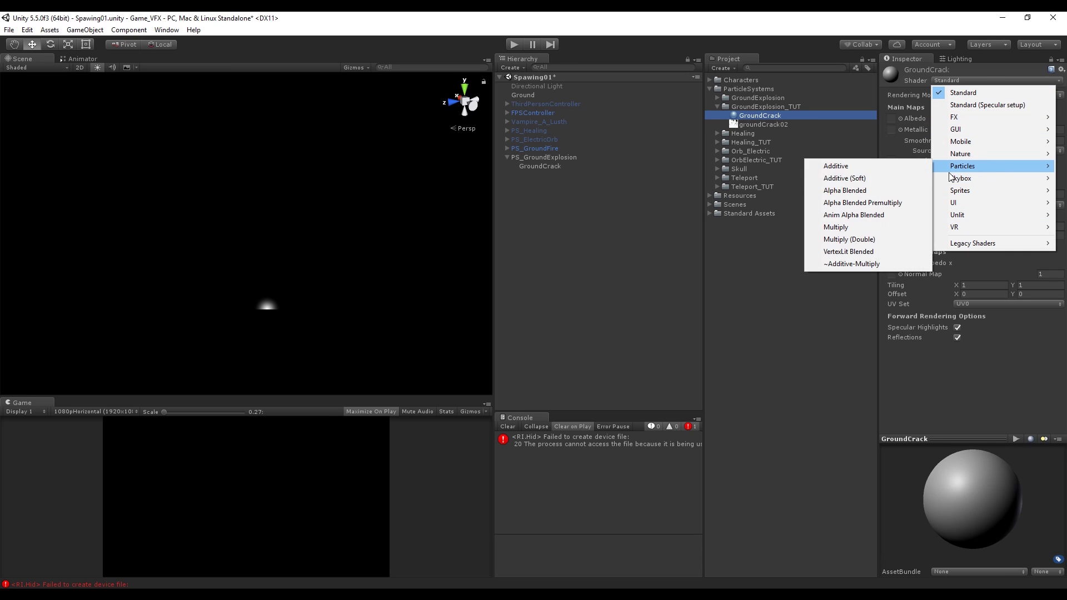
pyautogui.click(895, 165)
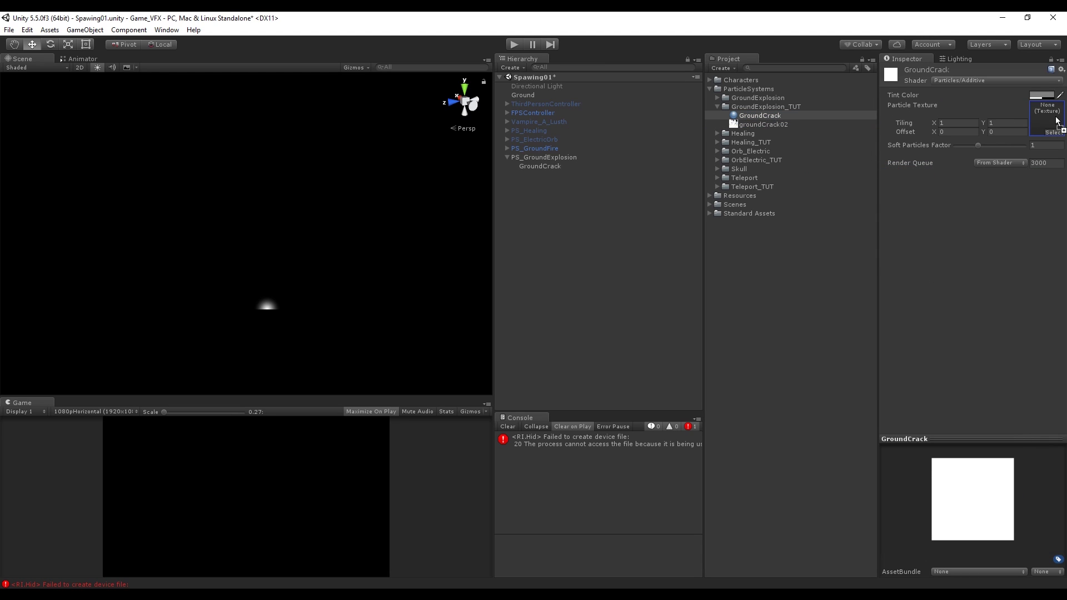
pyautogui.moveTo(1057, 120); pyautogui.dragTo(1058, 121)
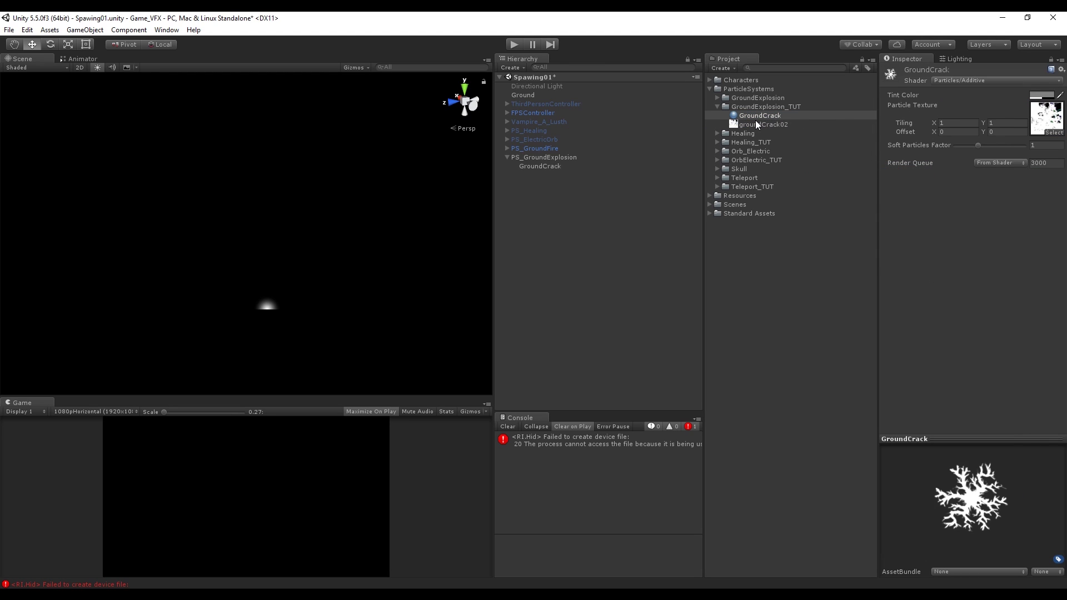
# - Apply the GroundCrack material to the GroundCrack particle system and set its Render Mode to Horizontal Billboard
pyautogui.moveTo(527, 163); pyautogui.dragTo(527, 164)
pyautogui.click(539, 165)
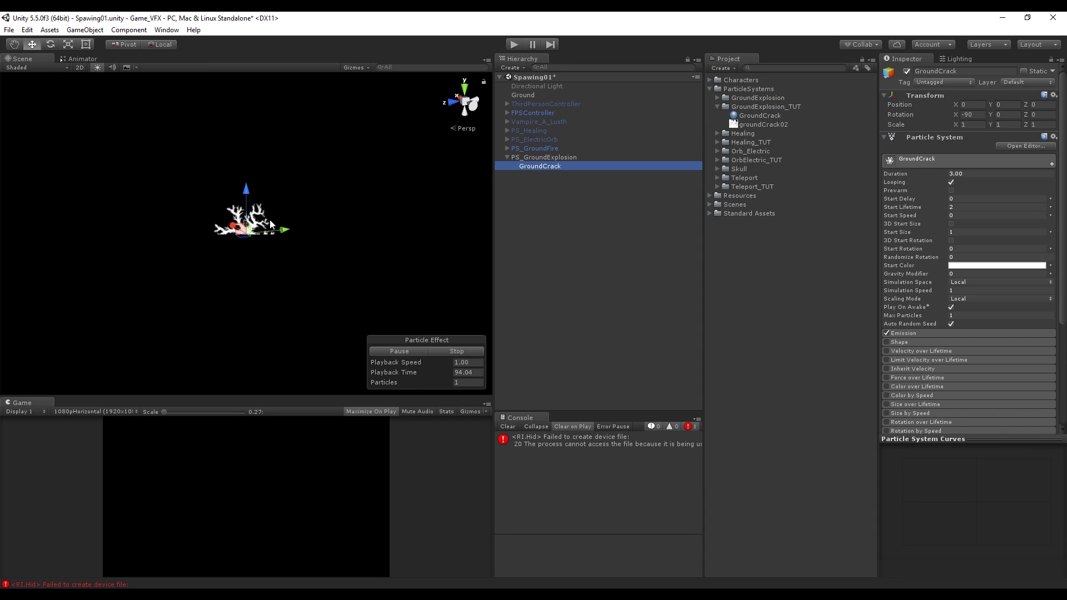
pyautogui.scroll(-5, 977, 369)
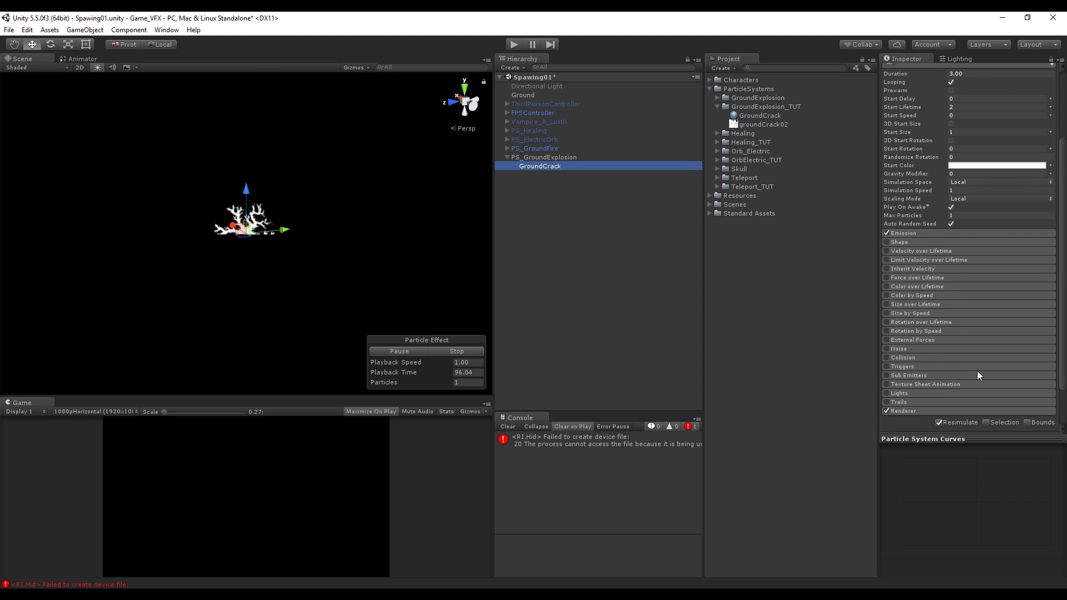
pyautogui.click(902, 358)
pyautogui.scroll(-3, 929, 375)
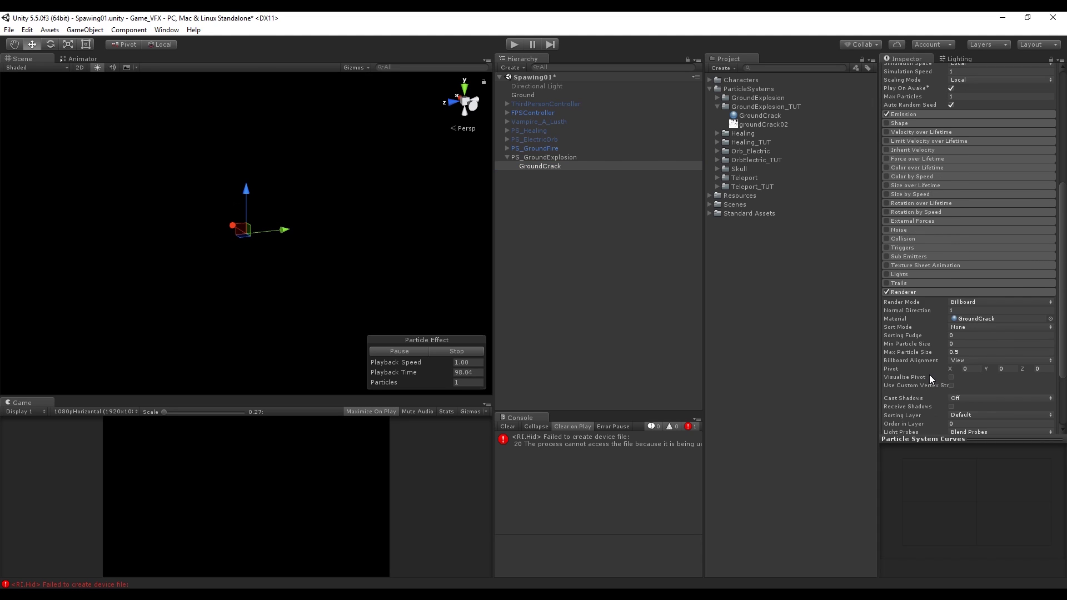
pyautogui.click(966, 303)
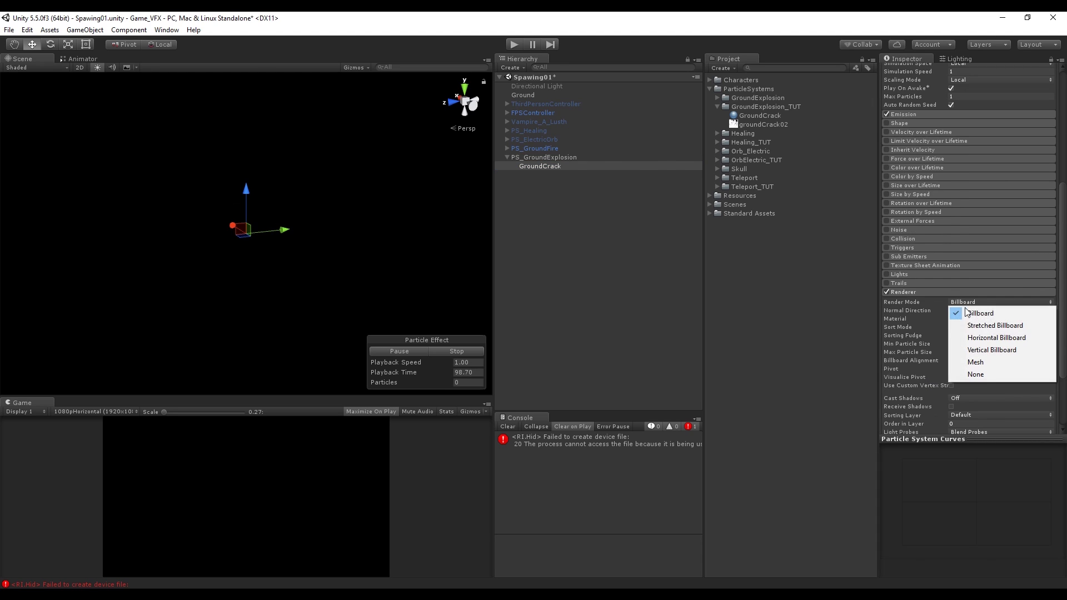
pyautogui.click(966, 337)
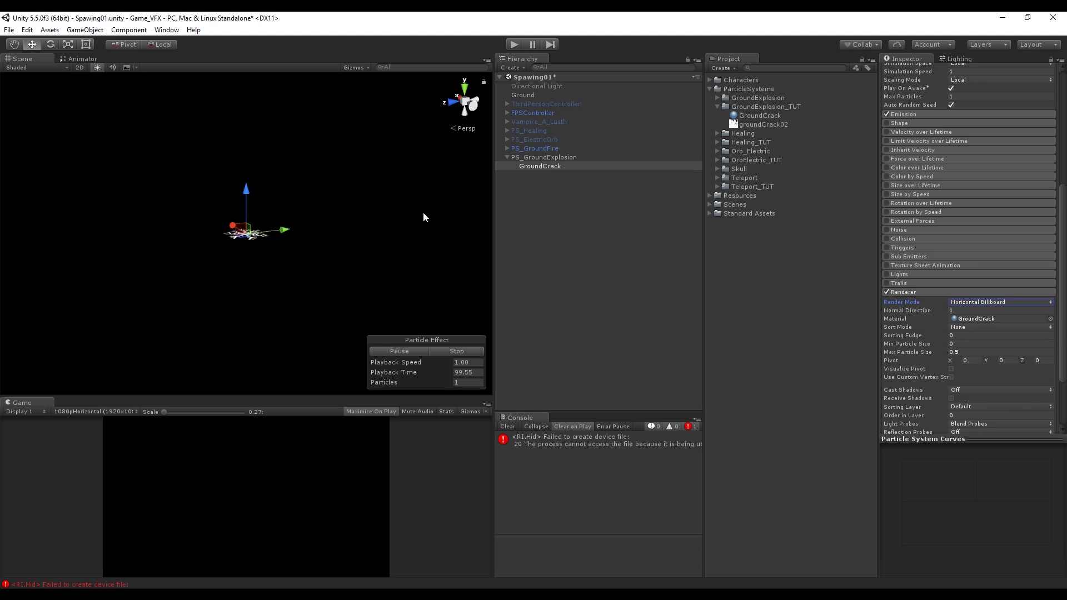
pyautogui.moveTo(279, 243); pyautogui.dragTo(345, 244, button='right')
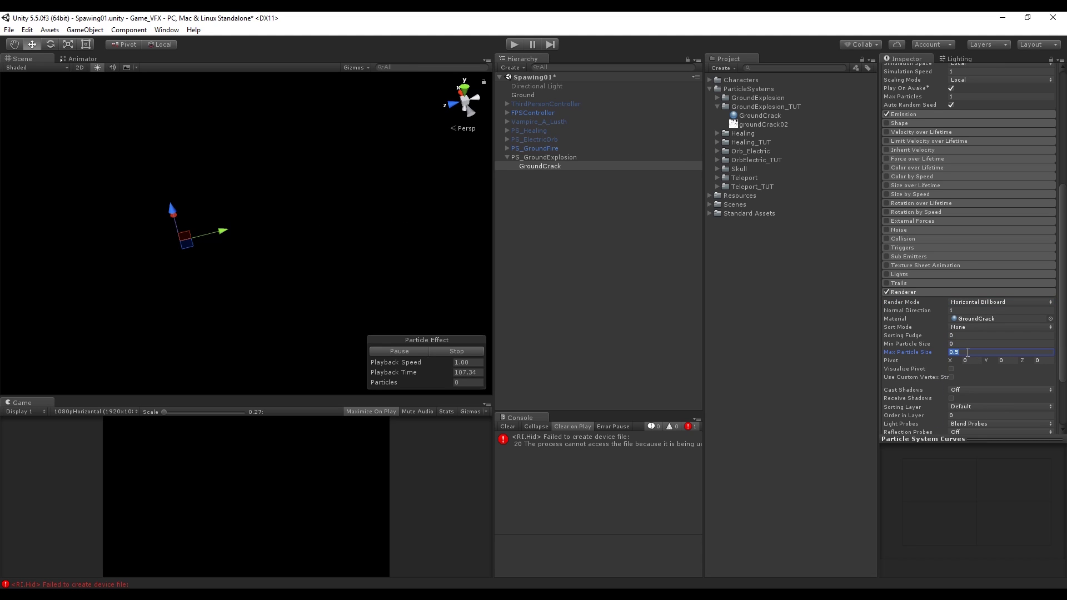
pyautogui.click(928, 292)
pyautogui.click(507, 426)
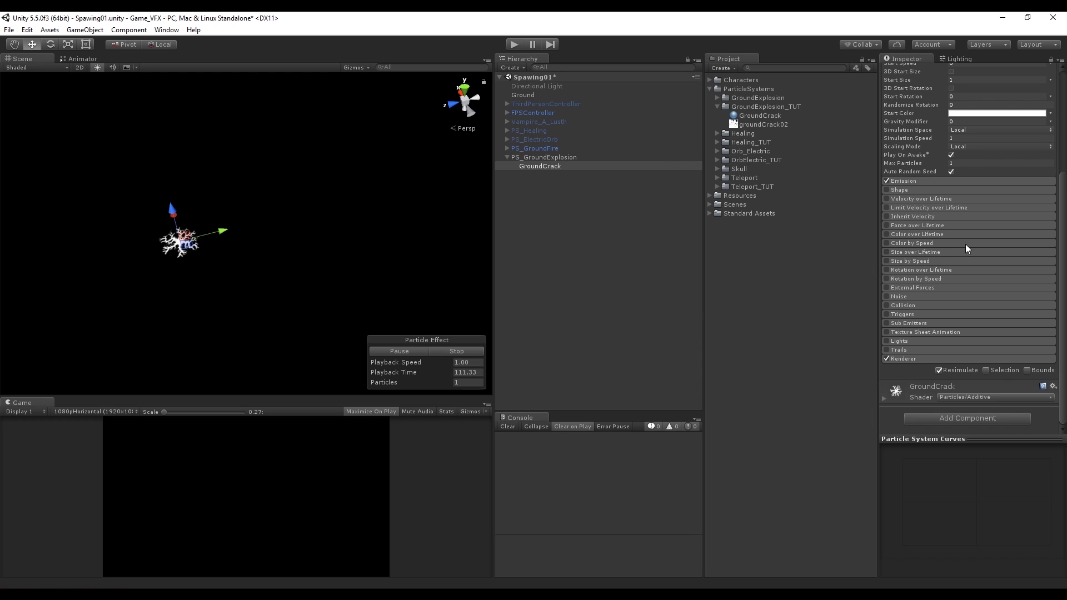
# - Make the GroundCrack particle system's Start Size random between two constants, 4 and 6
pyautogui.scroll(5, 965, 244)
pyautogui.click(1050, 232)
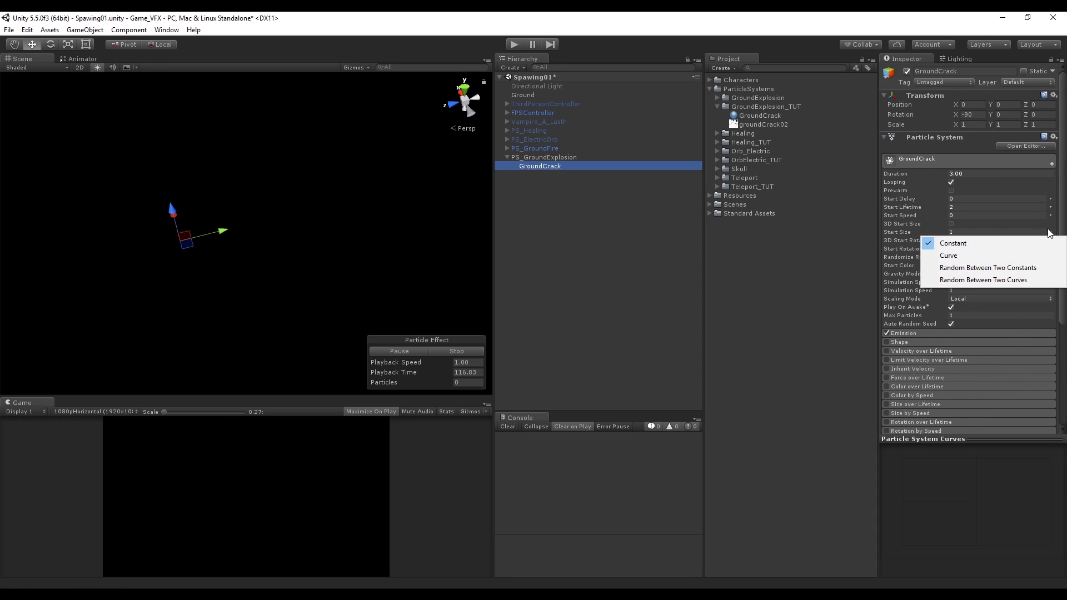
pyautogui.click(1003, 267)
pyautogui.click(977, 232)
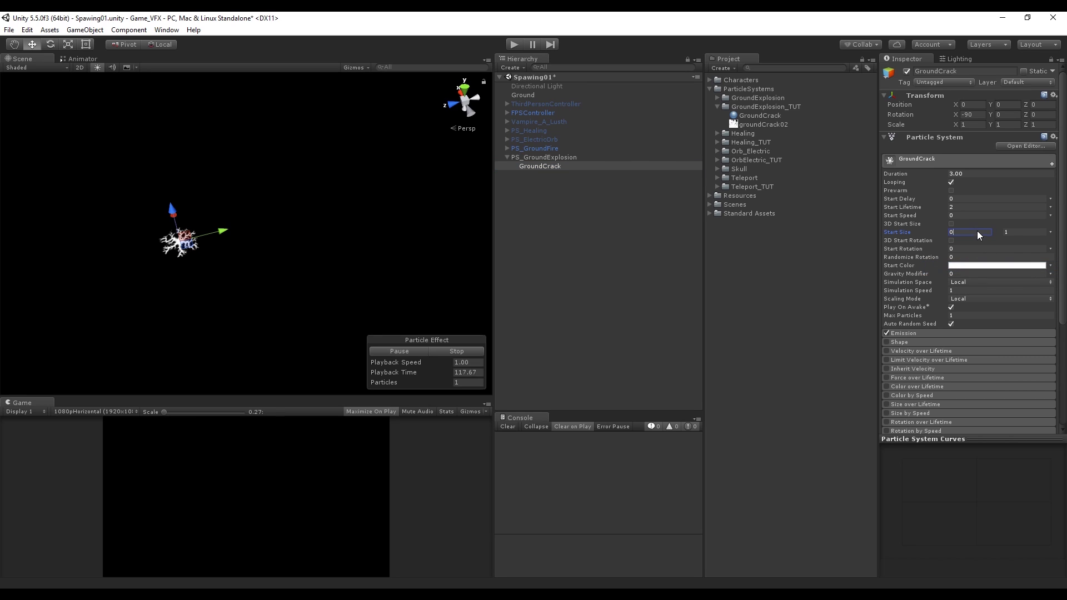
pyautogui.press('Tab')
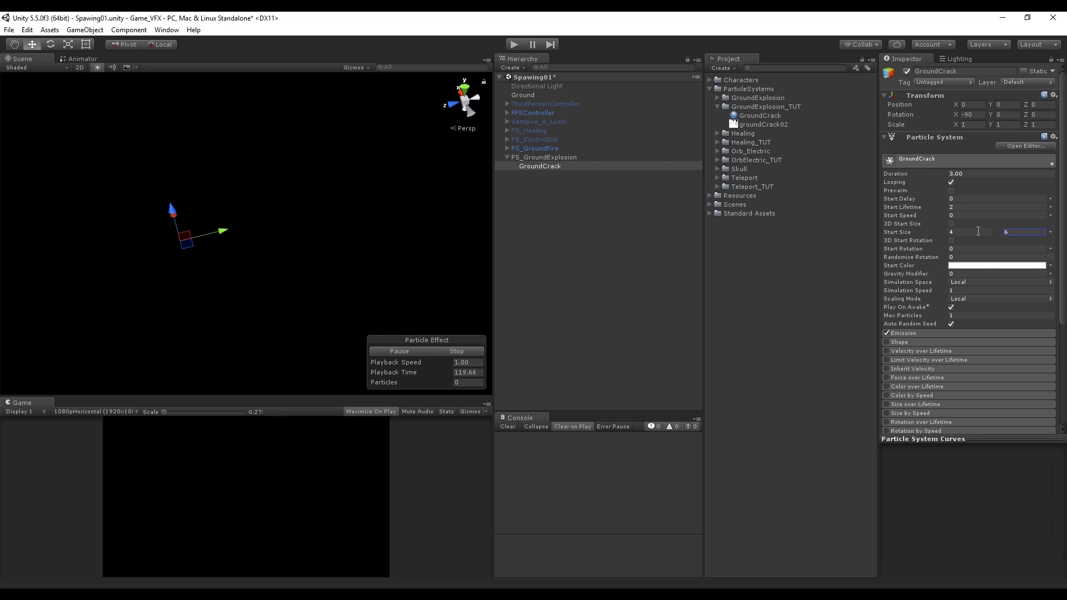
pyautogui.write('6')
pyautogui.press('Return')
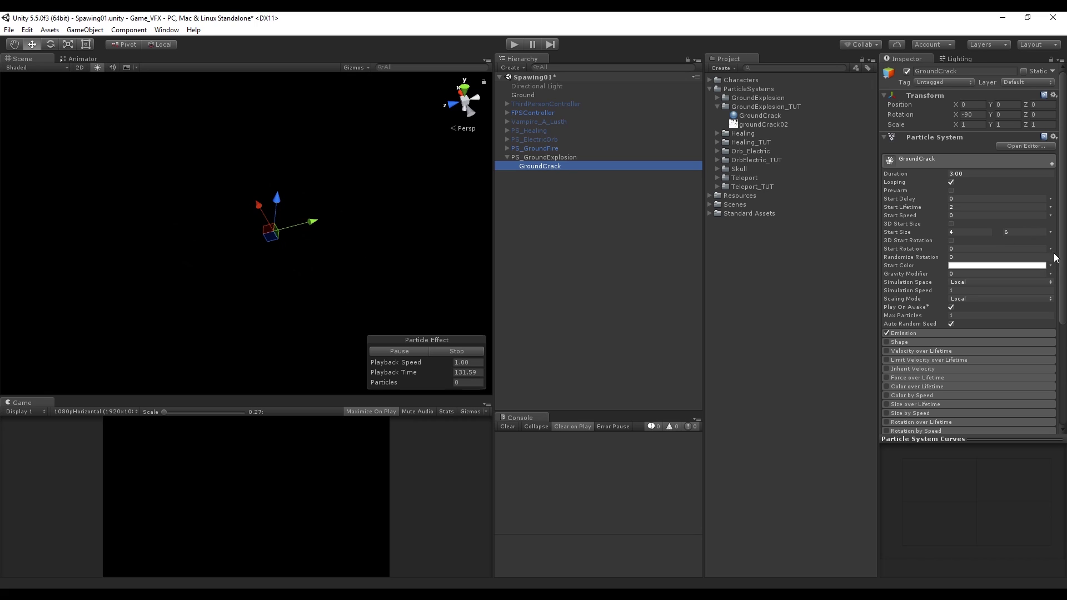
# - Make the GroundCrack particle system's Start Rotation random between two constants, 0 and 360
pyautogui.click(1051, 248)
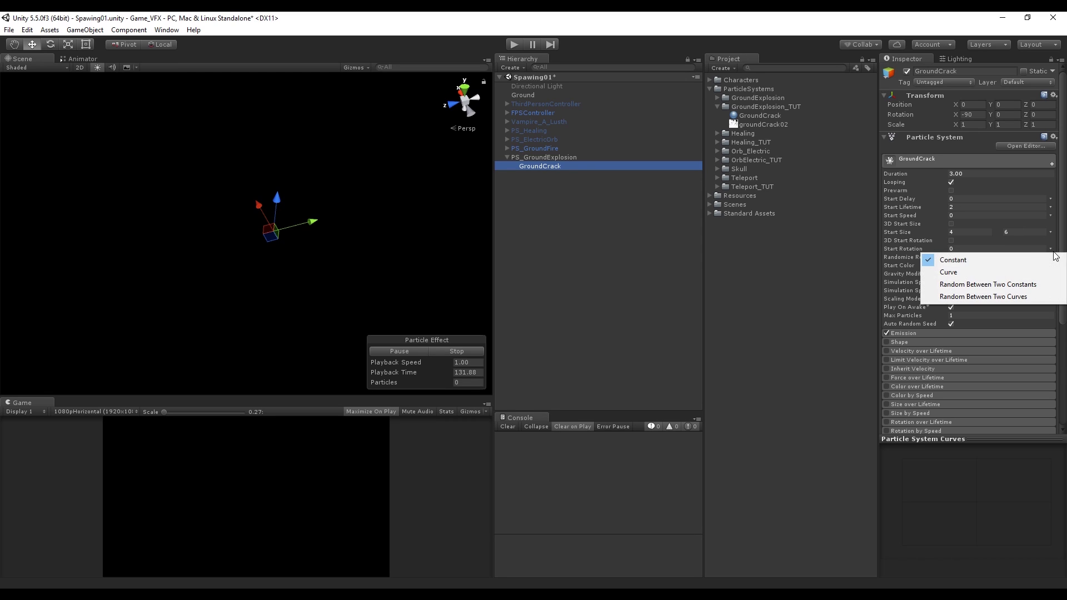
pyautogui.click(998, 285)
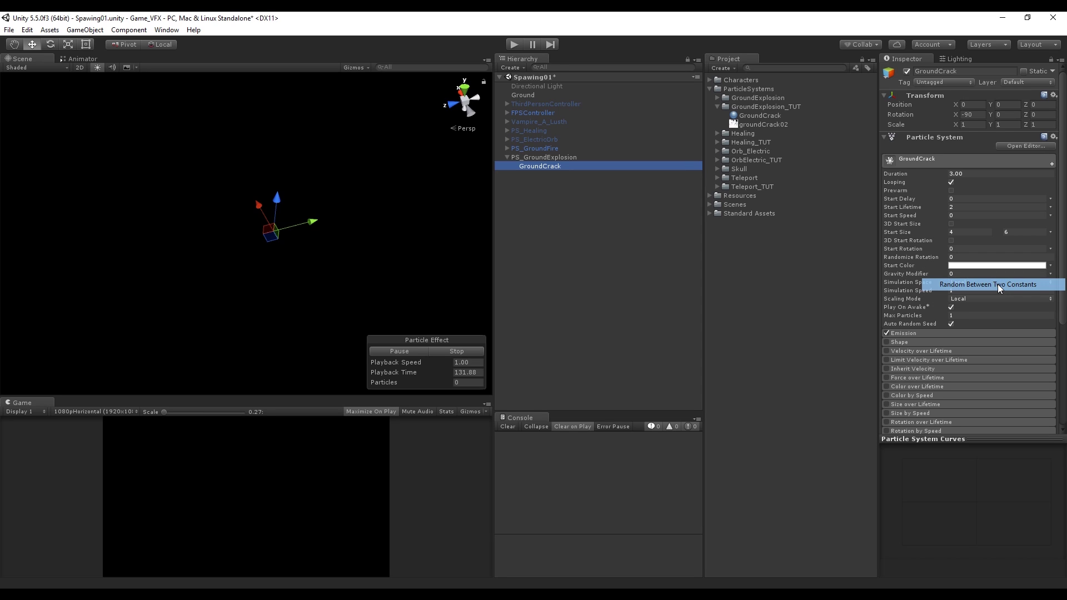
pyautogui.click(1017, 249)
pyautogui.write('360')
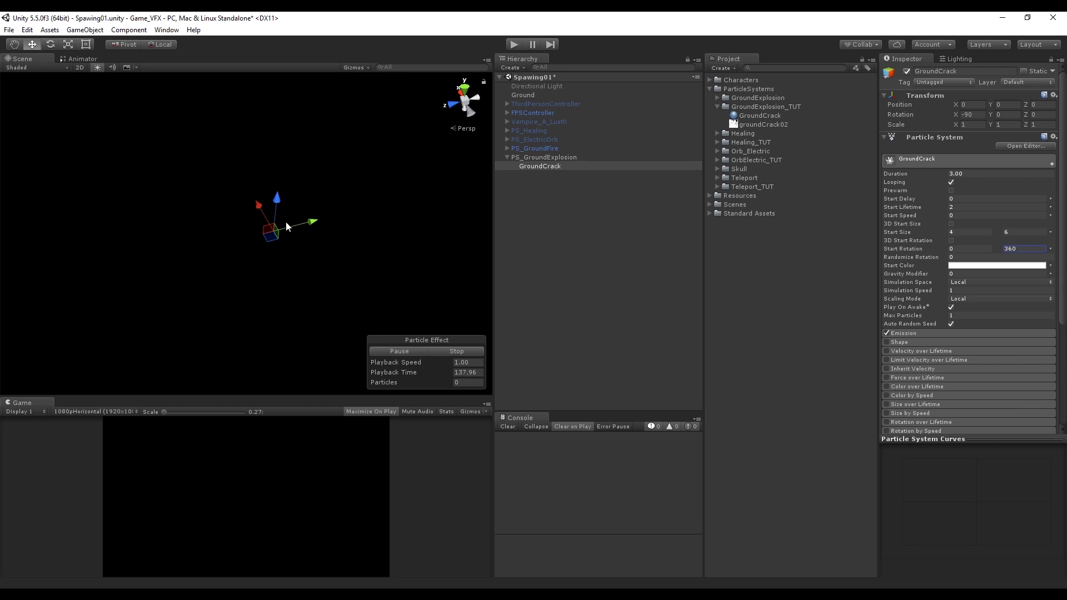
# - Enable the Color over Lifetime module on the GroundCrack particle system
pyautogui.scroll(-3, 962, 351)
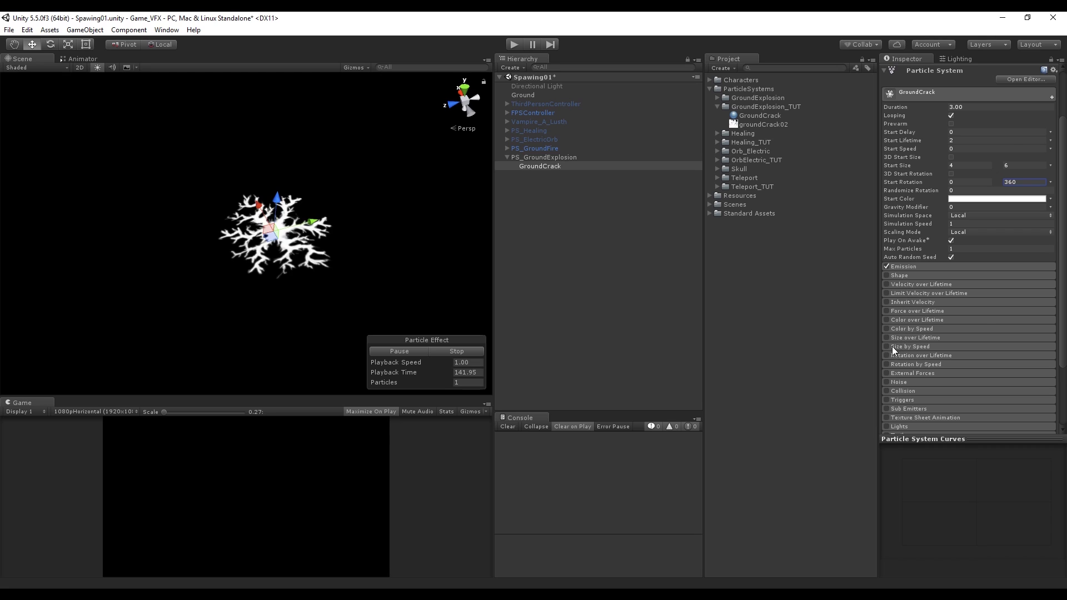
pyautogui.scroll(-2, 893, 346)
pyautogui.click(905, 289)
pyautogui.click(887, 289)
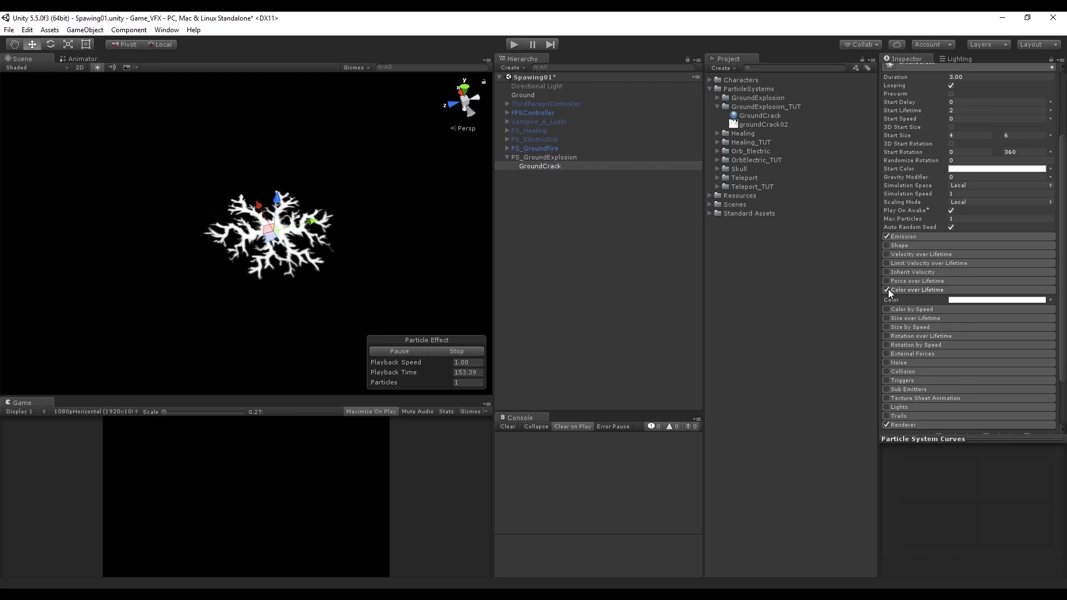
# - Make the lifetime gradient transparent at both ends, with visible alpha keys at about 13% and 62%
pyautogui.click(989, 300)
pyautogui.moveTo(521, 102); pyautogui.dragTo(555, 141)
pyautogui.click(568, 169)
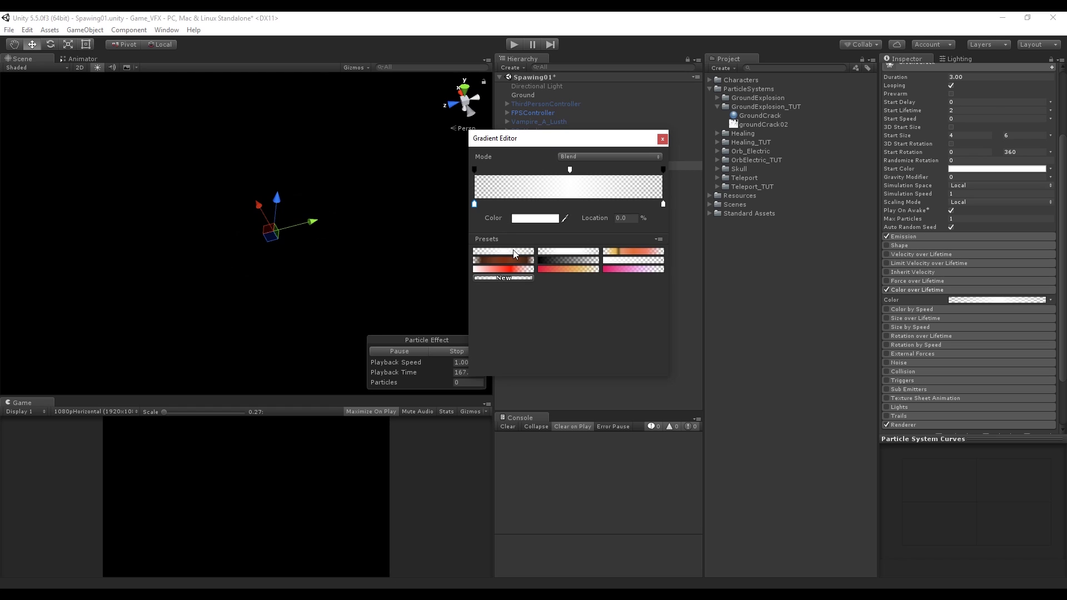
pyautogui.moveTo(571, 170); pyautogui.dragTo(505, 170)
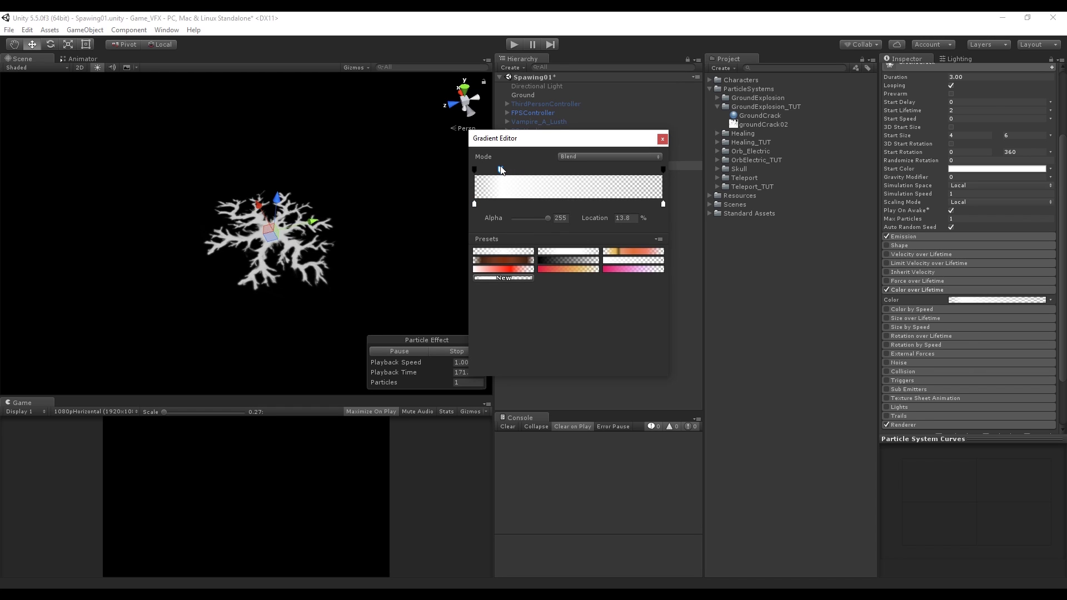
pyautogui.click(512, 170)
pyautogui.moveTo(522, 172); pyautogui.dragTo(593, 171)
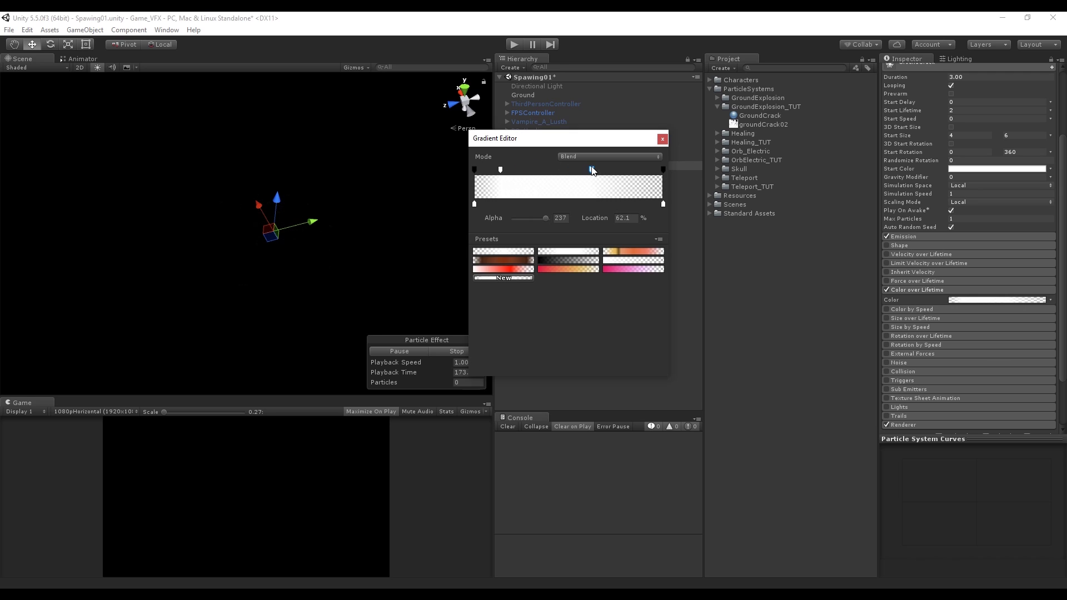
pyautogui.click(663, 139)
# - Adjust the GroundCrack particle system's Start Color to a nearly white tone
pyautogui.click(997, 265)
pyautogui.click(661, 171)
pyautogui.moveTo(661, 171); pyautogui.dragTo(652, 146)
pyautogui.moveTo(695, 205); pyautogui.dragTo(696, 198)
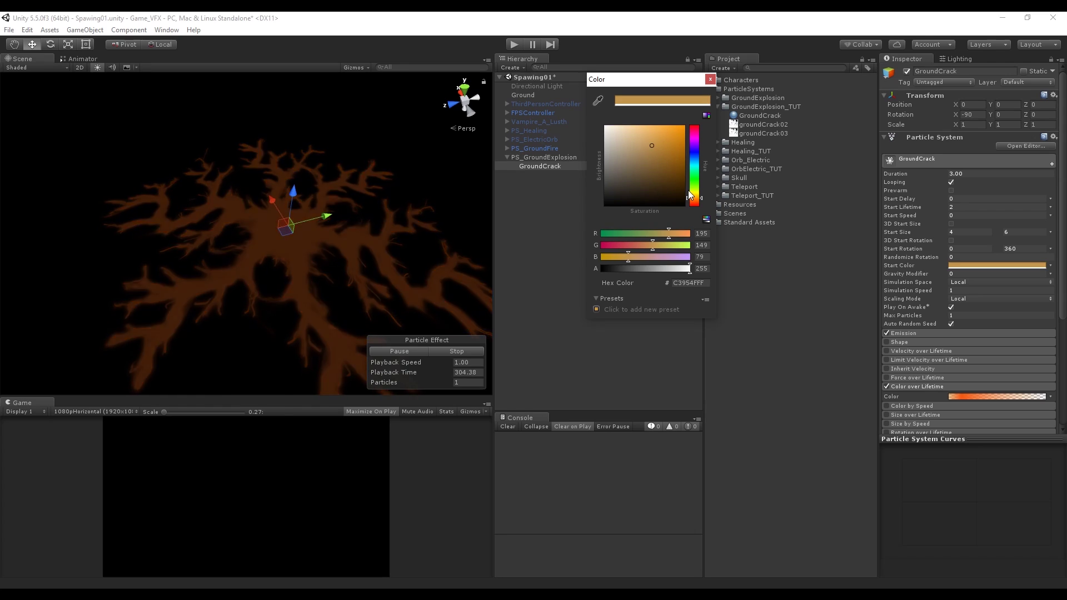
pyautogui.moveTo(645, 139); pyautogui.dragTo(606, 127)
pyautogui.click(711, 79)
# - Change the scene's environment lighting skybox to Default-Skybox
pyautogui.click(945, 60)
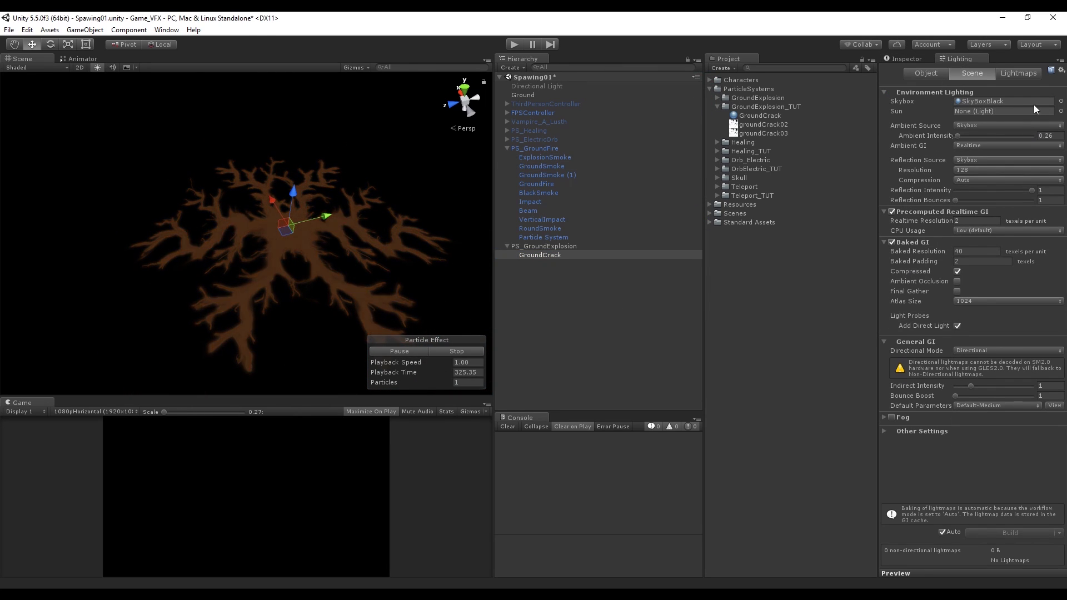
pyautogui.click(1061, 101)
pyautogui.click(706, 373)
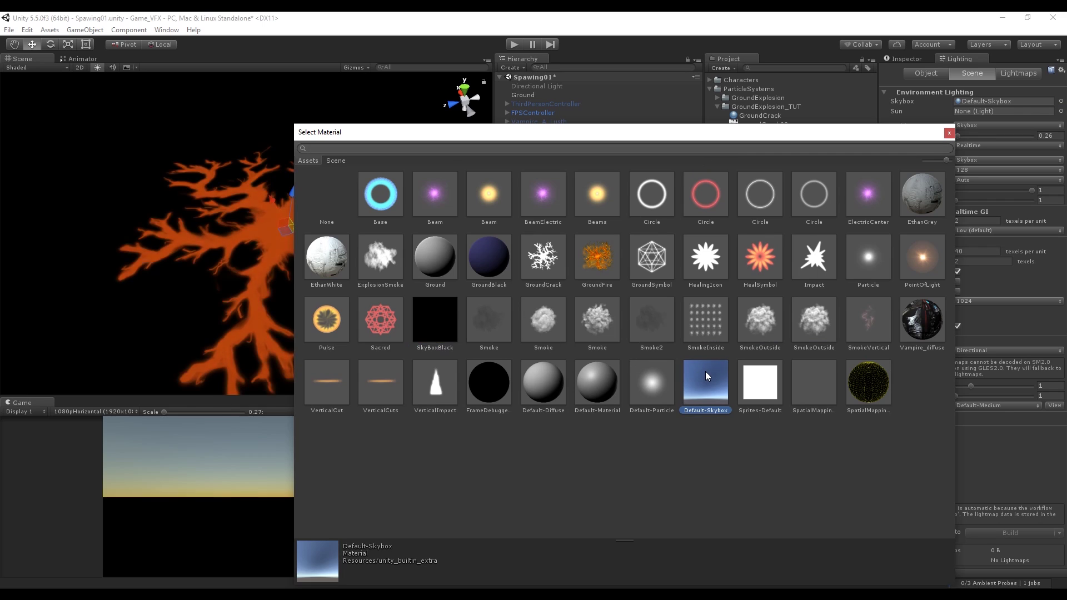
pyautogui.click(705, 374)
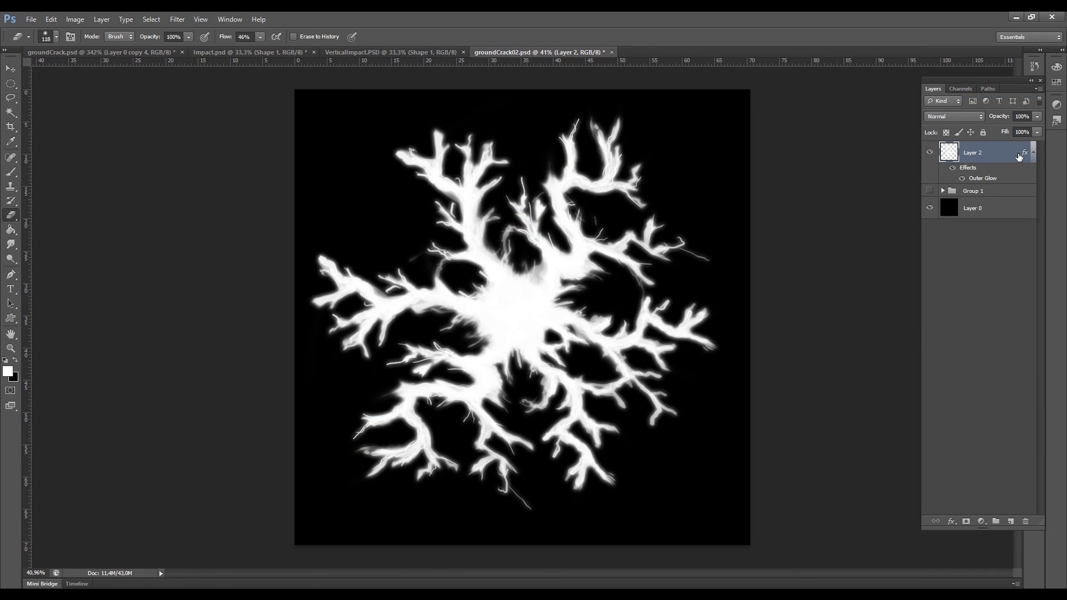
# - In Photoshop, try Stroke and Inner Shadow layer styles on Layer 2 of groundCrack02.psd
pyautogui.doubleClick(1018, 158)
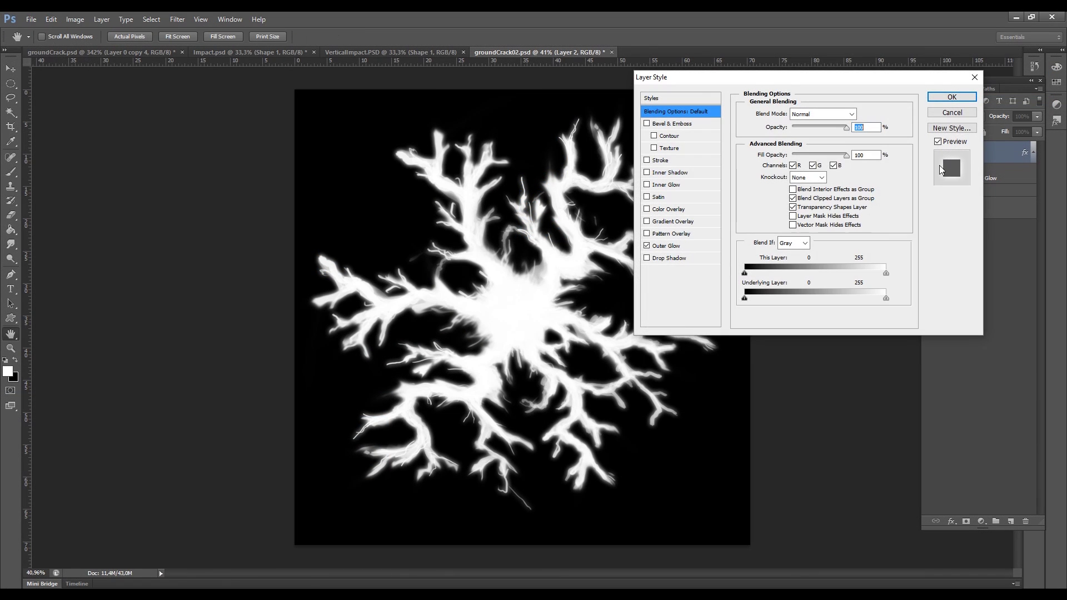
pyautogui.click(648, 160)
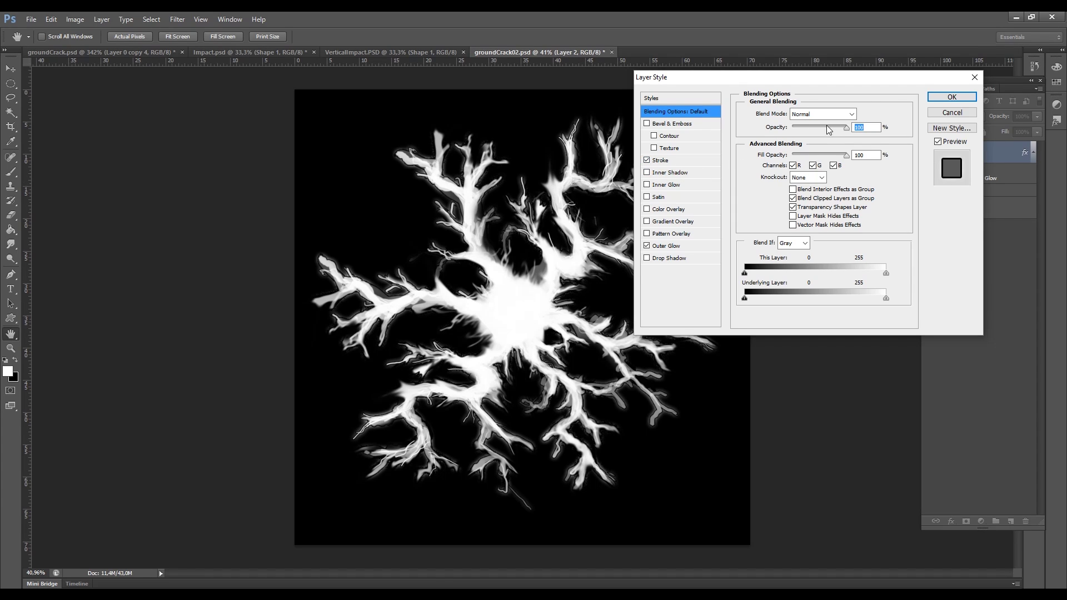
pyautogui.click(663, 161)
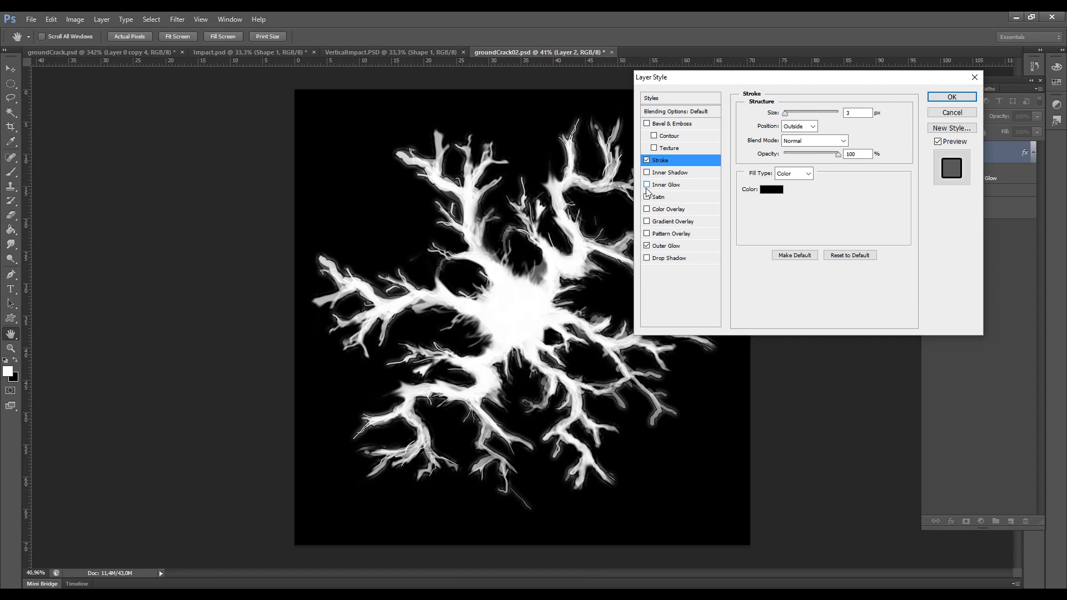
pyautogui.click(647, 160)
pyautogui.click(670, 172)
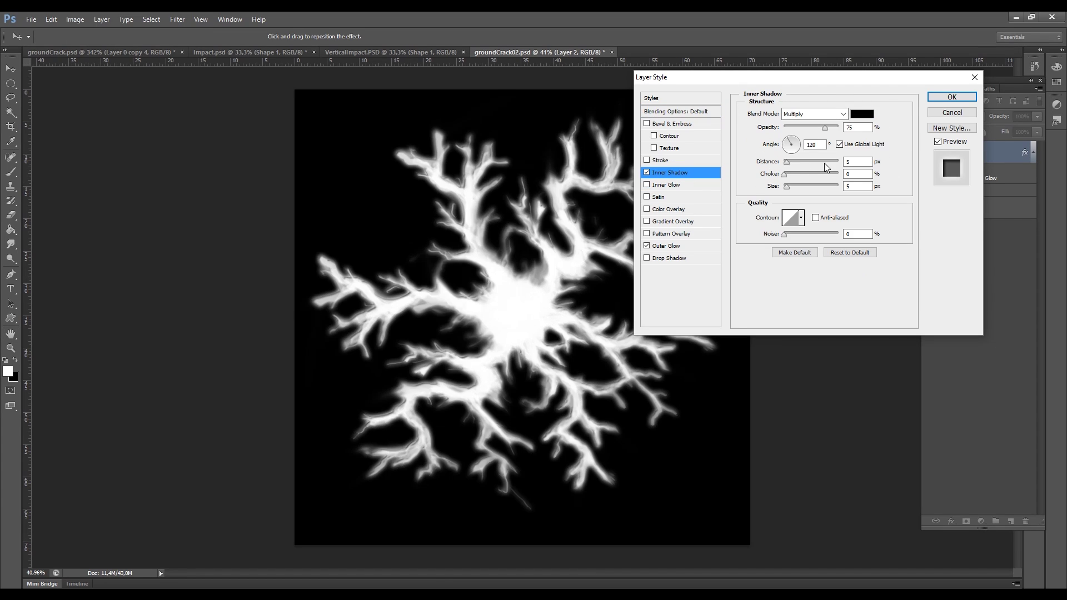
pyautogui.click(658, 161)
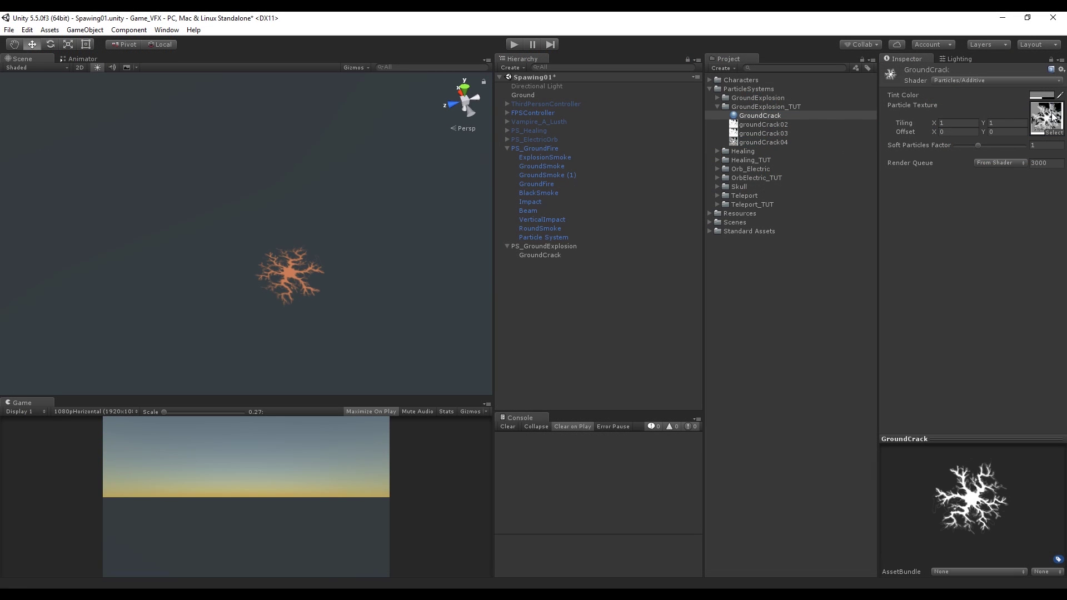
# - In Unity, duplicate the GroundCrack particle system under PS_GroundExplosion and rename the copy GroundsMOKE
pyautogui.click(538, 256)
pyautogui.rightClick(538, 256)
pyautogui.click(617, 304)
pyautogui.click(979, 71)
pyautogui.write('GroundSmoke')
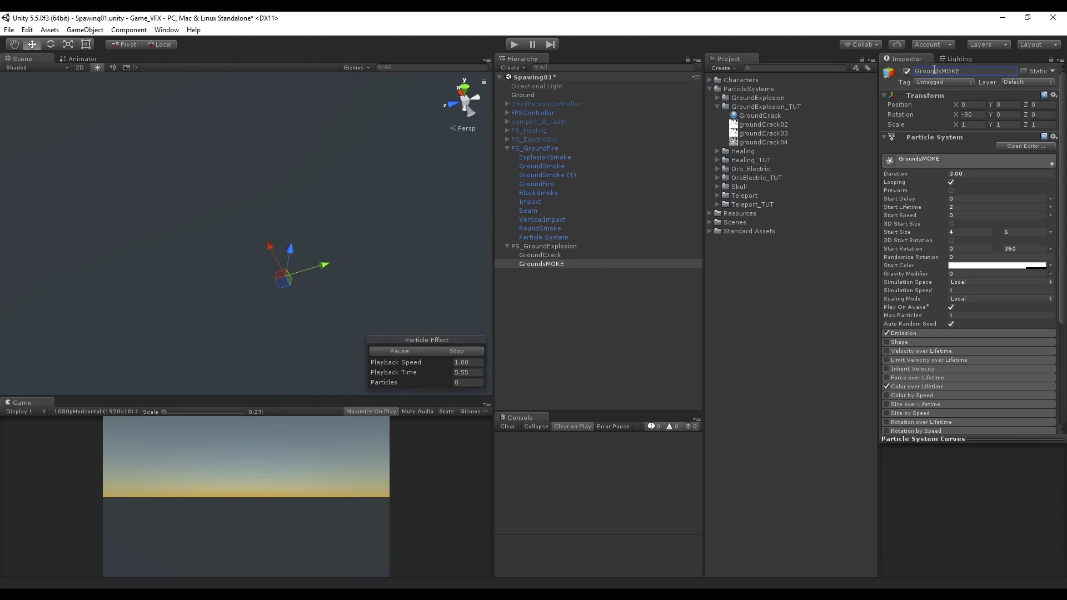
# - Correct the duplicated particle system's name to GroundSmoke and create a material named GroundSmoke in the GroundExplosion_TUT folder
pyautogui.press('Return')
pyautogui.click(762, 106)
pyautogui.rightClick(761, 106)
pyautogui.moveTo(853, 113)
pyautogui.click(916, 227)
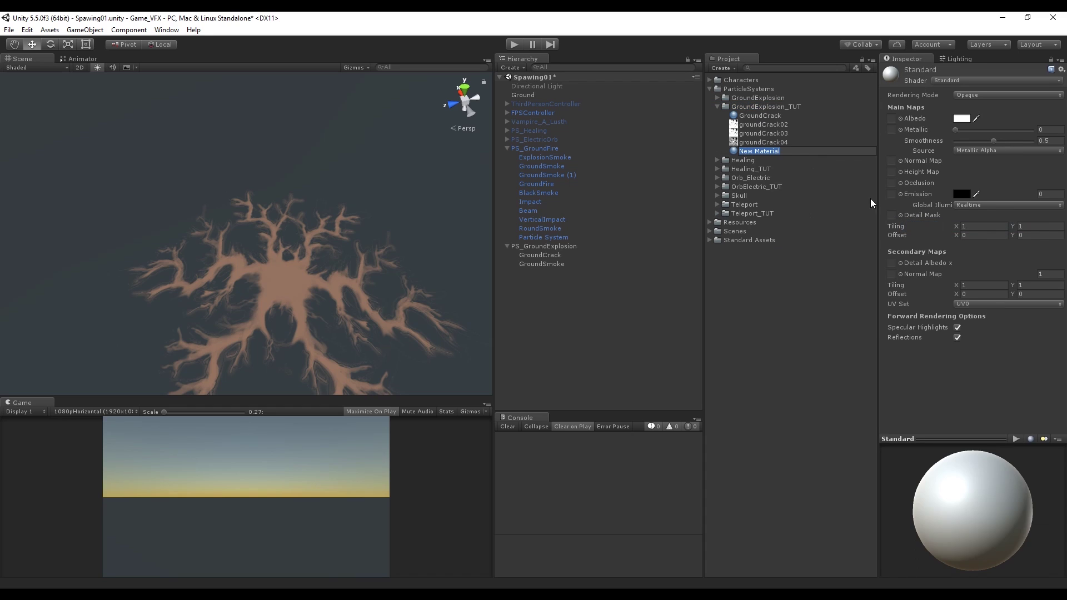
pyautogui.write('groundSmoke')
pyautogui.press('Return')
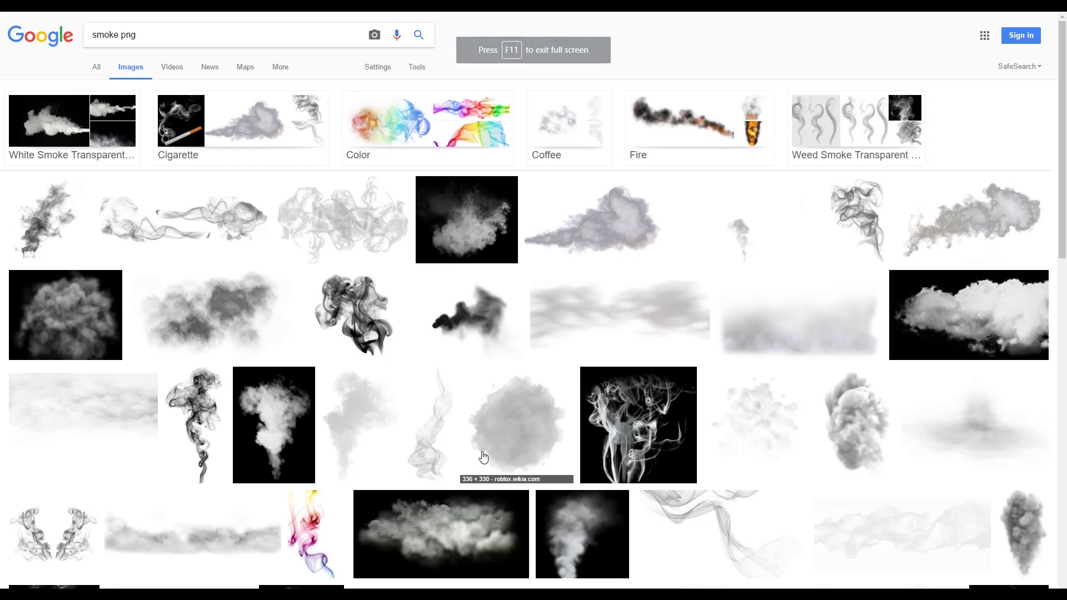
# - In the browser, preview the round grey smoke cloud among the Google Images results for "smoke png"
pyautogui.click(503, 425)
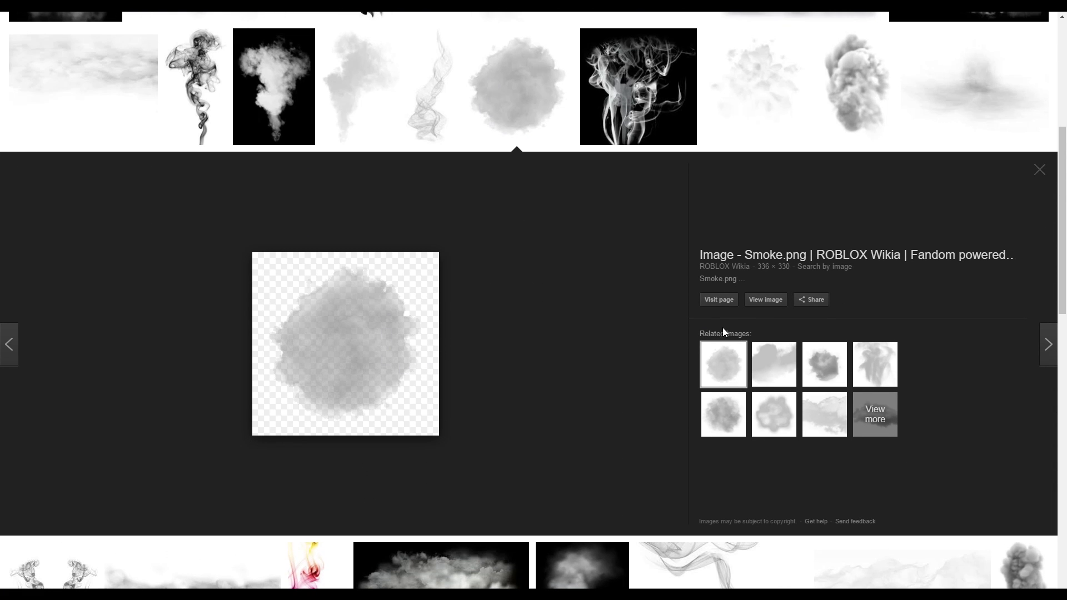
pyautogui.scroll(6, 461, 218)
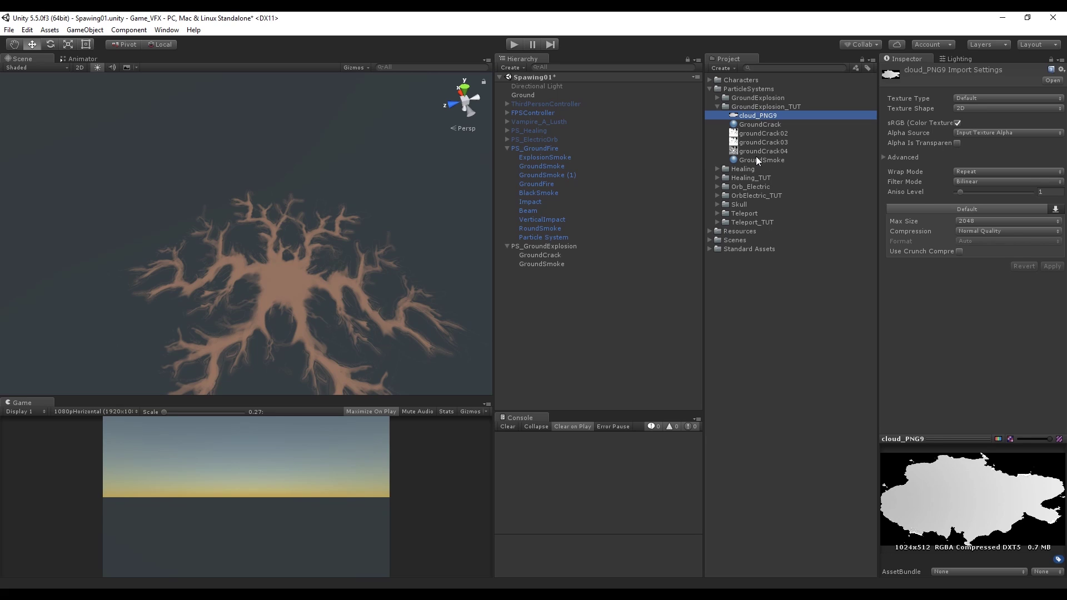
# - In Unity, set the GroundSmoke material's shader to Particles/Additive and assign cloud_PNG9 as its particle texture
pyautogui.click(757, 159)
pyautogui.click(1016, 76)
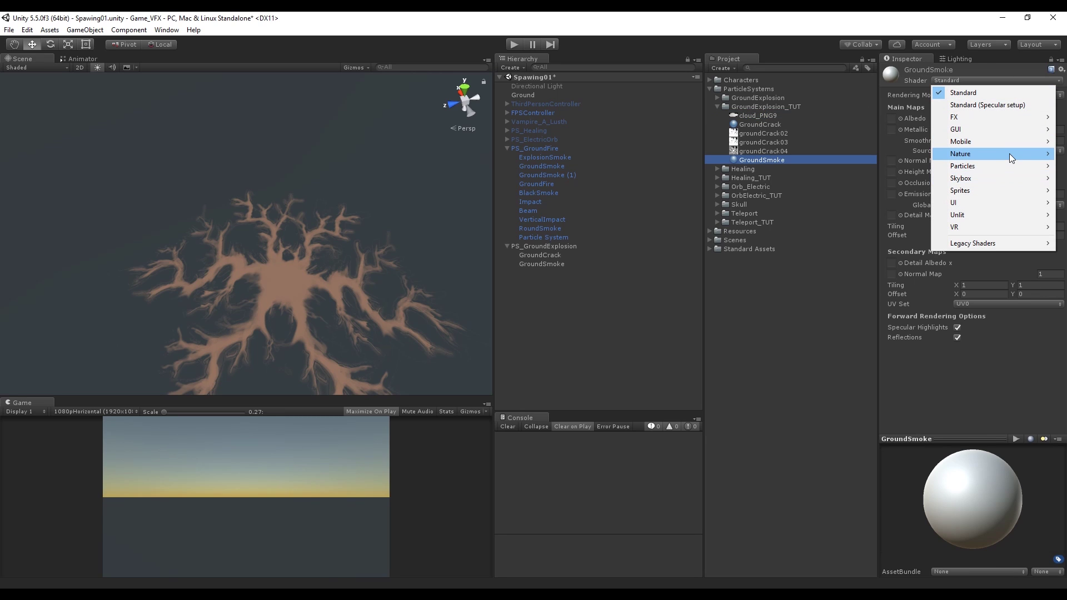
pyautogui.moveTo(995, 165)
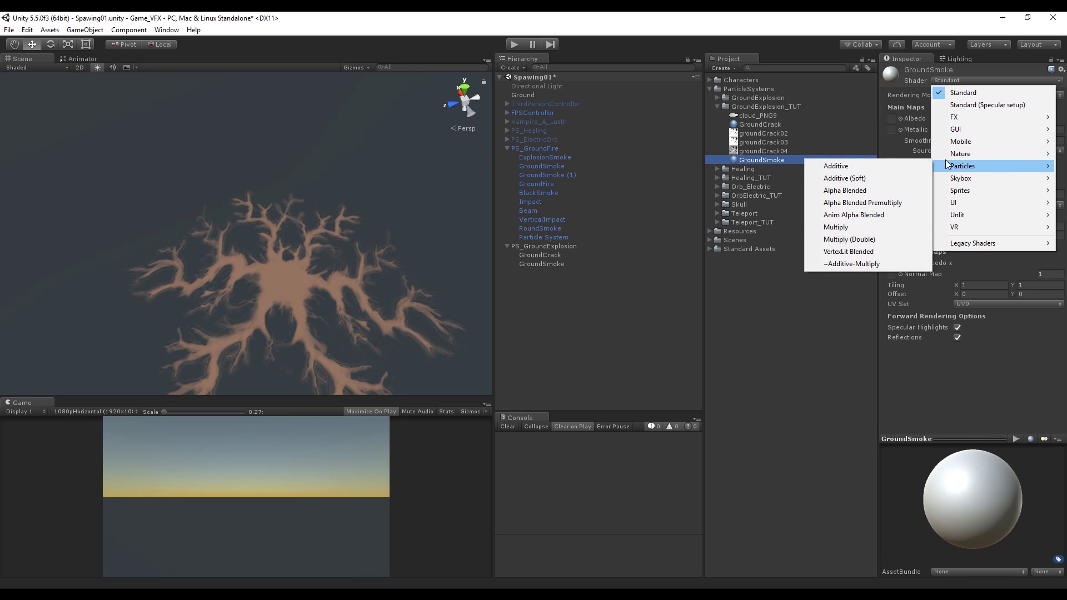
pyautogui.click(891, 161)
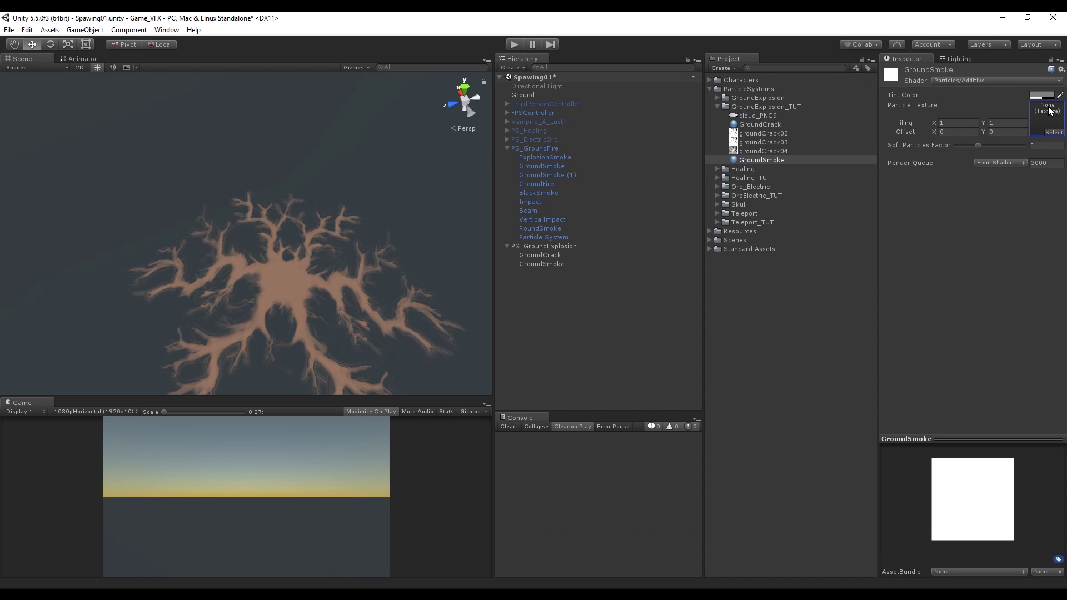
pyautogui.moveTo(1050, 112); pyautogui.dragTo(1039, 112)
# - Apply the GroundSmoke material to the GroundSmoke particle system and change its Color over Lifetime gradient from orange to white
pyautogui.moveTo(739, 161); pyautogui.dragTo(545, 265)
pyautogui.click(550, 264)
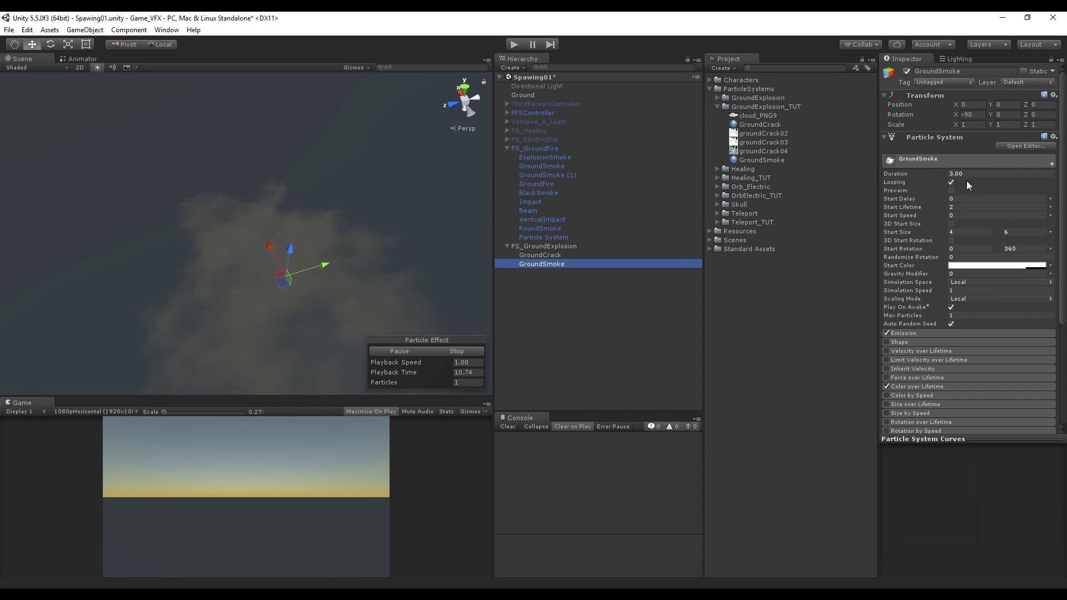
pyautogui.scroll(-5, 918, 300)
pyautogui.click(926, 252)
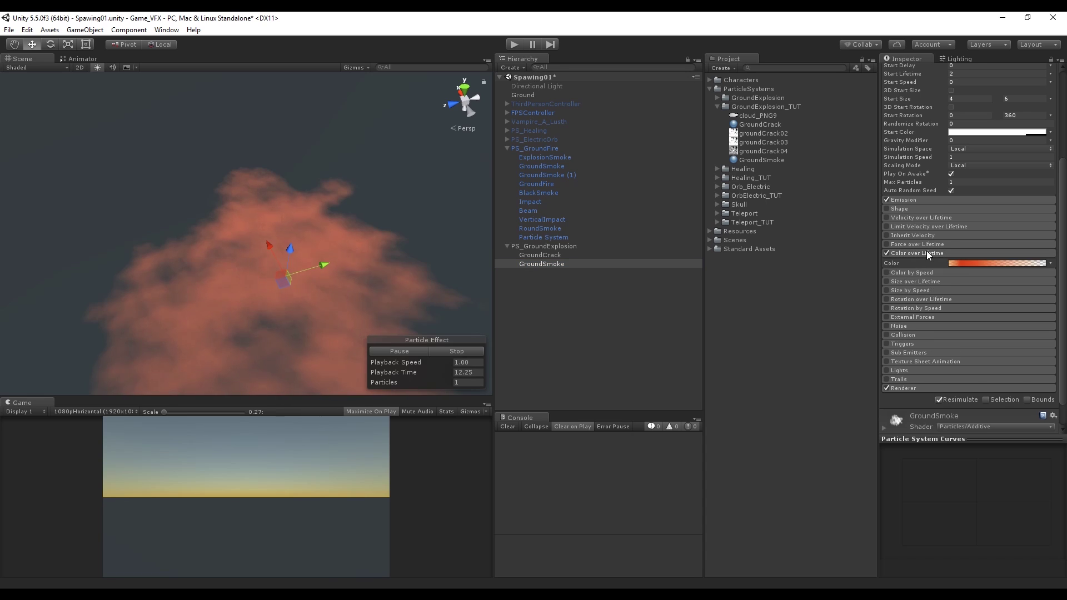
pyautogui.click(969, 263)
pyautogui.moveTo(570, 170); pyautogui.dragTo(499, 173)
# - Change the GroundSmoke material's shader to Particles/Multiply
pyautogui.click(761, 160)
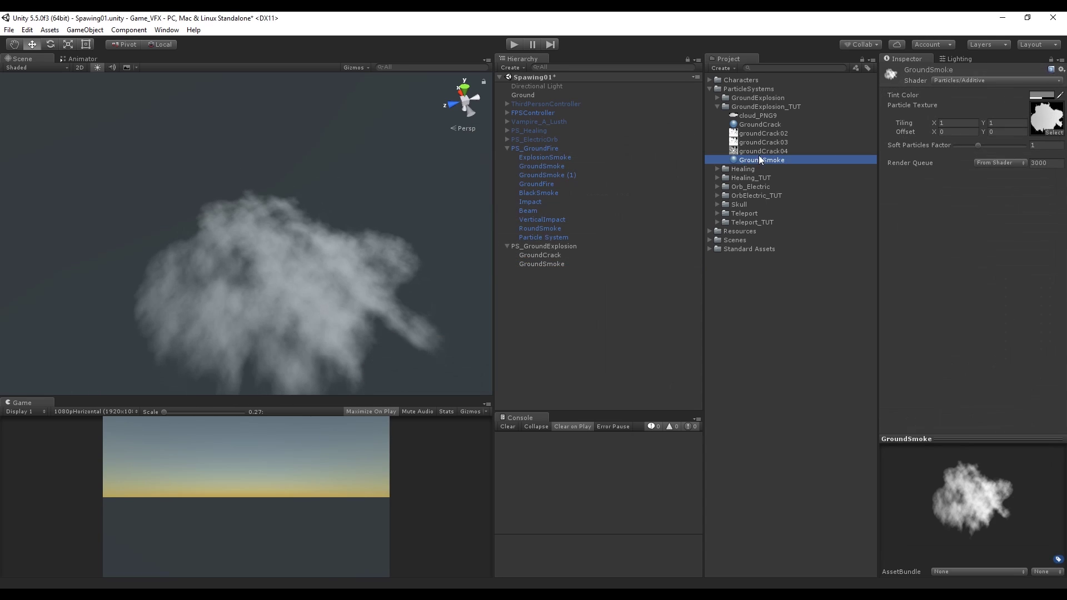
pyautogui.click(989, 79)
pyautogui.moveTo(978, 166)
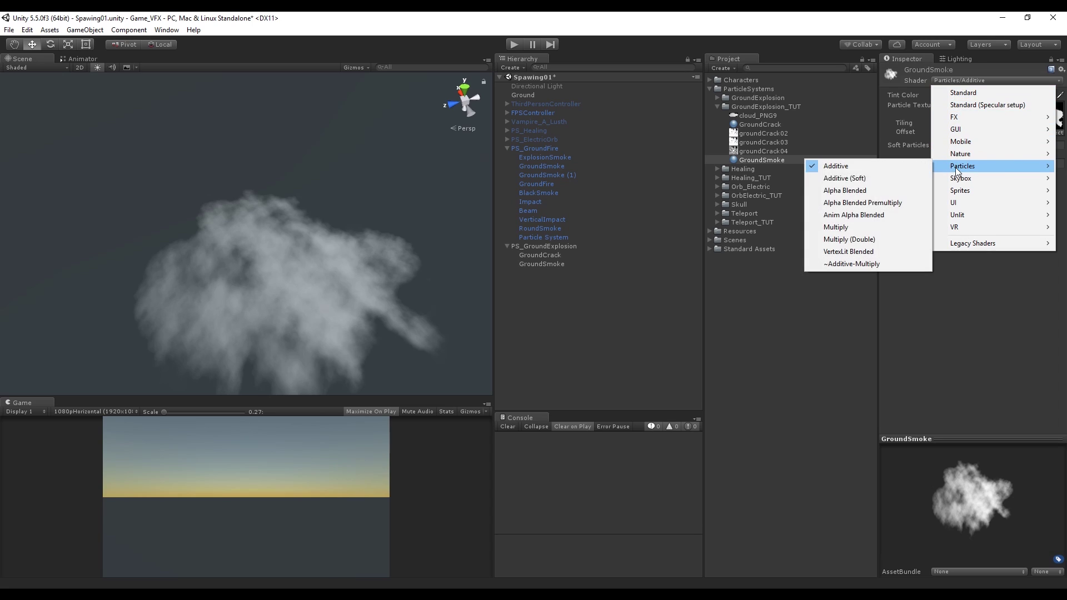
pyautogui.click(848, 228)
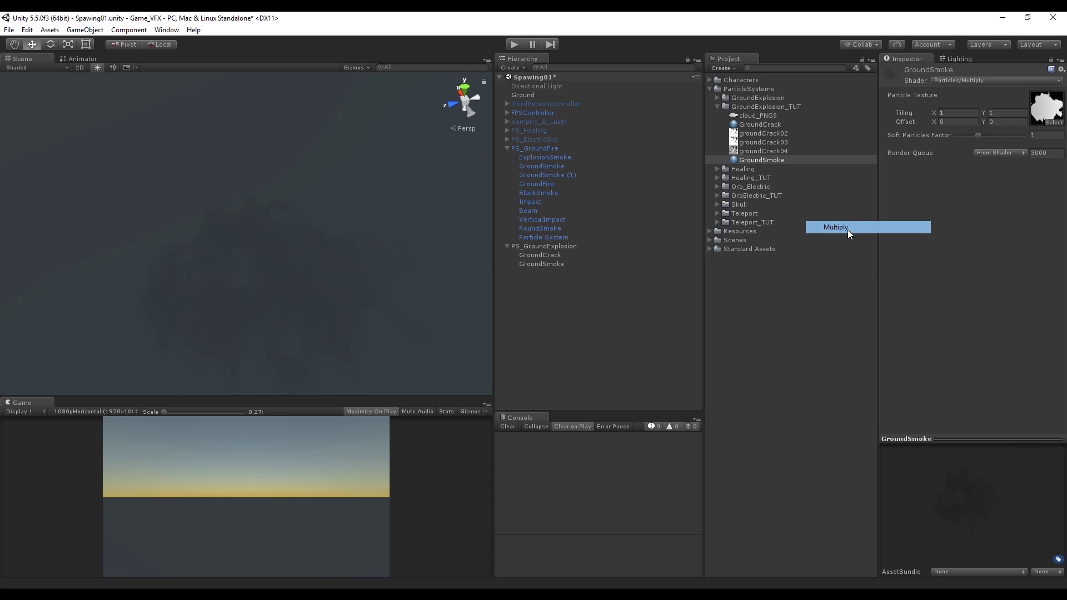
# - Set the GroundSmoke particle system's Start Color to black
pyautogui.click(542, 264)
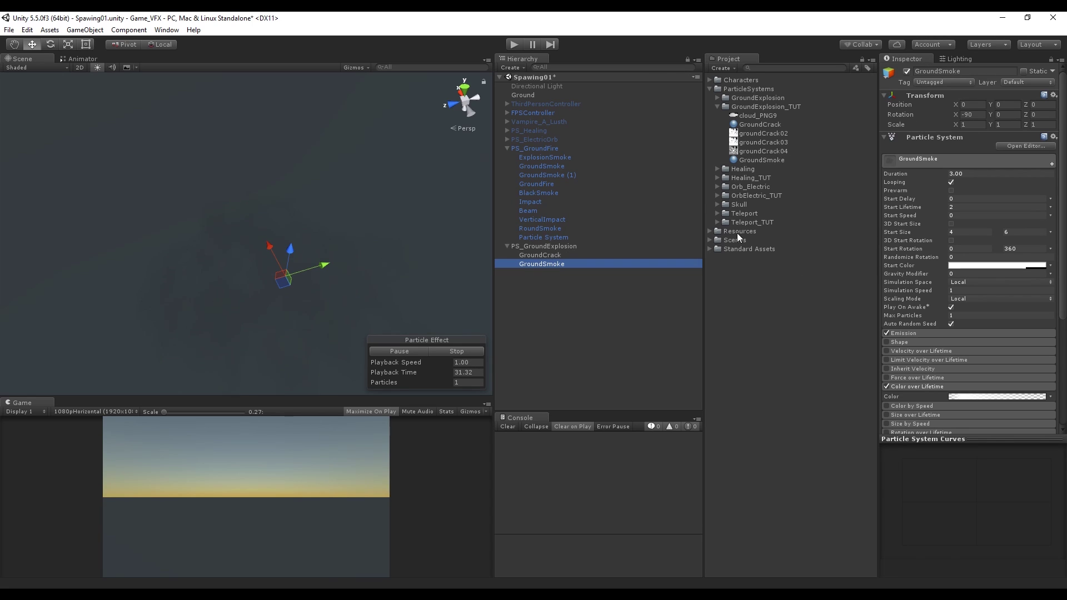
pyautogui.click(993, 268)
pyautogui.moveTo(676, 192); pyautogui.dragTo(571, 210)
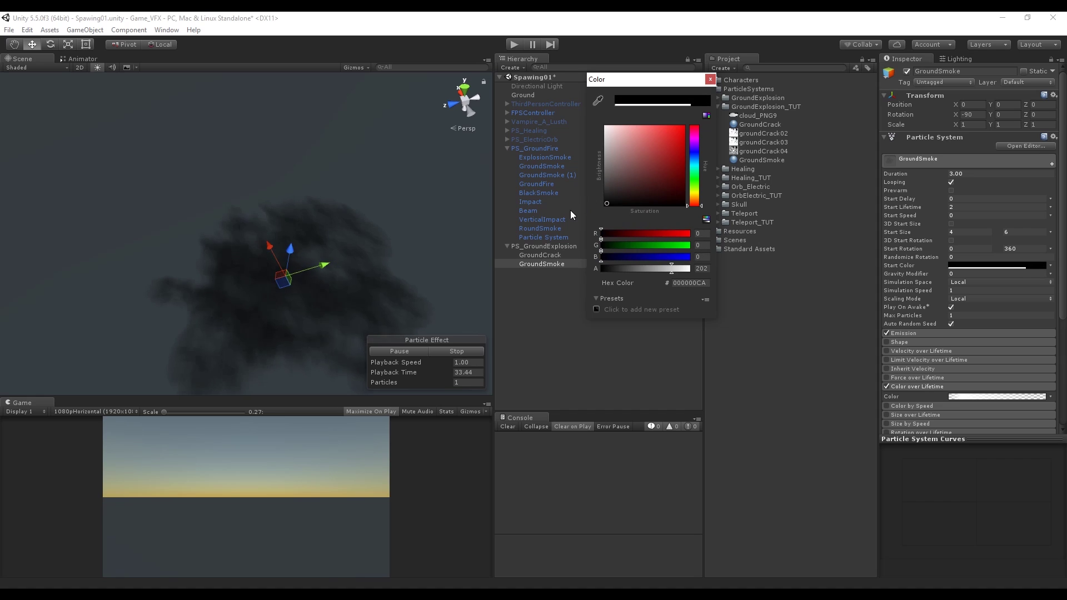
pyautogui.click(551, 231)
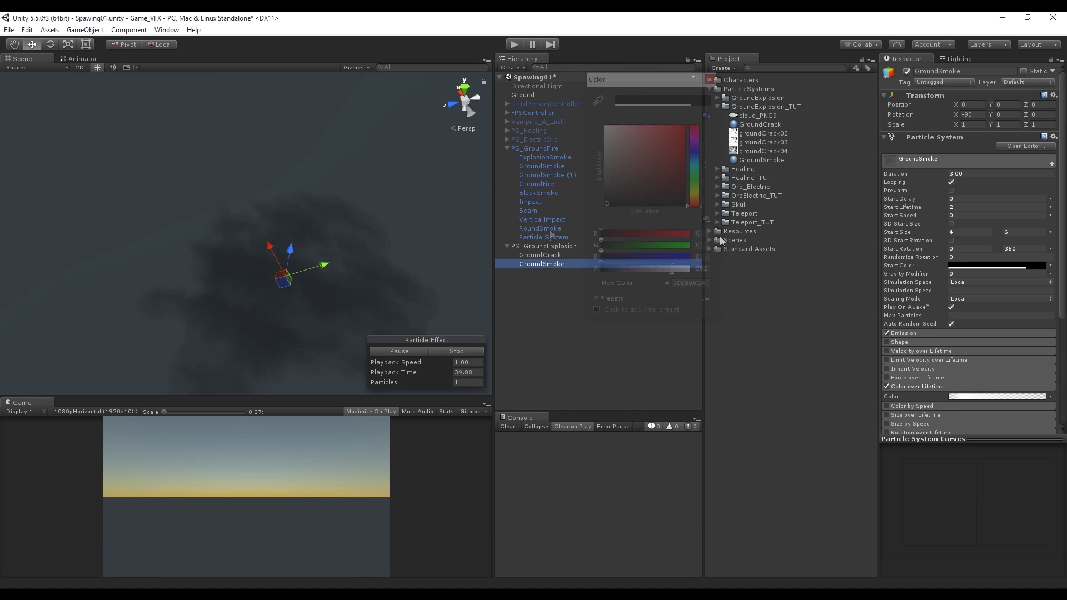
# - Duplicate the GroundSmoke particle system and set the original's Start Size range to 3 and 5
pyautogui.rightClick(572, 264)
pyautogui.click(620, 311)
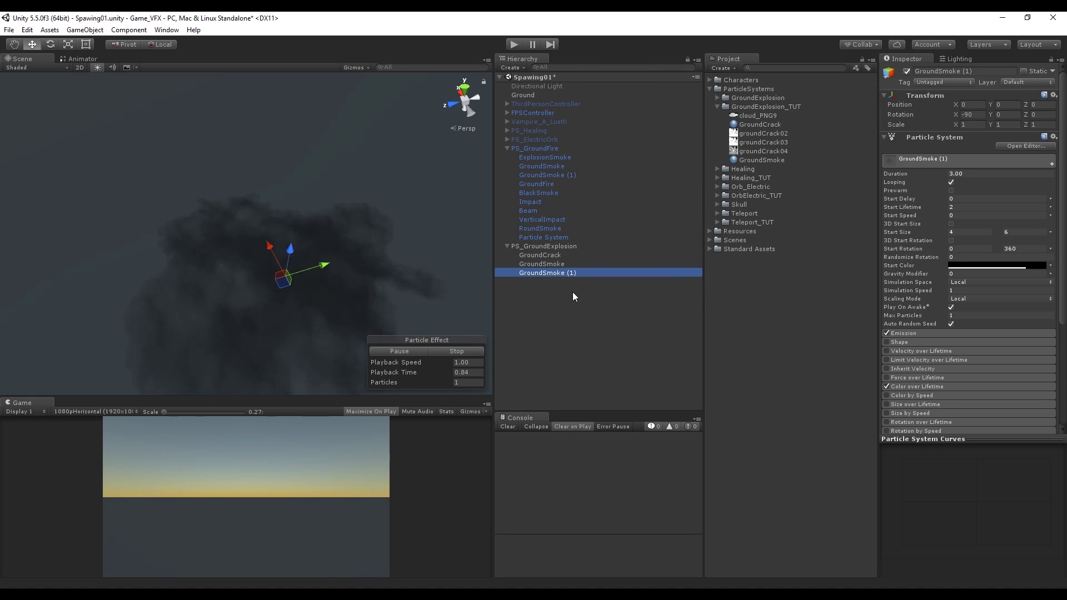
pyautogui.click(556, 266)
pyautogui.click(945, 233)
pyautogui.write('3')
pyautogui.press('Tab')
pyautogui.write('5')
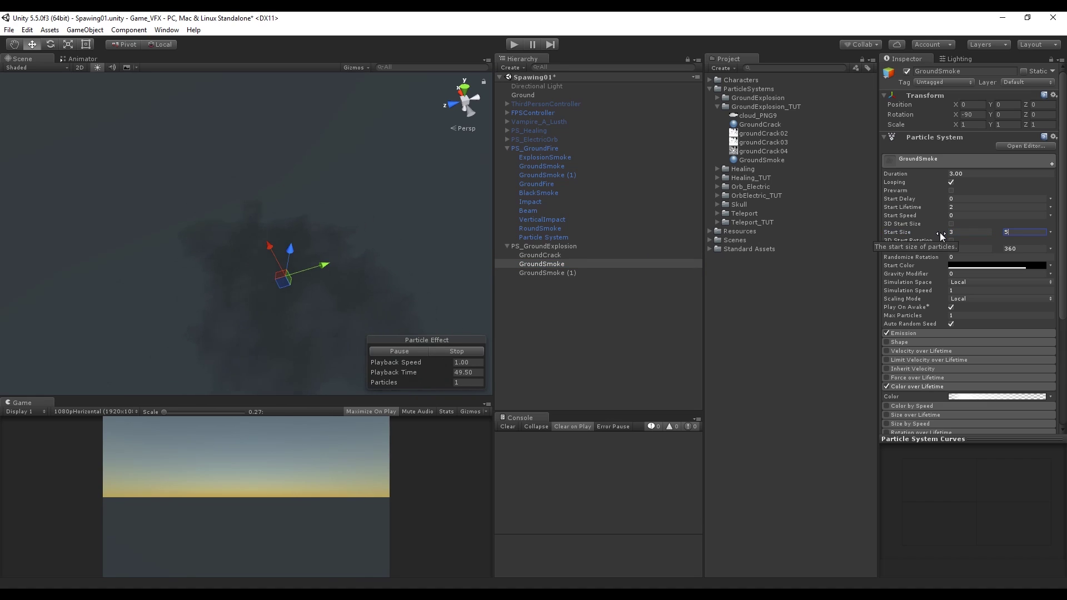
# - Set the Start Size range of the GroundSmoke copy to 5 and 7
pyautogui.click(556, 273)
pyautogui.click(961, 233)
pyautogui.write('5')
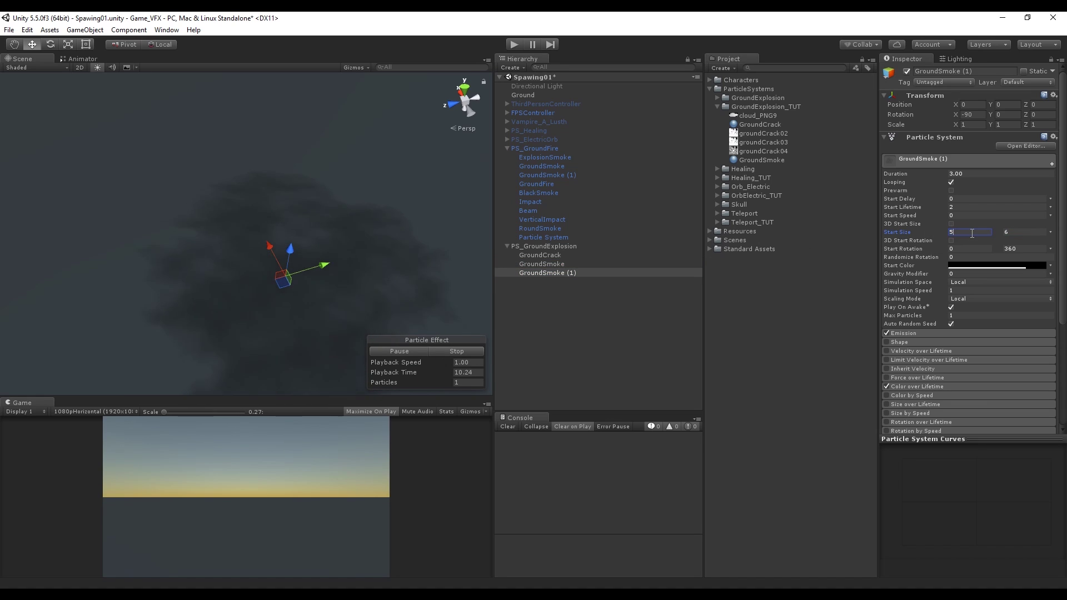
pyautogui.click(1021, 232)
pyautogui.write('7')
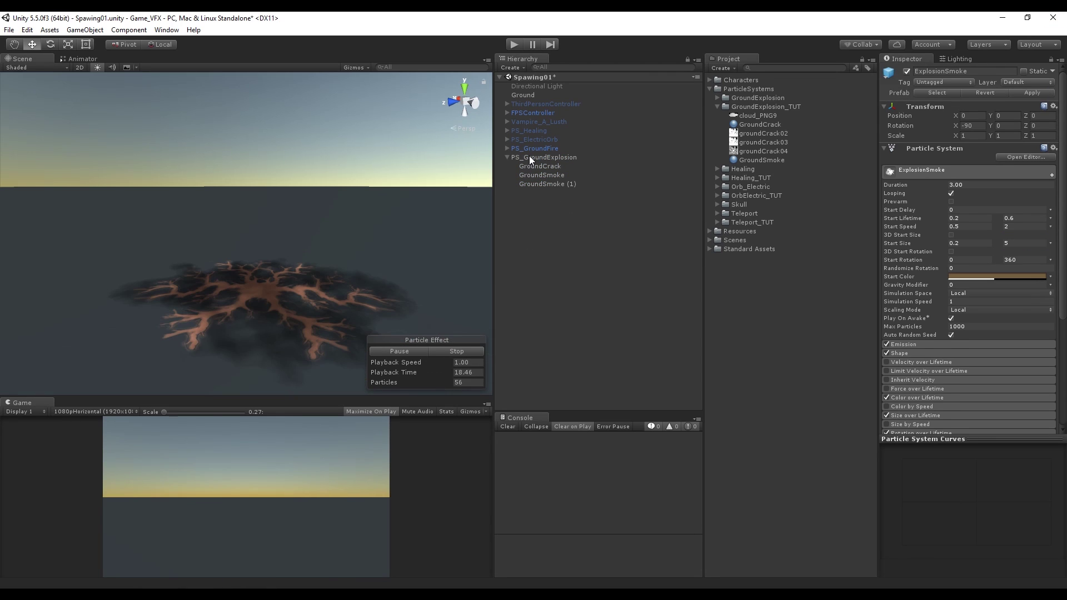
# - Add a new particle system under PS_GroundExplosion and set its X rotation to -90
pyautogui.click(529, 157)
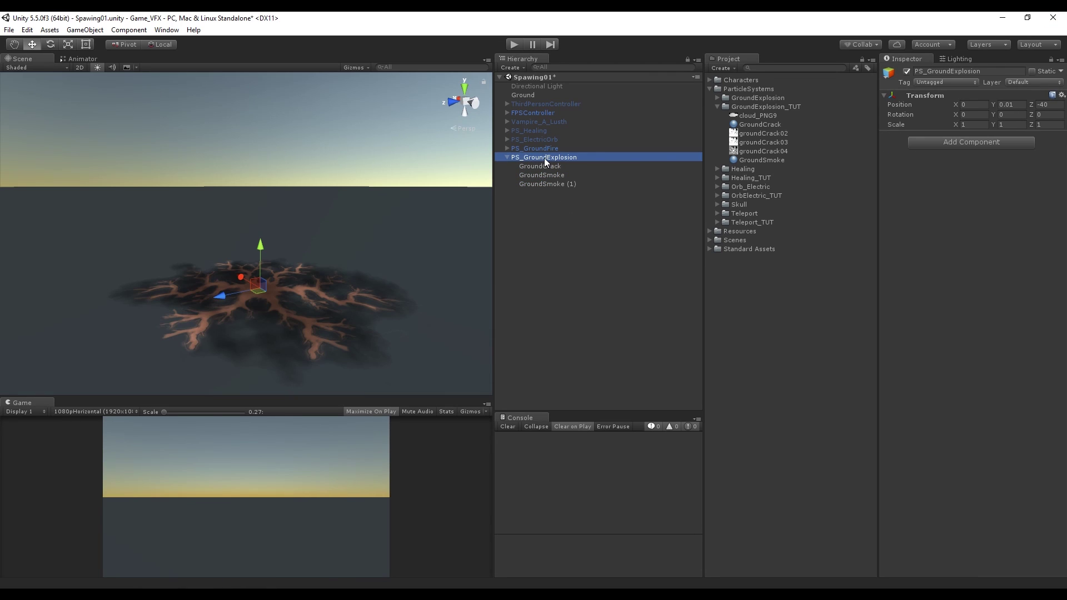
pyautogui.rightClick(545, 157)
pyautogui.click(594, 329)
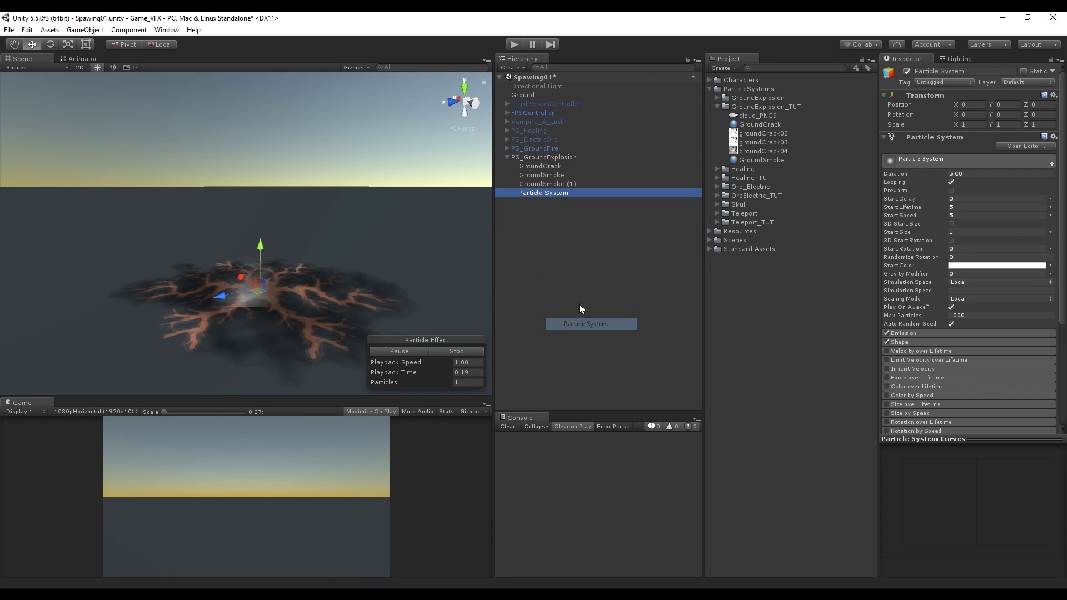
pyautogui.click(968, 114)
pyautogui.write('-90')
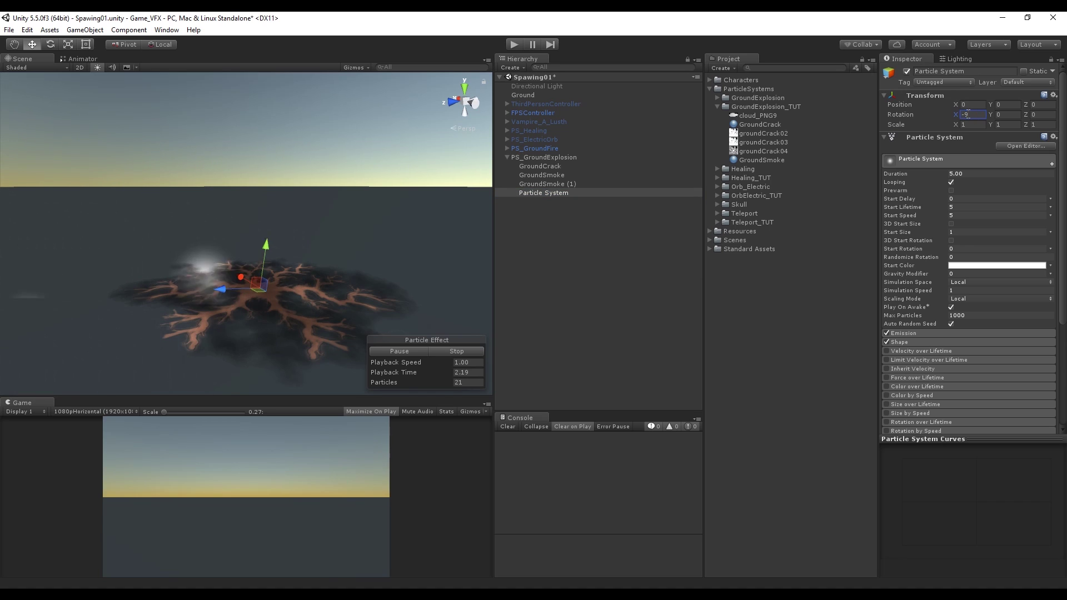
# - Rename the new particle system under PS_GroundExplosion as Smoke
pyautogui.click(544, 192)
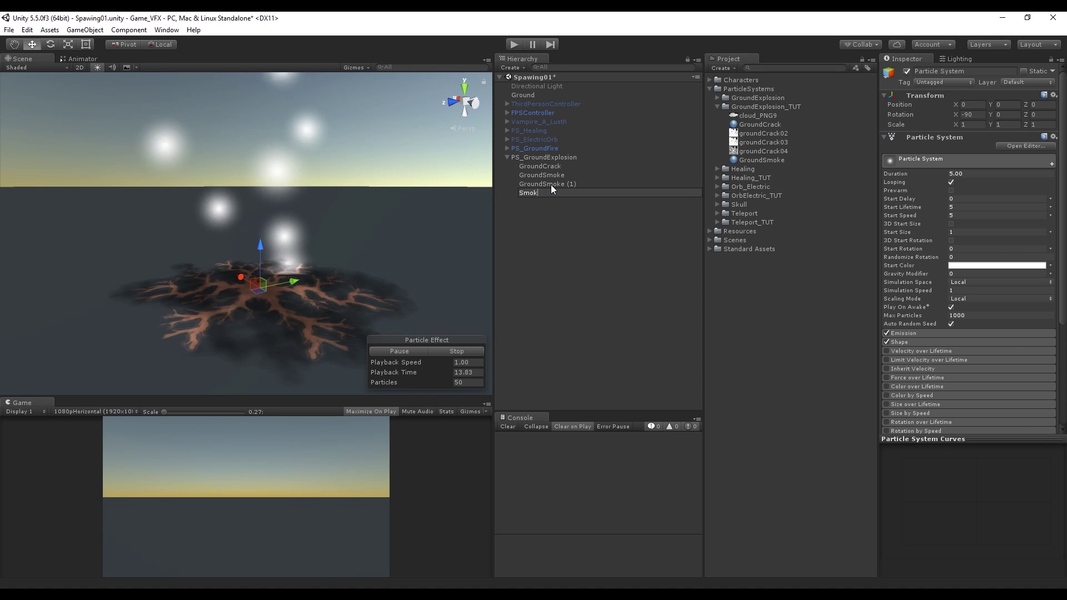
pyautogui.press('F2')
pyautogui.write('Smoke')
pyautogui.press('Return')
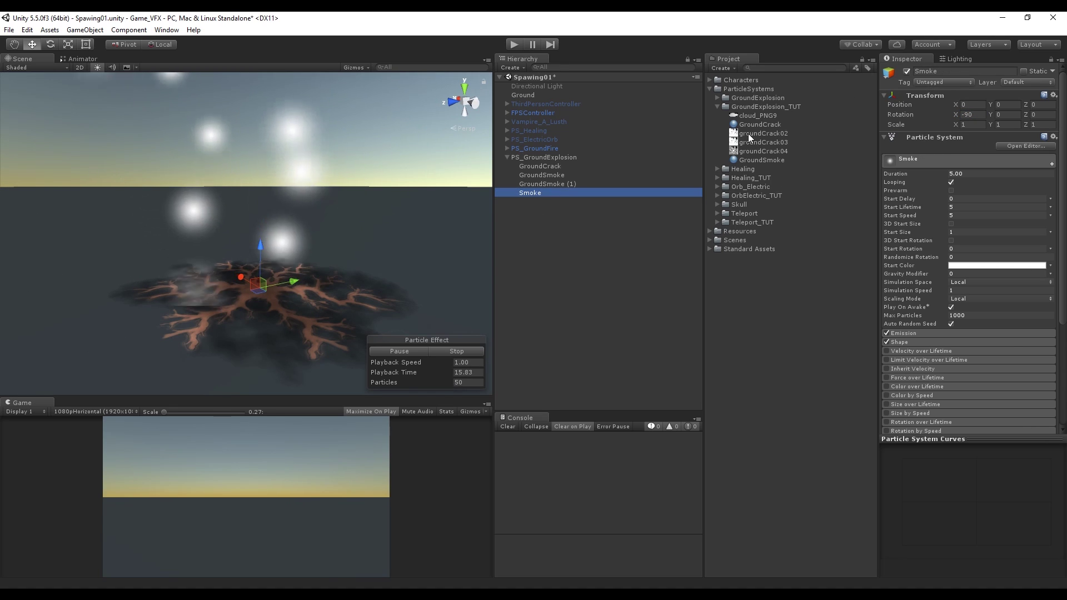
# - Create a new material named BlackSmoke in the GroundExplosion_TUT folder
pyautogui.rightClick(759, 107)
pyautogui.moveTo(841, 115)
pyautogui.click(916, 227)
pyautogui.write('BlackSmoke')
pyautogui.press('Return')
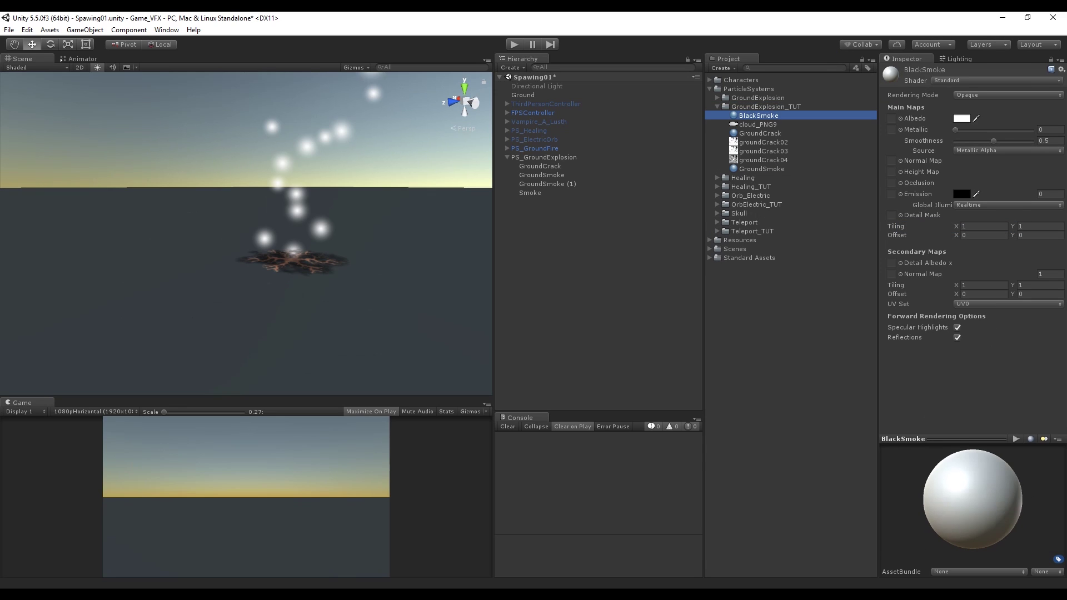
# - Set the BlackSmoke material's shader to Particles/Multiply and assign cloud_PNG9 as its particle texture
pyautogui.click(1011, 81)
pyautogui.moveTo(990, 166)
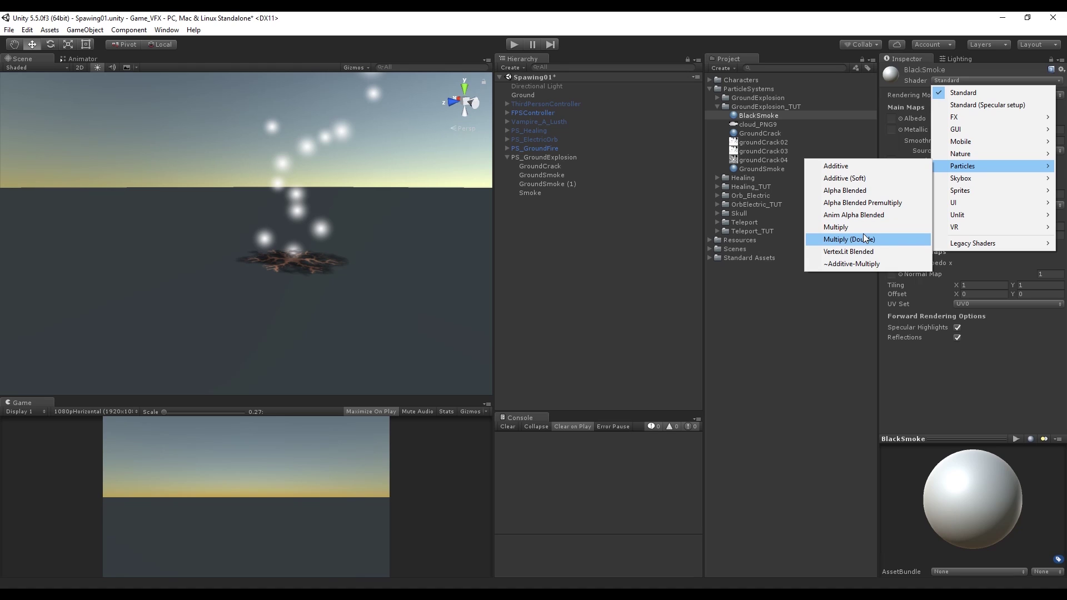
pyautogui.click(858, 226)
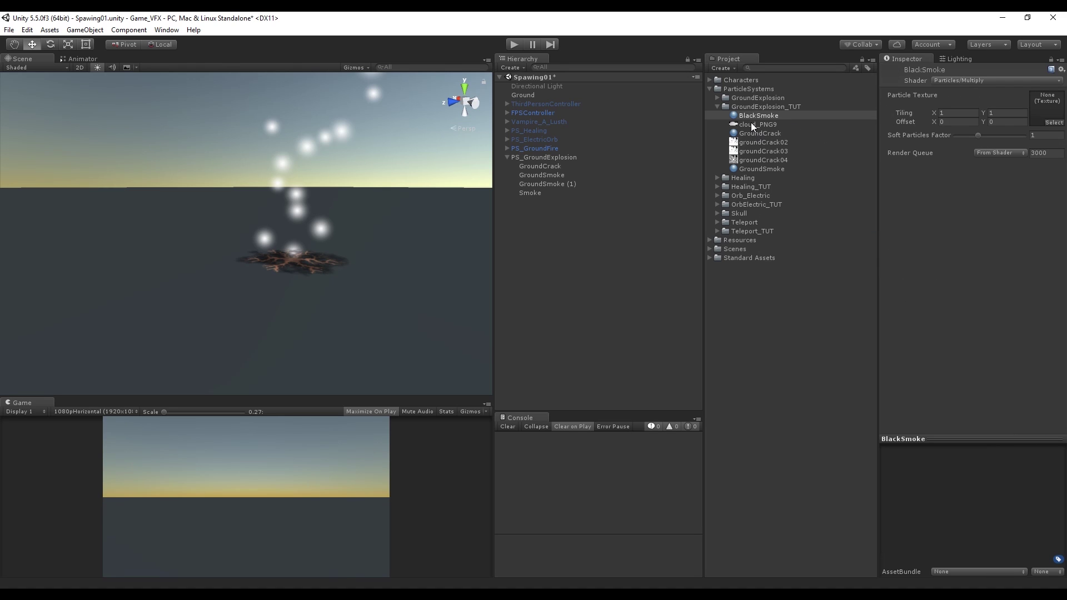
pyautogui.moveTo(752, 126); pyautogui.dragTo(1055, 112)
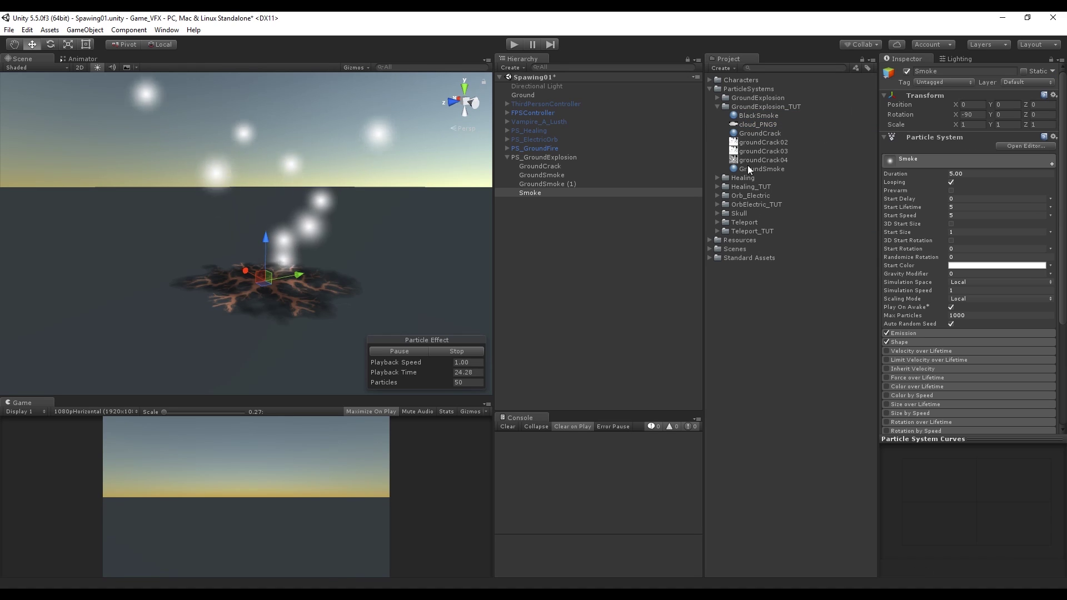
# - Apply the cloud-textured smoke material to the Smoke particle system and set its Duration to 3
pyautogui.click(561, 195)
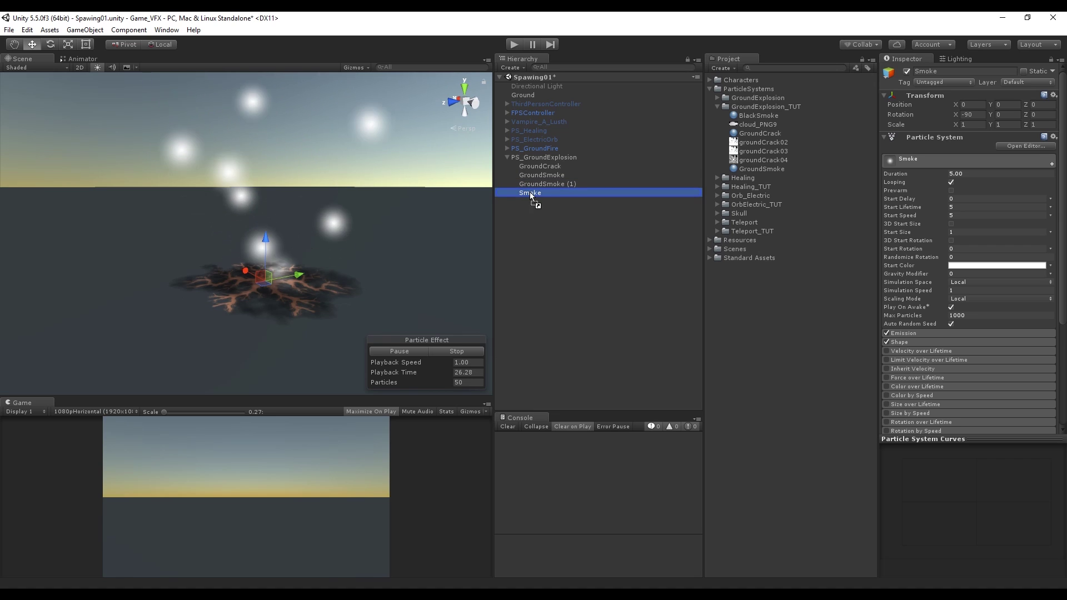
pyautogui.scroll(4, 356, 269)
pyautogui.scroll(-2, 357, 270)
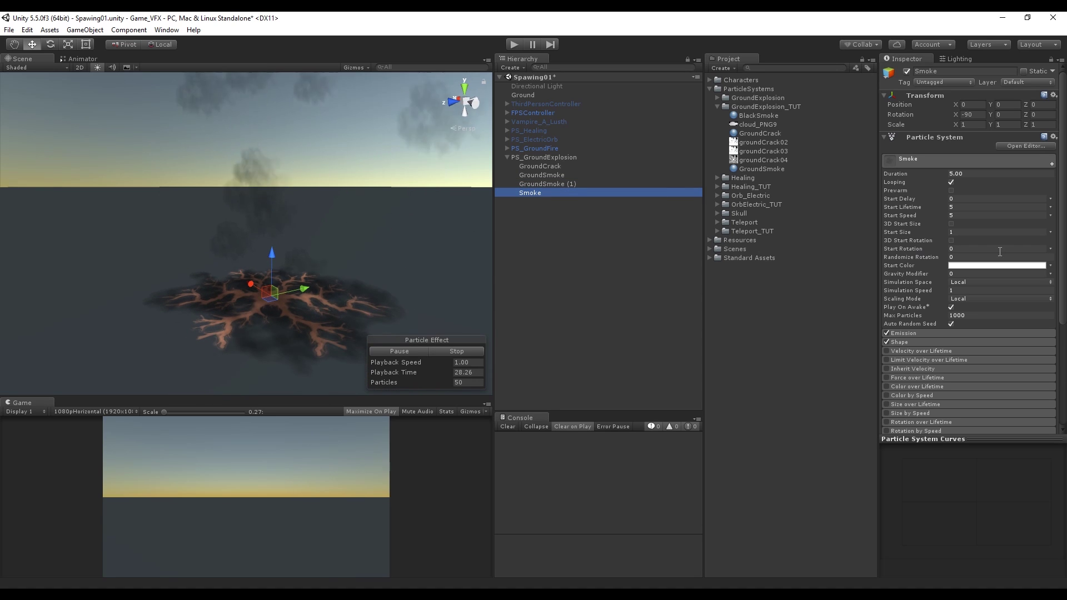
pyautogui.doubleClick(968, 171)
pyautogui.write('3')
pyautogui.press('Return')
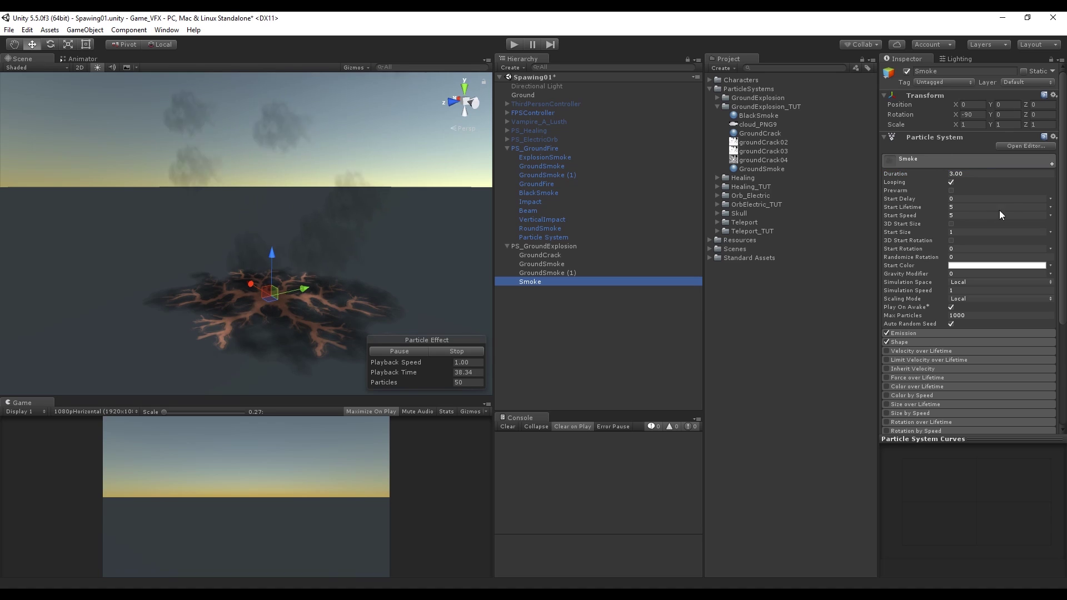
# - Make the Smoke particle system's Start Lifetime random between two constants, 0.8 and 2.2
pyautogui.click(1050, 207)
pyautogui.click(978, 244)
pyautogui.click(960, 209)
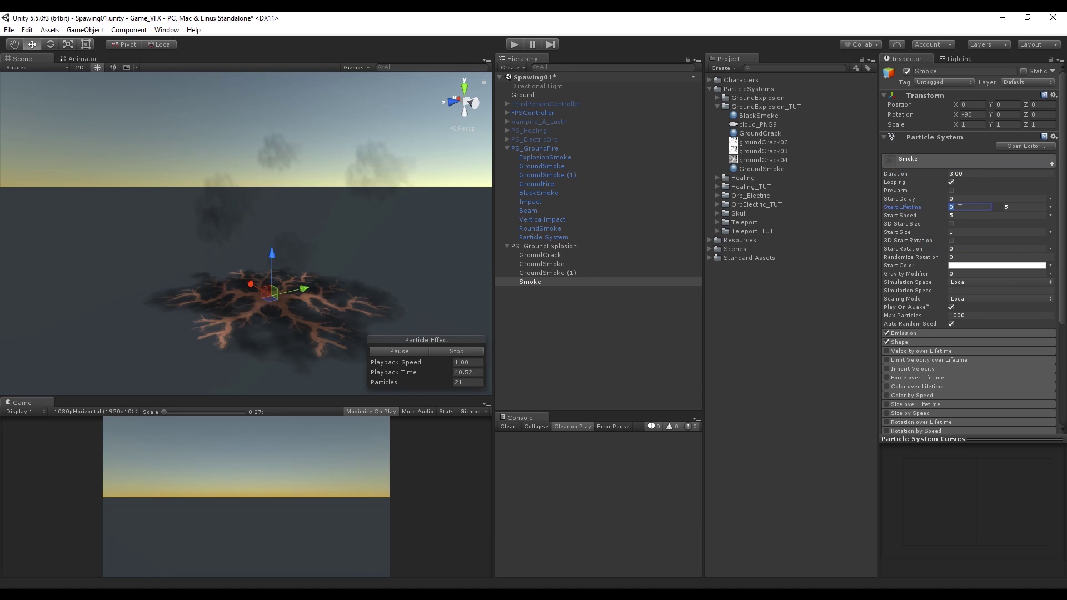
pyautogui.write('0.8')
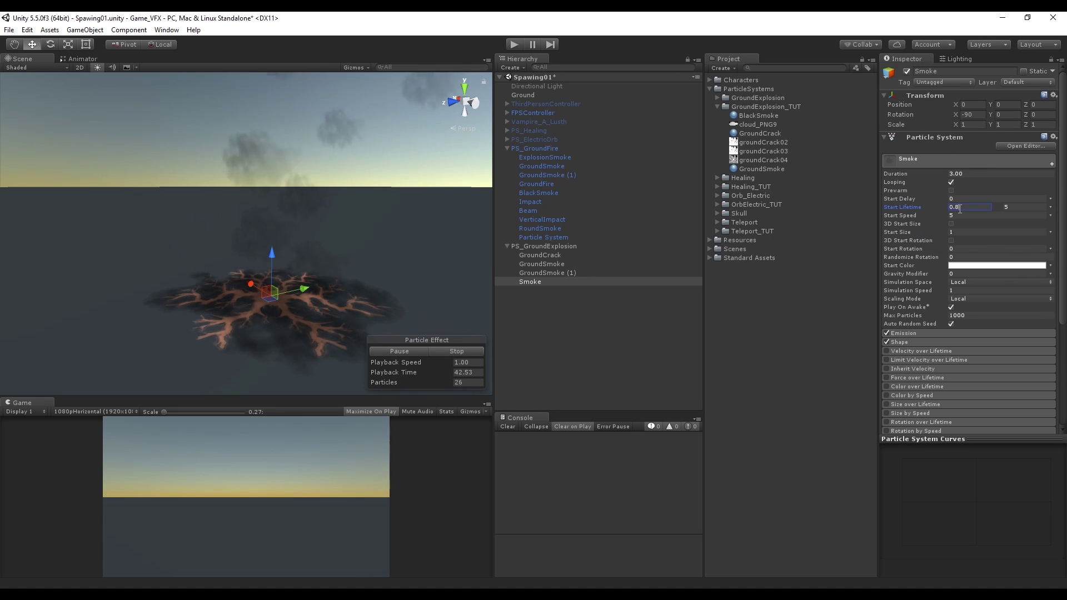
pyautogui.click(1020, 207)
pyautogui.write('2')
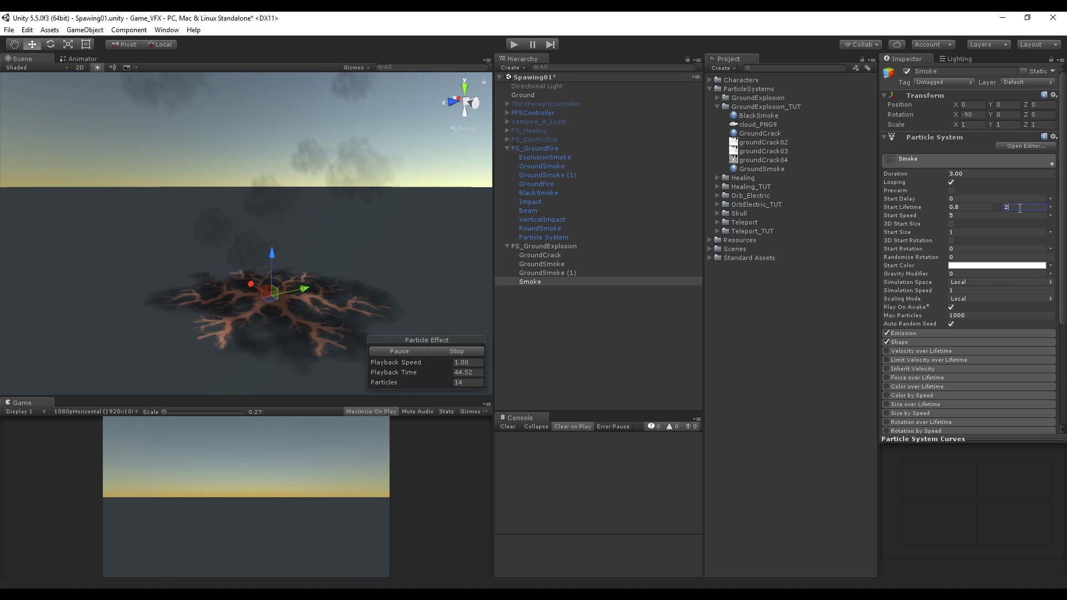
pyautogui.write('.2')
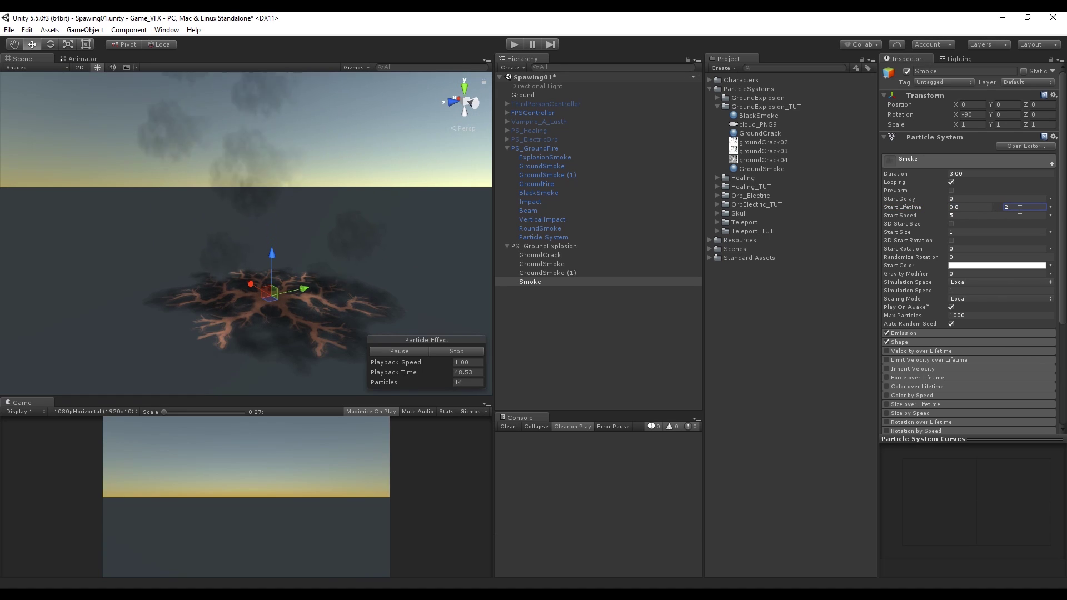
# - Make the Smoke particle system's Start Speed random between two constants, 0.2 and 2
pyautogui.click(1051, 215)
pyautogui.click(1025, 250)
pyautogui.click(1019, 215)
pyautogui.write('2')
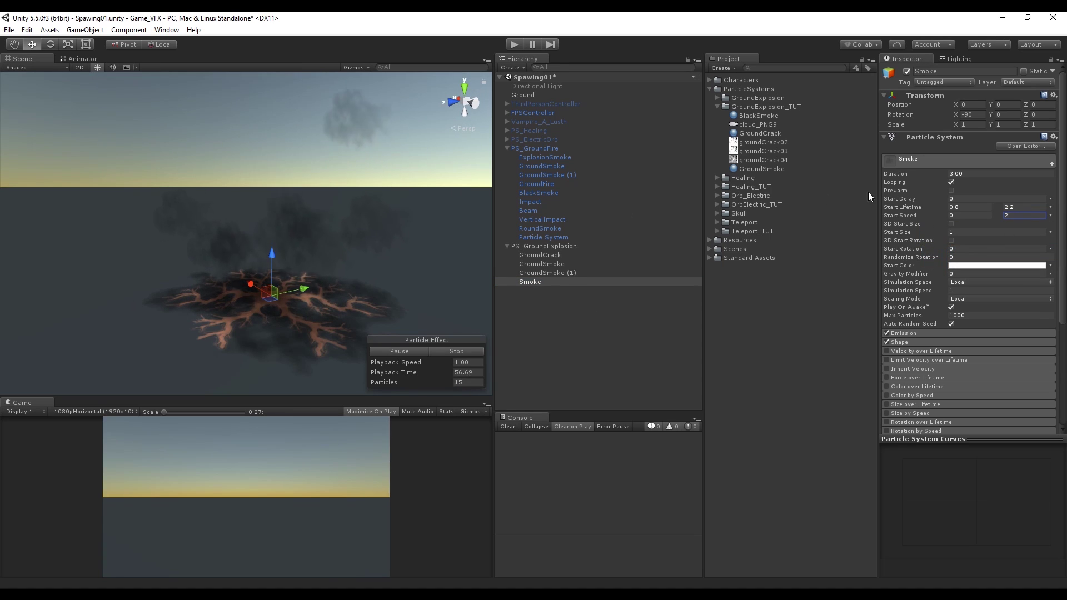
pyautogui.click(954, 216)
pyautogui.write('0.2')
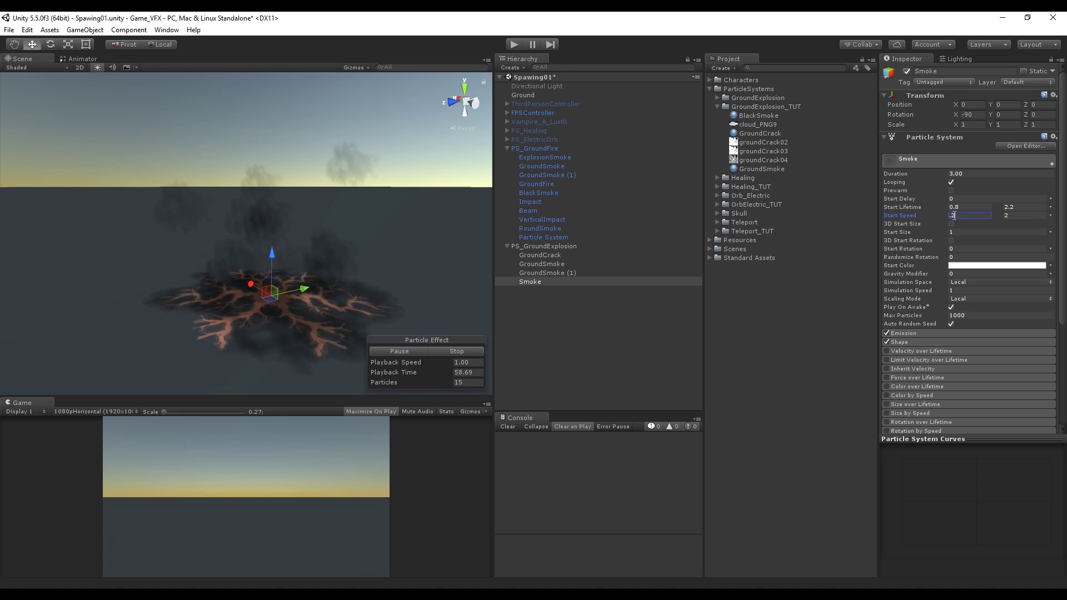
# - Make the Smoke particle system's Start Size random between two constants, 0 and 2
pyautogui.click(1051, 232)
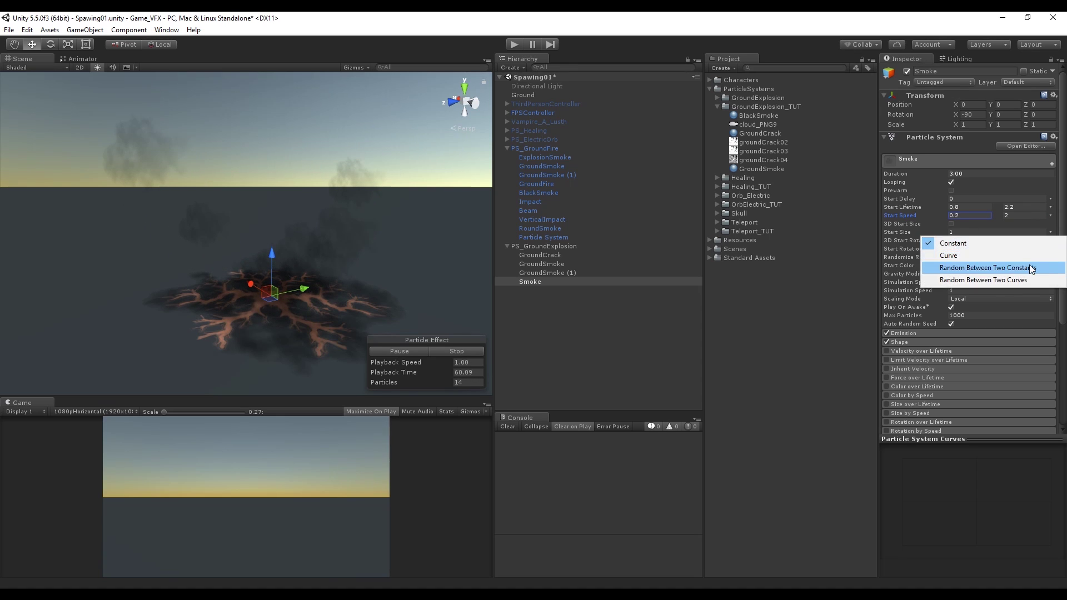
pyautogui.click(1029, 267)
pyautogui.click(1027, 231)
pyautogui.write('2')
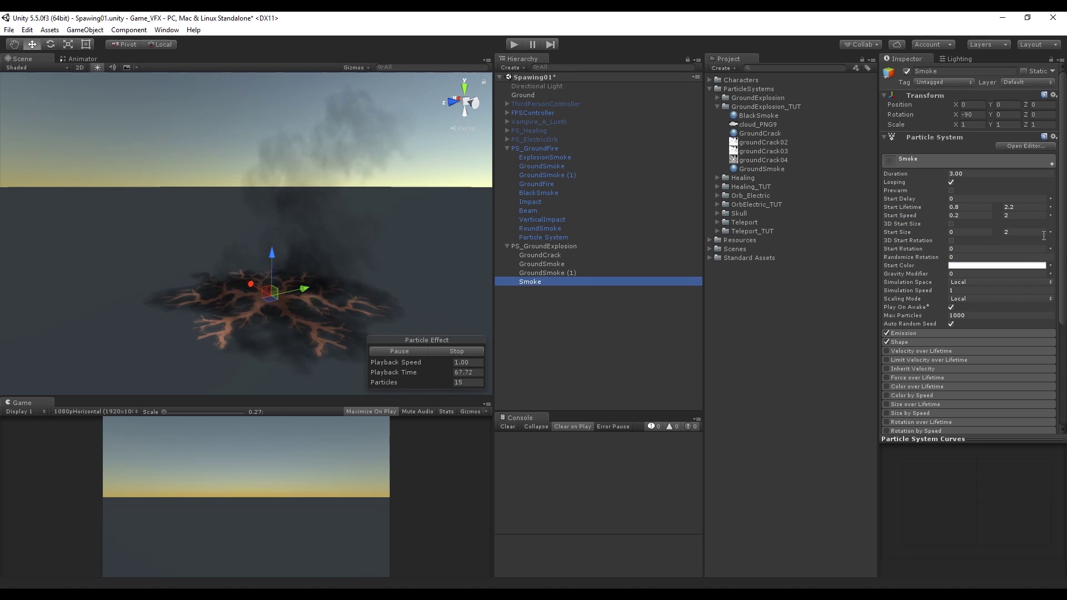
# - Make the Smoke particle system's Start Rotation random between two constants, 0 and 360
pyautogui.click(1050, 248)
pyautogui.click(988, 284)
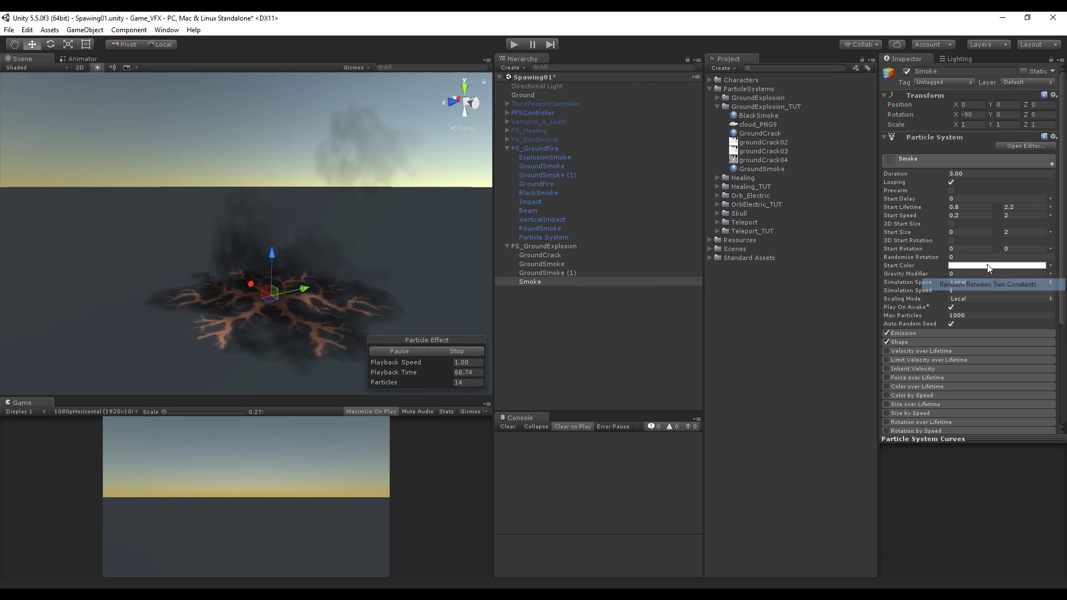
pyautogui.click(1023, 248)
pyautogui.write('360')
# - Set the emission cone's Angle to 0 and Radius to 1.31, and shorten the cone so Start Speed ranges from 0.15424 to 1.5424
pyautogui.click(911, 342)
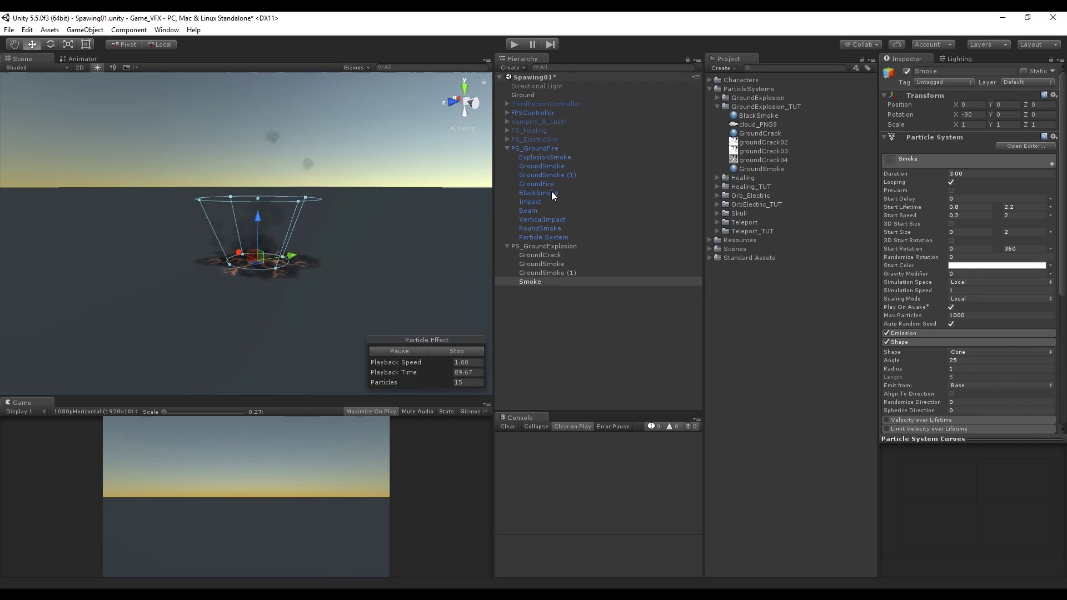
pyautogui.click(507, 149)
pyautogui.click(979, 362)
pyautogui.write('0')
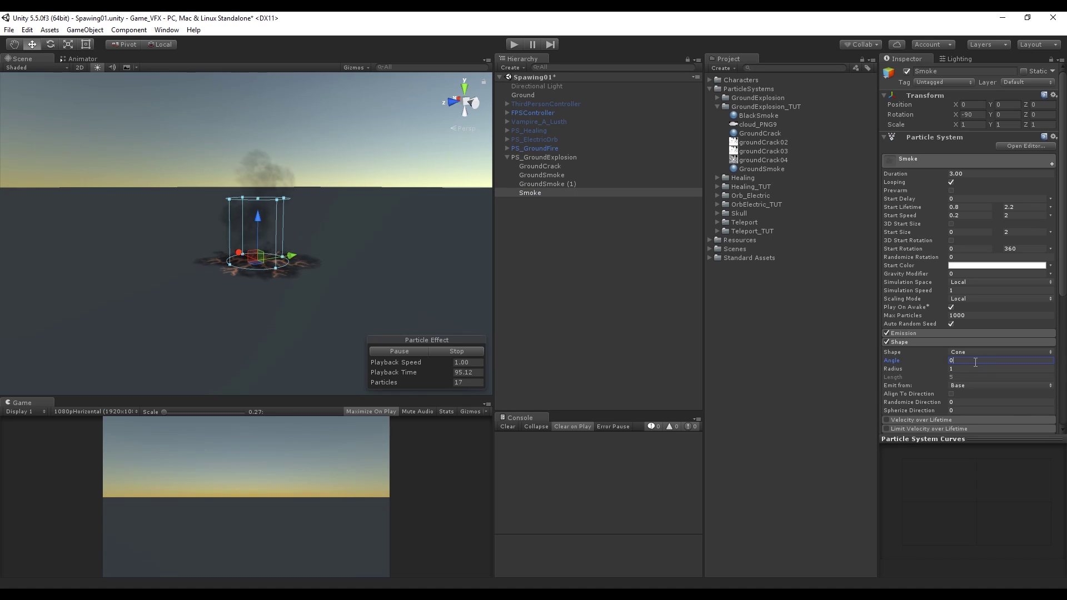
pyautogui.scroll(2, 239, 209)
pyautogui.moveTo(264, 181); pyautogui.dragTo(265, 202)
pyautogui.moveTo(945, 367)
pyautogui.mouseDown()
pyautogui.moveTo(932, 362)
pyautogui.moveTo(943, 361)
pyautogui.mouseUp()
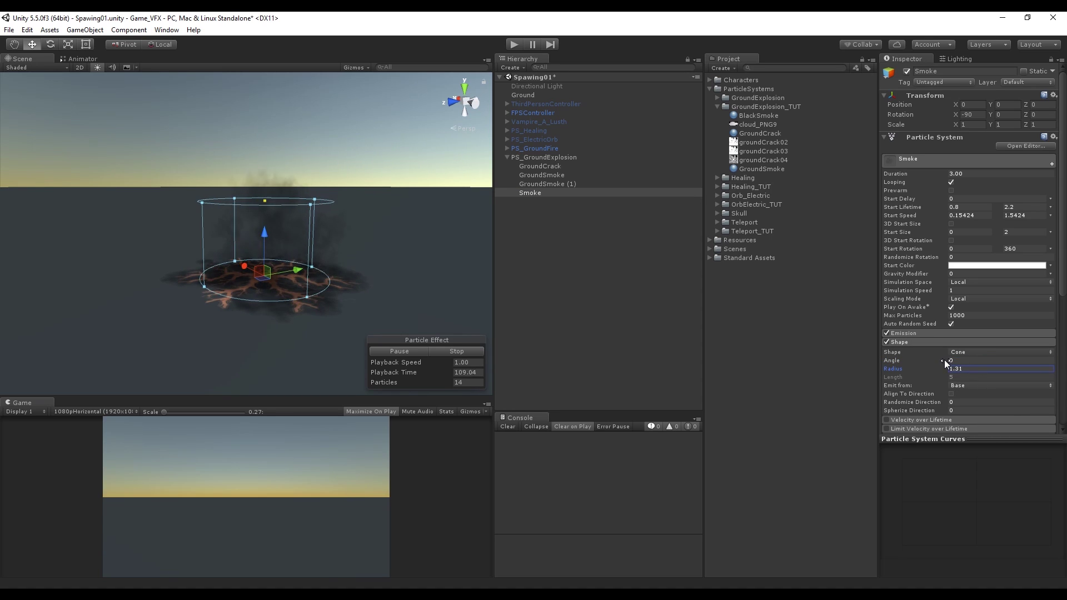
pyautogui.click(929, 343)
# - Set the Smoke system's emission Rate over Time to 0 and add four bursts
pyautogui.click(932, 334)
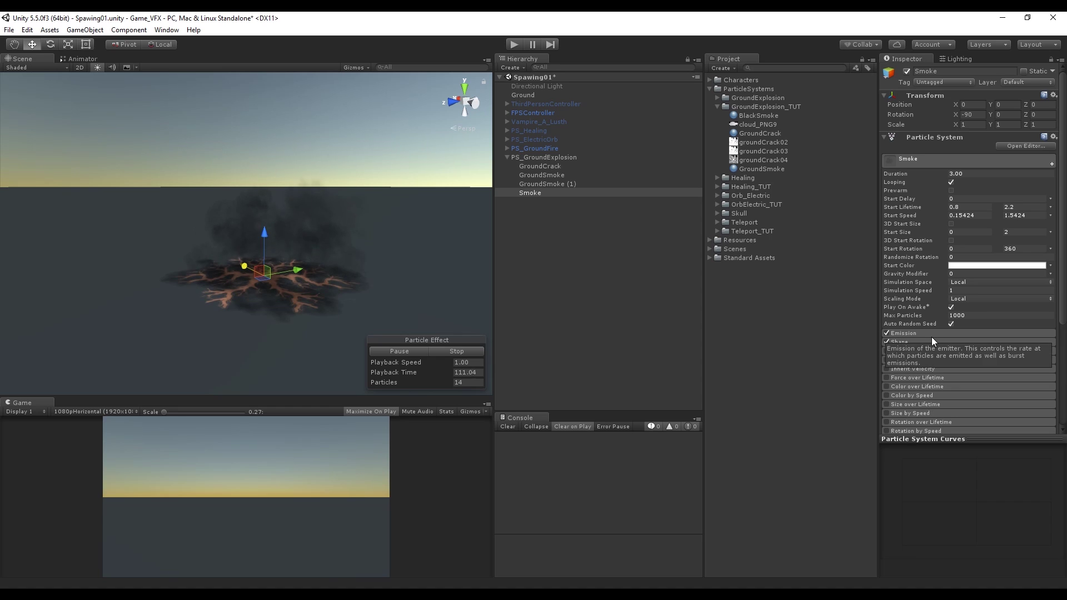
pyautogui.click(977, 342)
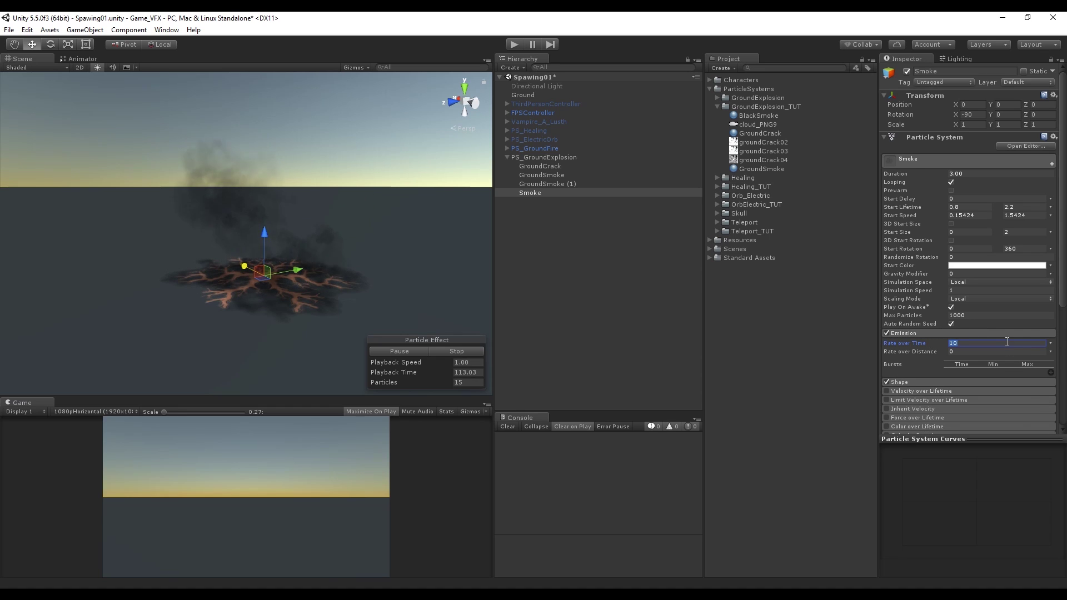
pyautogui.write('0')
pyautogui.click(1050, 374)
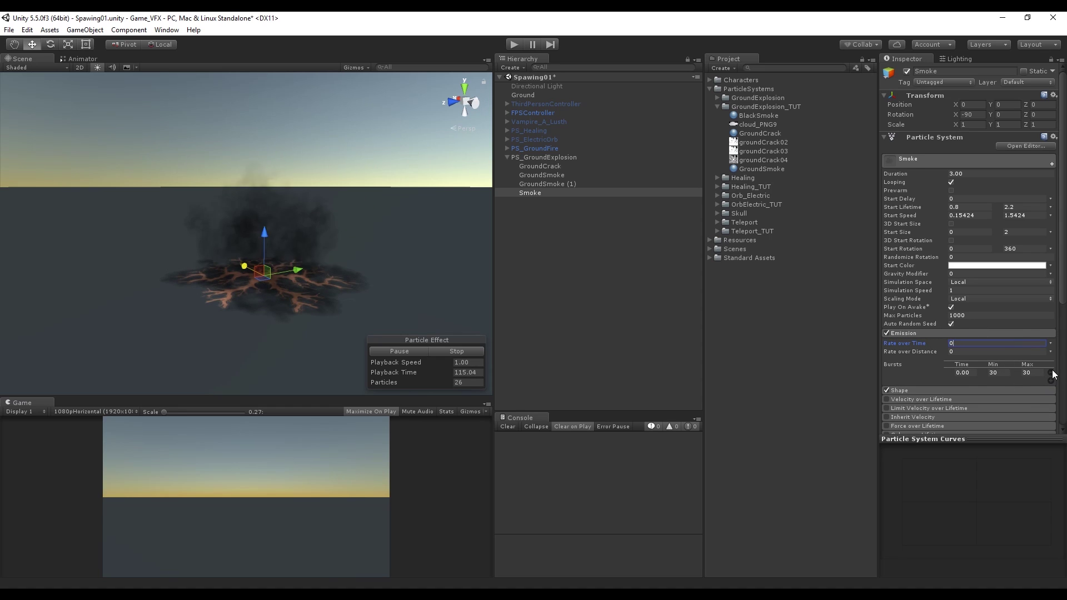
pyautogui.click(1052, 382)
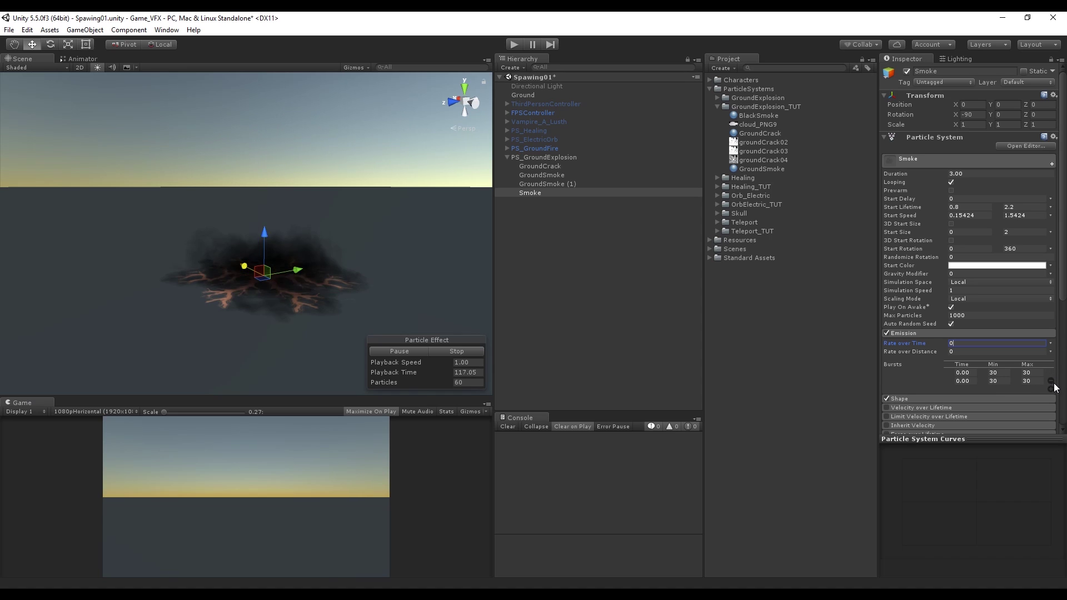
pyautogui.click(1052, 389)
pyautogui.click(1051, 398)
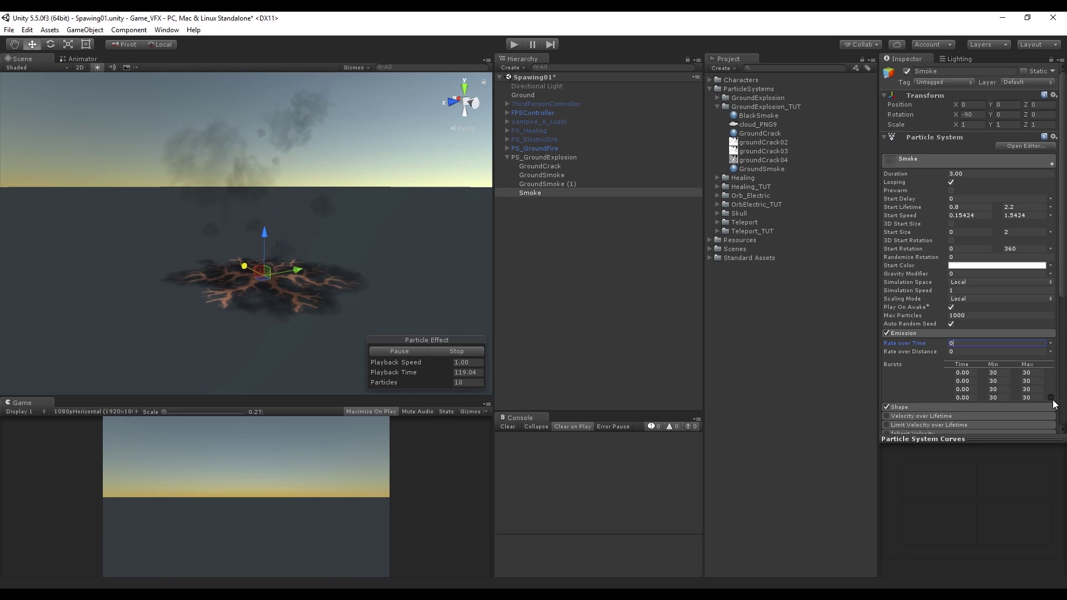
# - Set the times of the second, third and fourth bursts to 0.10, 0.30 and 0.60
pyautogui.click(979, 368)
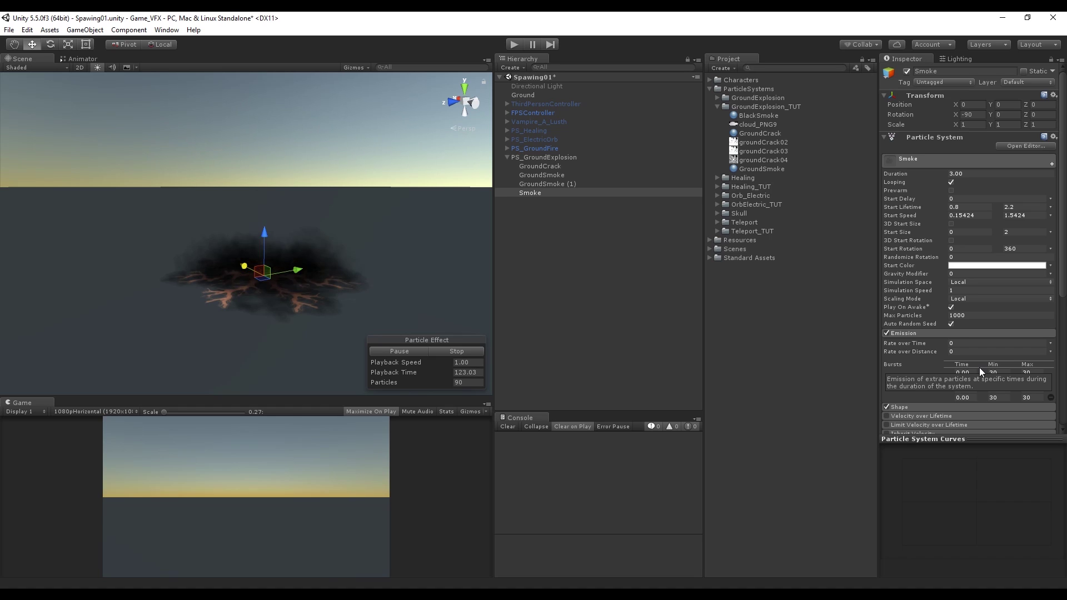
pyautogui.click(966, 382)
pyautogui.write('.2')
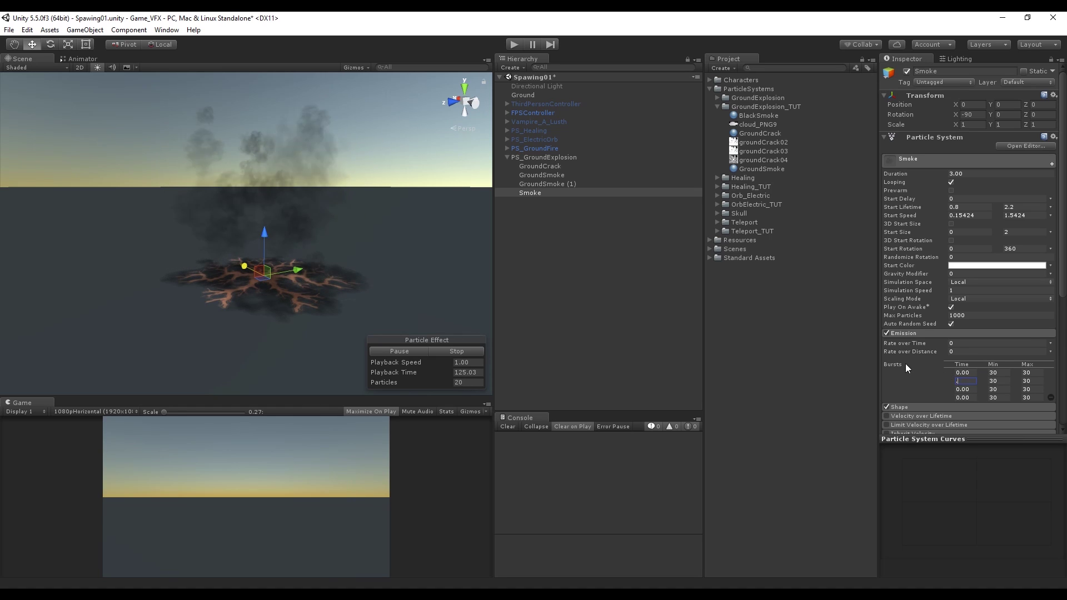
pyautogui.press('BackSpace')
pyautogui.write('1')
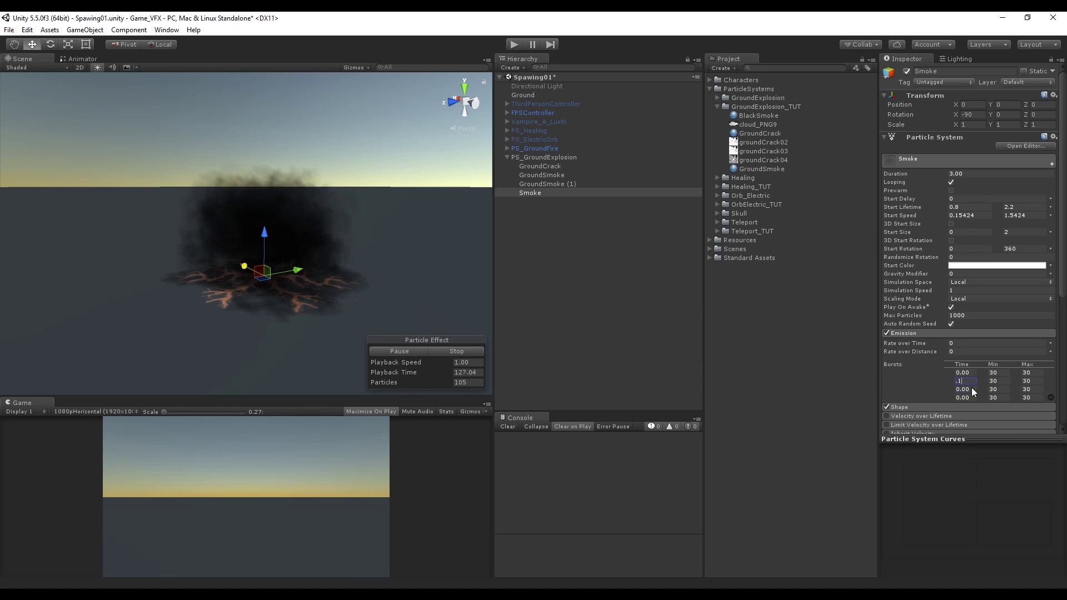
pyautogui.write('.3')
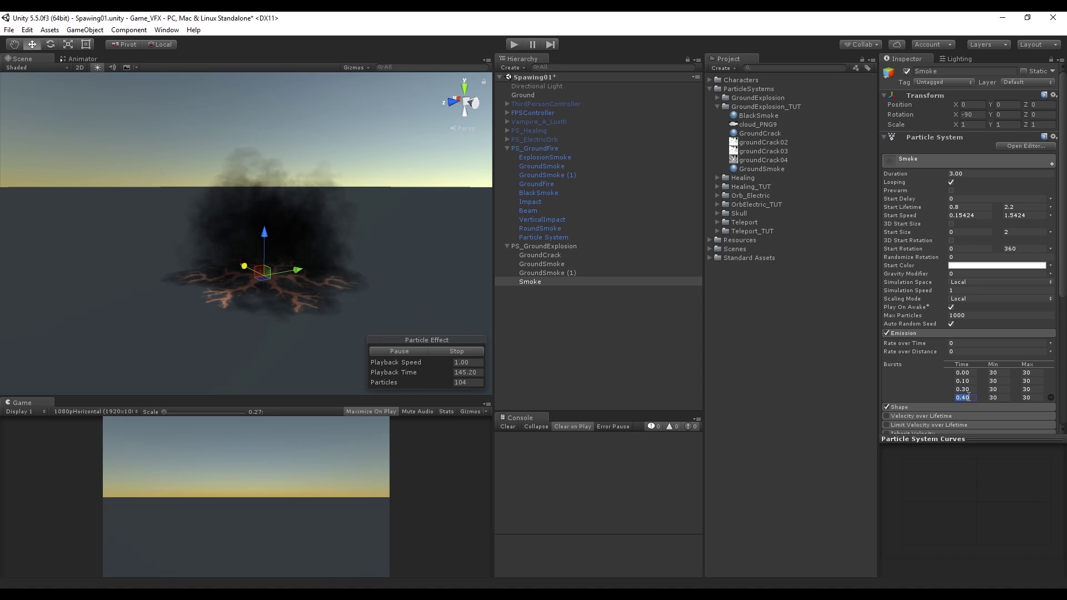
pyautogui.write('.6')
pyautogui.press('Return')
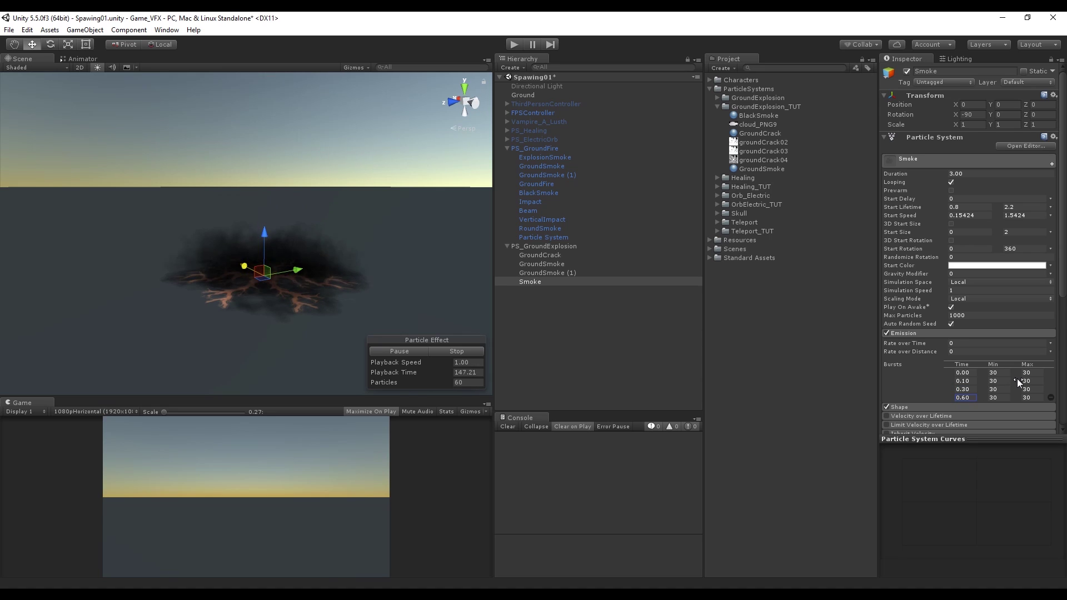
# - Give the first burst a minimum of 8 and a maximum of 15 particles, and set Max Particles to 100
pyautogui.click(1008, 372)
pyautogui.write('8')
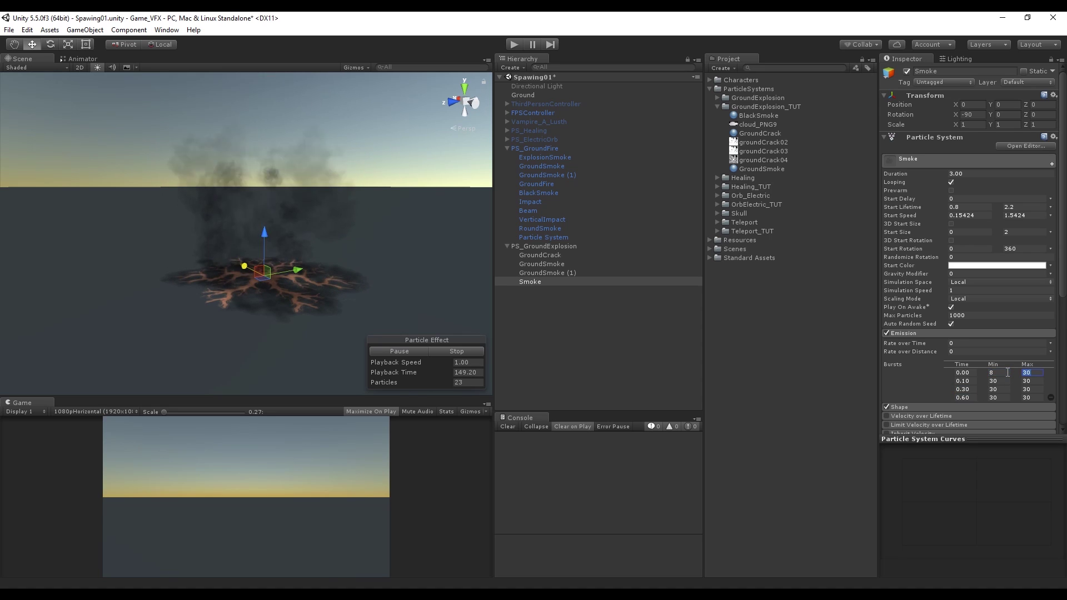
pyautogui.write('15')
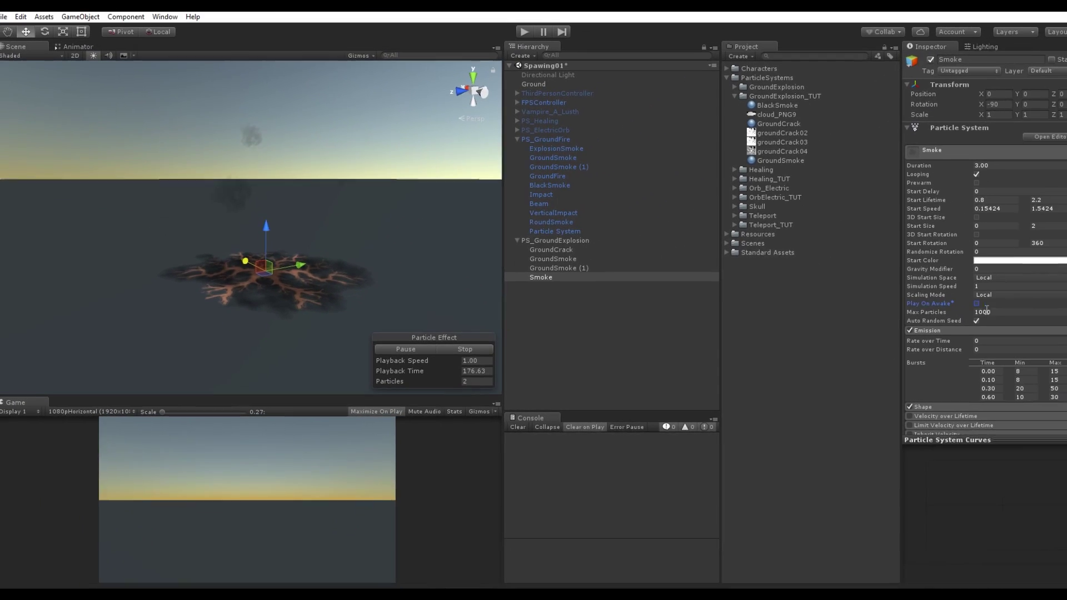
pyautogui.click(960, 315)
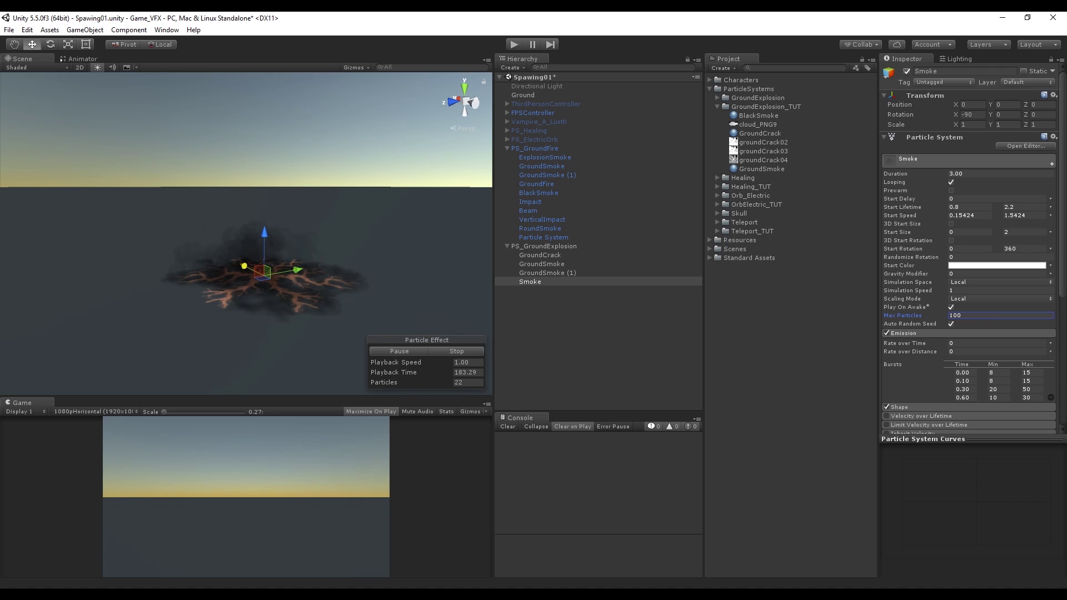
pyautogui.click(926, 333)
# - Enable Color over Lifetime with the white preset gradient that fades at both ends, moving its first opaque alpha key to about 14%
pyautogui.scroll(-3, 917, 323)
pyautogui.click(885, 320)
pyautogui.click(915, 319)
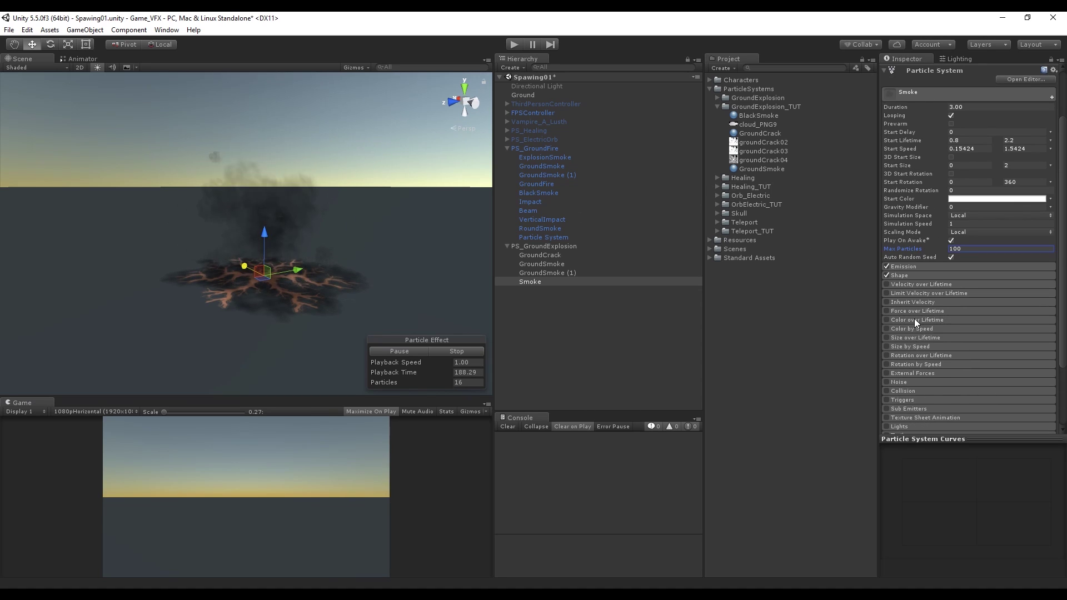
pyautogui.click(899, 319)
pyautogui.click(961, 330)
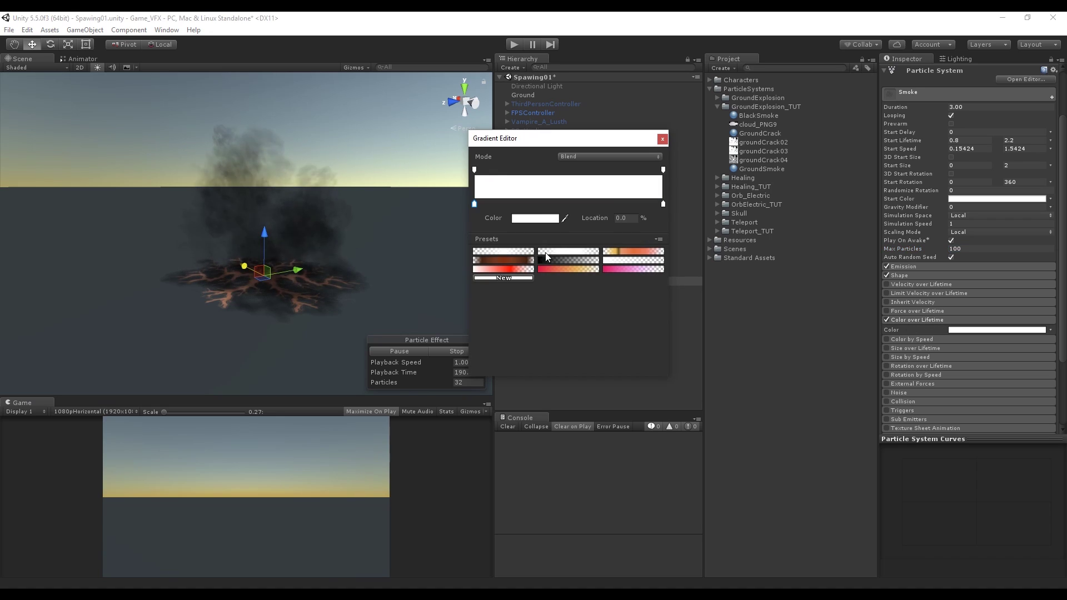
pyautogui.click(556, 252)
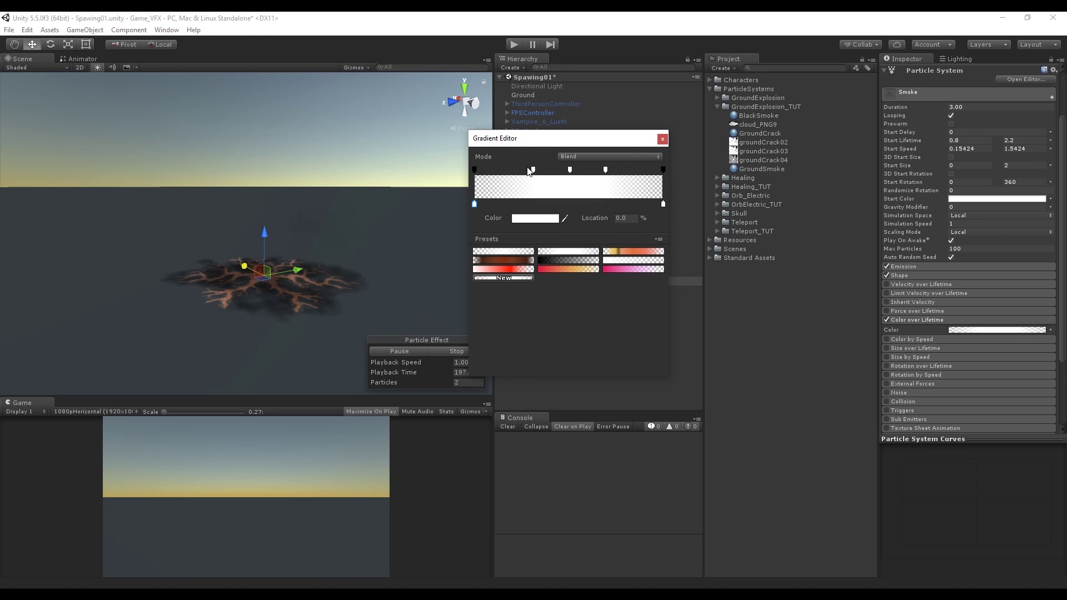
pyautogui.moveTo(528, 172); pyautogui.dragTo(498, 176)
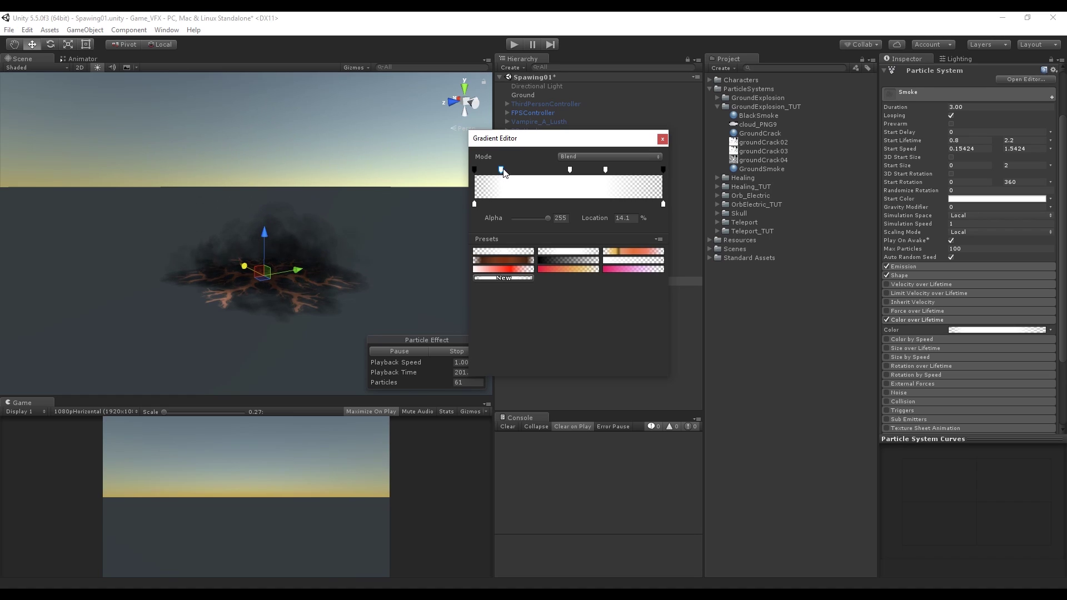
pyautogui.click(663, 139)
pyautogui.click(921, 320)
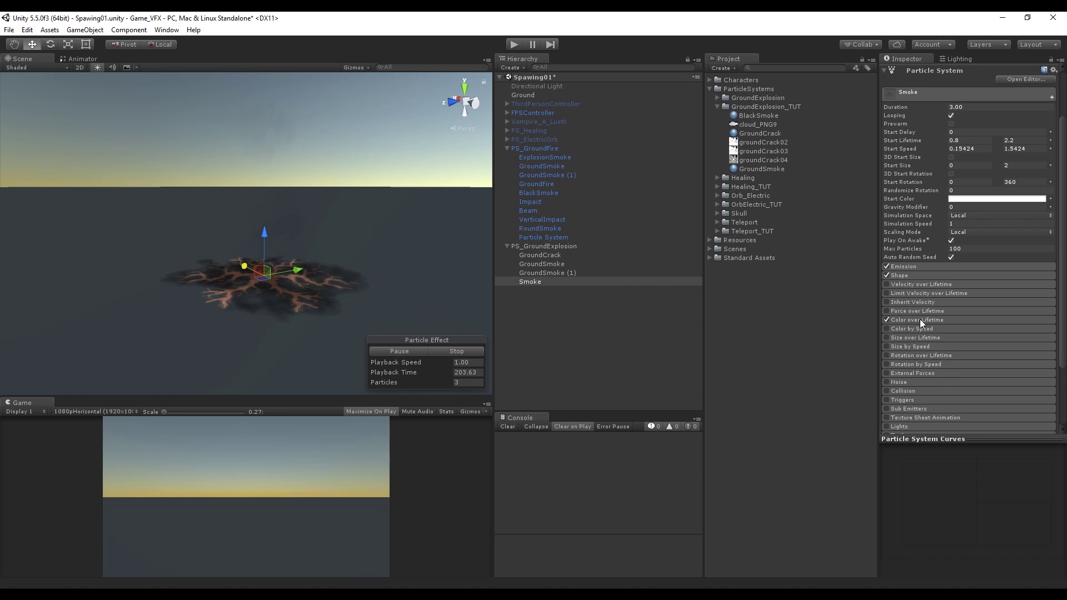
# - Enable Size over Lifetime with a curve starting near 0.5, peaking at 1.0 around mid-lifetime through an added key, and ending near 0.7
pyautogui.click(900, 339)
pyautogui.click(887, 337)
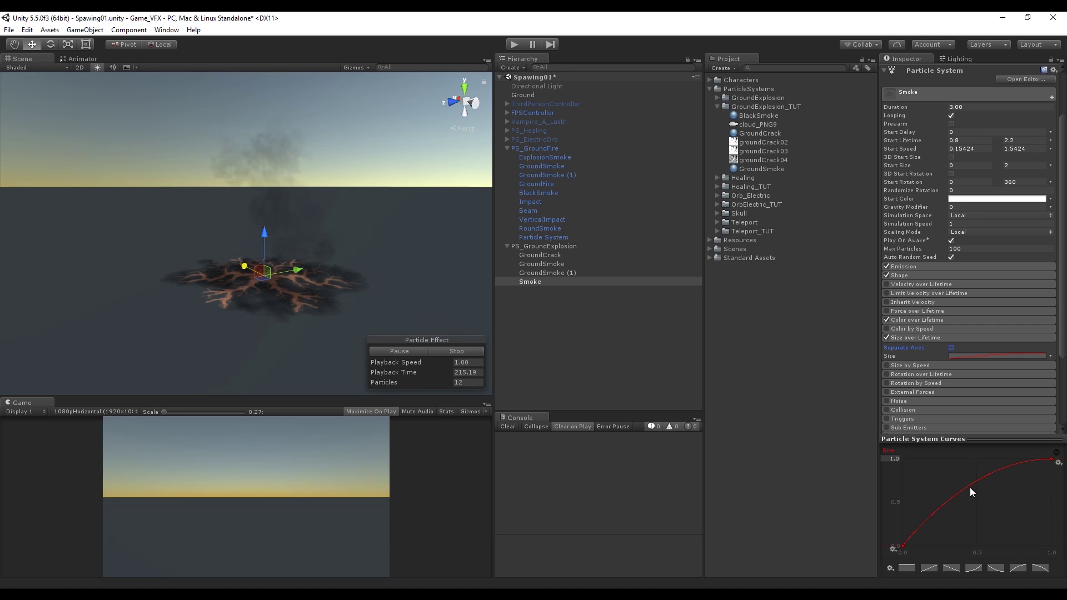
pyautogui.rightClick(969, 488)
pyautogui.click(995, 492)
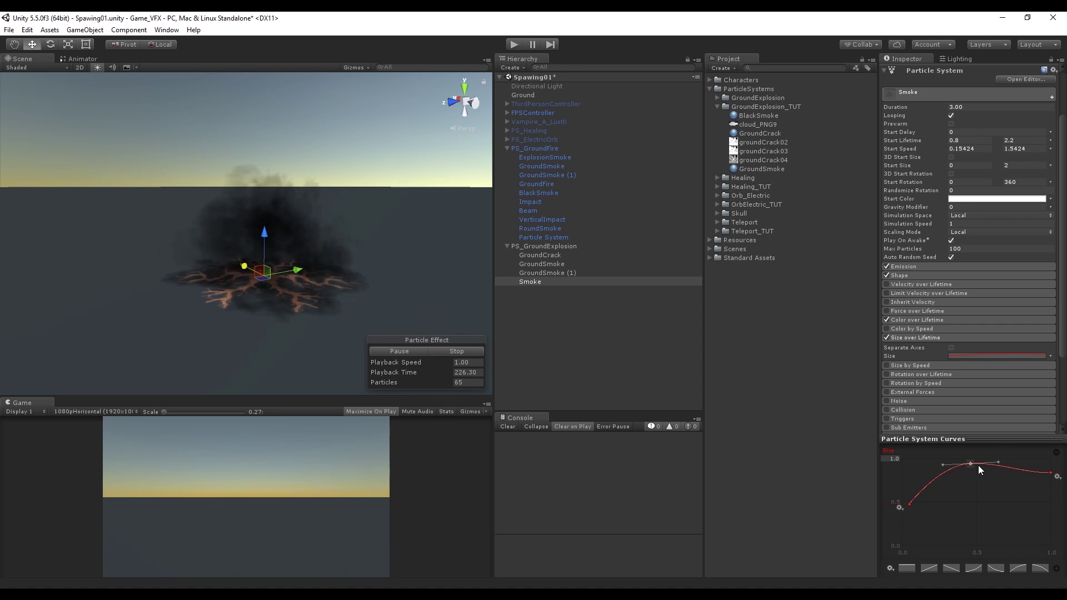
pyautogui.moveTo(1050, 473); pyautogui.dragTo(1048, 485)
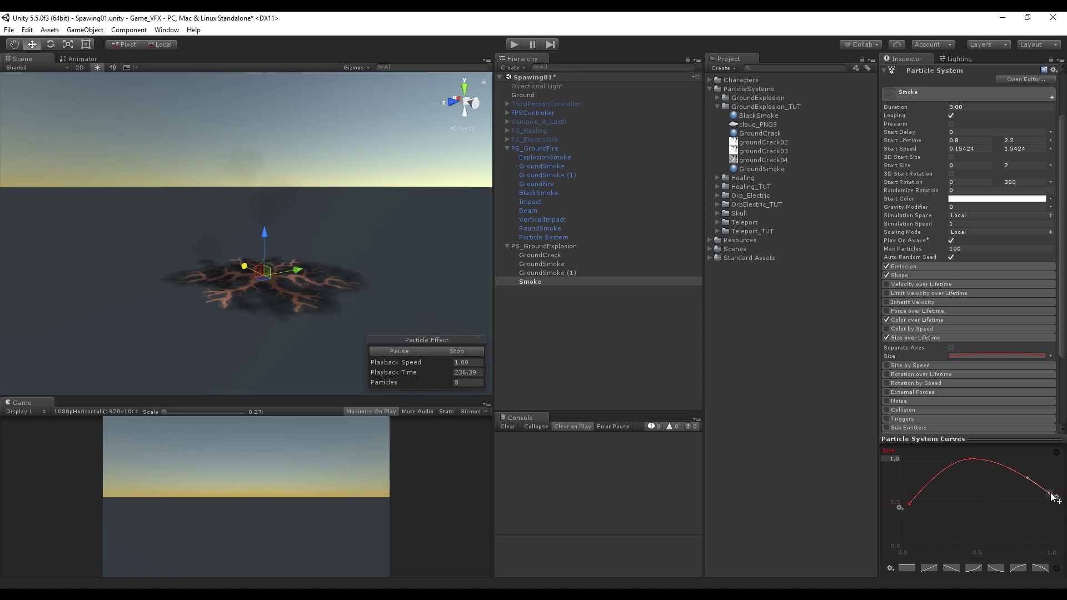
# - Duplicate the BlackSmoke particle system under PS_GroundExplosion and rename the copy ExplosionSmoke
pyautogui.rightClick(531, 283)
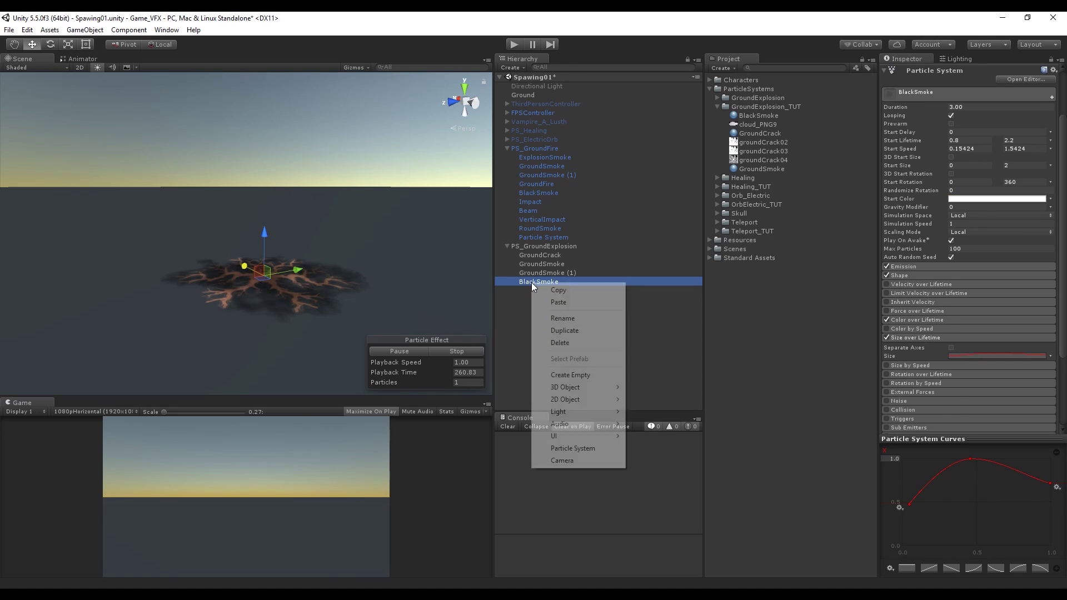
pyautogui.click(558, 329)
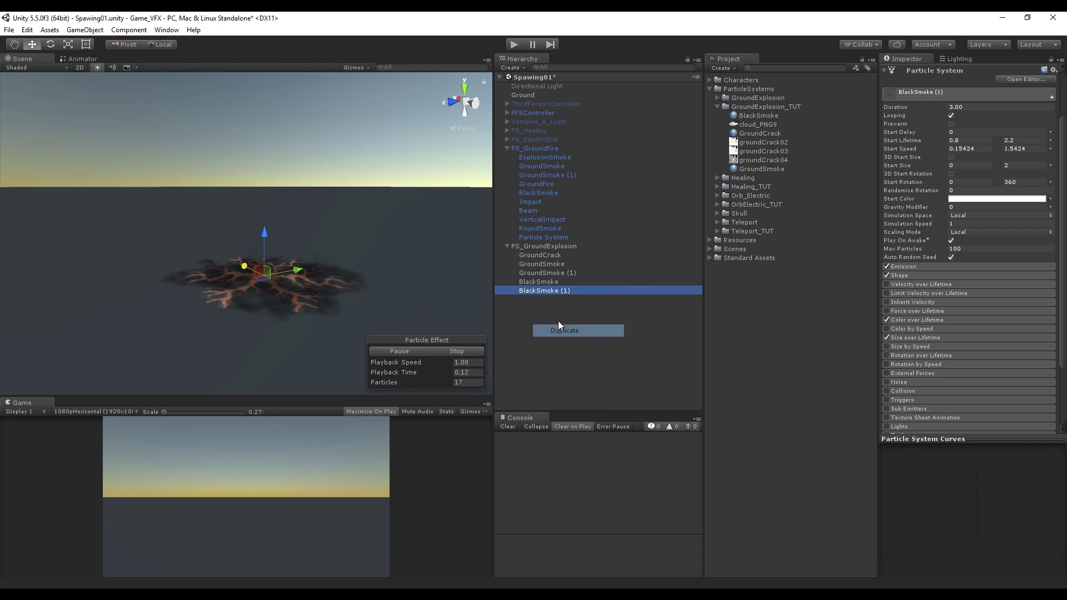
pyautogui.click(549, 291)
pyautogui.write('ExplosionSmoke')
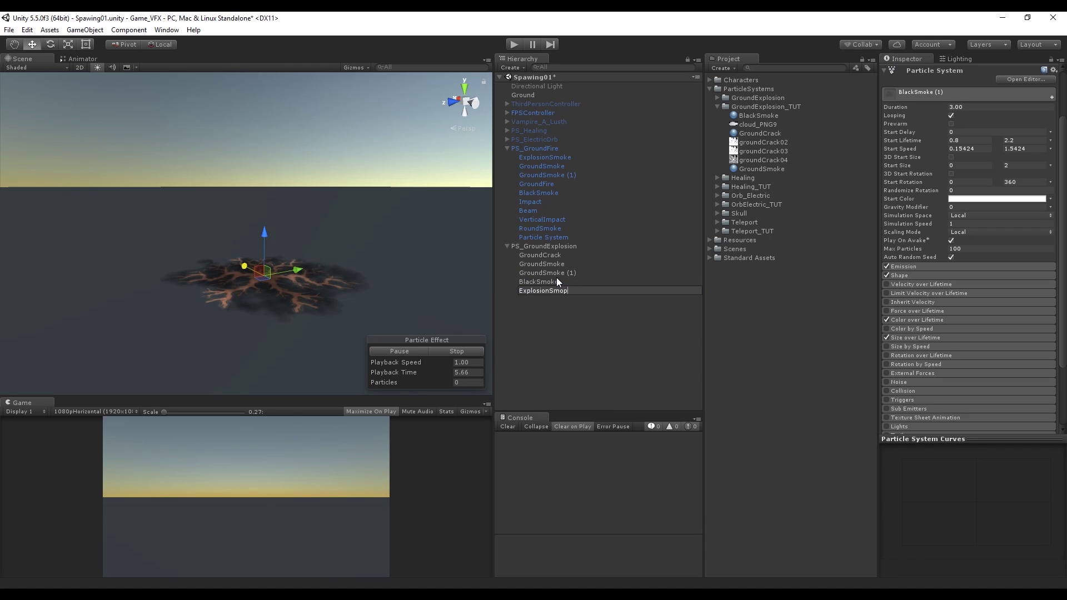
pyautogui.press('Return')
# - Create a material named ExplosionSmoke in the GroundExplosion_TUT folder
pyautogui.click(718, 98)
pyautogui.click(754, 293)
pyautogui.click(767, 231)
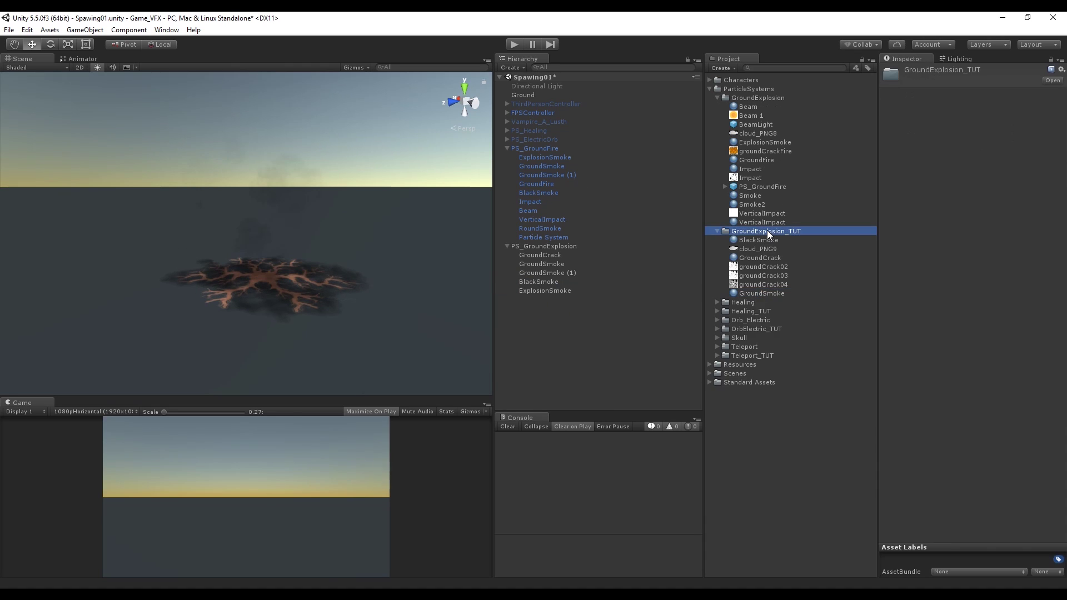
pyautogui.rightClick(767, 231)
pyautogui.moveTo(812, 238)
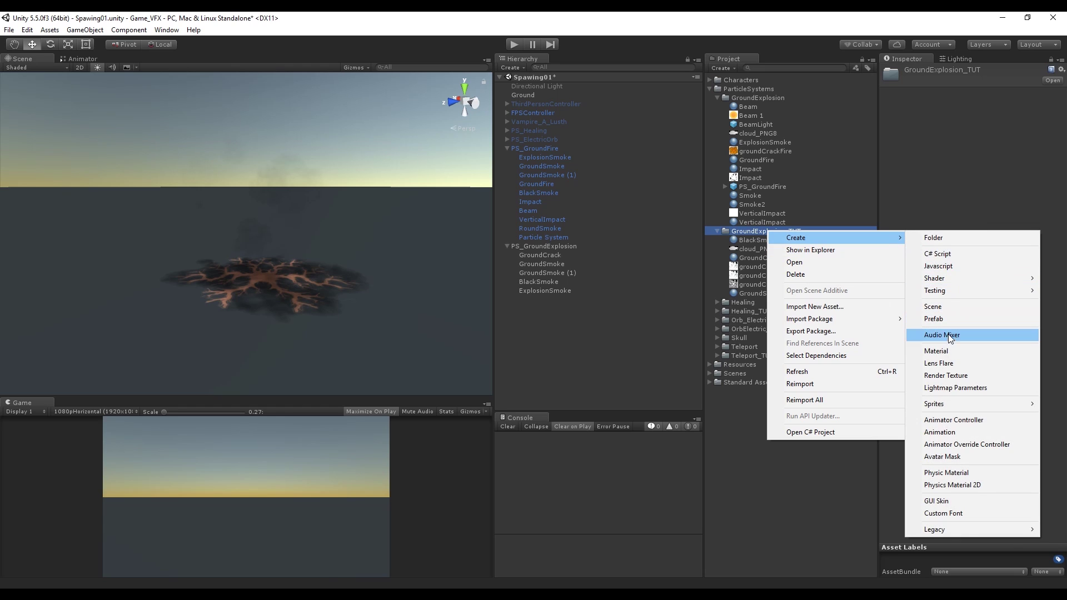
pyautogui.click(948, 352)
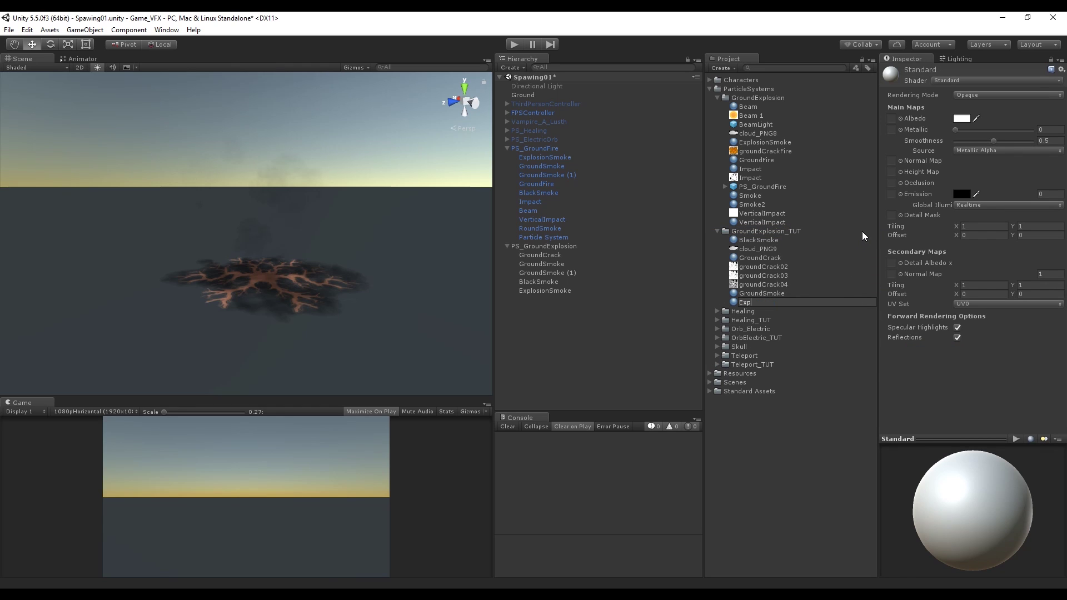
pyautogui.write('ExplosionSmoke')
pyautogui.press('Return')
# - Give the ExplosionSmoke material the Particles/Additive shader and the cloud_PNG9 texture, and apply it to the ExplosionSmoke particle system under PS_GroundExplosion
pyautogui.click(717, 98)
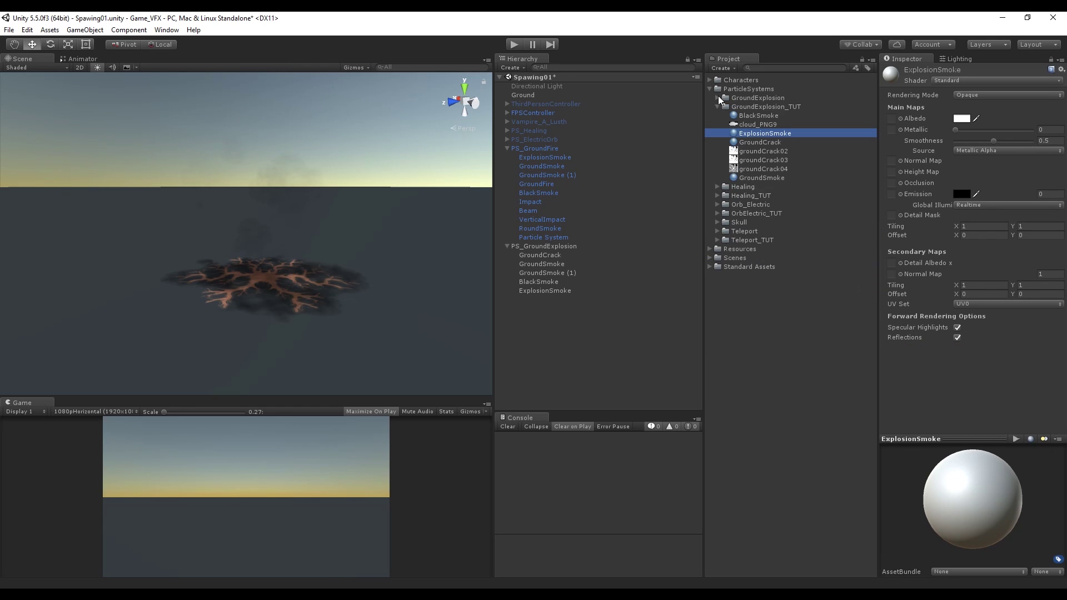
pyautogui.click(999, 82)
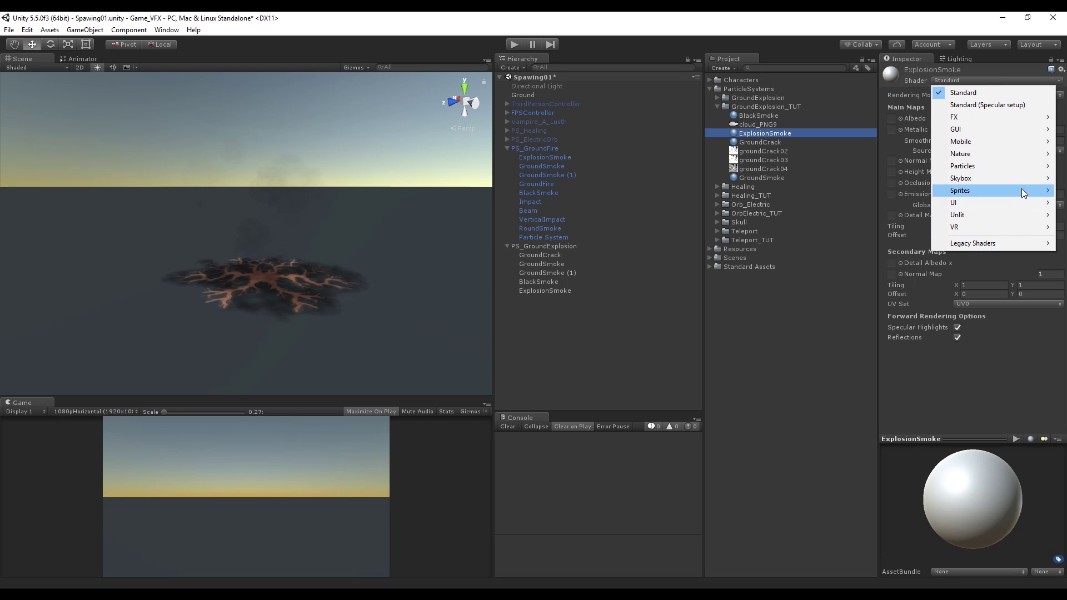
pyautogui.moveTo(1032, 167)
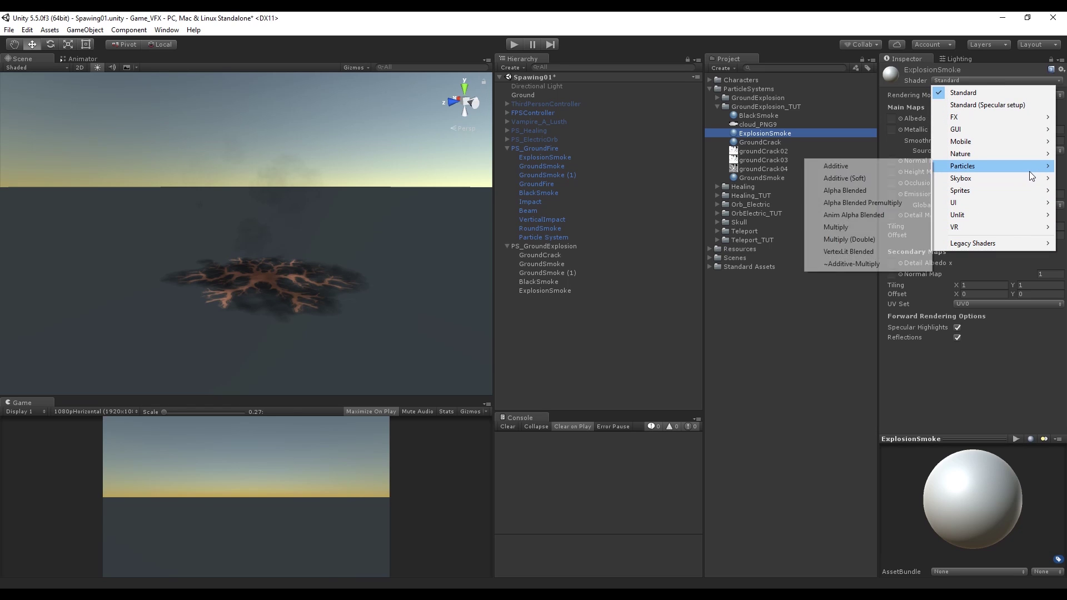
pyautogui.click(838, 166)
pyautogui.moveTo(758, 123); pyautogui.dragTo(1047, 109)
pyautogui.moveTo(769, 134); pyautogui.dragTo(529, 289)
pyautogui.click(519, 290)
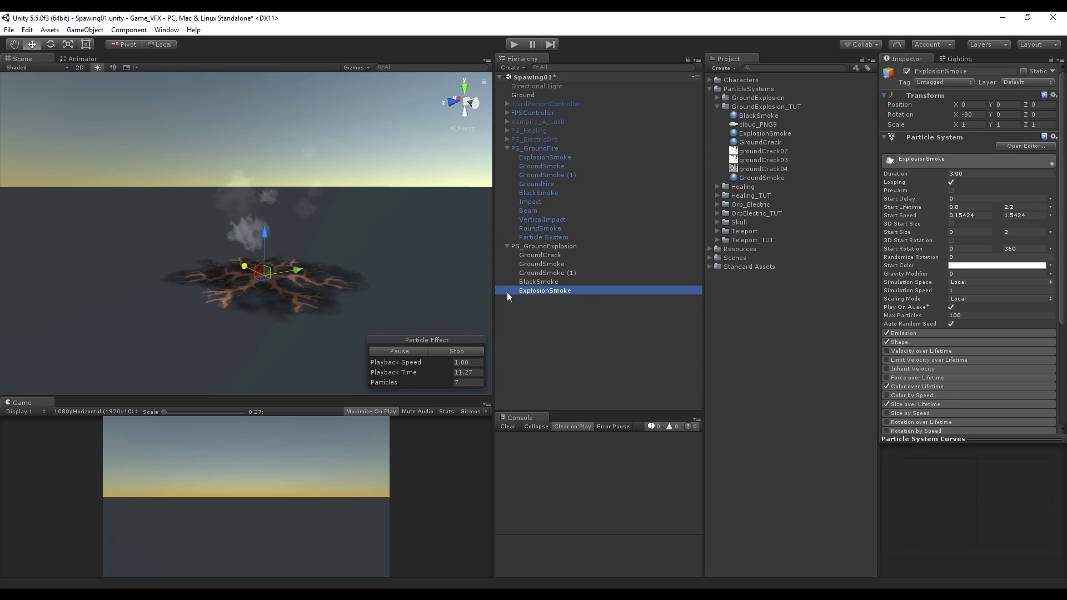
# - Set ExplosionSmoke's Start Lifetime to range from 0.2 to 0.7 and its Start Speed from 0.5 to 2
pyautogui.click(970, 207)
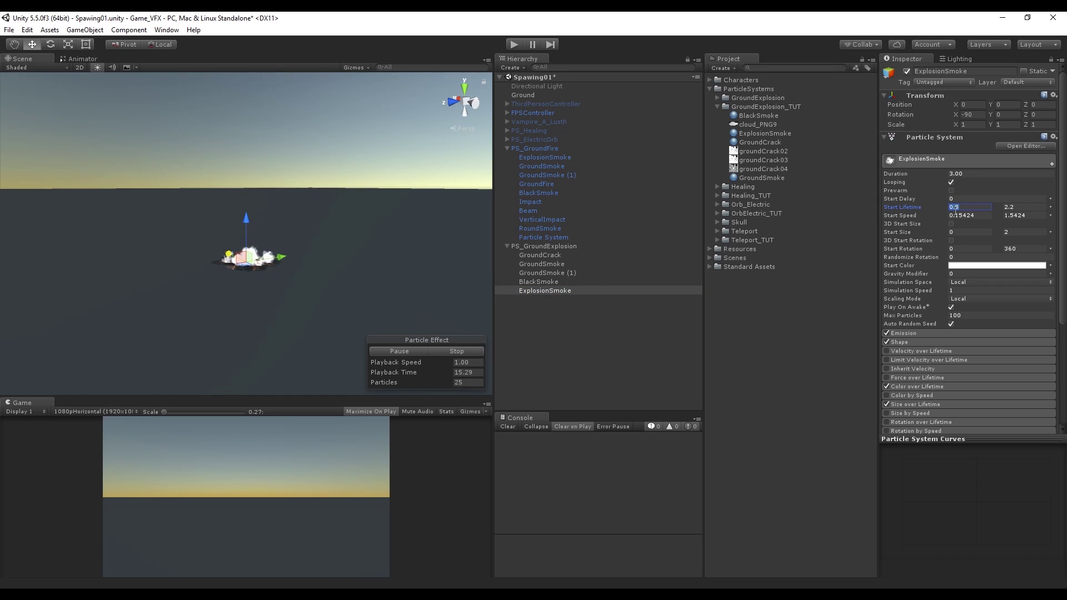
pyautogui.press('Tab')
pyautogui.write('.')
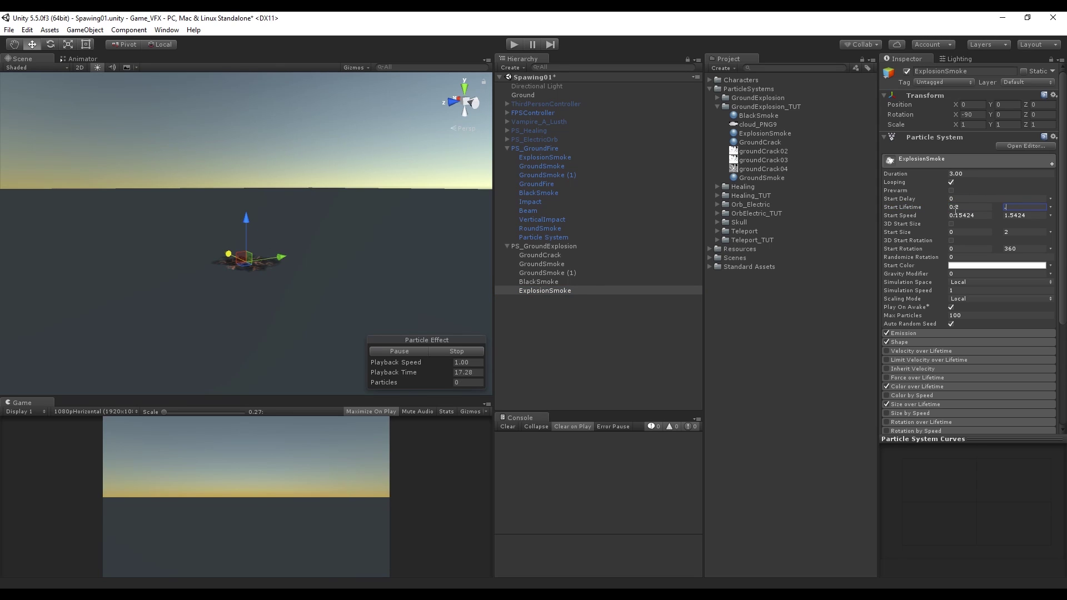
pyautogui.write('7')
pyautogui.press('Return')
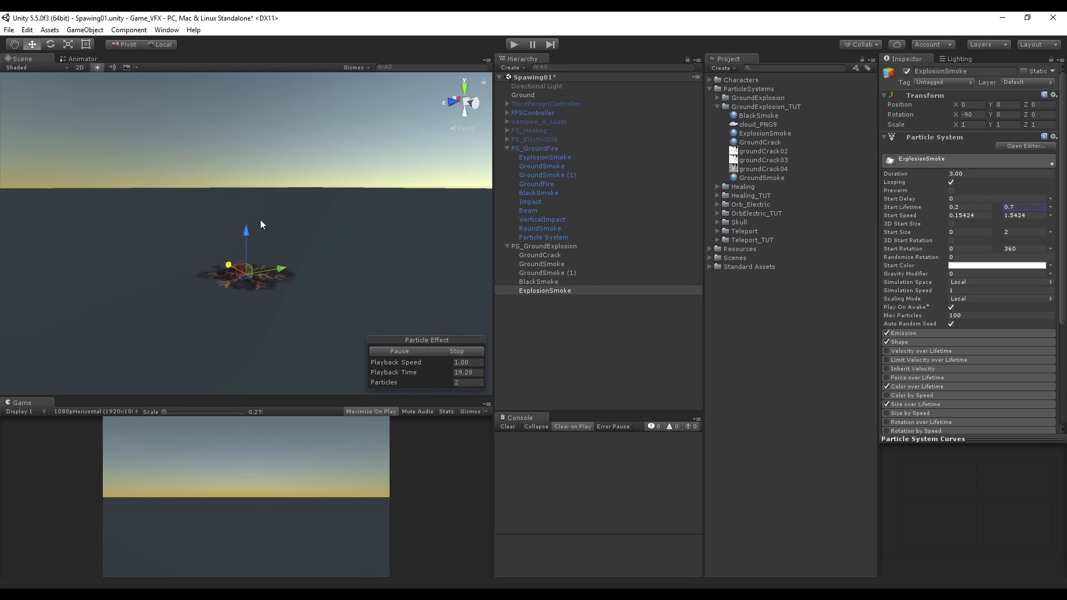
pyautogui.moveTo(255, 289); pyautogui.dragTo(249, 251, button='middle')
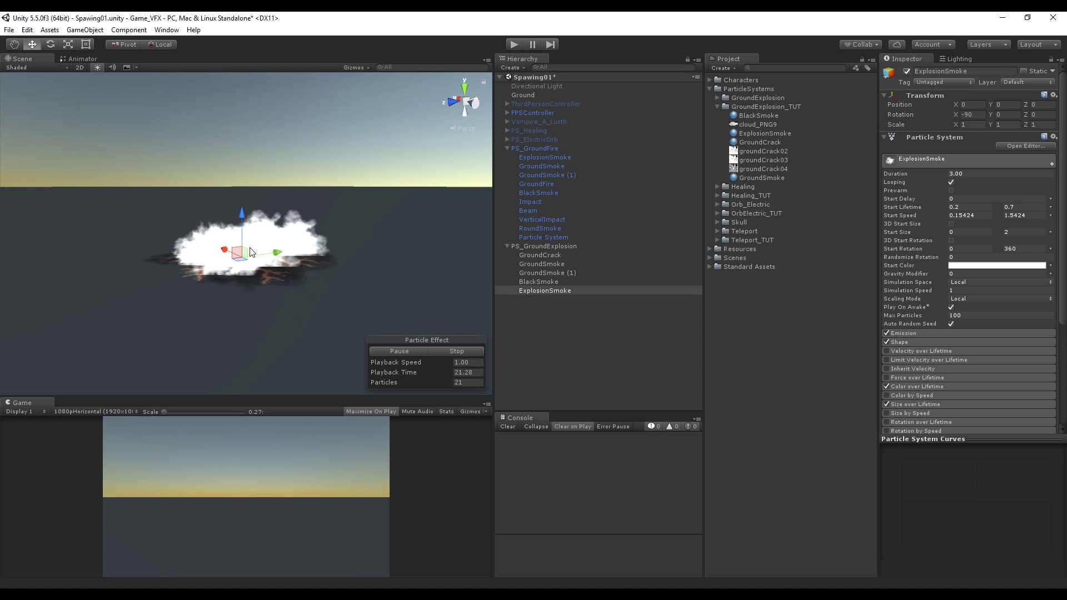
pyautogui.click(967, 216)
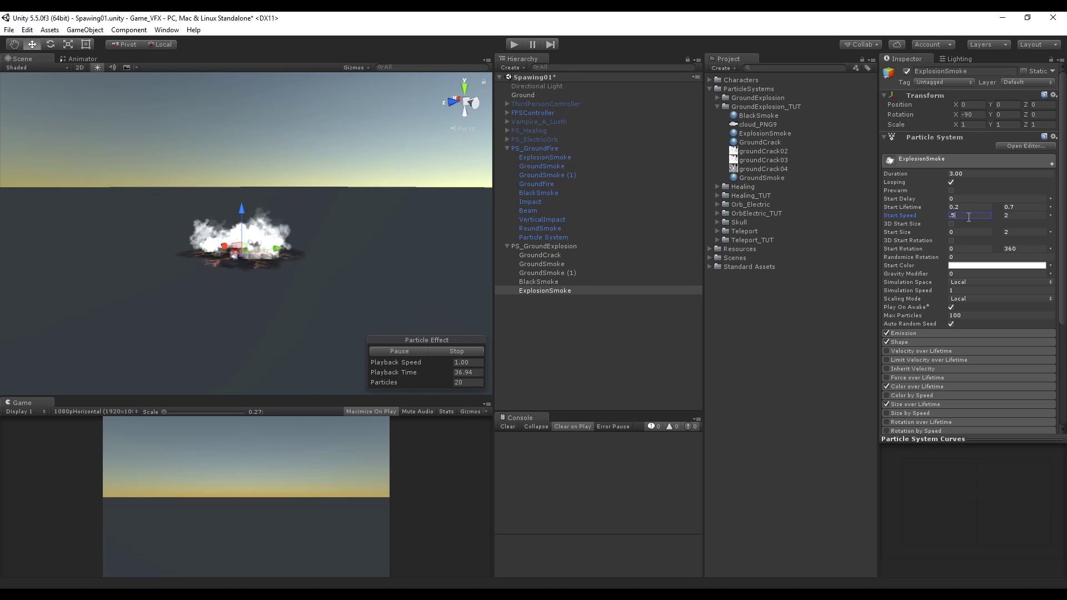
pyautogui.press('Return')
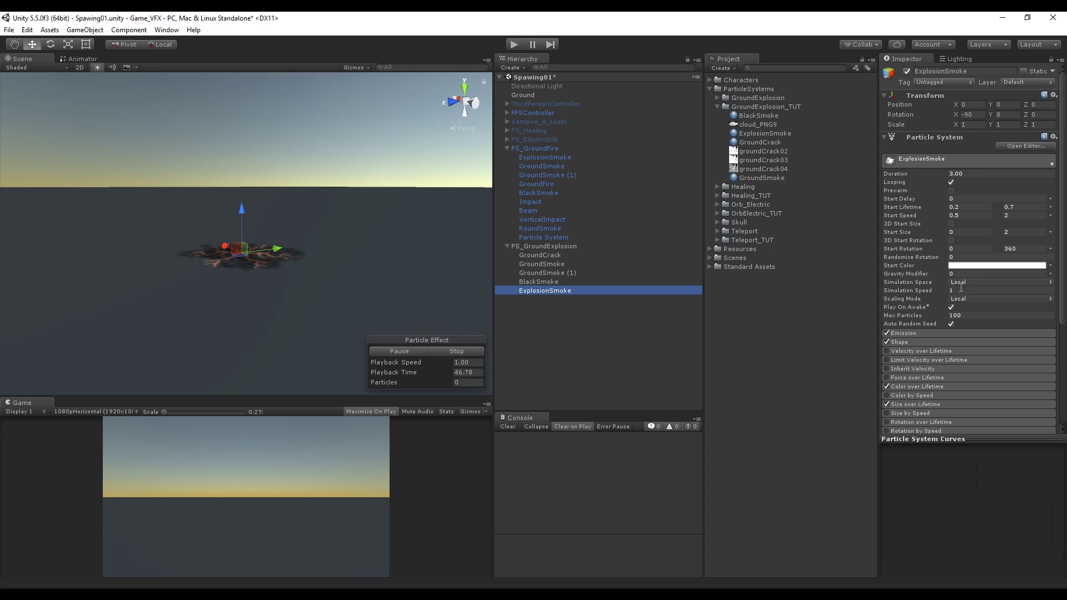
# - Set Max Particles to 200 and the bursts to 15–40 at 0.10, 50–80 at 0.20 and 8–15 at 0.30
pyautogui.click(932, 334)
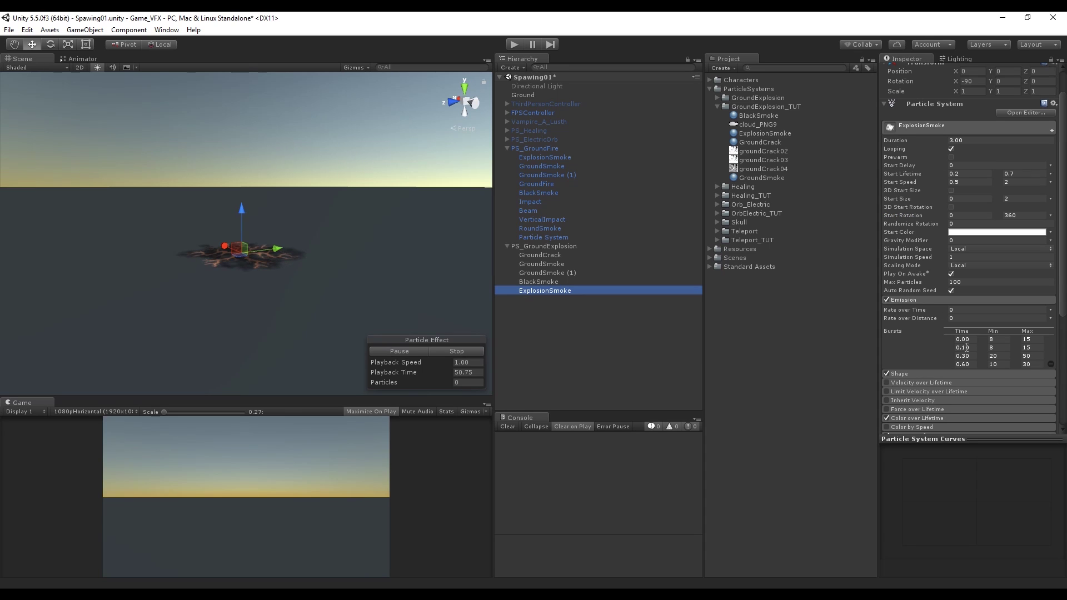
pyautogui.write('.2')
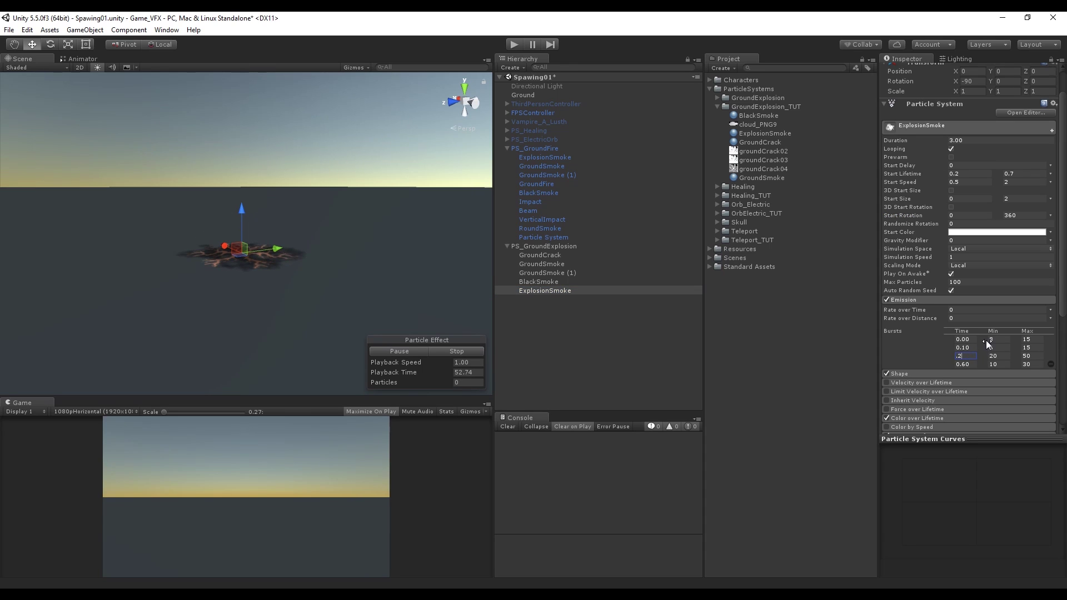
pyautogui.write('20')
pyautogui.press('Tab')
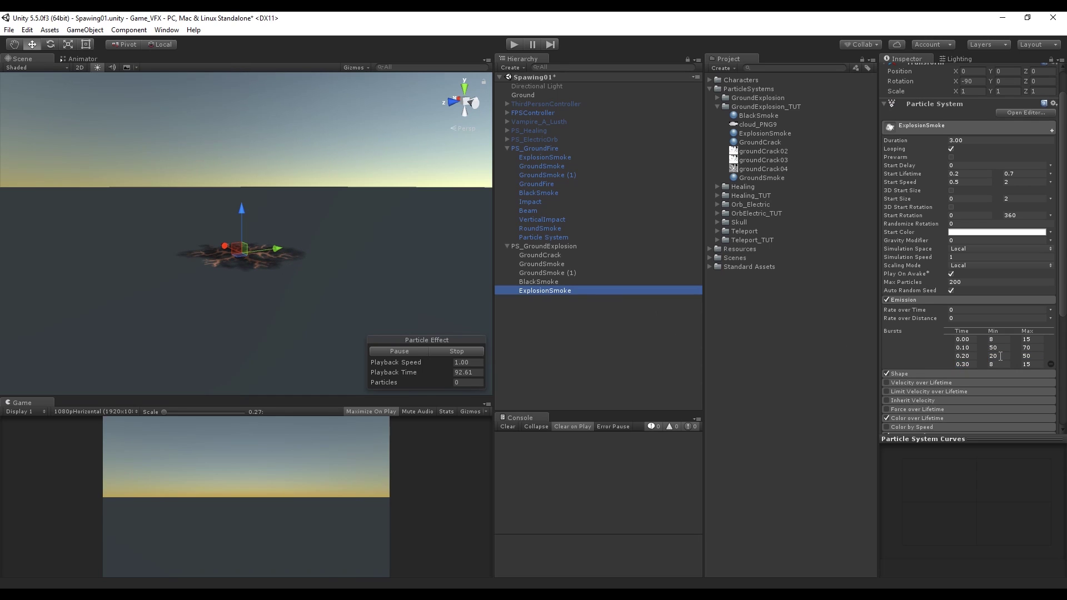
pyautogui.click(1000, 356)
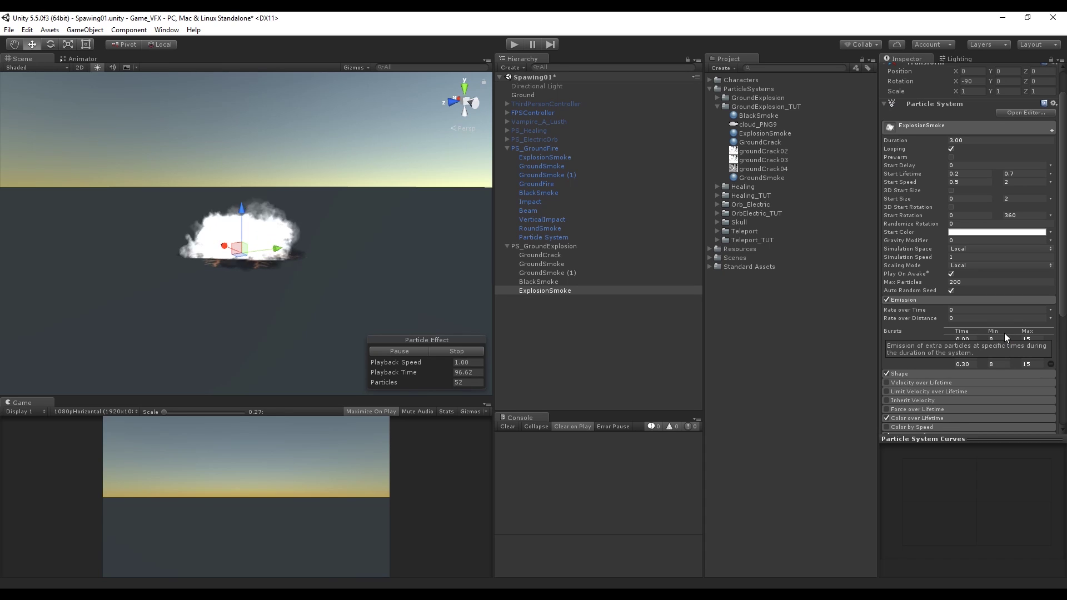
pyautogui.click(1004, 366)
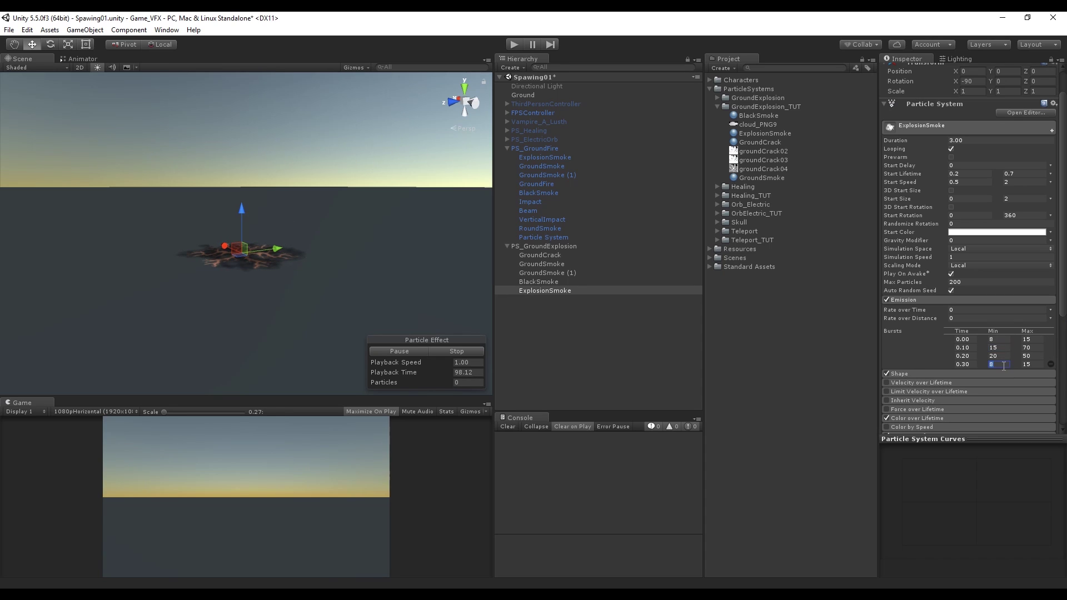
pyautogui.click(1039, 348)
pyautogui.write('40')
pyautogui.click(546, 290)
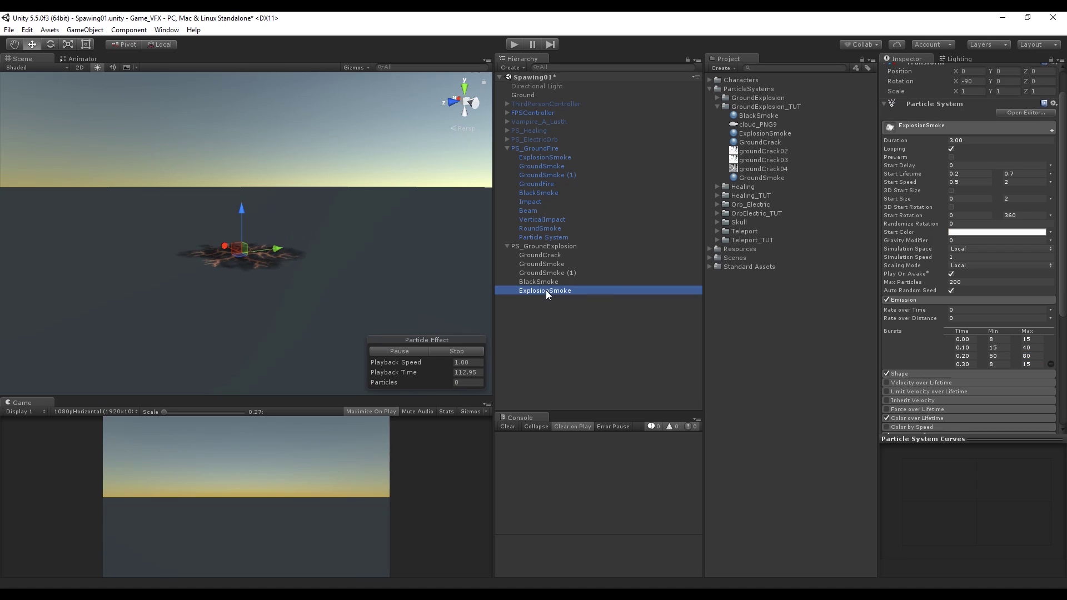
# - Set ExplosionSmoke's Start Size to range from 0.2 to 5 and change its emission shape to Hemisphere
pyautogui.click(970, 198)
pyautogui.write('.2')
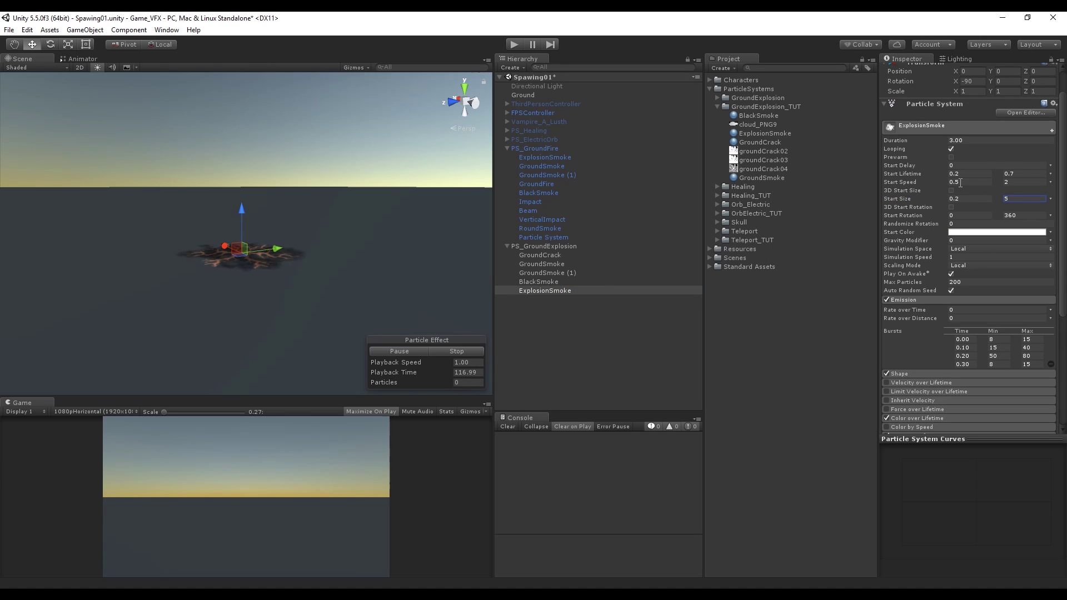
pyautogui.click(969, 300)
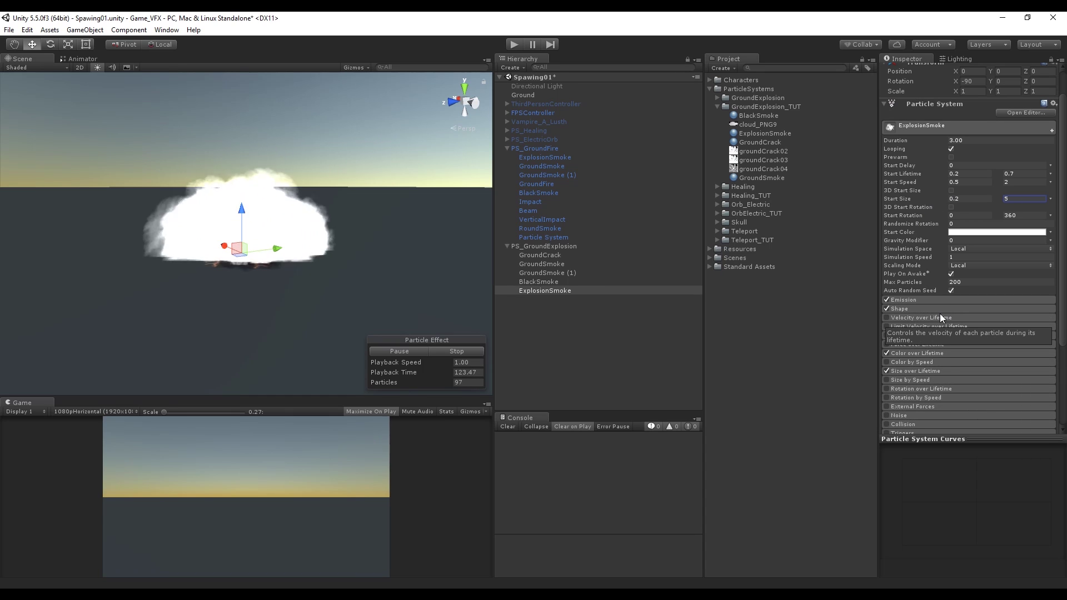
pyautogui.click(945, 308)
pyautogui.click(972, 319)
pyautogui.click(985, 342)
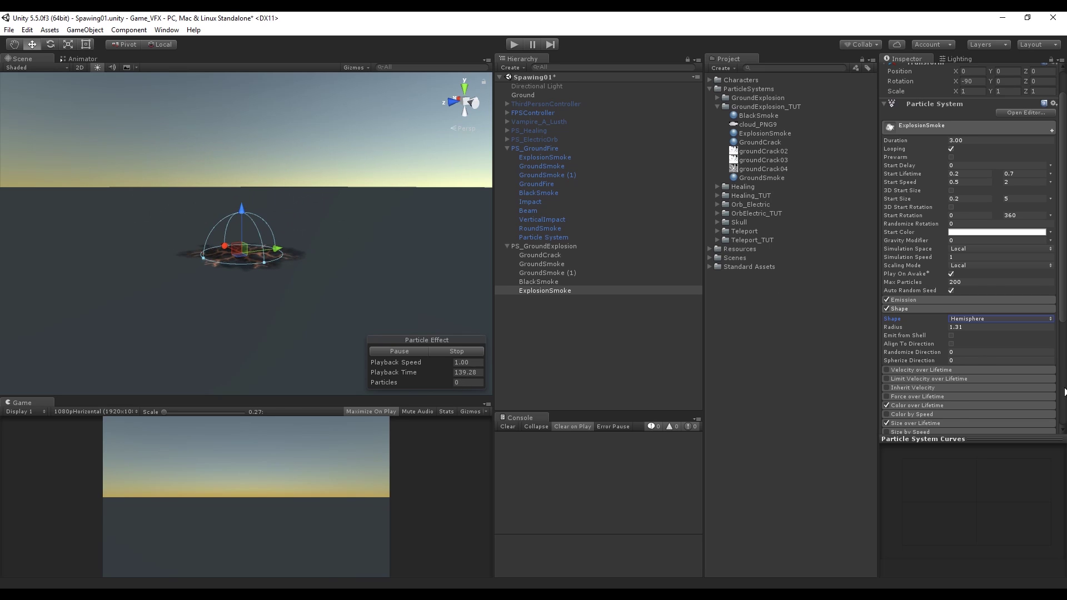
pyautogui.click(945, 309)
# - Make ExplosionSmoke's Start Color a dark orange and the first color key of its Color over Lifetime gradient orange F05F1E
pyautogui.click(992, 199)
pyautogui.moveTo(699, 205); pyautogui.dragTo(699, 199)
pyautogui.moveTo(659, 163); pyautogui.dragTo(662, 159)
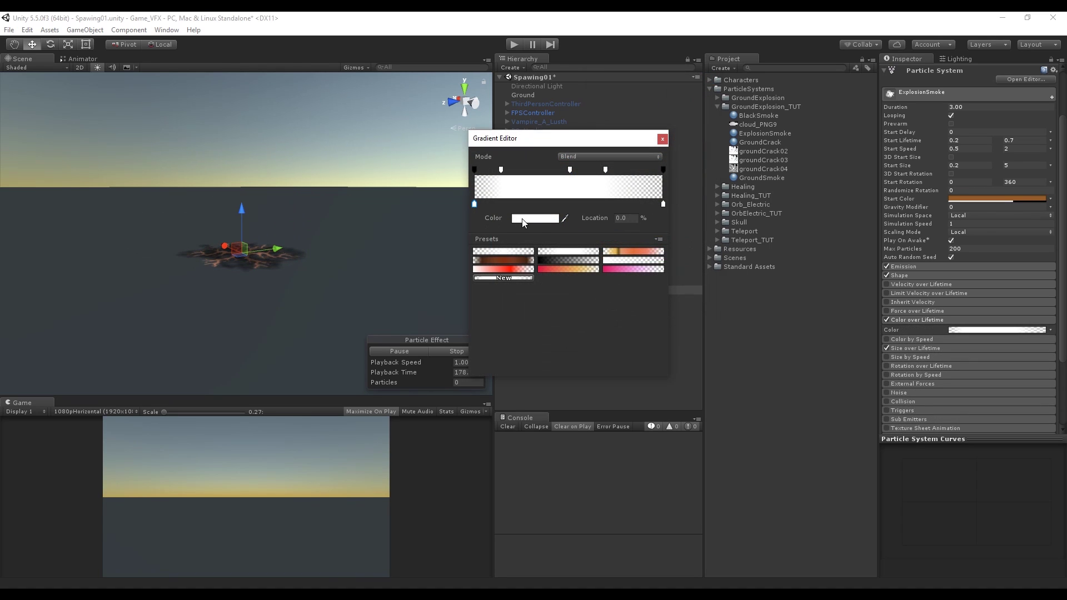
pyautogui.click(523, 220)
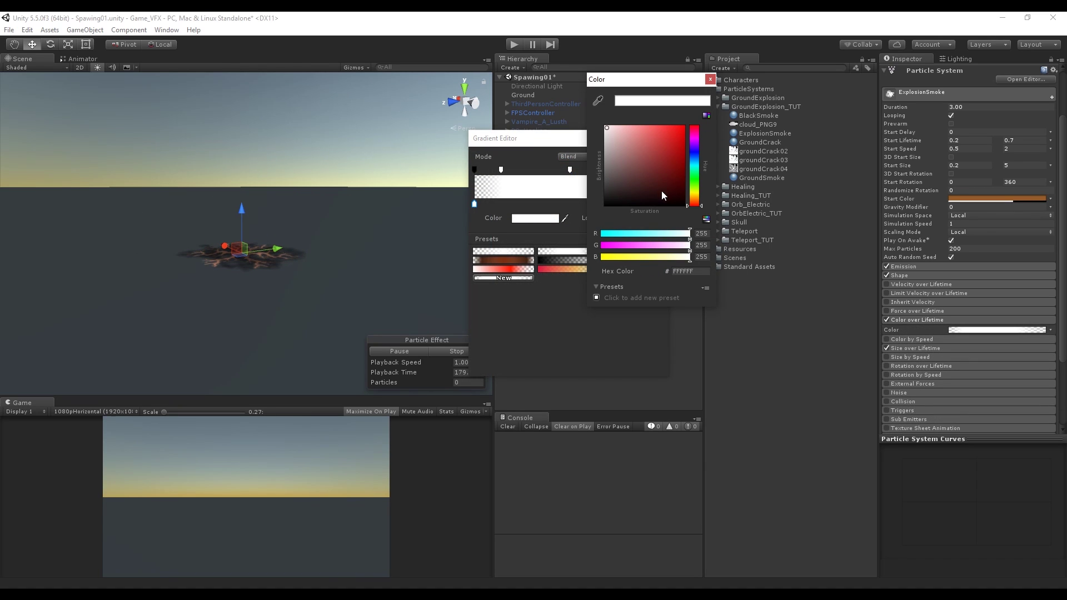
pyautogui.moveTo(699, 193); pyautogui.dragTo(701, 206)
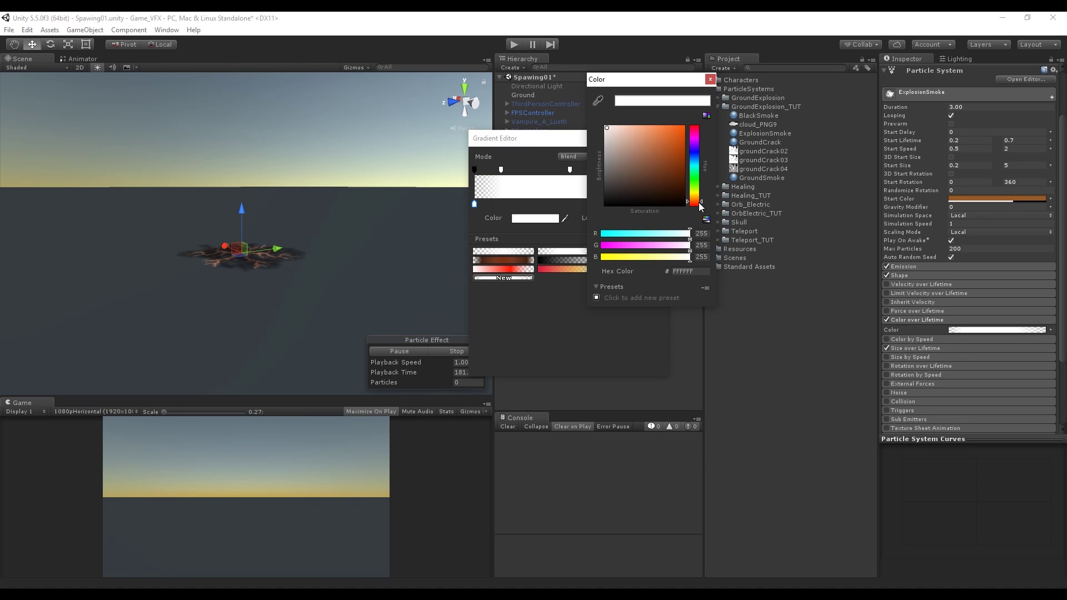
pyautogui.moveTo(674, 142); pyautogui.dragTo(673, 132)
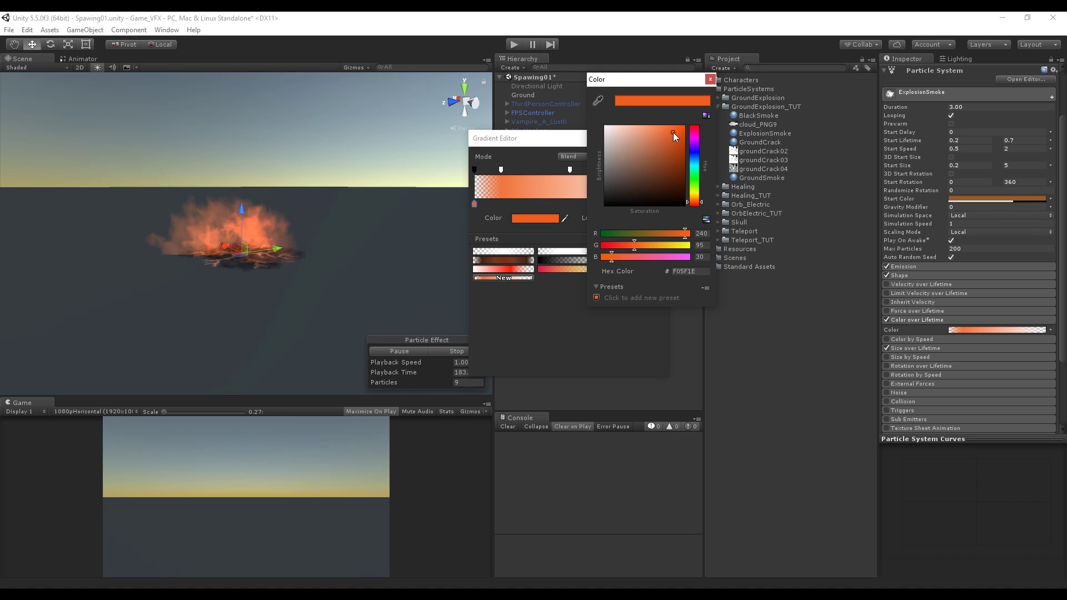
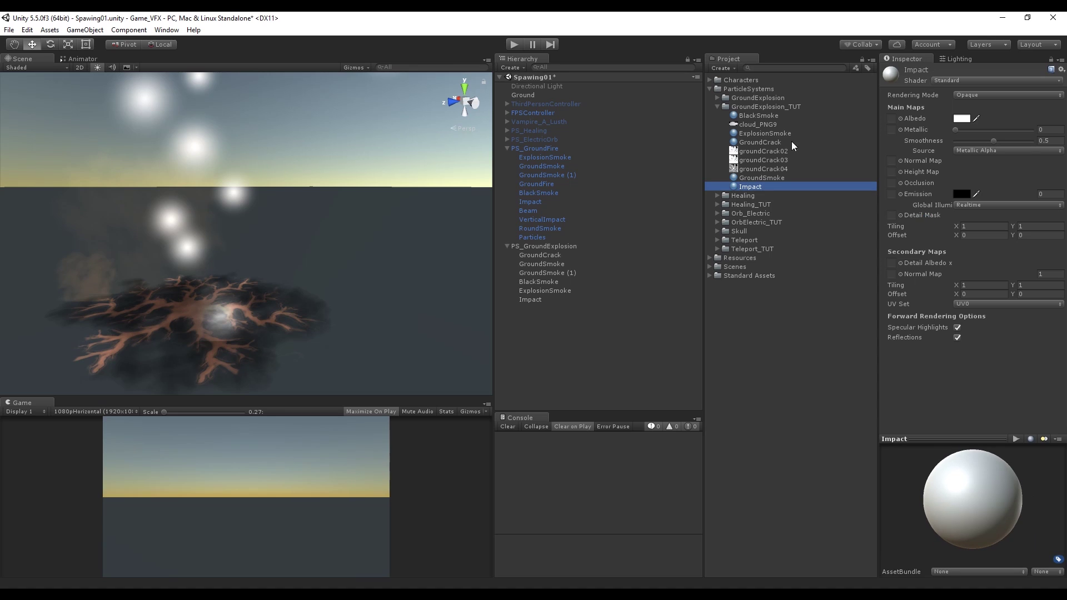
# - Switch to Photoshop and create a new document named Impact
pyautogui.hotkey('alt', 'Tab')
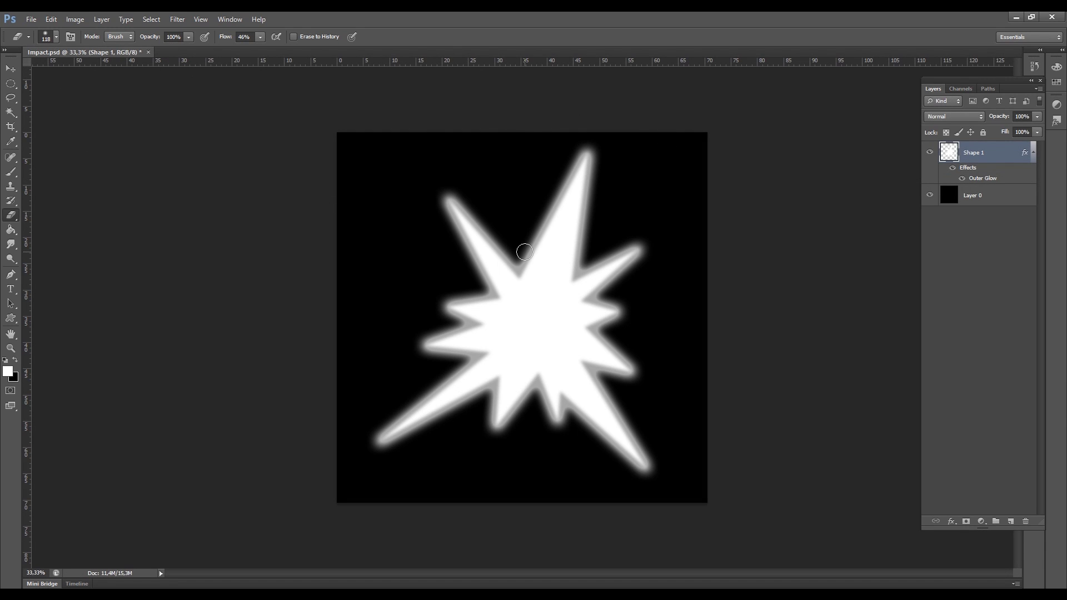
pyautogui.click(12, 321)
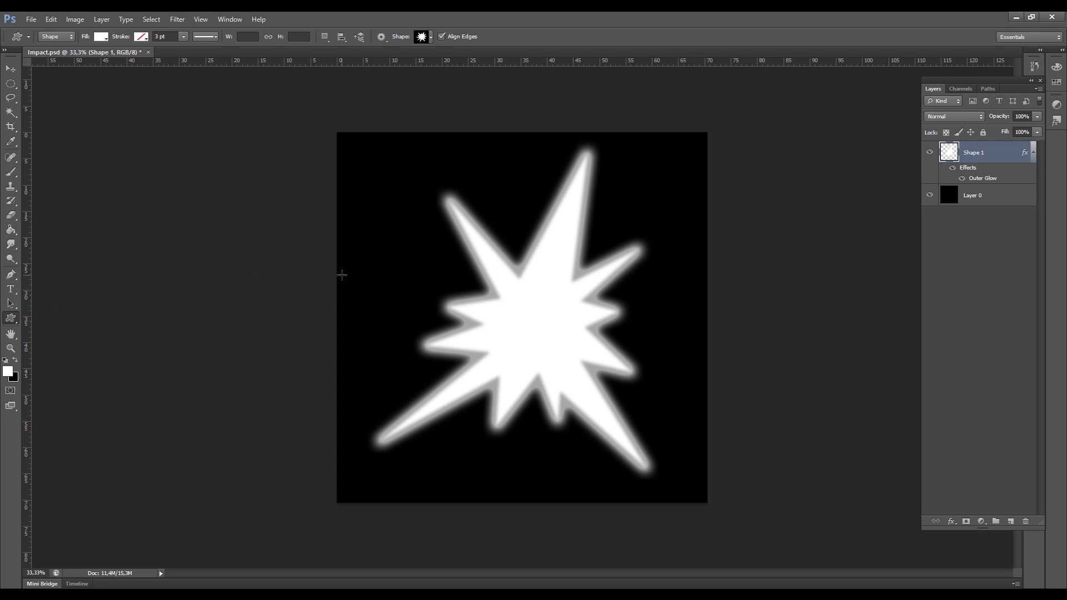
pyautogui.hotkey('ctrl', 'n')
pyautogui.write('Impact')
pyautogui.press('Return')
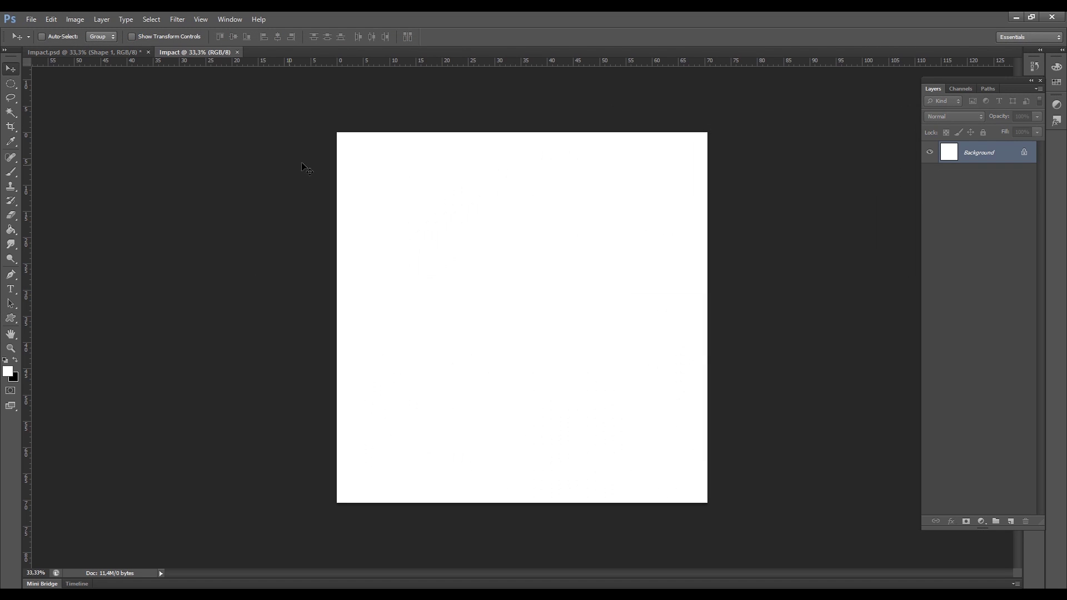
# - Convert the locked background of the Impact document into a regular layer and fill it with black
pyautogui.doubleClick(978, 148)
pyautogui.press('Return')
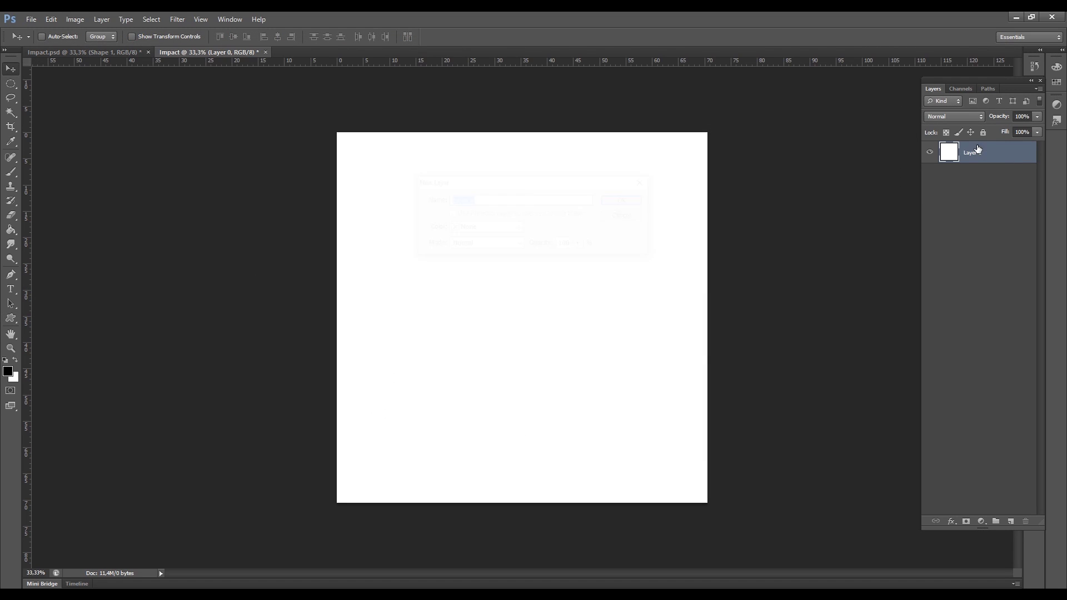
pyautogui.click(17, 230)
pyautogui.click(494, 219)
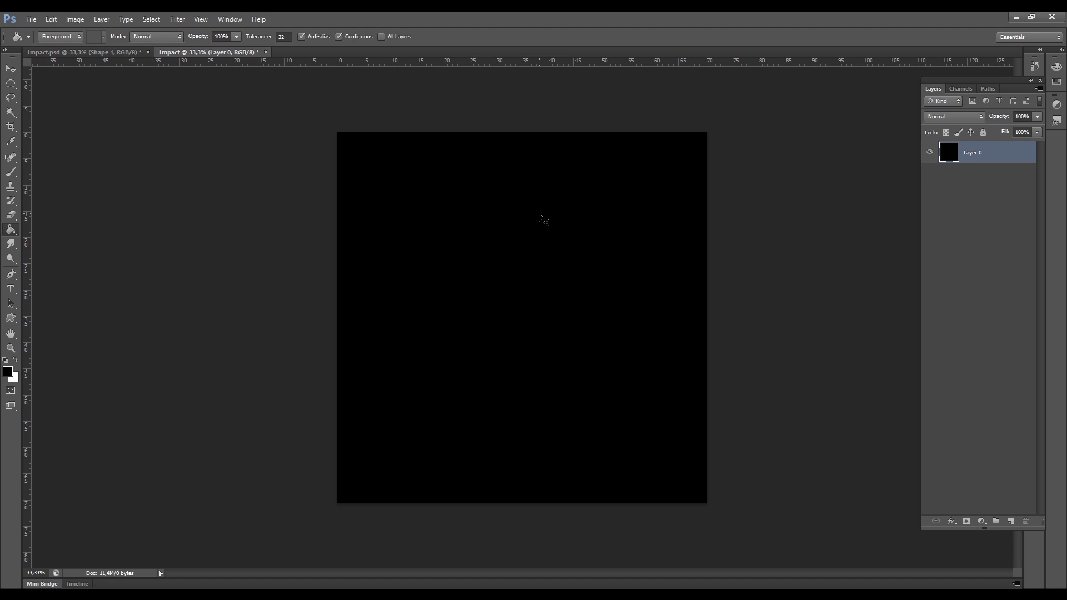
# - Add a new layer and draw a starburst custom shape about 1537 by 1471 px around the middle of the canvas
pyautogui.hotkey('ctrl', 'shift', 'n')
pyautogui.press('Return')
pyautogui.click(15, 321)
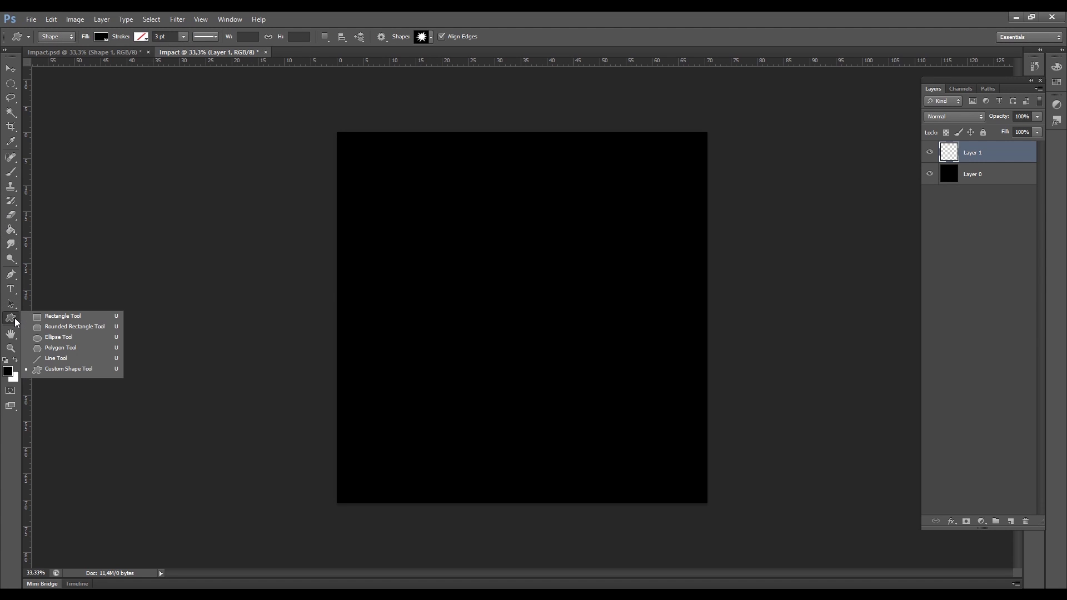
pyautogui.click(432, 37)
pyautogui.click(429, 41)
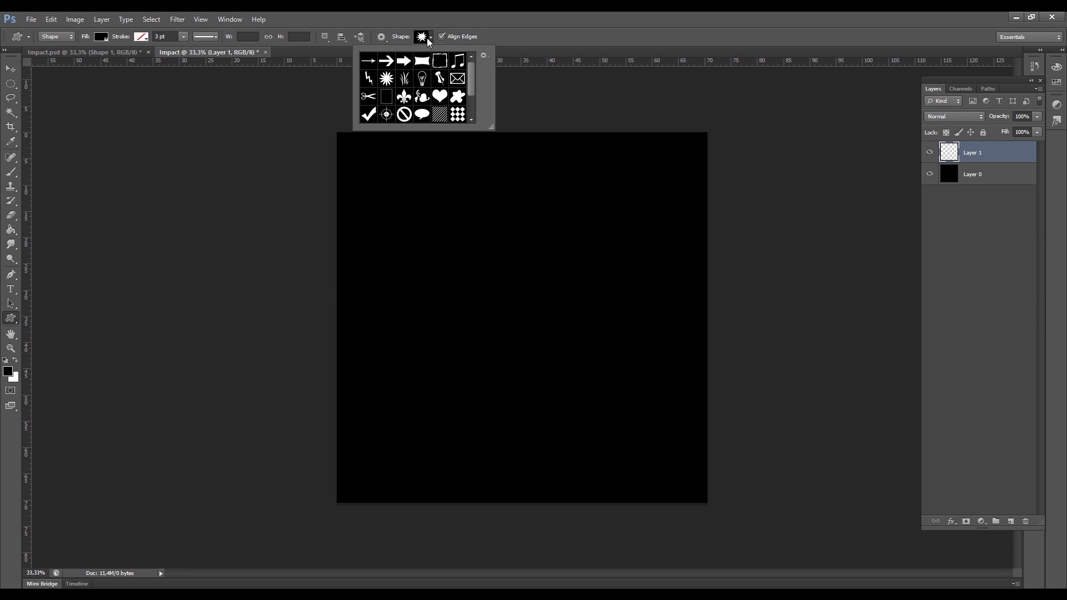
pyautogui.scroll(-2, 414, 95)
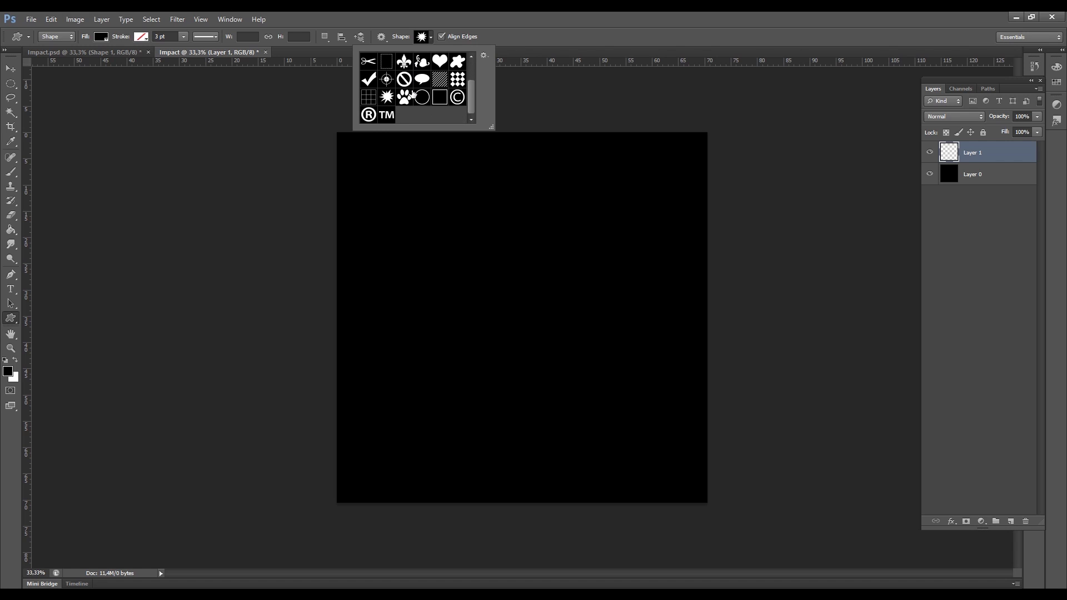
pyautogui.click(514, 316)
pyautogui.keyDown('alt'); pyautogui.keyDown('shift'); pyautogui.moveTo(514, 317); pyautogui.dragTo(375, 123); pyautogui.keyUp('shift'); pyautogui.keyUp('alt')
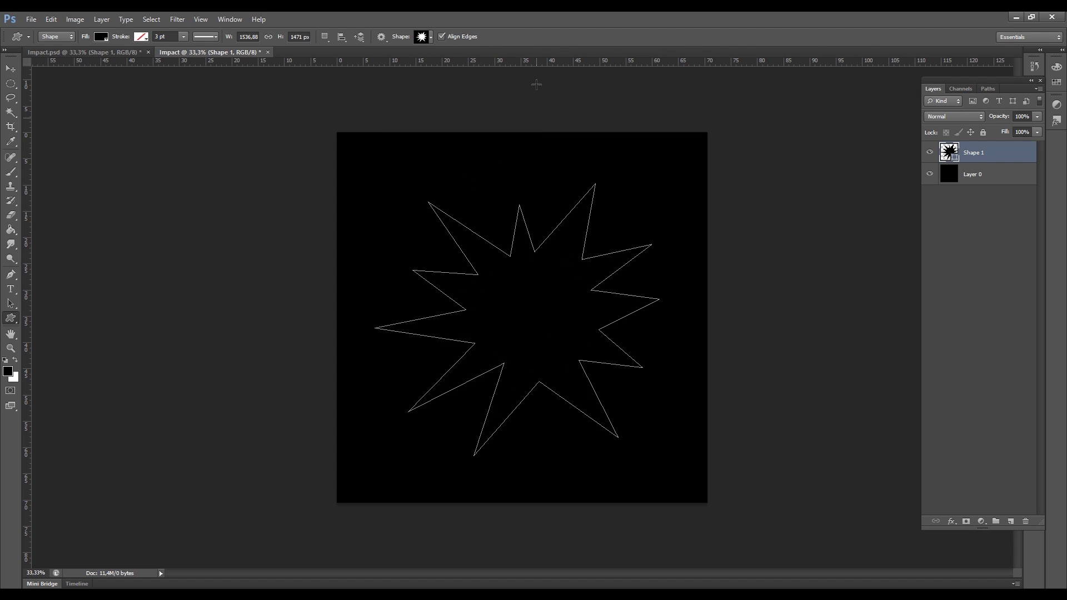
# - Set the starburst shape's fill colour to white
pyautogui.click(100, 36)
pyautogui.click(45, 78)
pyautogui.click(574, 47)
# - Reshape the starburst's spikes by moving their tips, shortening several and lengthening the upper-right, lower-right and lower-left ones
pyautogui.press('p')
pyautogui.keyDown('alt'); pyautogui.scroll(3, 522, 234); pyautogui.keyUp('alt')
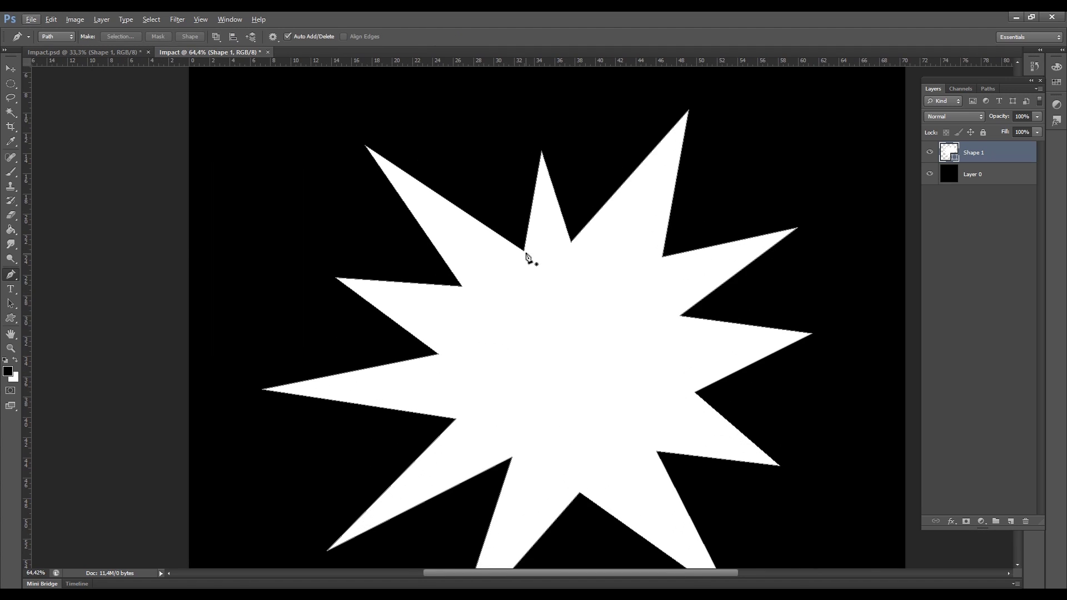
pyautogui.press('v')
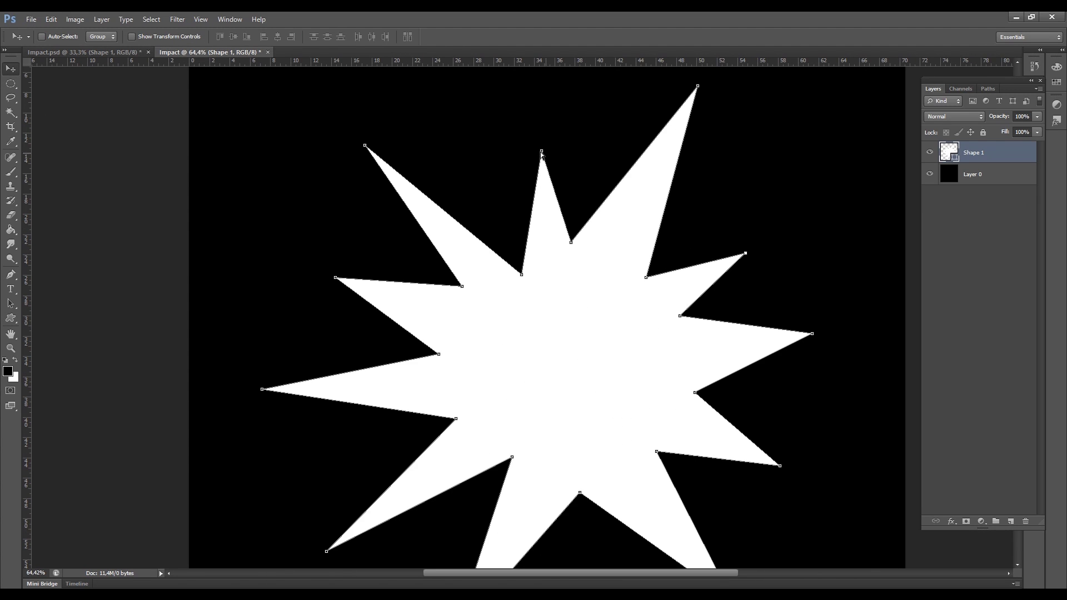
pyautogui.moveTo(541, 150); pyautogui.dragTo(519, 190)
pyautogui.moveTo(780, 466); pyautogui.dragTo(733, 454)
pyautogui.keyDown('alt'); pyautogui.scroll(-2, 733, 453); pyautogui.keyUp('alt')
pyautogui.moveTo(477, 453); pyautogui.dragTo(516, 403)
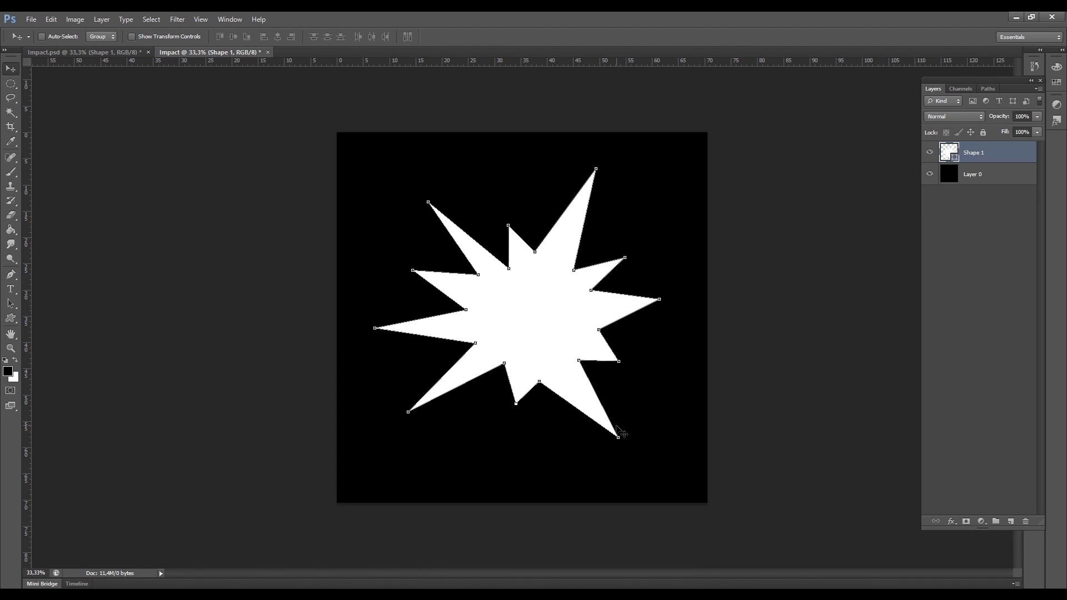
pyautogui.moveTo(625, 441); pyautogui.dragTo(632, 470)
pyautogui.moveTo(375, 328); pyautogui.dragTo(448, 336)
pyautogui.moveTo(408, 412); pyautogui.dragTo(366, 432)
# - Move the starburst's inner corner points towards its centre so the core gets smaller and the spikes narrower
pyautogui.moveTo(599, 330); pyautogui.dragTo(576, 327)
pyautogui.moveTo(579, 361); pyautogui.dragTo(536, 369)
pyautogui.moveTo(475, 343); pyautogui.dragTo(484, 340)
pyautogui.moveTo(465, 310); pyautogui.dragTo(479, 313)
pyautogui.moveTo(509, 269)
pyautogui.mouseDown()
pyautogui.moveTo(501, 275)
pyautogui.moveTo(525, 274)
pyautogui.mouseUp()
pyautogui.moveTo(574, 270)
pyautogui.mouseDown()
pyautogui.moveTo(542, 294)
pyautogui.moveTo(566, 274)
pyautogui.mouseUp()
pyautogui.moveTo(525, 274); pyautogui.dragTo(529, 268)
pyautogui.moveTo(590, 290); pyautogui.dragTo(580, 294)
pyautogui.keyDown('alt'); pyautogui.scroll(1, 582, 300); pyautogui.keyUp('alt')
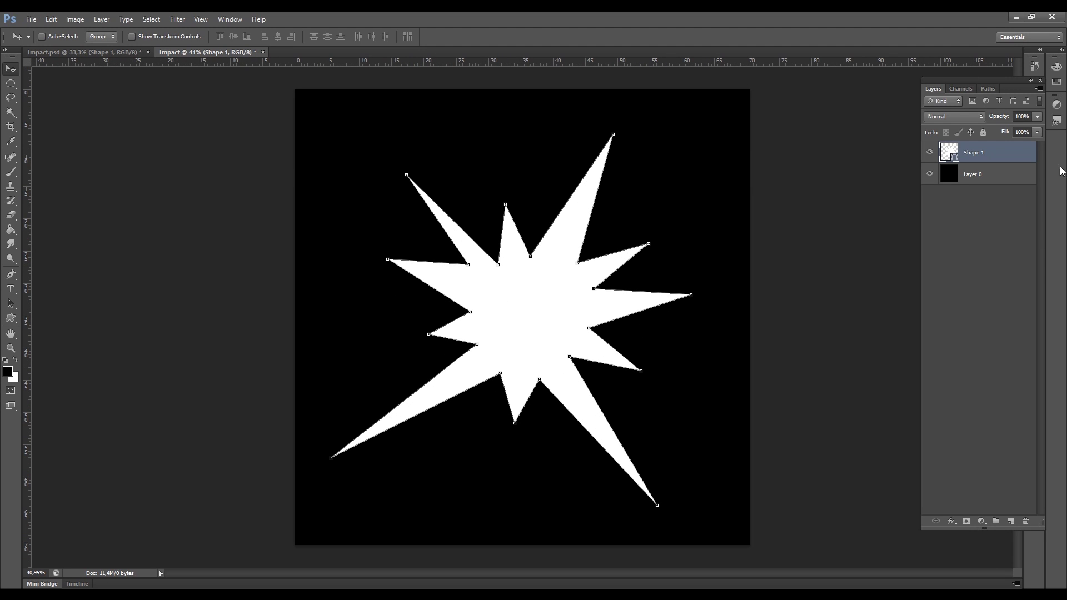
# - Add a white Outer Glow to the starburst layer with 62% opacity and a size of 76 px
pyautogui.doubleClick(1018, 154)
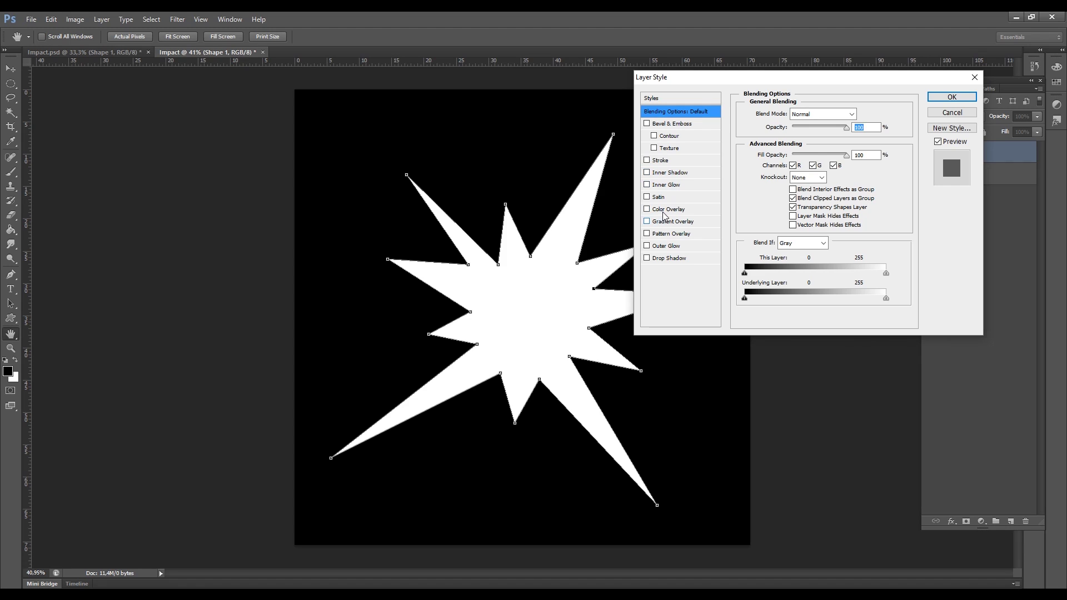
pyautogui.click(666, 246)
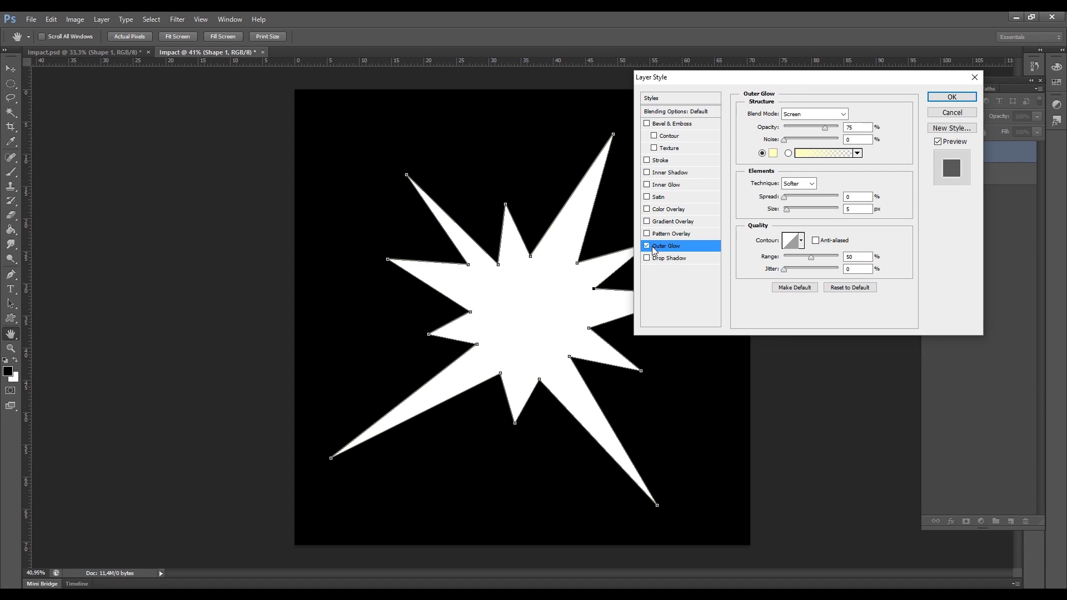
pyautogui.click(771, 153)
pyautogui.click(936, 75)
pyautogui.moveTo(787, 210)
pyautogui.mouseDown()
pyautogui.moveTo(799, 210)
pyautogui.moveTo(797, 198)
pyautogui.mouseUp()
pyautogui.press('Return')
pyautogui.press('v')
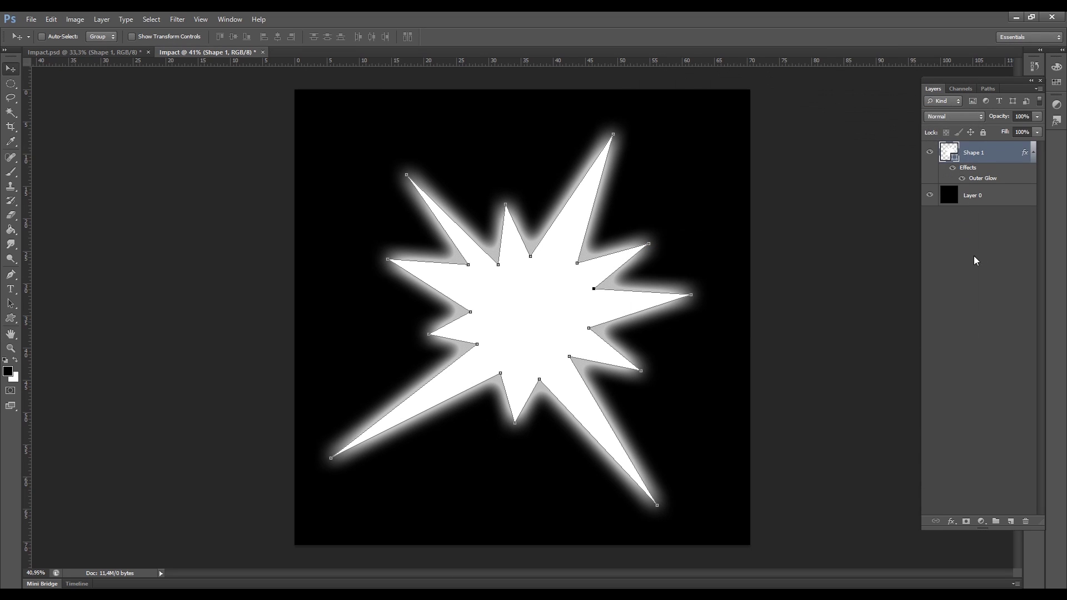
# - Check the glowing starburst without its path outline, then reselect the shape layer and hide its effects
pyautogui.click(974, 255)
pyautogui.keyDown('alt'); pyautogui.scroll(-3, 730, 260); pyautogui.keyUp('alt')
pyautogui.keyDown('alt'); pyautogui.scroll(3, 730, 260); pyautogui.keyUp('alt')
pyautogui.keyDown('alt'); pyautogui.scroll(-4, 721, 142); pyautogui.keyUp('alt')
pyautogui.keyDown('alt'); pyautogui.scroll(5, 845, 169); pyautogui.keyUp('alt')
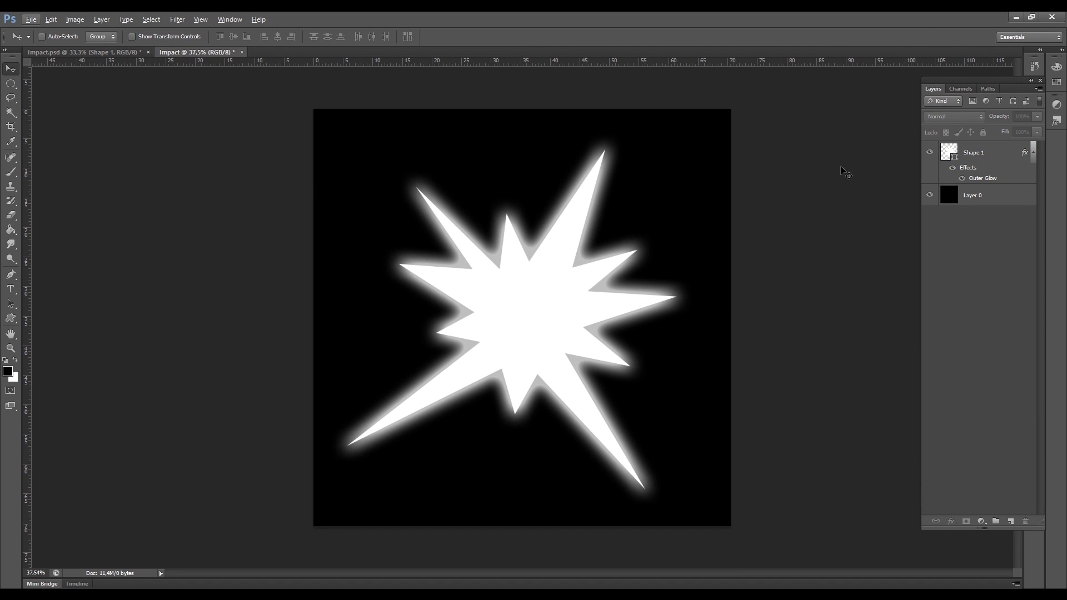
pyautogui.click(953, 161)
pyautogui.moveTo(953, 162); pyautogui.dragTo(913, 178)
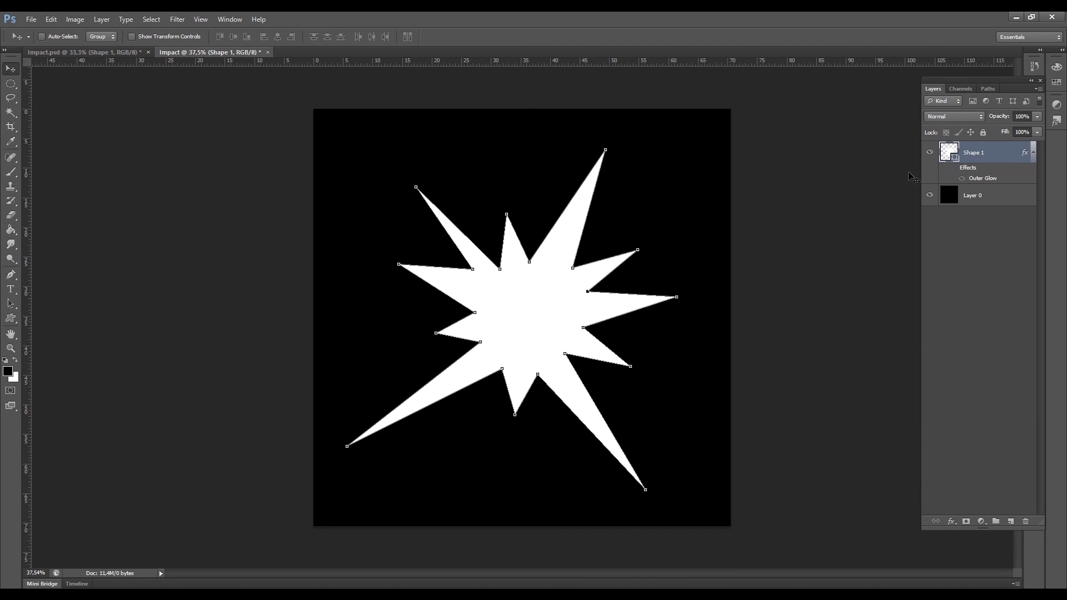
# - Rasterize the starburst shape and apply a Gaussian Blur with a radius of 11.4 pixels
pyautogui.click(177, 19)
pyautogui.moveTo(303, 136)
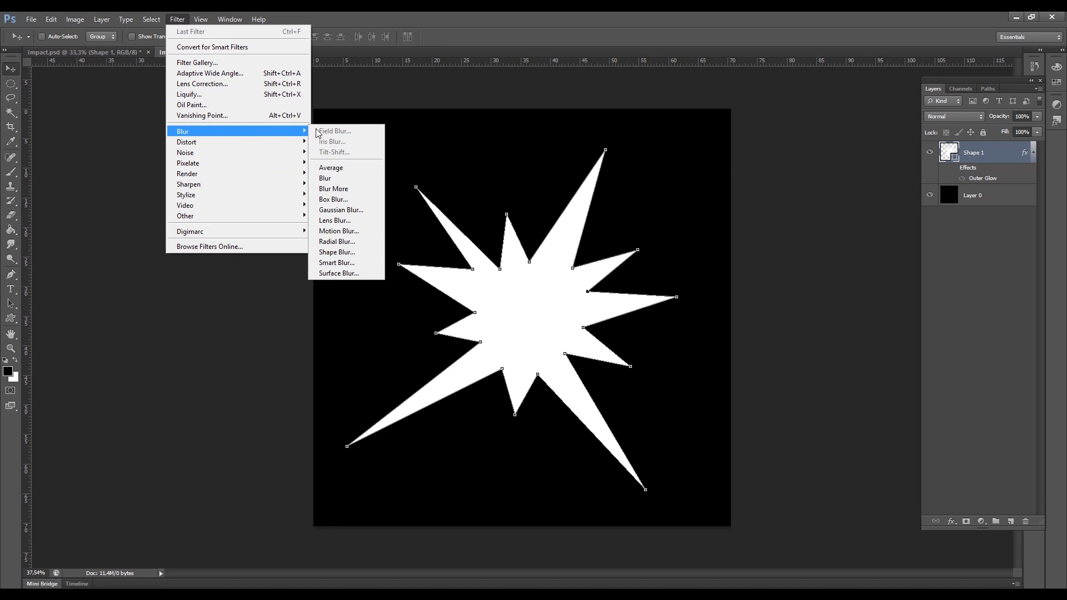
pyautogui.click(333, 212)
pyautogui.click(502, 235)
pyautogui.moveTo(707, 276); pyautogui.dragTo(712, 275)
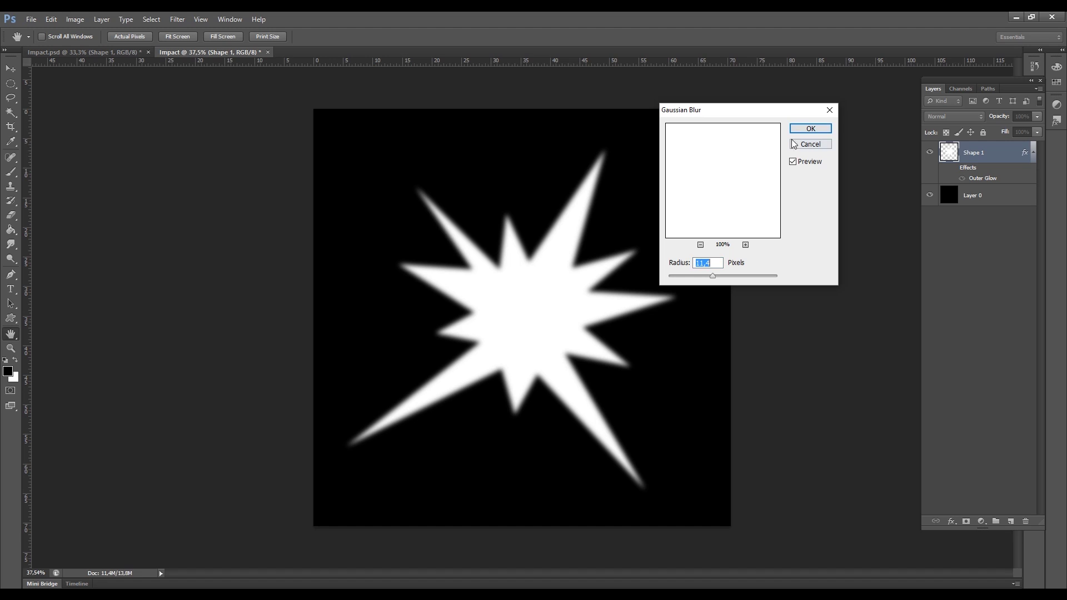
pyautogui.click(811, 129)
# - Turn the starburst's Outer Glow back on and hide the black background layer
pyautogui.doubleClick(982, 174)
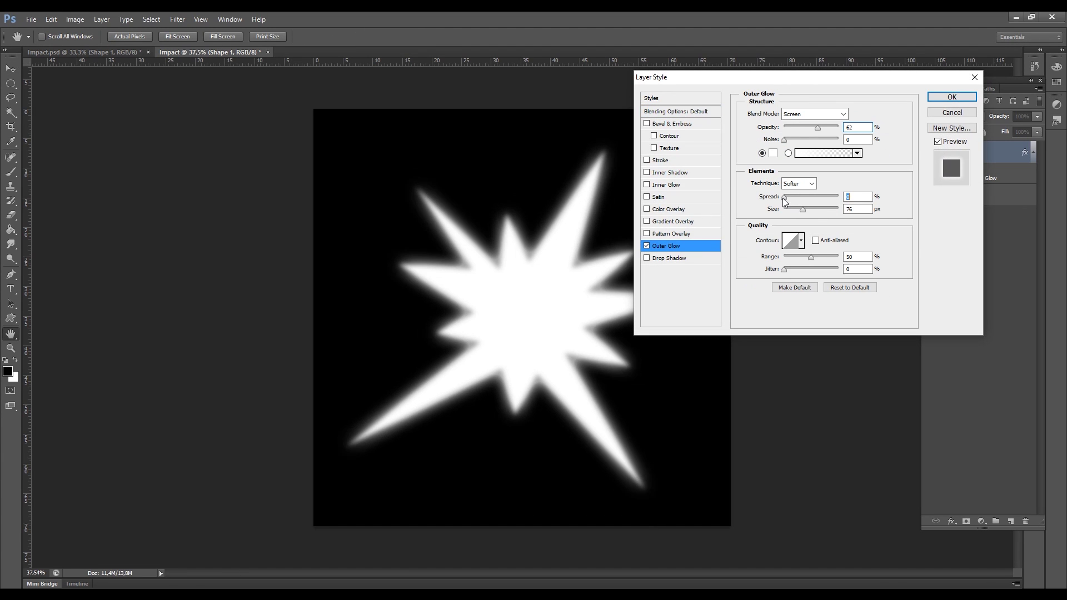
pyautogui.click(948, 95)
pyautogui.click(930, 195)
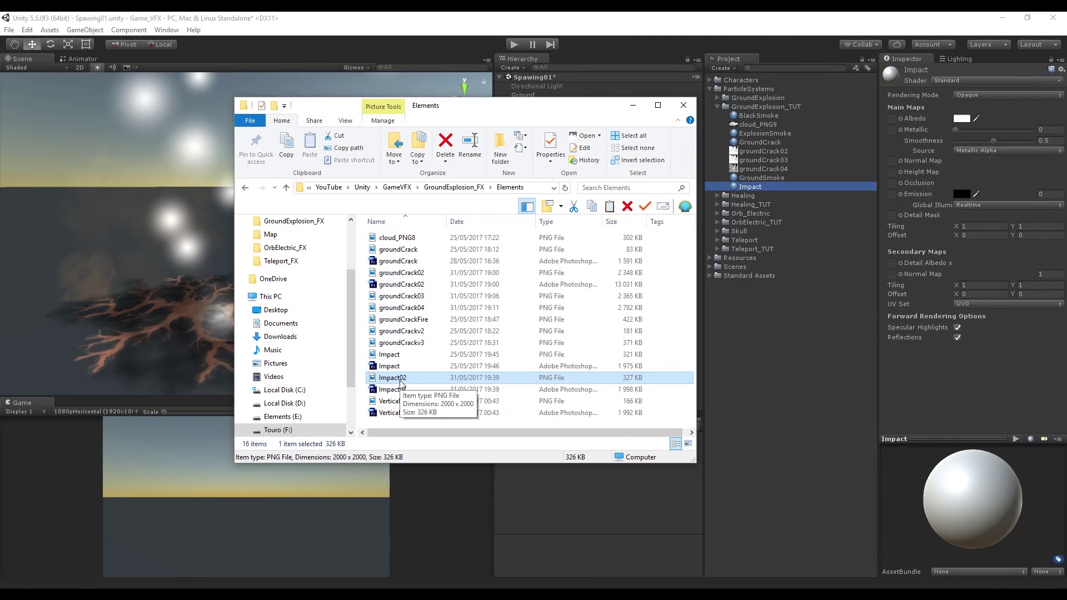
# - Import the Impact02 PNG from the Elements folder into Unity's GroundExplosion_TUT project folder
pyautogui.moveTo(392, 378); pyautogui.dragTo(765, 109)
# - Set the Impact material's shader to Particles/Additive and assign Impact02 as its particle texture
pyautogui.click(765, 185)
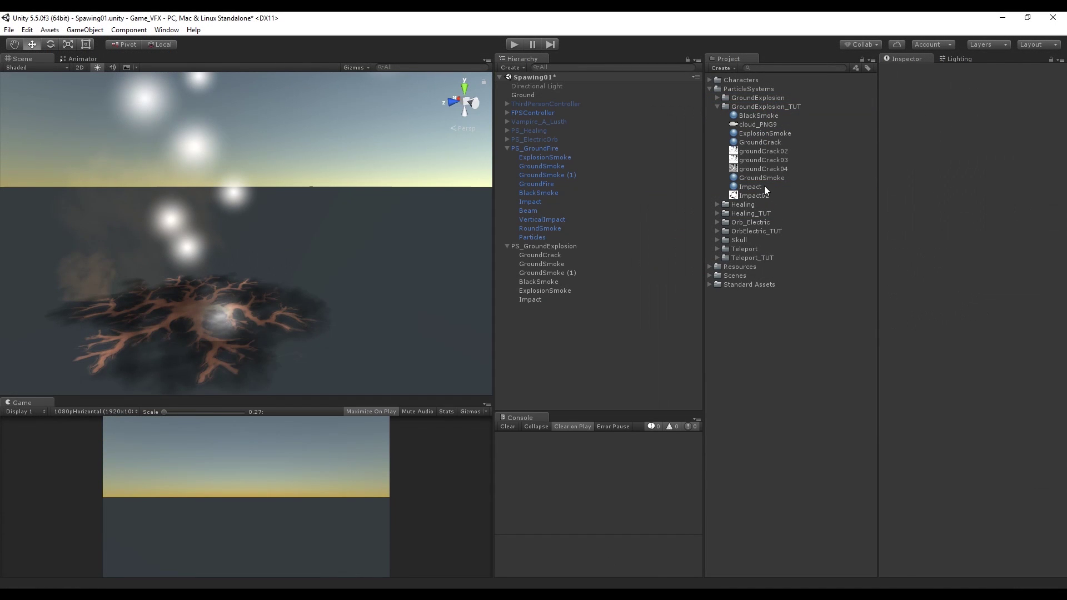
pyautogui.click(994, 80)
pyautogui.click(988, 161)
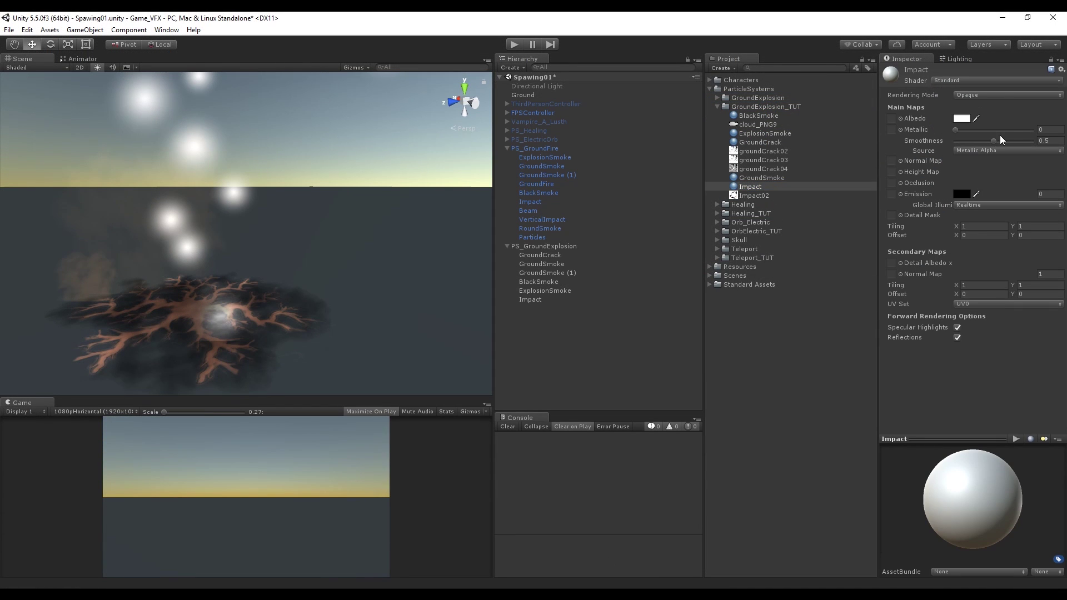
pyautogui.click(995, 80)
pyautogui.moveTo(951, 166)
pyautogui.click(845, 166)
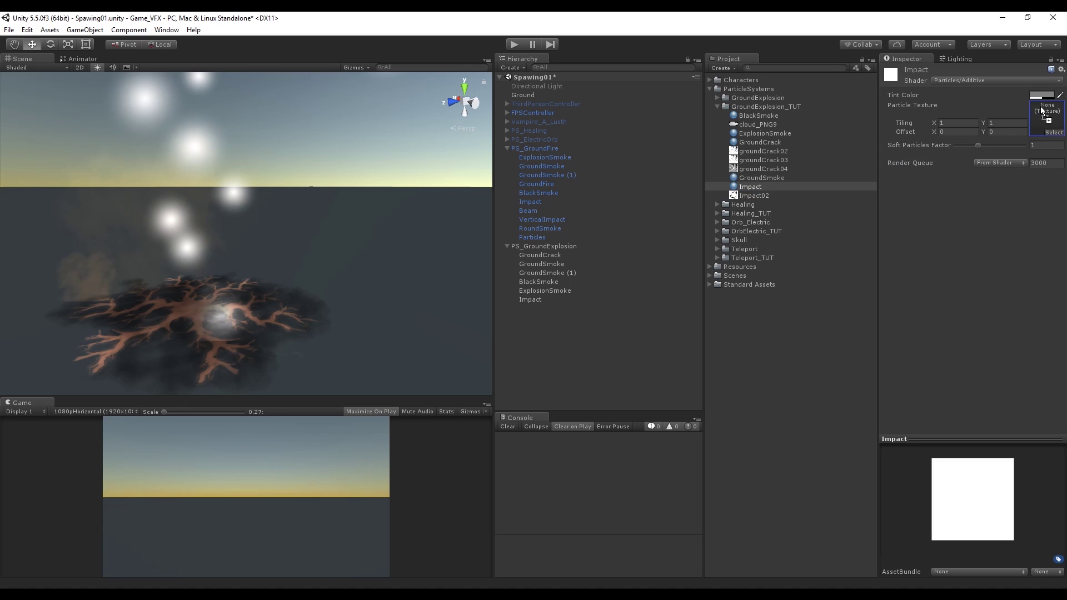
pyautogui.moveTo(643, 238); pyautogui.dragTo(526, 298)
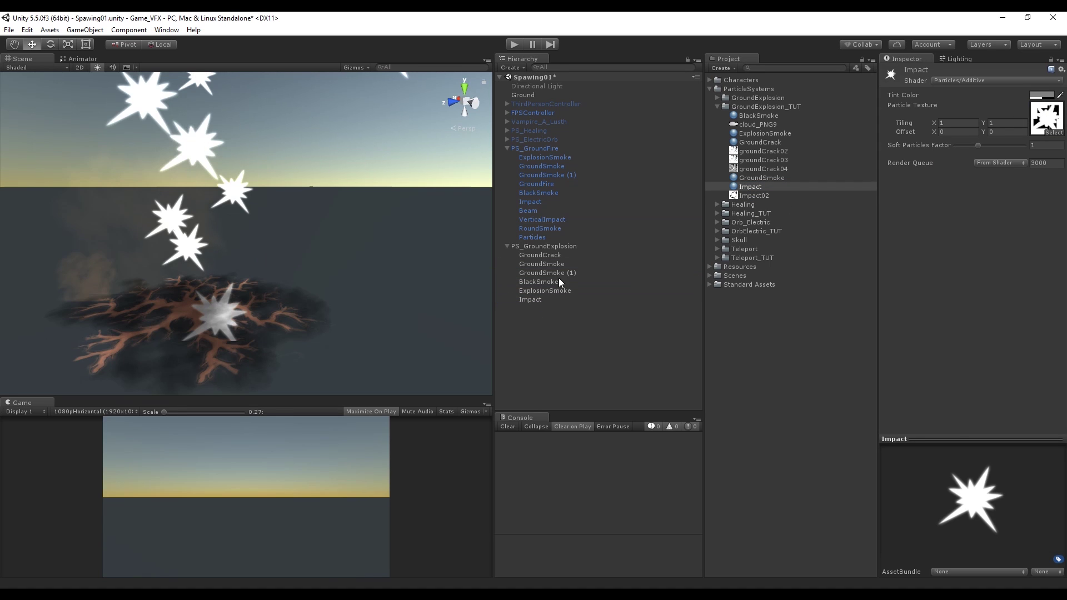
# - Set the Impact particle system's Start Speed to 0 and its emission Rate over Time to 0
pyautogui.click(531, 300)
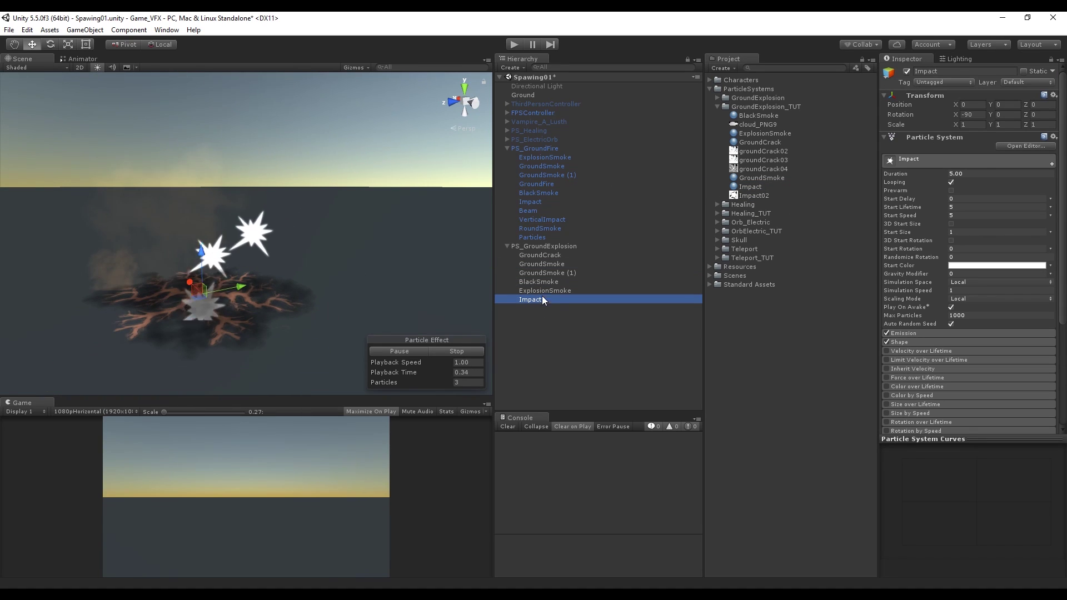
pyautogui.click(965, 216)
pyautogui.write('0')
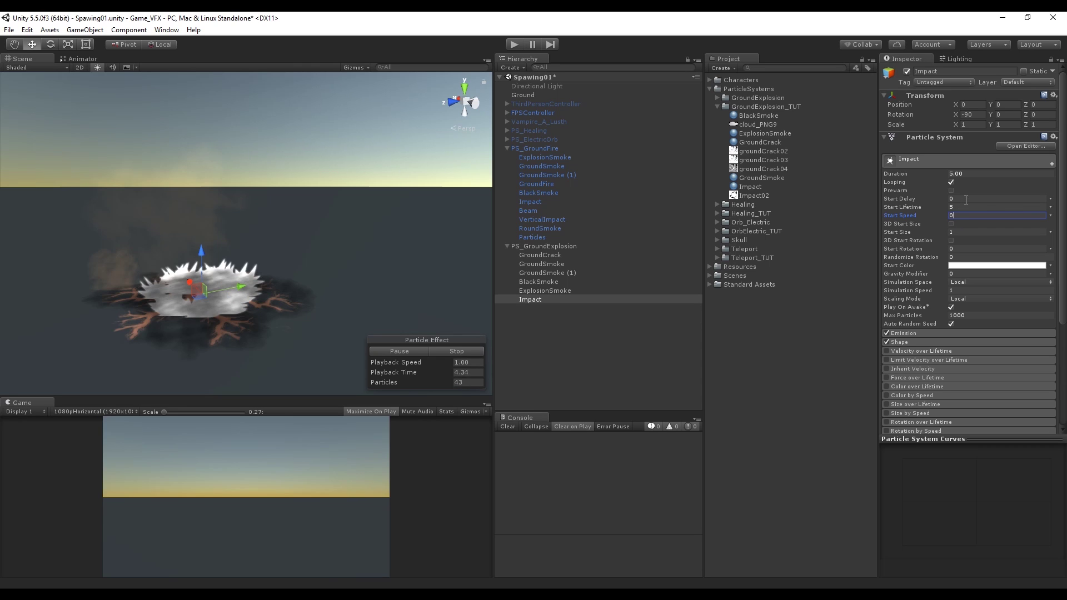
pyautogui.click(936, 334)
pyautogui.click(956, 343)
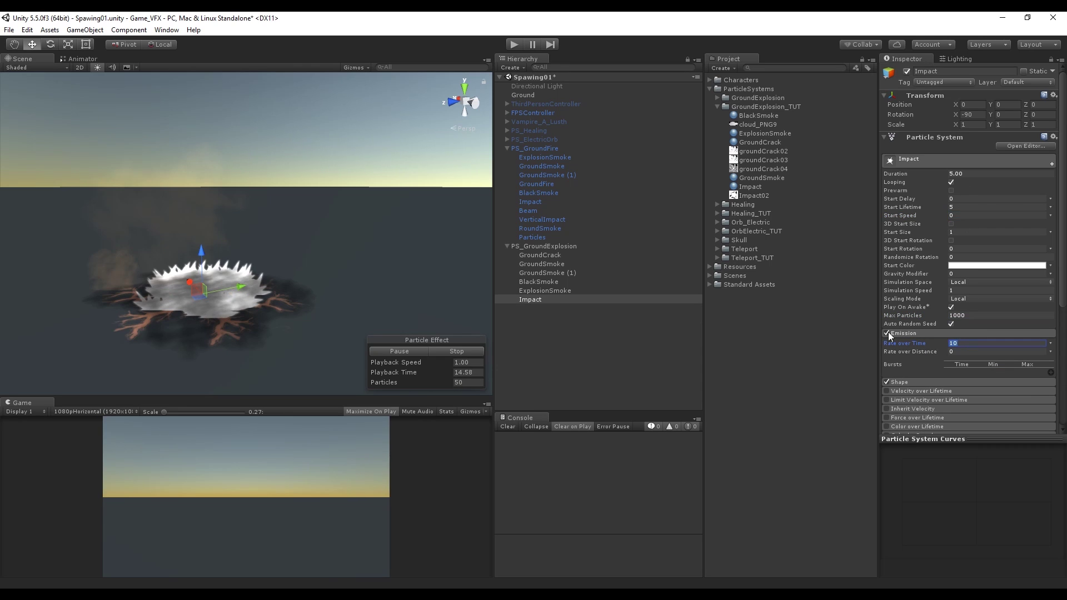
pyautogui.write('0')
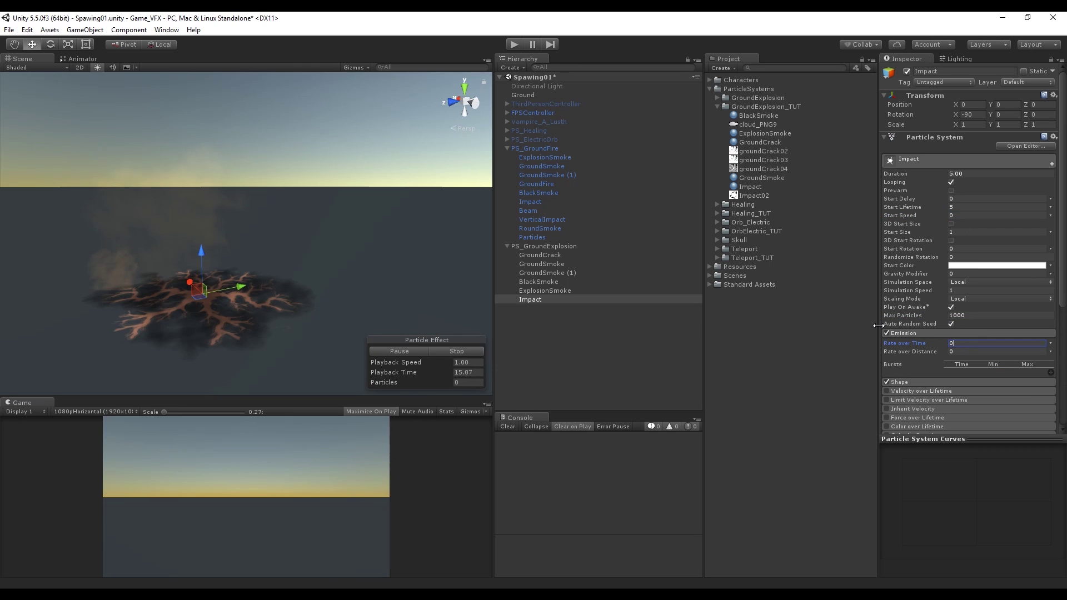
# - Add two emission bursts to Impact at times 0.00 and 0.20, each with a minimum and maximum of 1 particle
pyautogui.click(1051, 373)
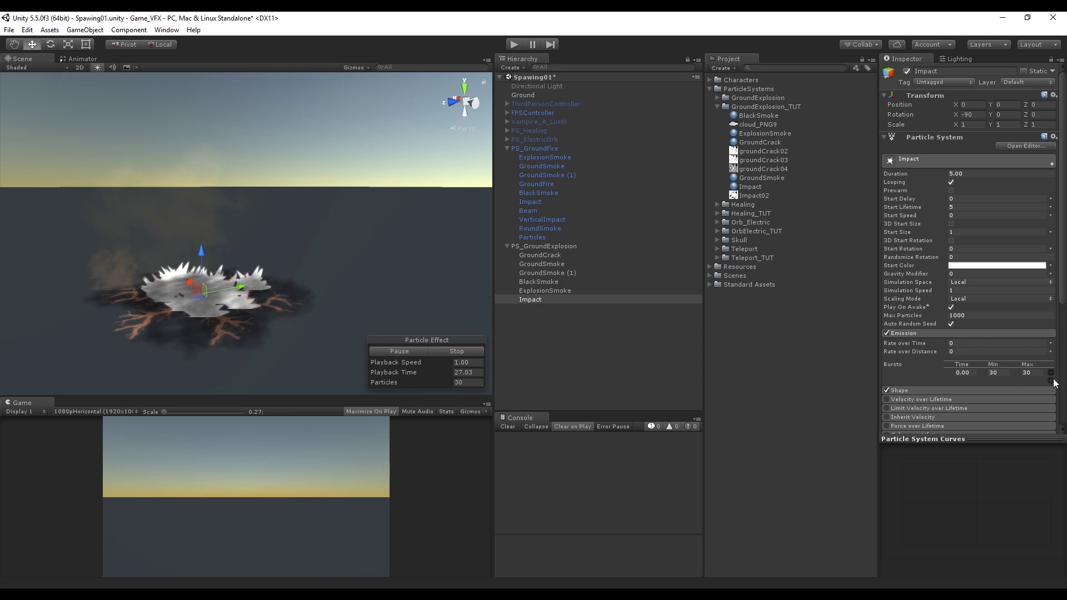
pyautogui.click(1051, 381)
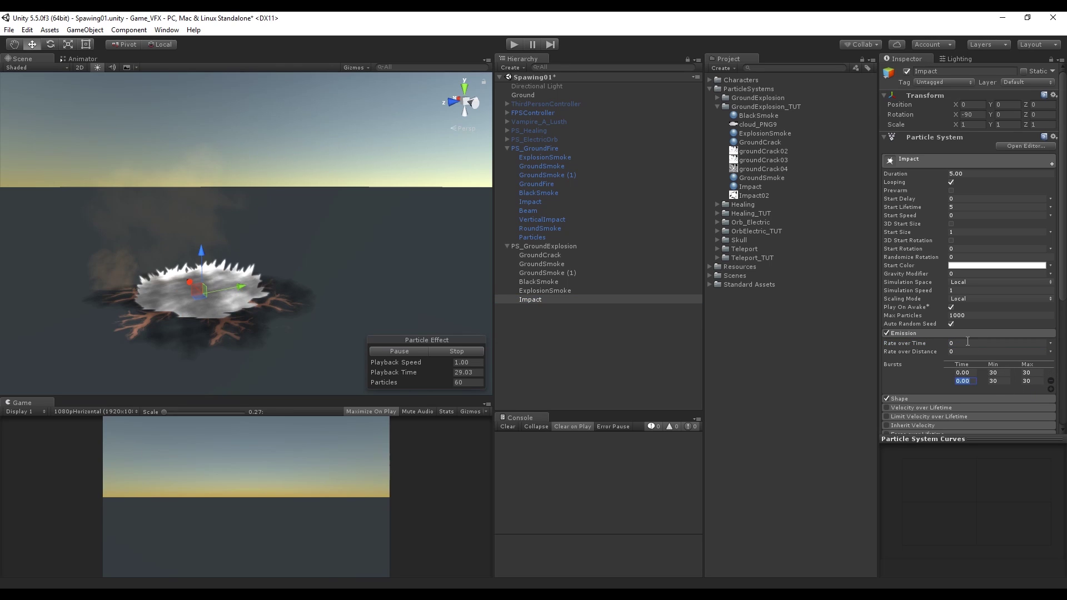
pyautogui.write('0.2')
pyautogui.press('Tab')
pyautogui.write('1')
pyautogui.press('Tab')
pyautogui.write('1')
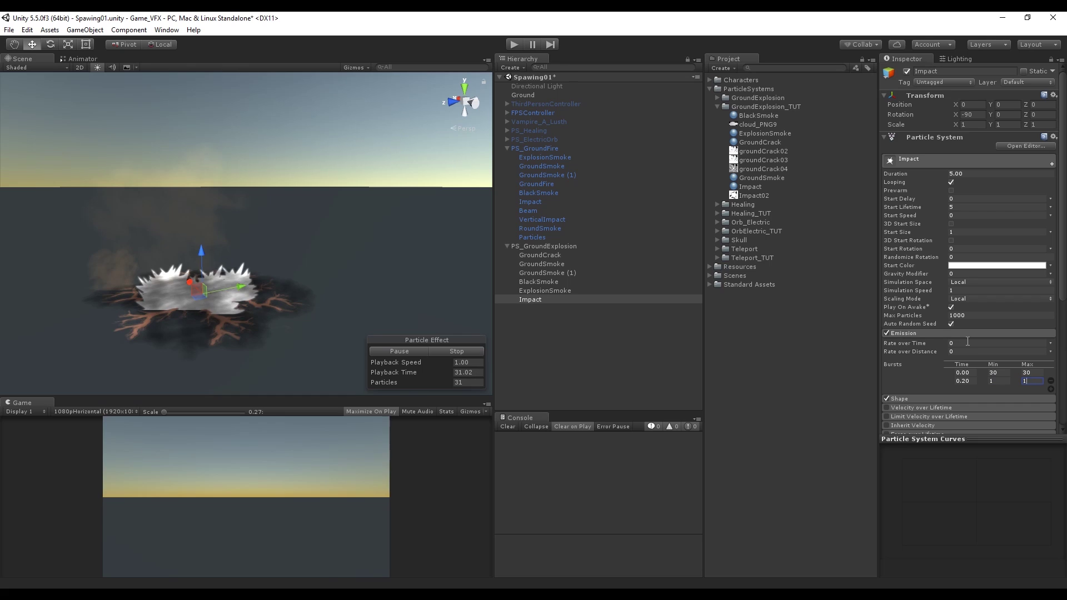
pyautogui.write('1')
pyautogui.press('Tab')
pyautogui.write('1')
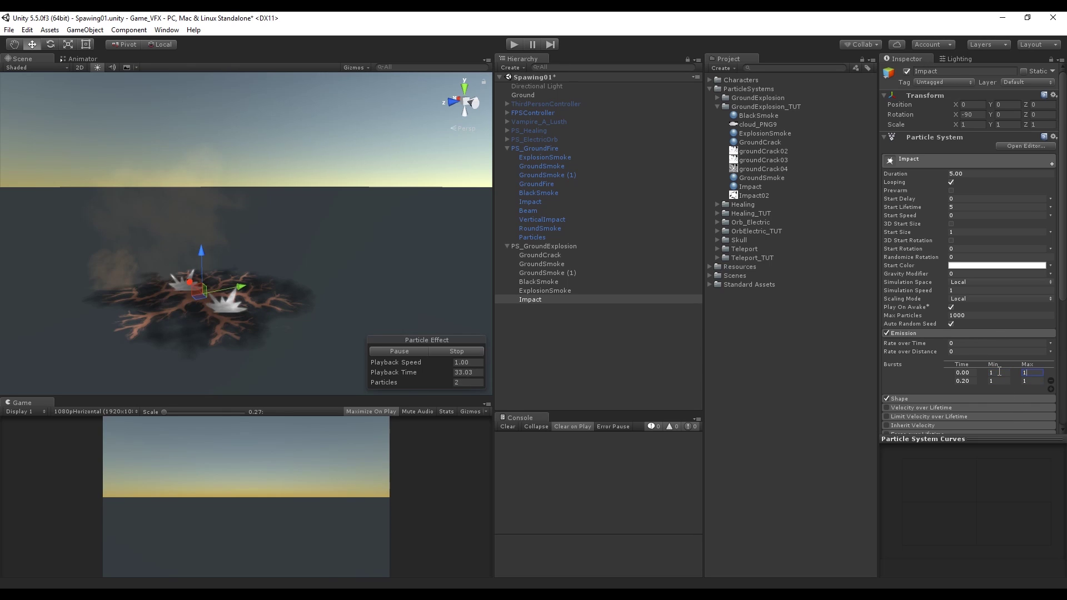
# - Set Impact's Duration to 3 and its Start Lifetime to a random value between 0.2 and 0.5
pyautogui.write('3')
pyautogui.press('Return')
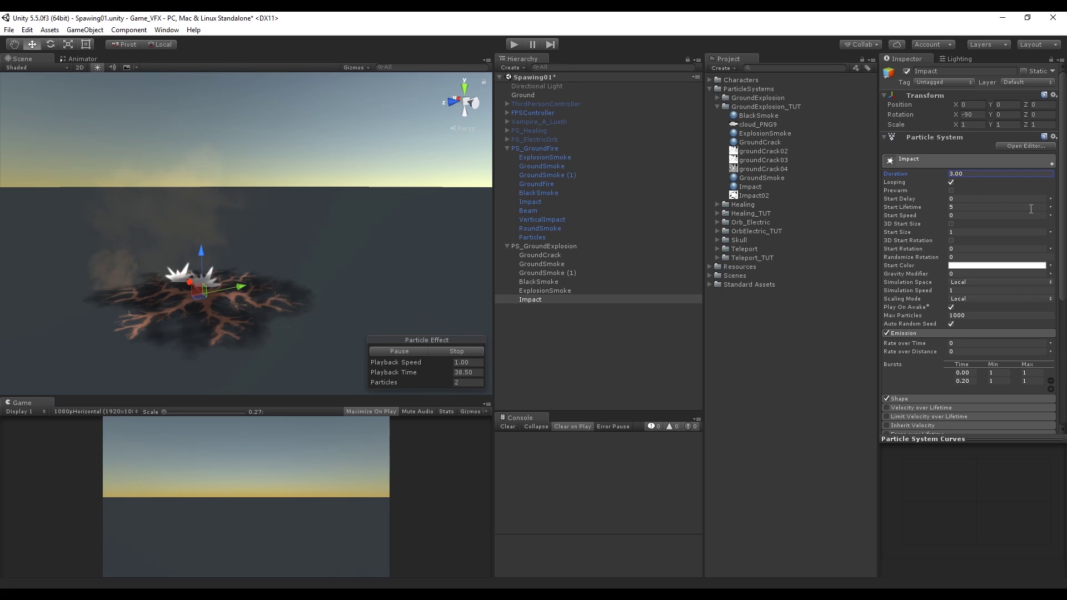
pyautogui.click(1050, 206)
pyautogui.click(981, 242)
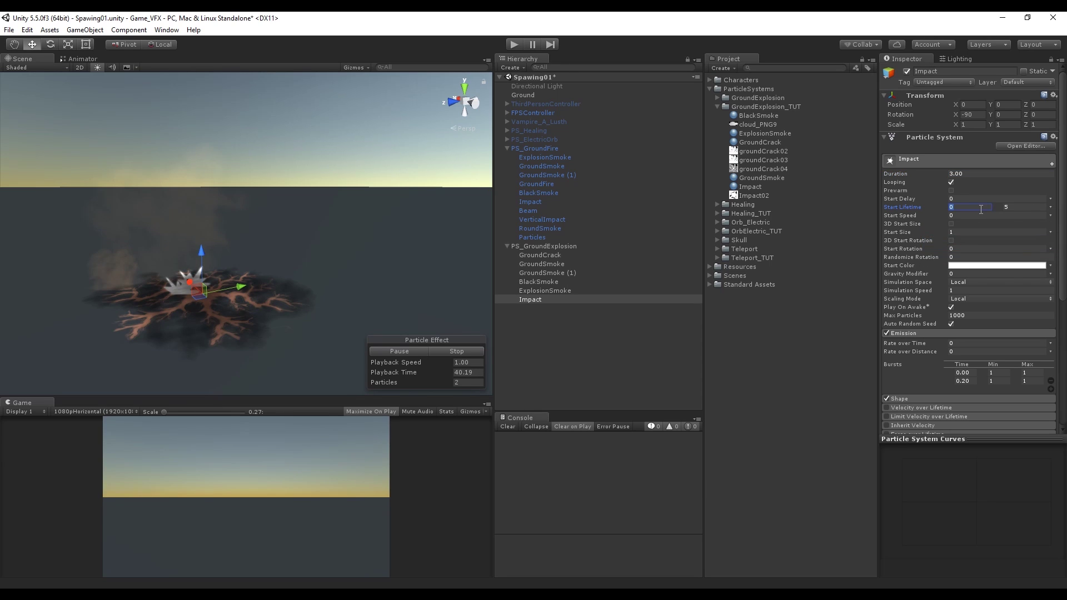
pyautogui.write('0.2')
pyautogui.press('Tab')
pyautogui.write('0')
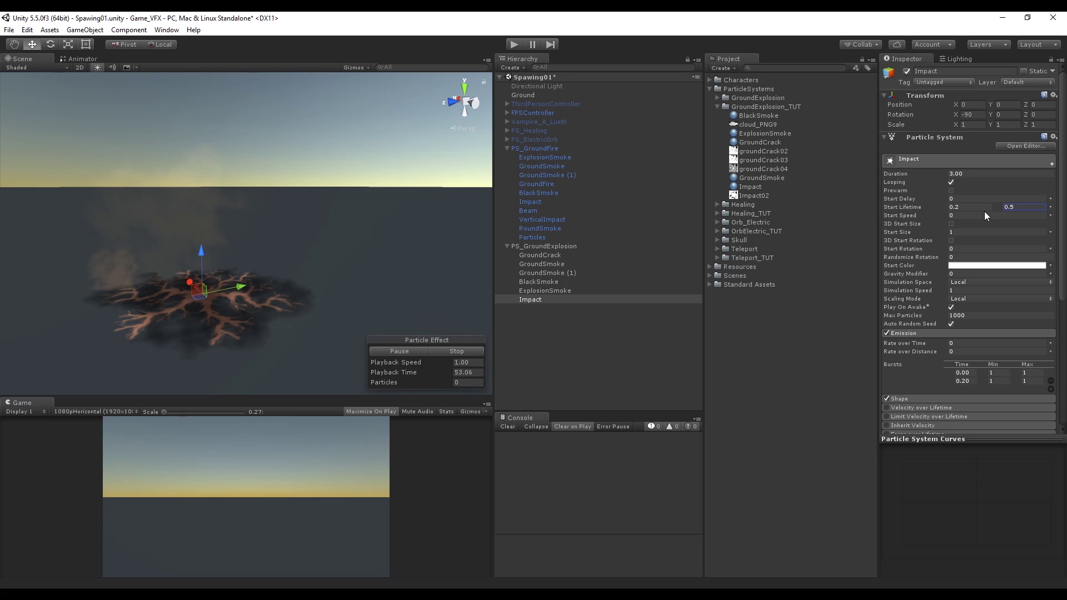
pyautogui.press('Return')
# - Set Impact's Start Size to a random value between 4 and 8
pyautogui.click(1049, 234)
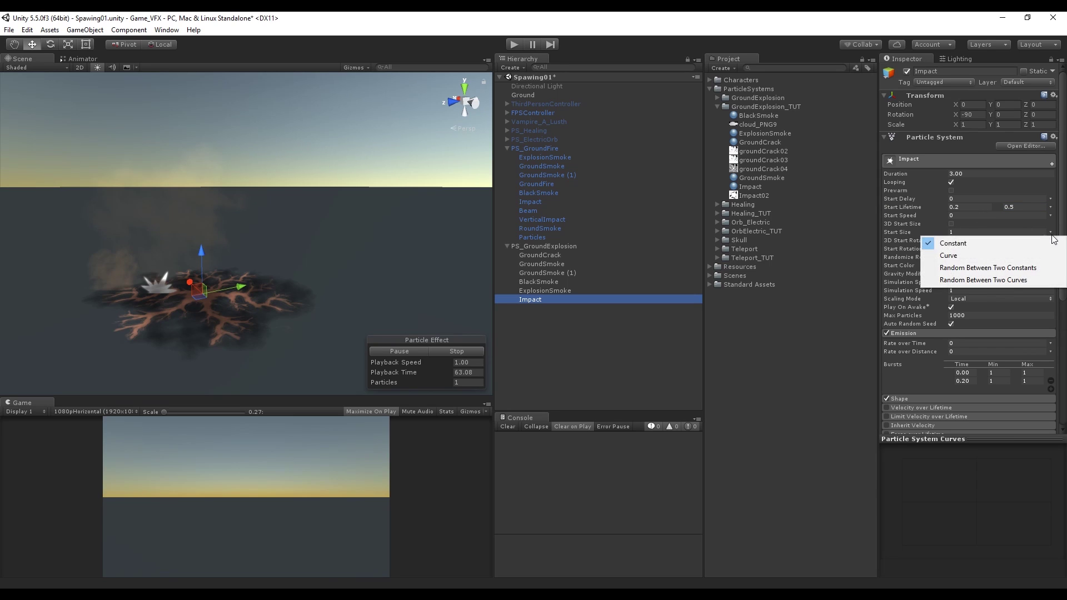
pyautogui.click(1033, 265)
pyautogui.click(978, 232)
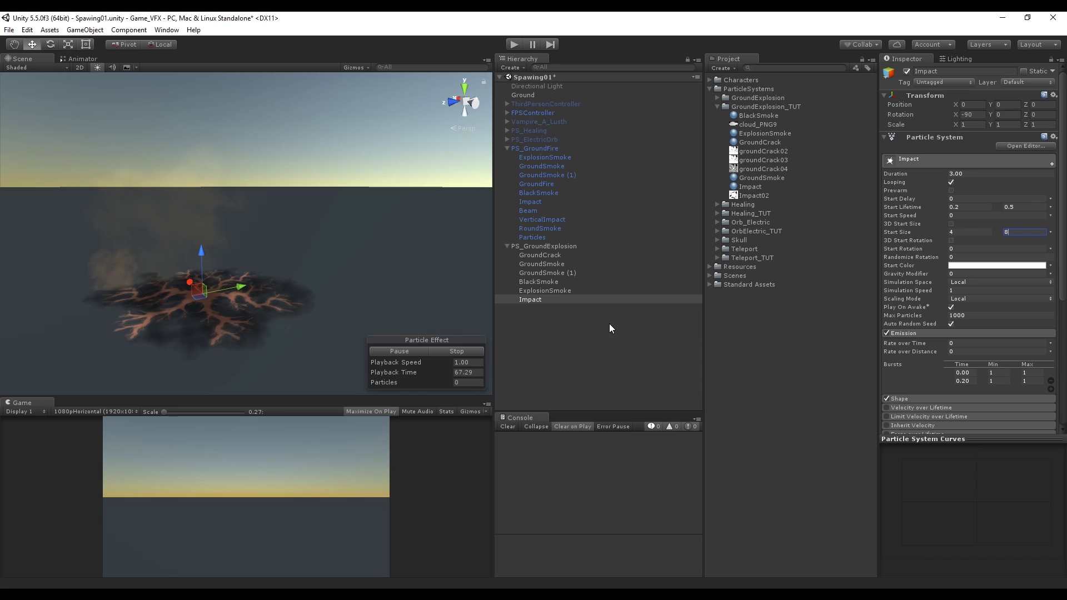
# - Set Impact's Start Rotation to a random value between 0 and 360
pyautogui.click(1050, 248)
pyautogui.click(984, 277)
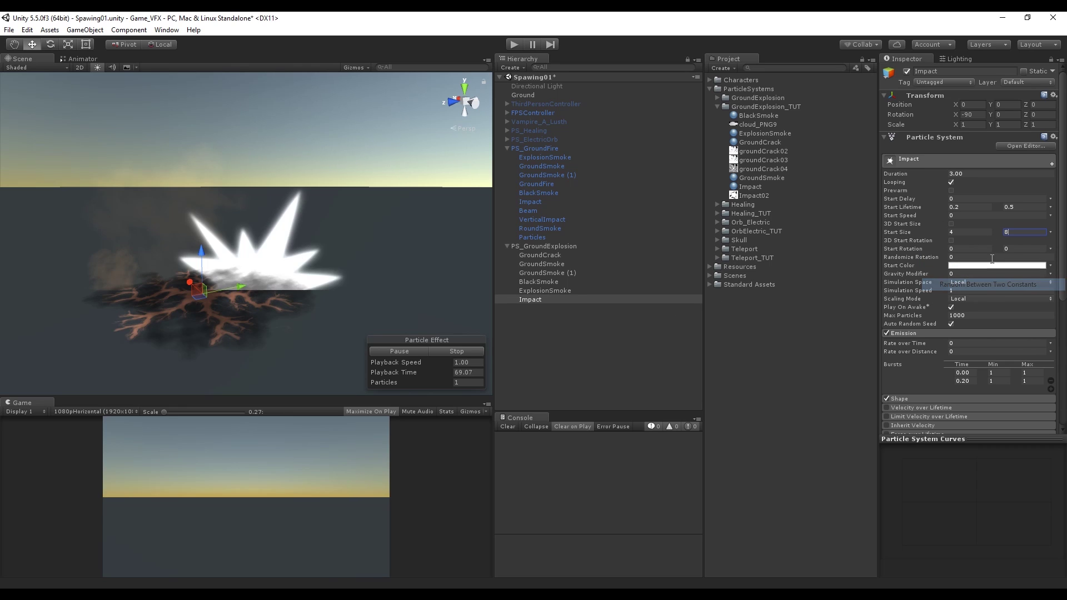
pyautogui.click(1006, 249)
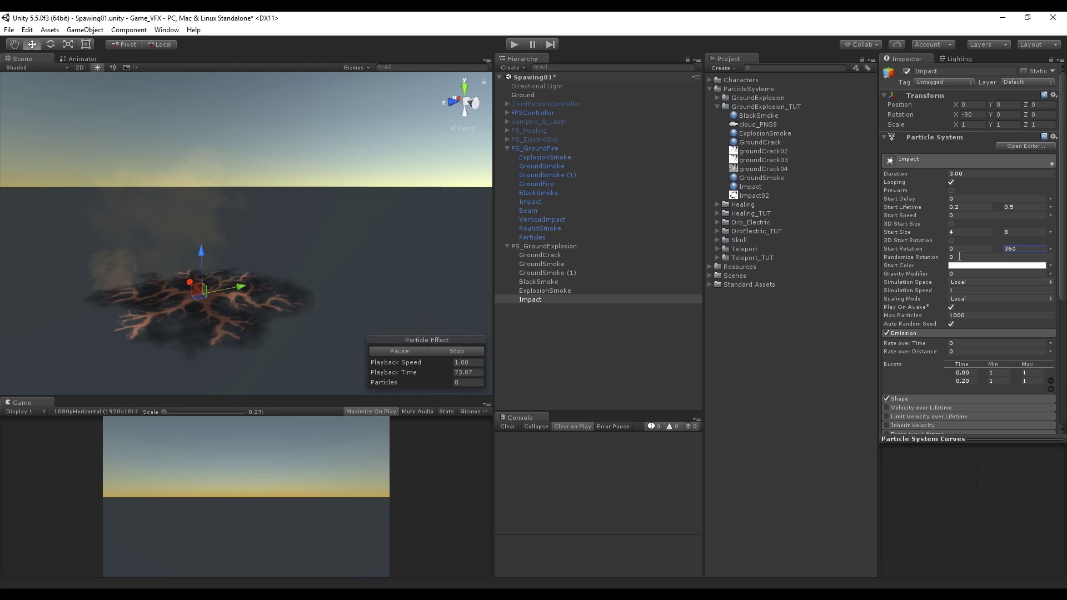
# - Enable Impact's Color over Lifetime with a white gradient fading in and out, and set the Start Color's alpha to 170
pyautogui.click(917, 334)
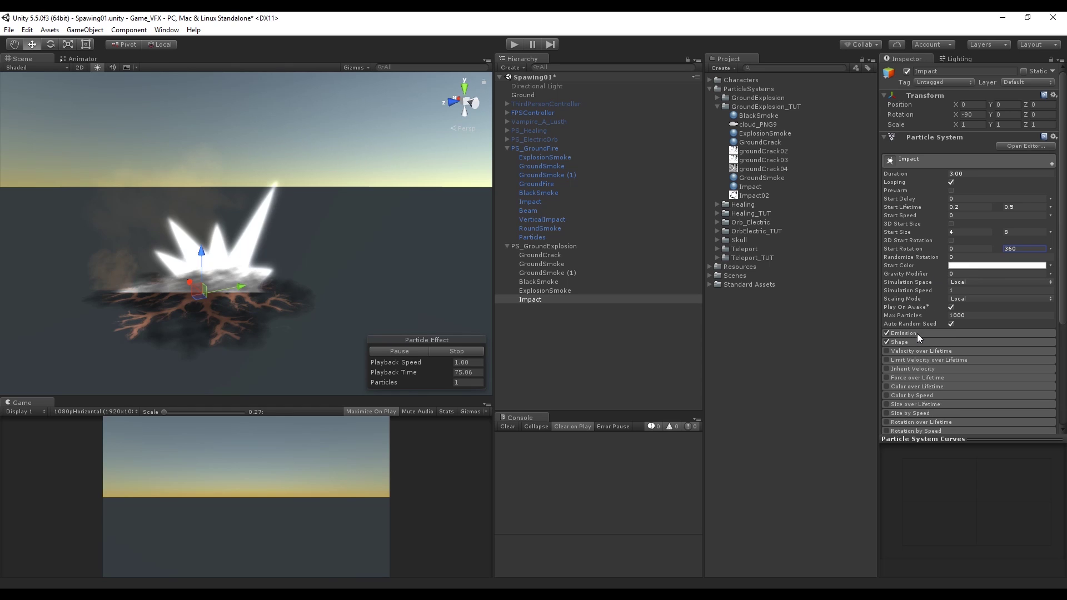
pyautogui.scroll(-1, 939, 318)
pyautogui.click(887, 353)
pyautogui.click(978, 363)
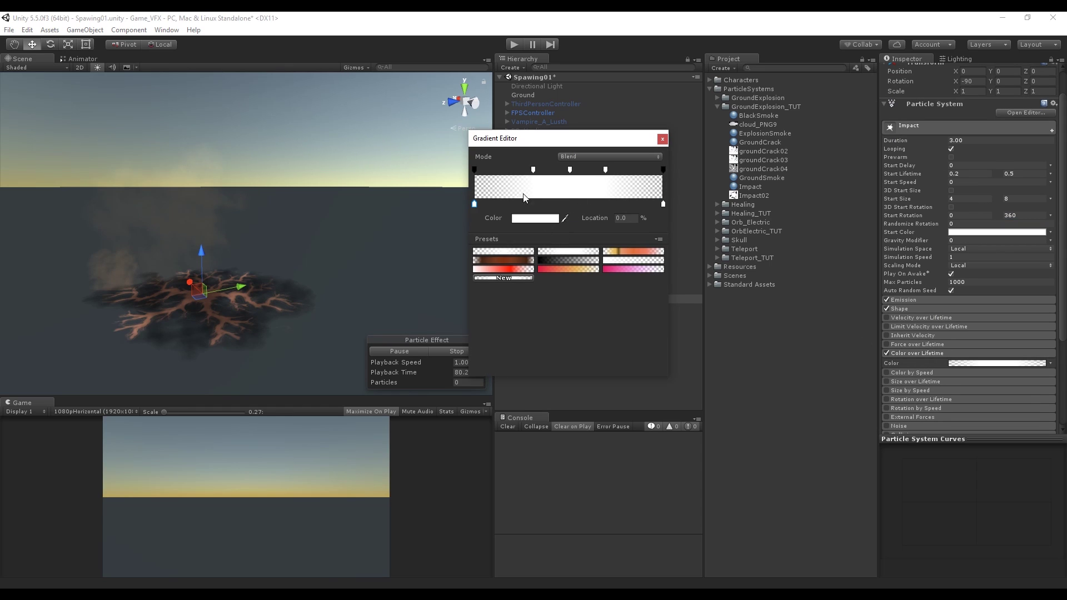
pyautogui.moveTo(534, 169)
pyautogui.mouseDown()
pyautogui.moveTo(504, 173)
pyautogui.moveTo(534, 171)
pyautogui.mouseUp()
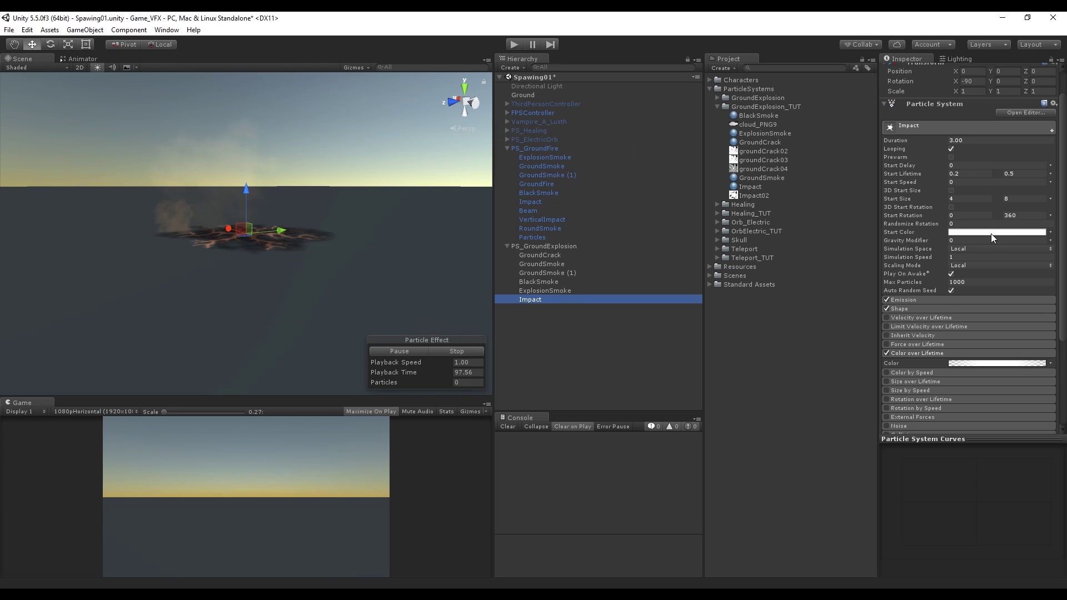
pyautogui.click(994, 232)
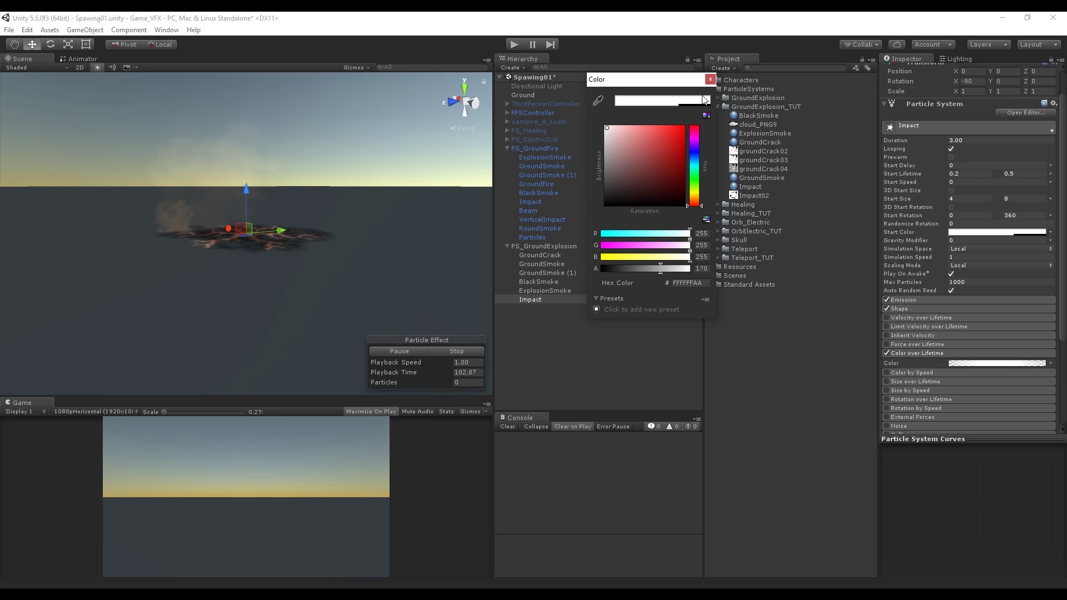
pyautogui.click(710, 79)
# - Enable Size over Lifetime on Impact and apply the preset curve that rises quickly and then declines
pyautogui.click(912, 371)
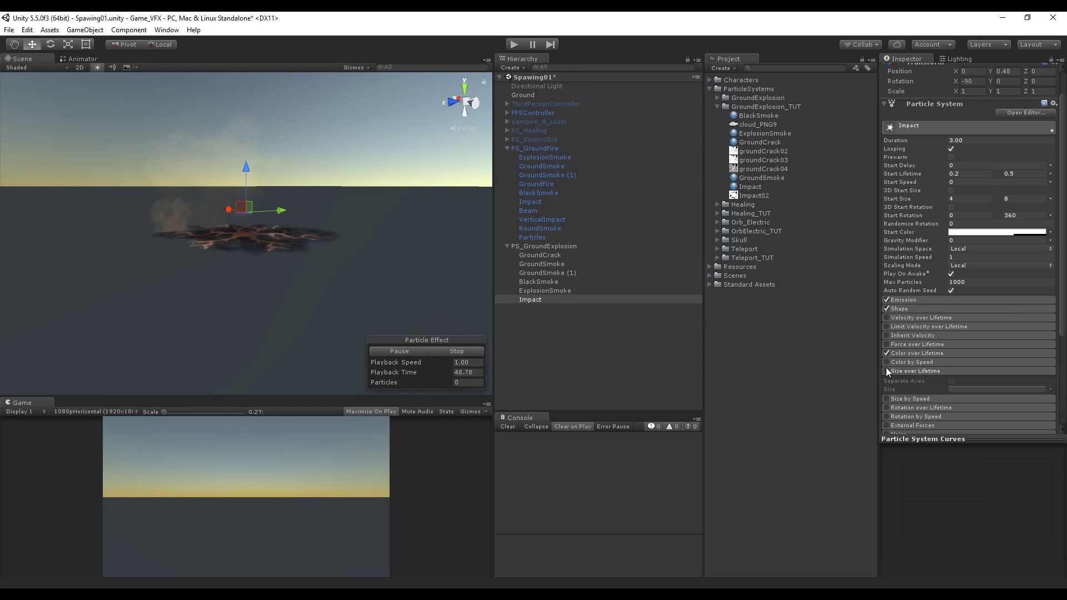
pyautogui.click(887, 370)
pyautogui.click(959, 390)
pyautogui.click(891, 568)
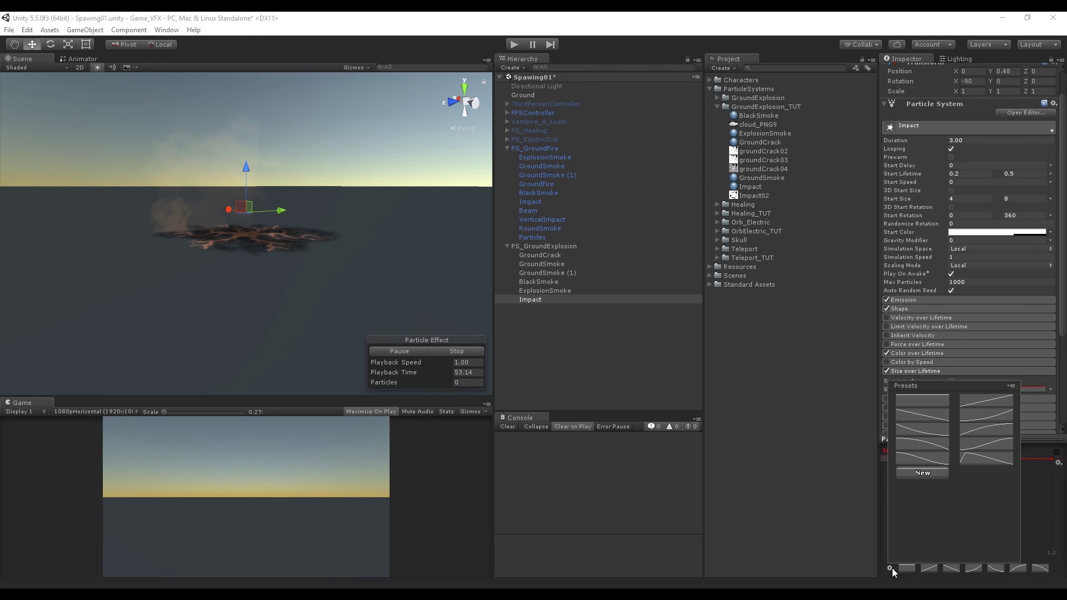
pyautogui.click(981, 459)
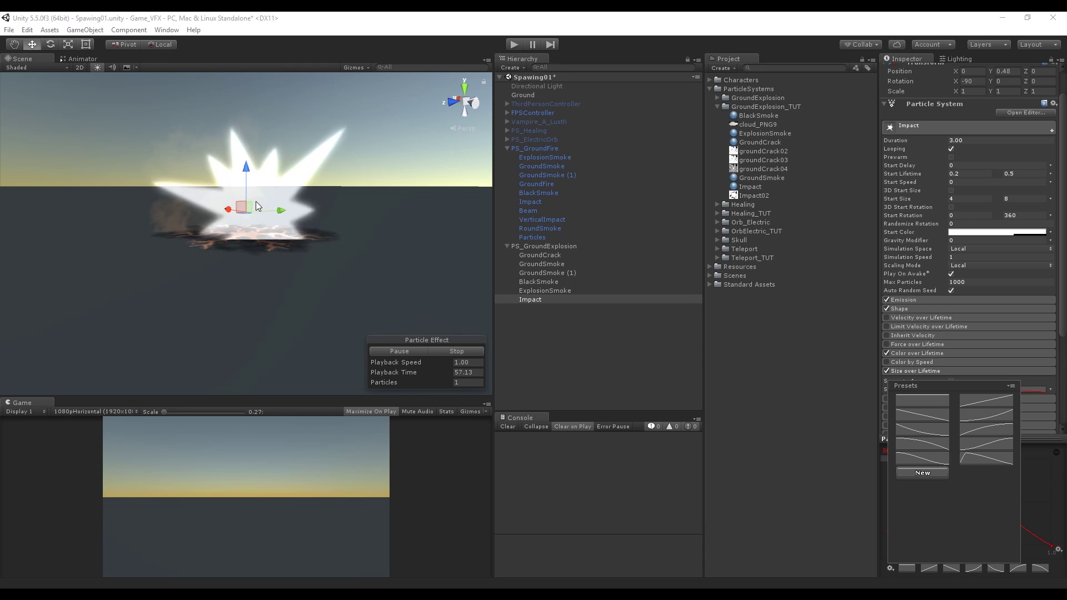
pyautogui.click(1025, 470)
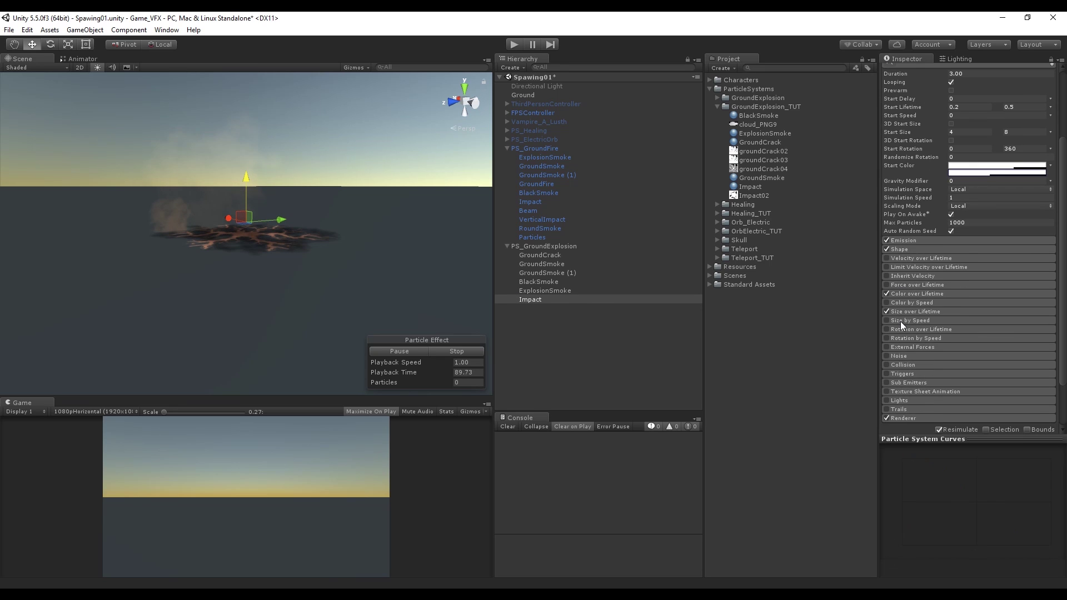
# - Set the Max Particle Size in Impact's Renderer module to 3 and deselect the object
pyautogui.scroll(-5, 935, 359)
pyautogui.click(923, 359)
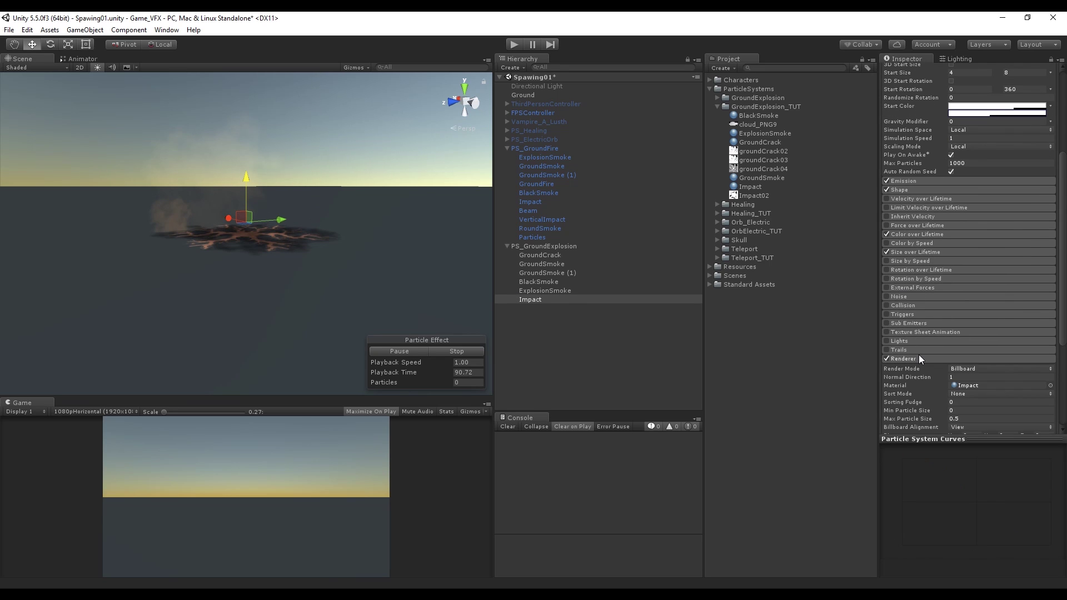
pyautogui.scroll(-5, 940, 360)
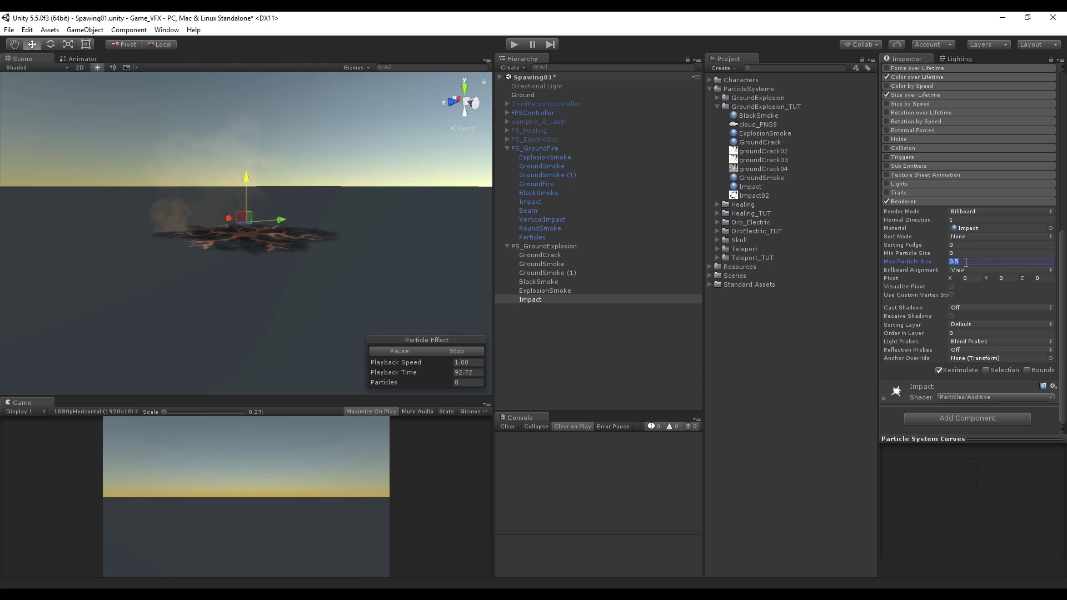
pyautogui.write('3')
pyautogui.click(573, 306)
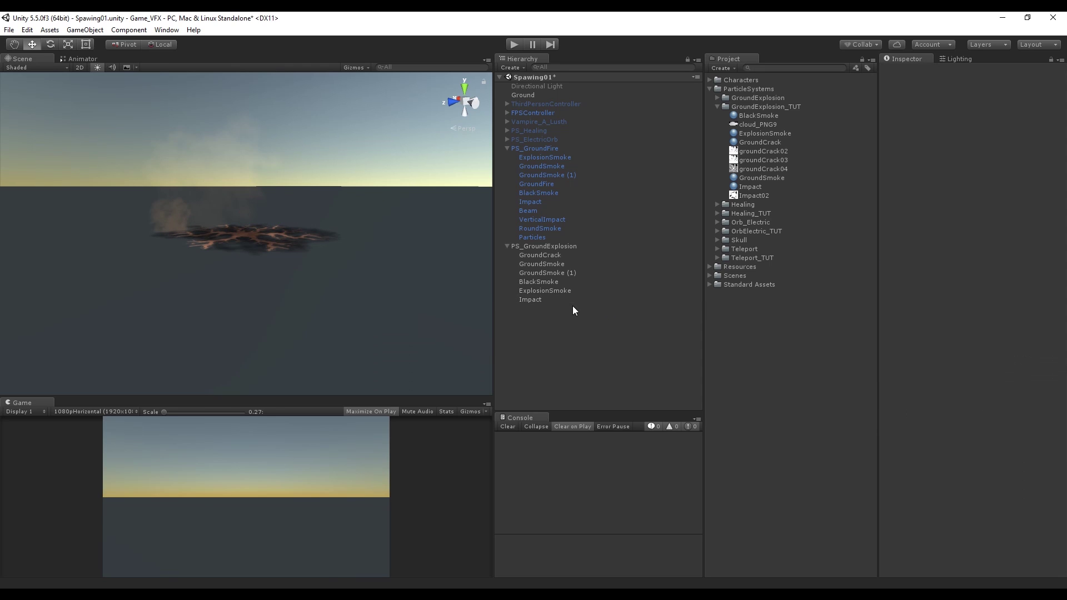
# - Duplicate GroundSmoke (1) under PS_GroundExplosion and rename the copy GroundBeam
pyautogui.click(532, 273)
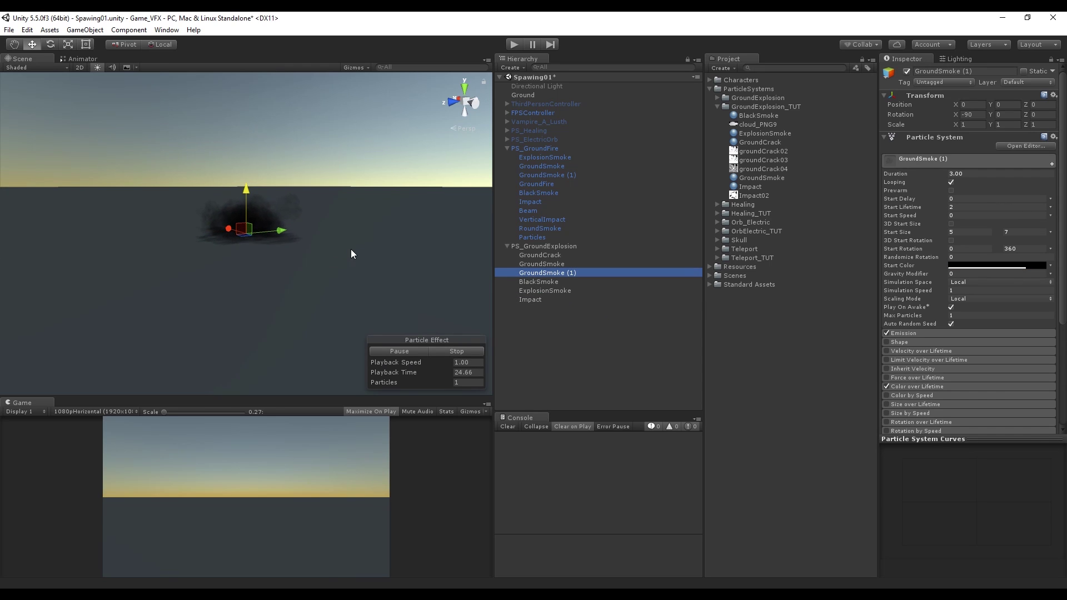
pyautogui.rightClick(555, 272)
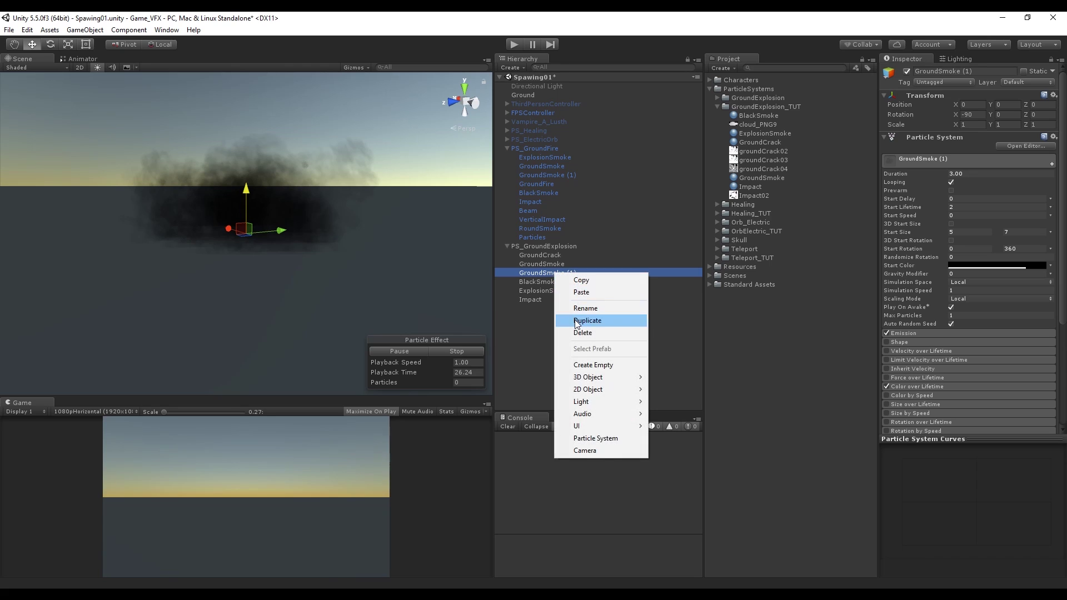
pyautogui.click(578, 317)
pyautogui.moveTo(987, 71); pyautogui.dragTo(936, 72)
pyautogui.press('BackSpace')
pyautogui.write('Beam')
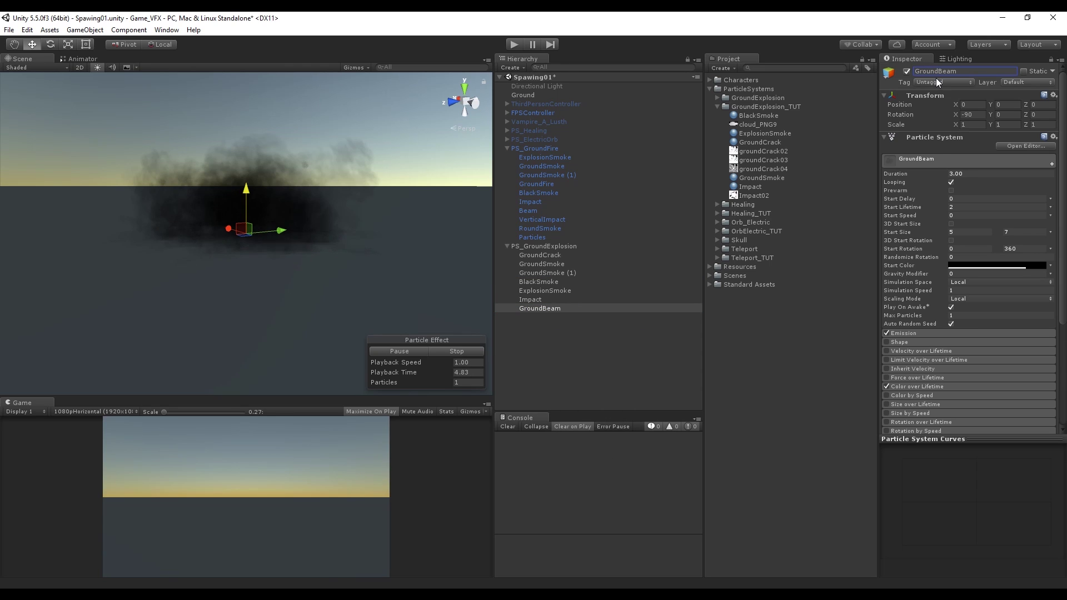
pyautogui.press('Return')
# - Create a material named GroundBeam in the GroundExplosion_TUT folder and set its shader to Particles/Additive
pyautogui.rightClick(763, 107)
pyautogui.moveTo(837, 115)
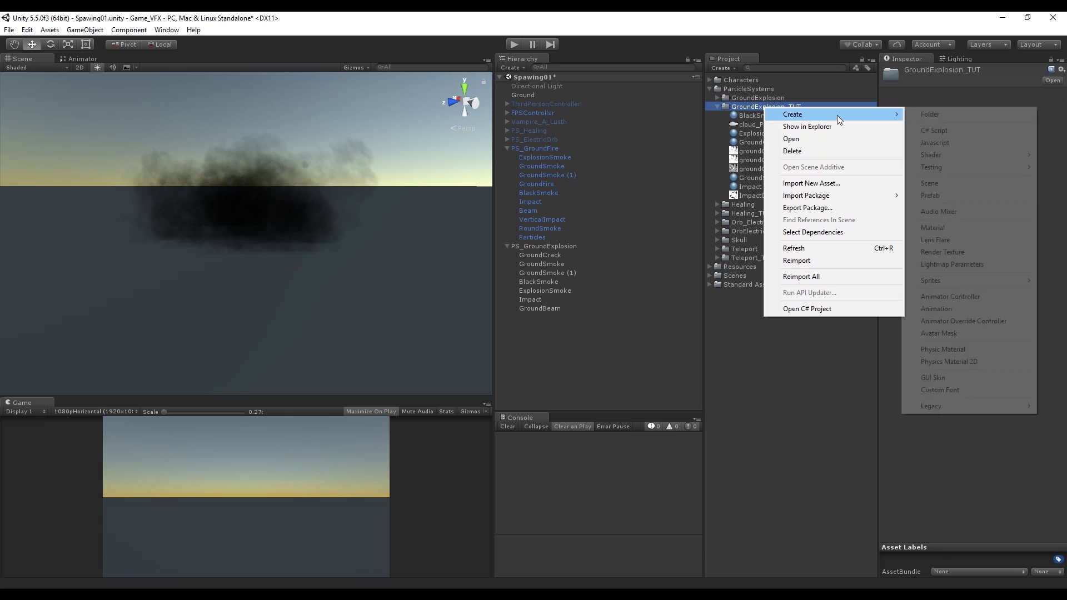
pyautogui.click(943, 228)
pyautogui.write('GroundBeam')
pyautogui.press('Return')
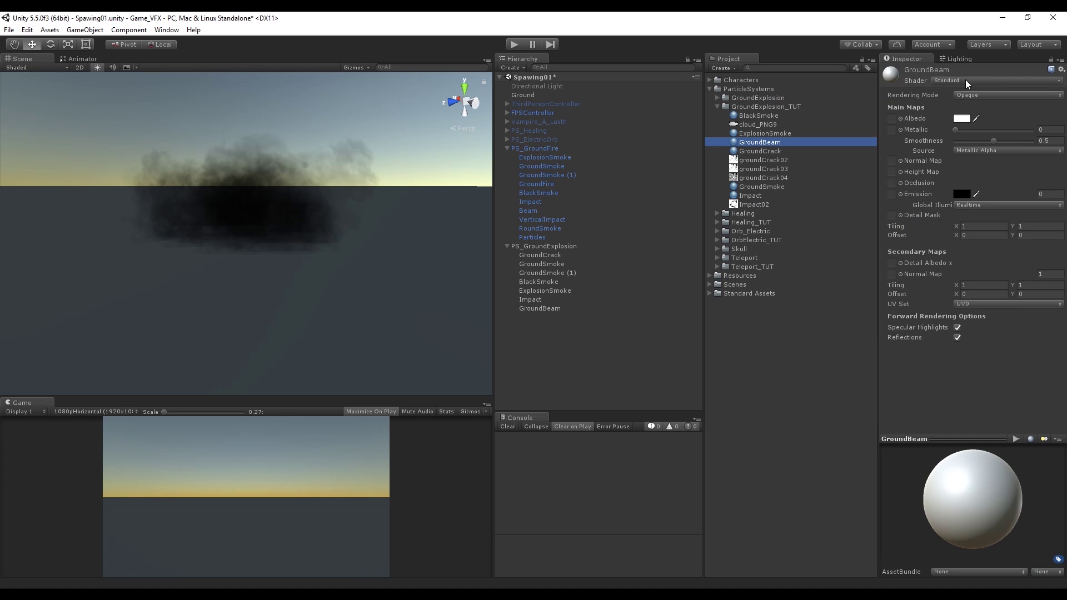
pyautogui.click(995, 80)
pyautogui.moveTo(1012, 166)
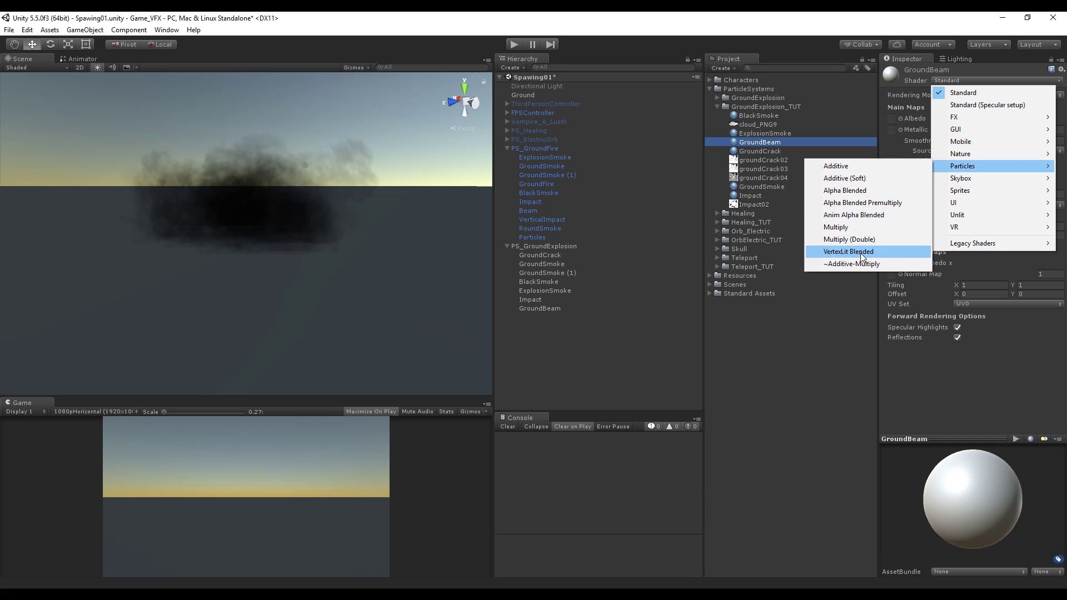
pyautogui.click(851, 165)
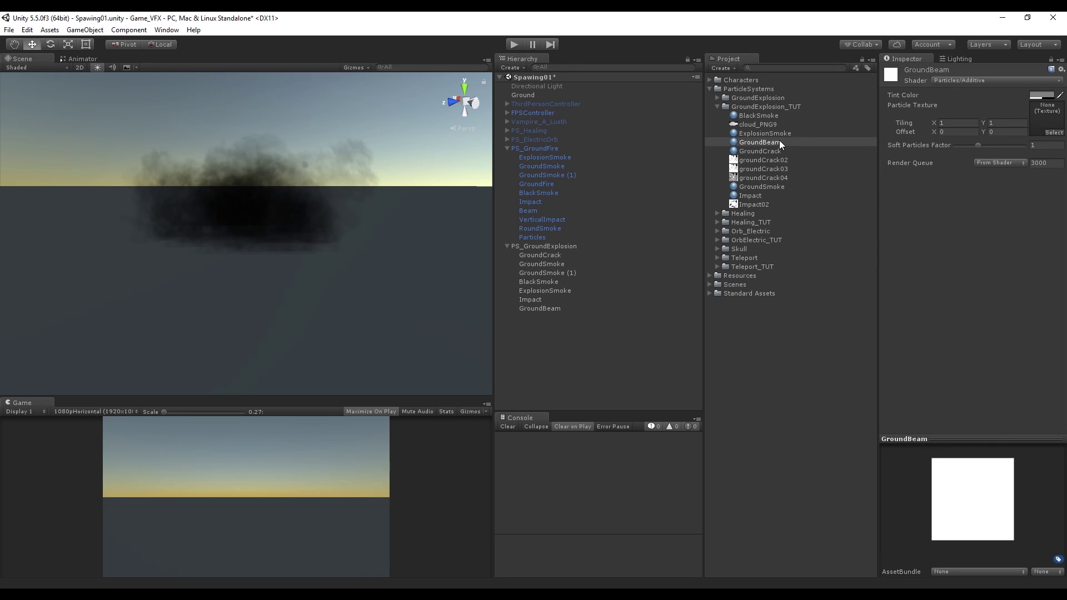
# - Switch to Photoshop and paint a soft white glow around the Particle document's circle on a new layer with a large soft brush
pyautogui.hotkey('alt', 'Tab')
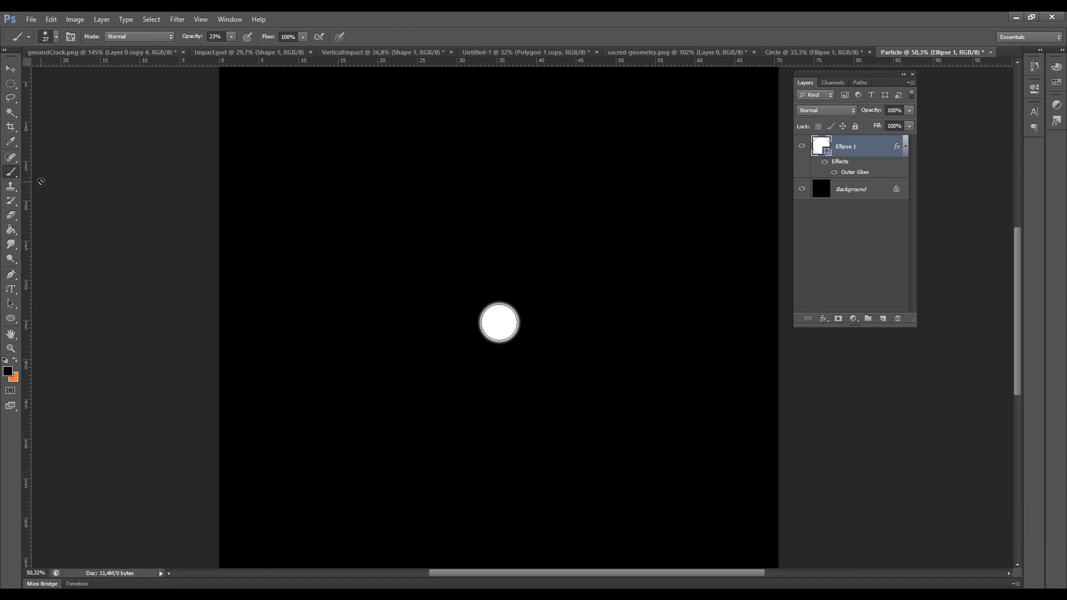
pyautogui.hotkey('ctrl', 'shift', 'n')
pyautogui.press('Return')
pyautogui.keyDown('alt'); pyautogui.moveTo(525, 319); pyautogui.dragTo(520, 315, button='right'); pyautogui.keyUp('alt')
pyautogui.click(521, 317)
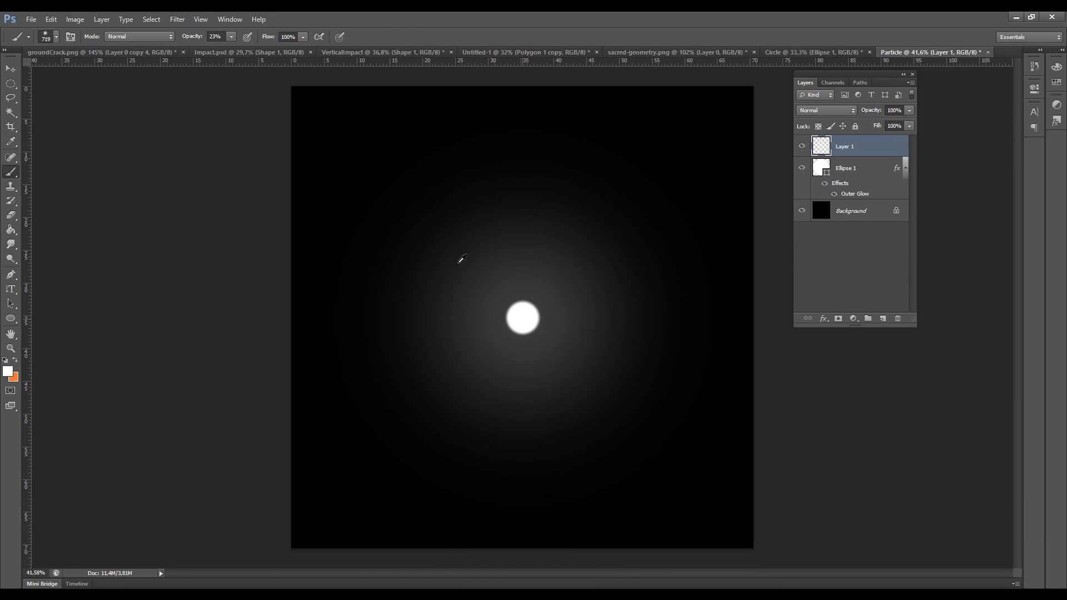
pyautogui.keyDown('alt'); pyautogui.moveTo(485, 276); pyautogui.dragTo(497, 294, button='right'); pyautogui.keyUp('alt')
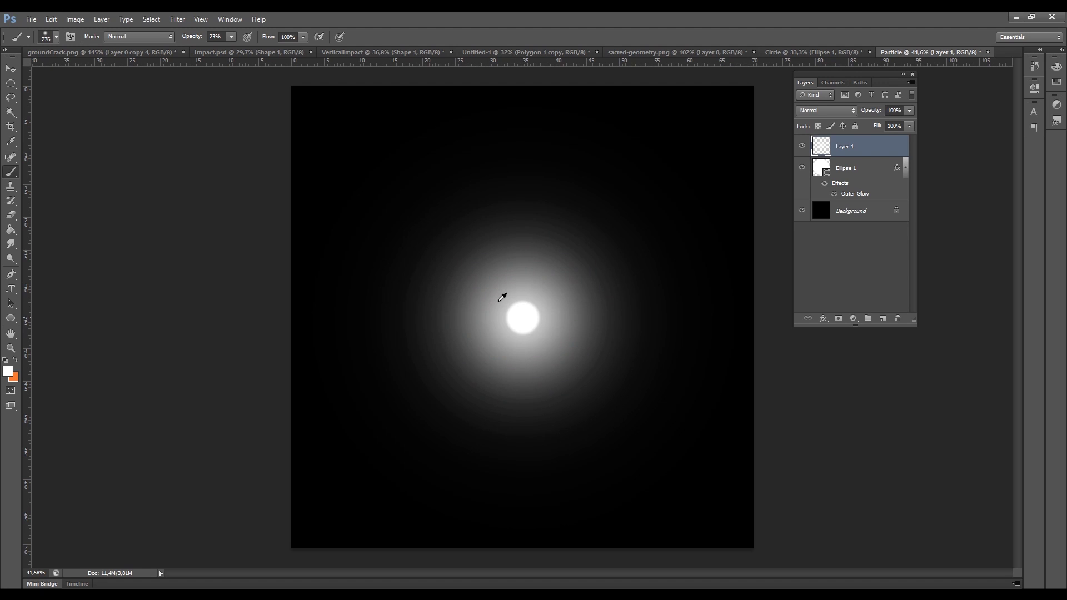
# - Hide the Ellipse 1 and Background layers and choose PNG as the format for saving the glow as a copy
pyautogui.click(802, 168)
pyautogui.keyDown('alt'); pyautogui.scroll(-2, 679, 248); pyautogui.keyUp('alt')
pyautogui.keyDown('alt'); pyautogui.scroll(6, 579, 299); pyautogui.keyUp('alt')
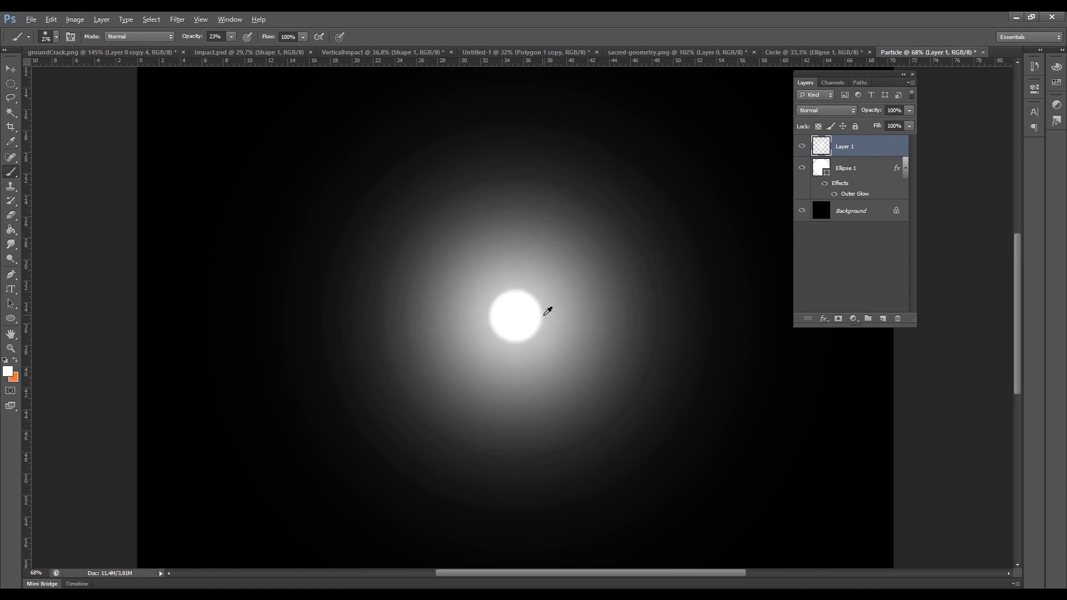
pyautogui.keyDown('alt'); pyautogui.moveTo(549, 310); pyautogui.dragTo(444, 273, button='right'); pyautogui.keyUp('alt')
pyautogui.hotkey('ctrl', 'shift', 's')
pyautogui.click(552, 303)
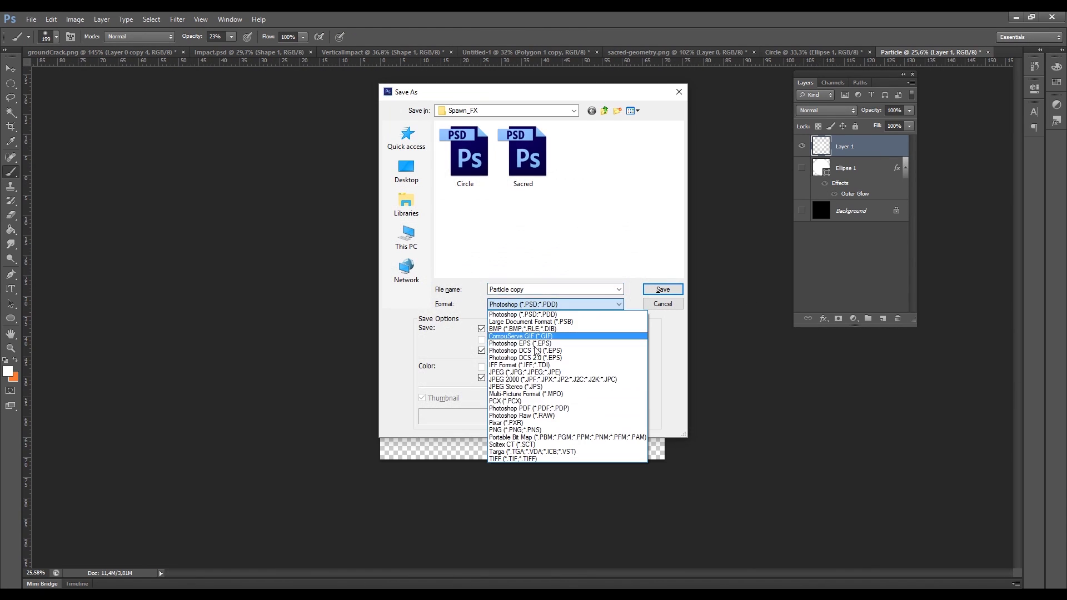
pyautogui.click(553, 423)
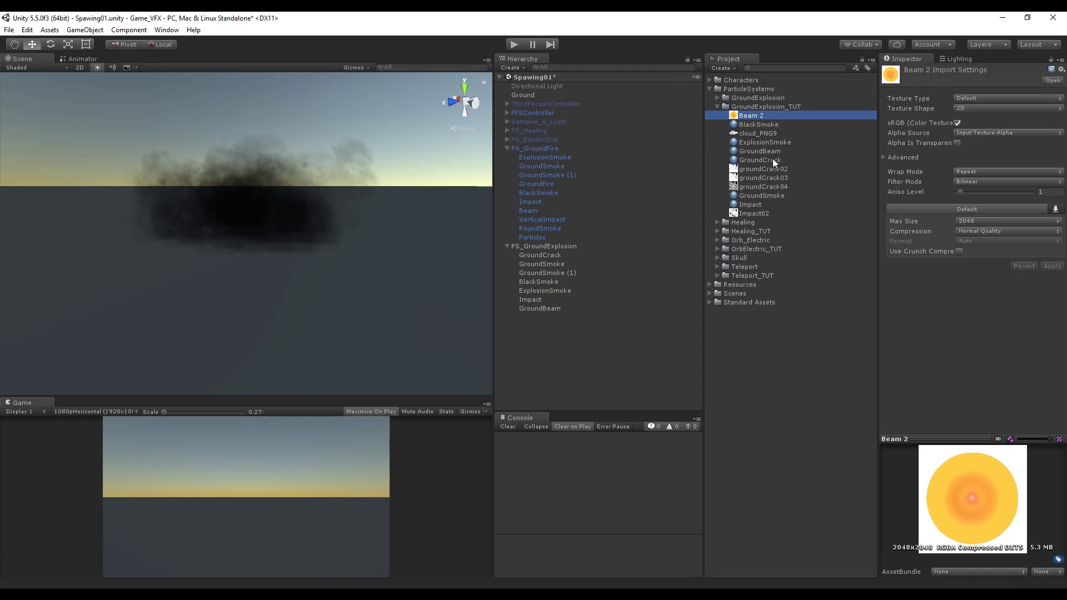
# - In Unity, assign the Beam 2 texture to the GroundBeam material and apply that material to the GroundBeam particle system
pyautogui.click(768, 151)
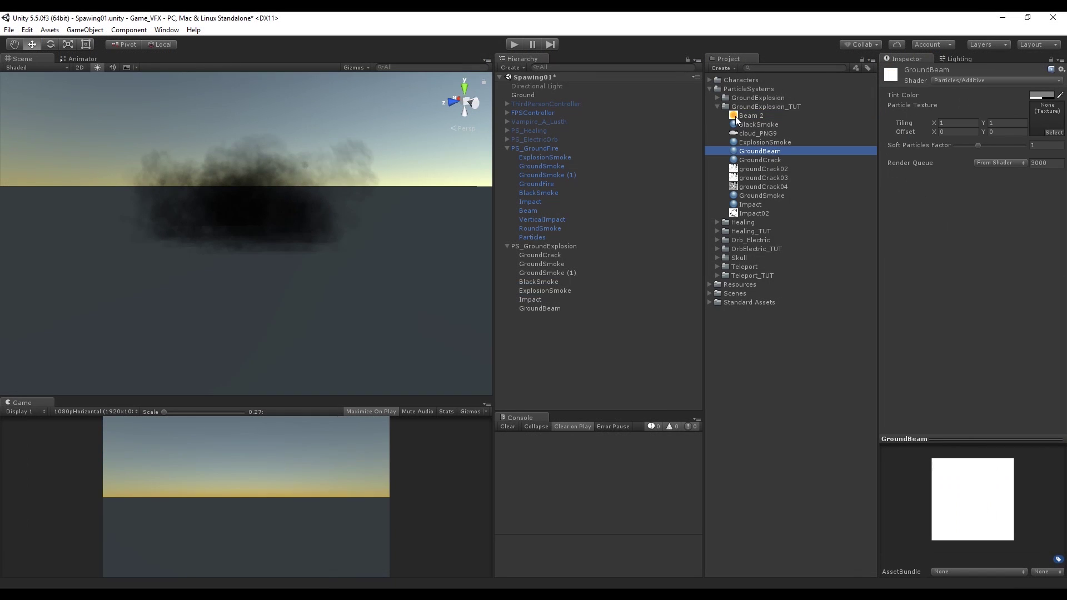
pyautogui.moveTo(735, 116); pyautogui.dragTo(1046, 118)
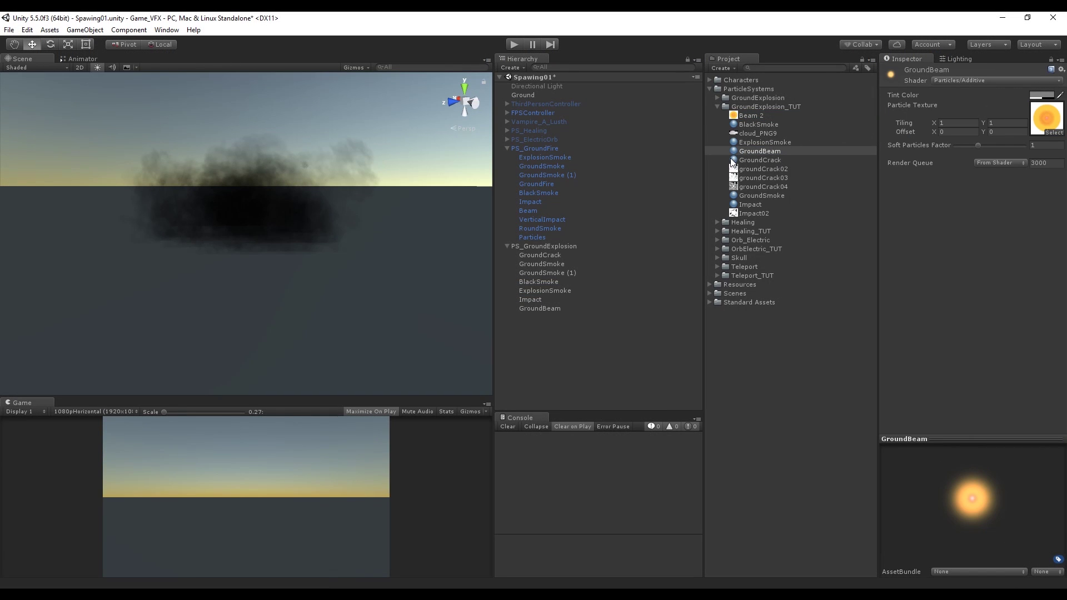
pyautogui.moveTo(764, 151); pyautogui.dragTo(556, 308)
# - Set GroundBeam's Start Size to a random value between 10 and 12 and its Start Rotation to a constant 0
pyautogui.click(962, 232)
pyautogui.write('8')
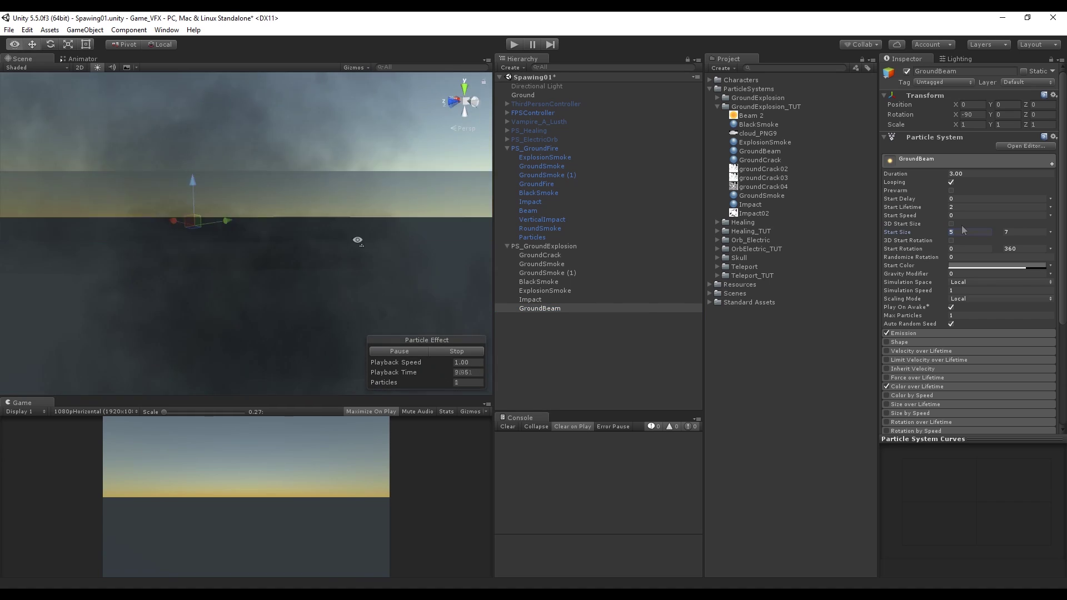
pyautogui.press('Tab')
pyautogui.write('12')
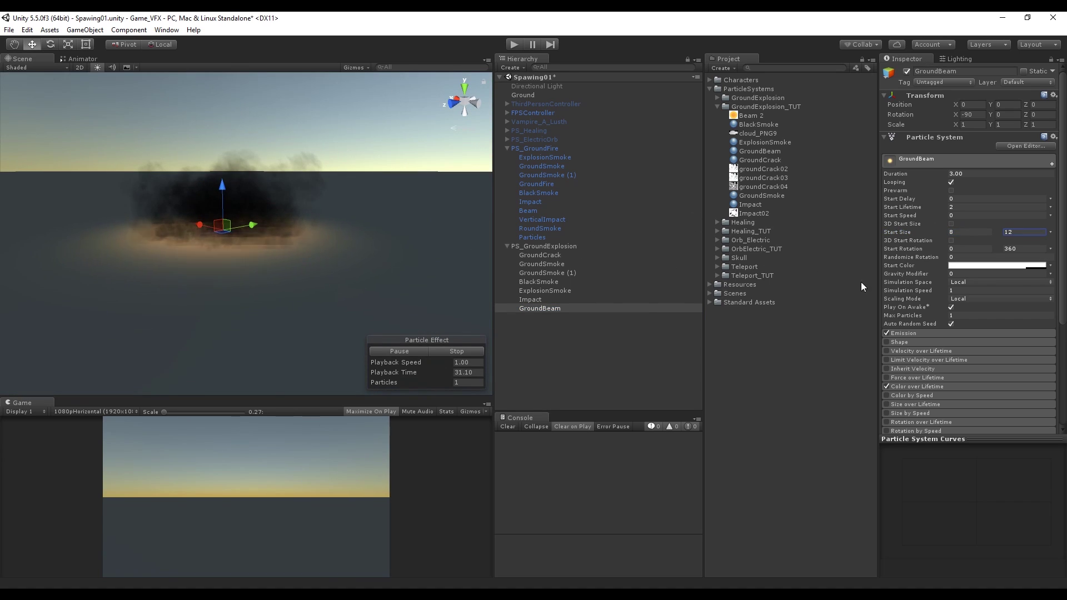
pyautogui.click(972, 232)
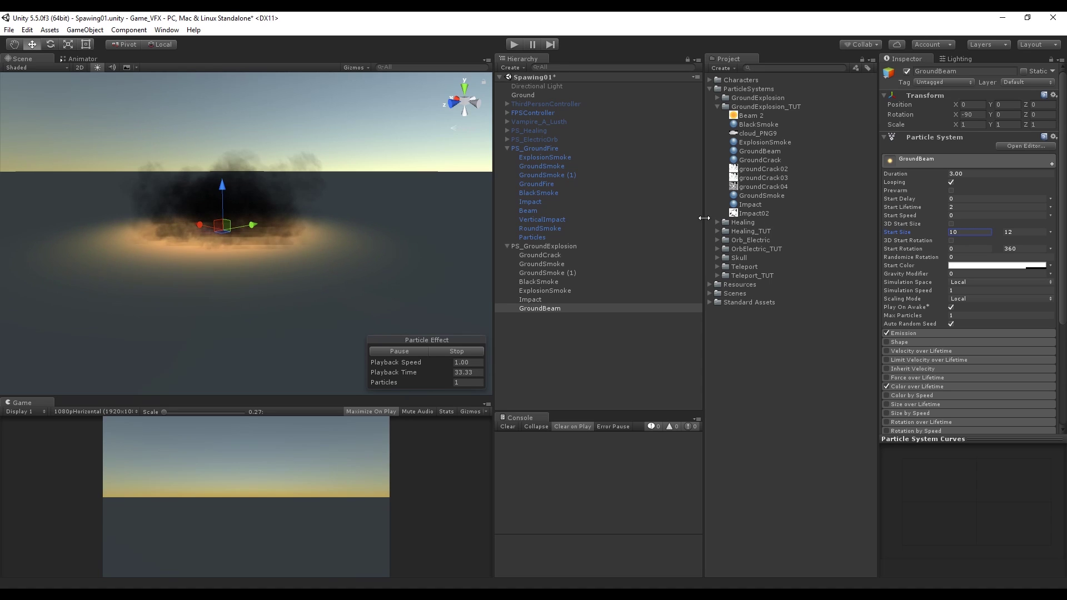
pyautogui.click(1050, 249)
pyautogui.click(952, 260)
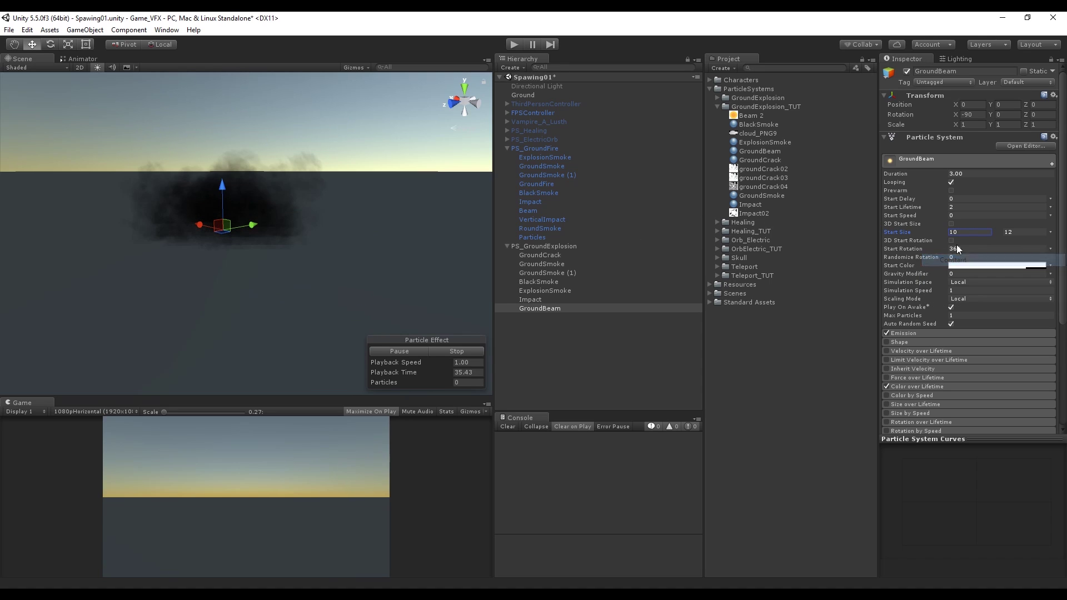
# - Set GroundBeam's Max Particles to 4 and add a second emission burst at 0.20 with a minimum and maximum of 2
pyautogui.click(920, 334)
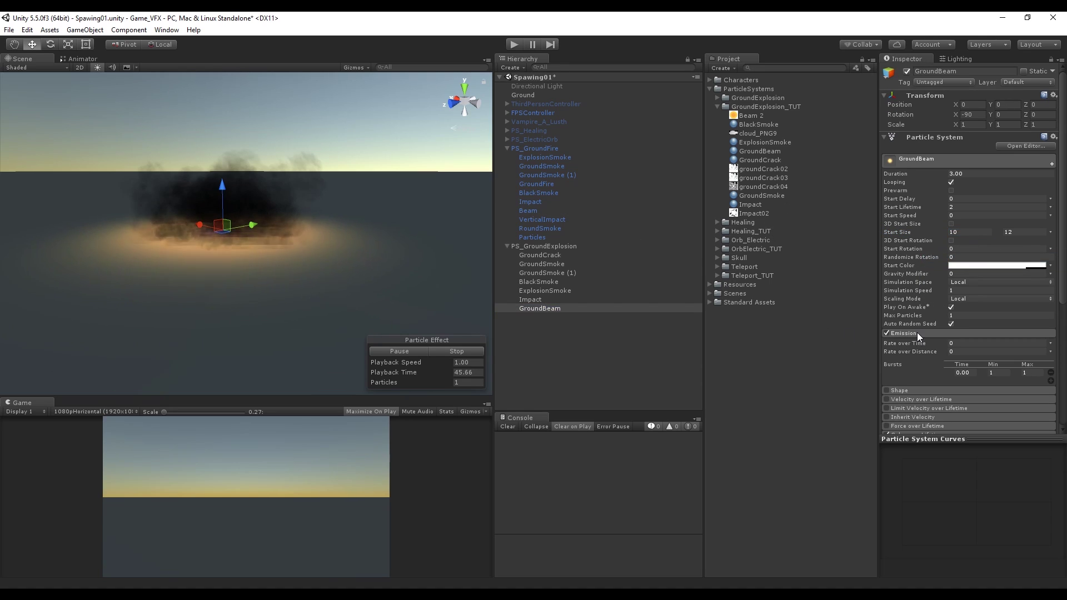
pyautogui.click(965, 315)
pyautogui.write('4')
pyautogui.click(1051, 381)
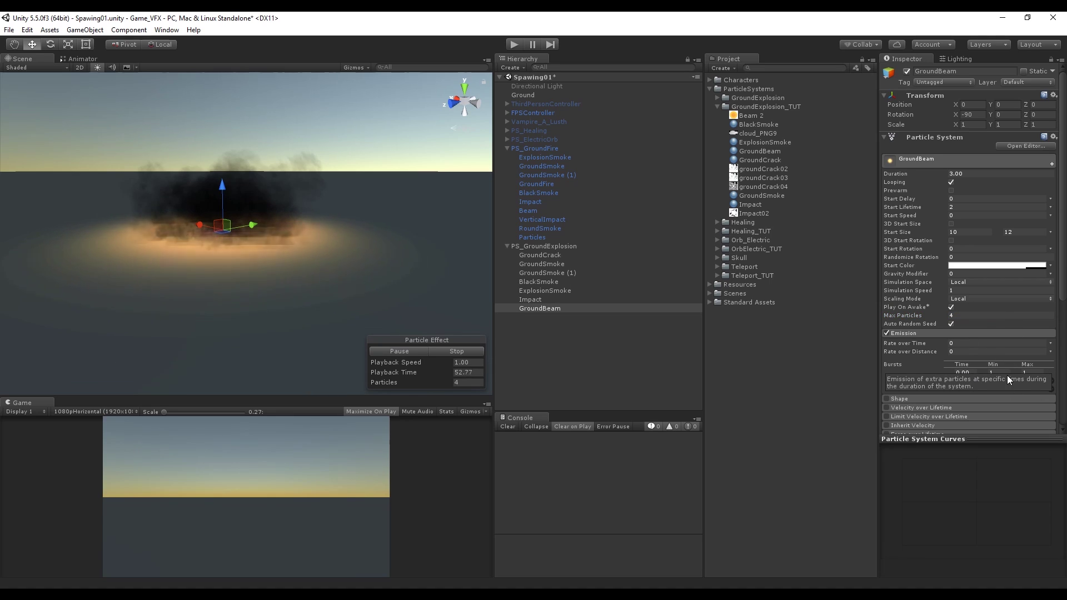
pyautogui.click(992, 381)
pyautogui.write('2')
pyautogui.press('Tab')
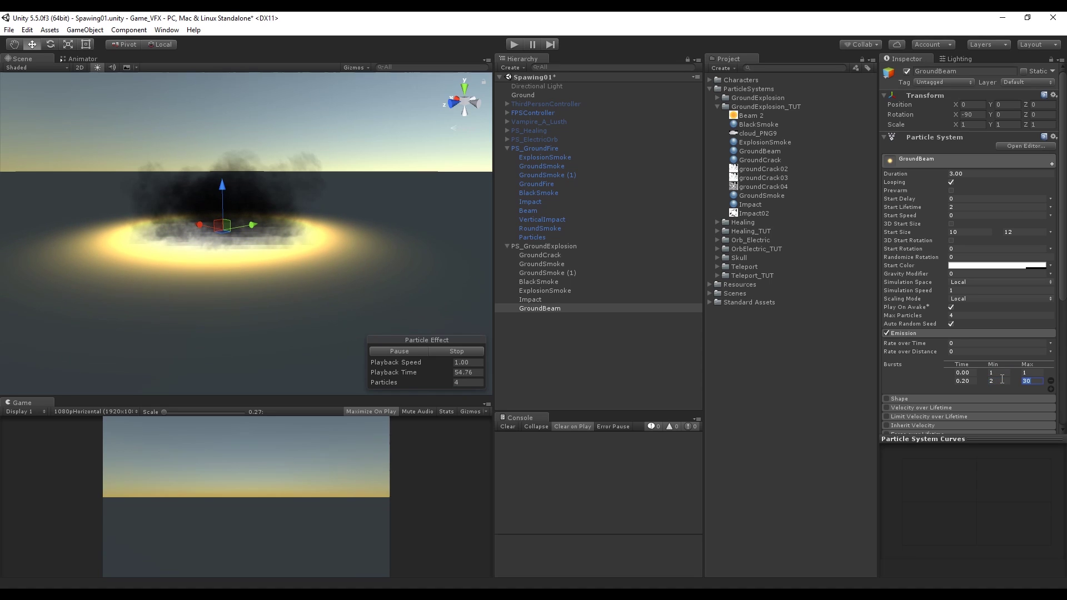
pyautogui.write('2')
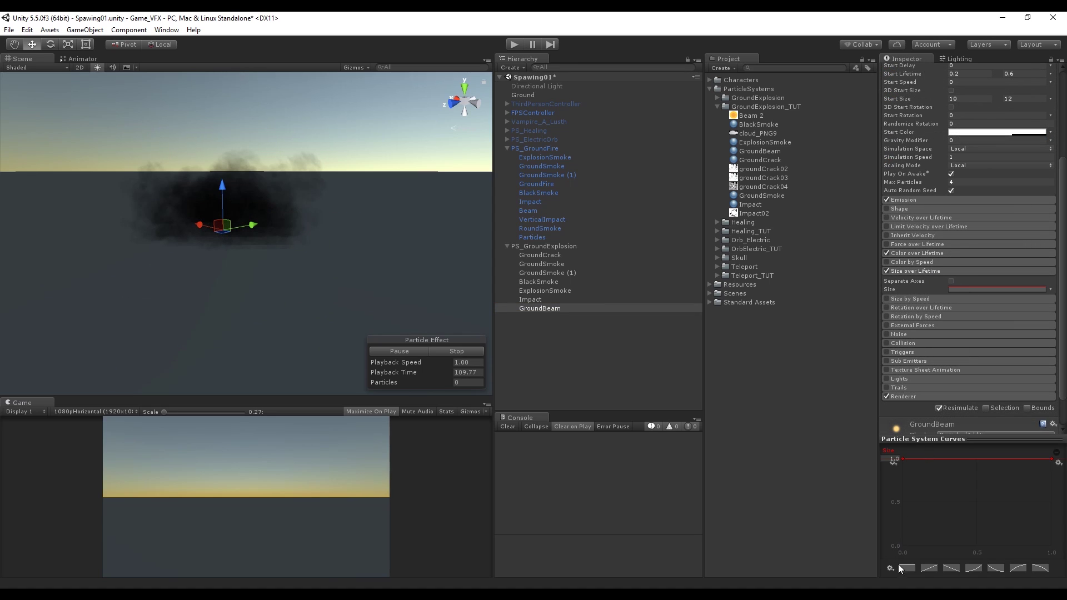
# - Apply the fast-rise, slow-fall preset curve to GroundBeam's Size over Lifetime and test the effect in Play mode
pyautogui.click(889, 570)
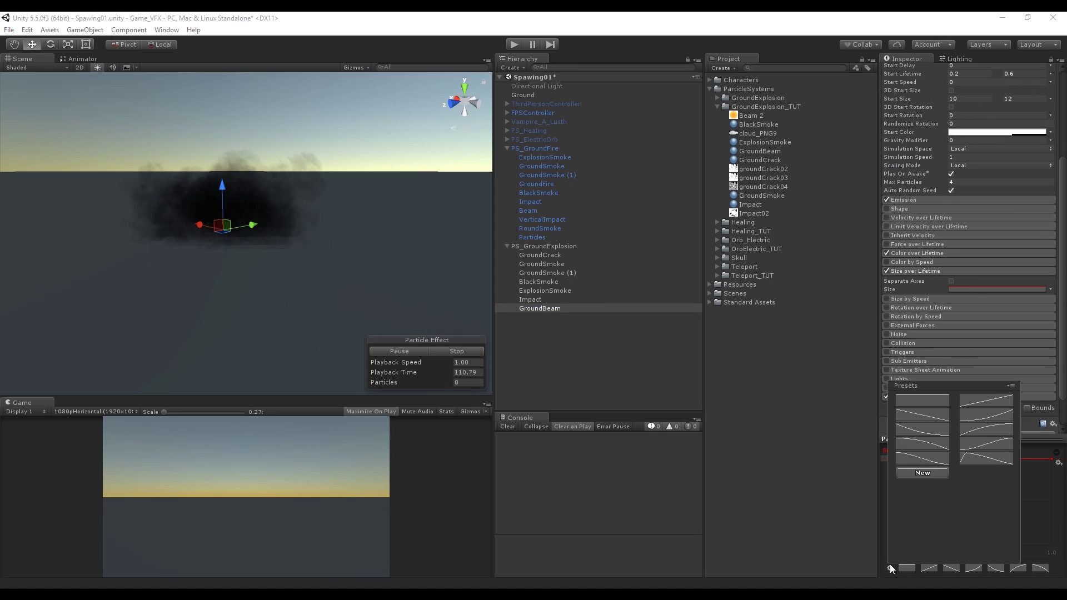
pyautogui.click(972, 459)
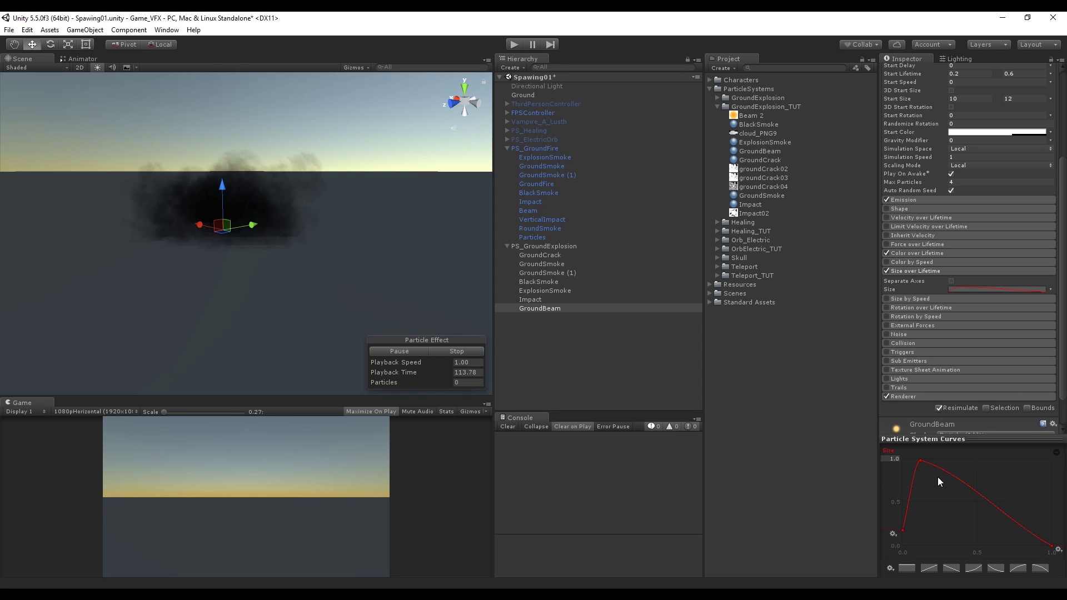
pyautogui.hotkey('ctrl', 'p')
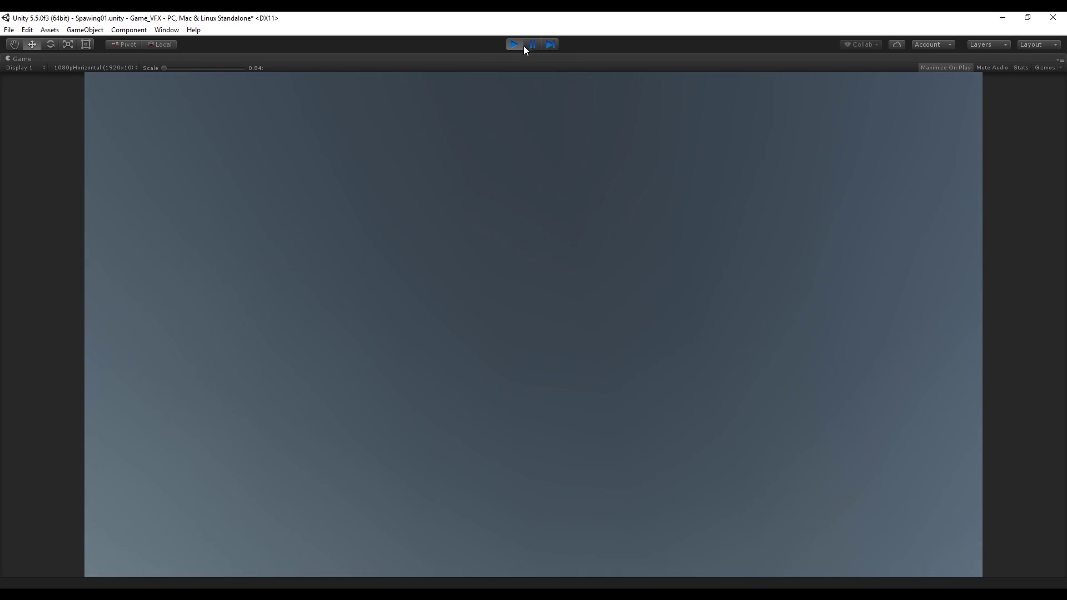
pyautogui.click(514, 45)
pyautogui.click(517, 46)
# - Duplicate the Impact particle system in PS_GroundExplosion and rename the copy VerticalImpact
pyautogui.click(547, 301)
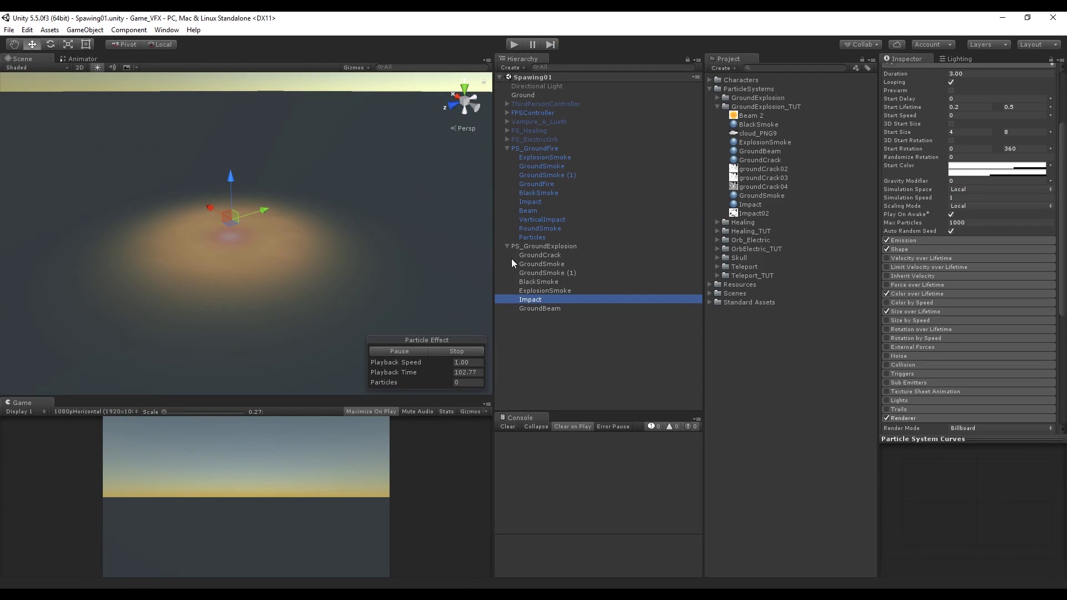
pyautogui.rightClick(548, 300)
pyautogui.click(574, 345)
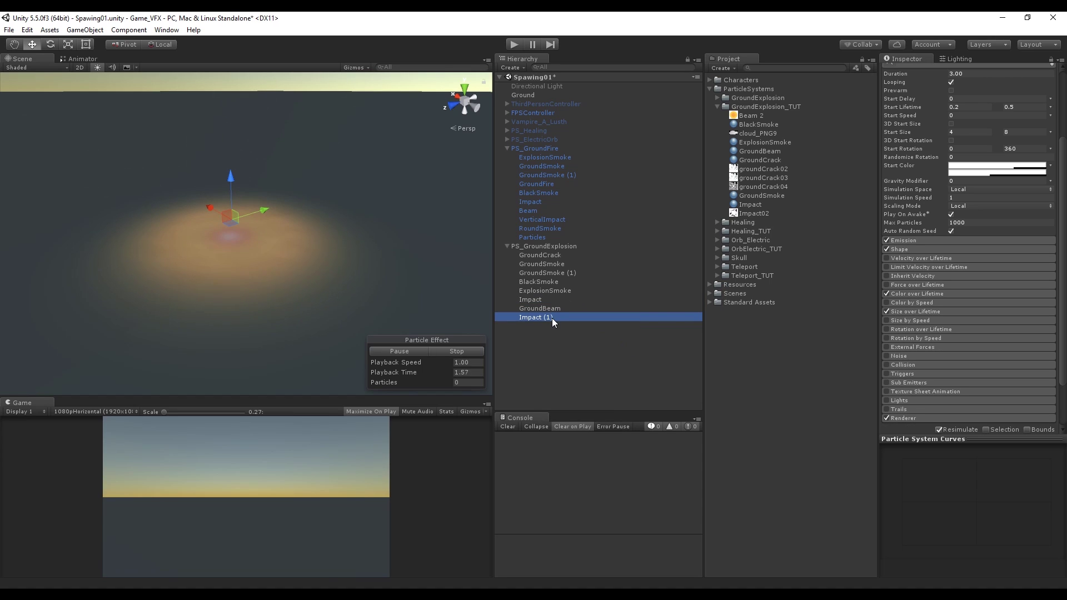
pyautogui.click(552, 318)
pyautogui.write('VerticalImpact')
pyautogui.press('Return')
# - Create a material named VerticalImpact in the GroundExplosion_TUT folder and set its shader to Particles/Additive
pyautogui.rightClick(772, 107)
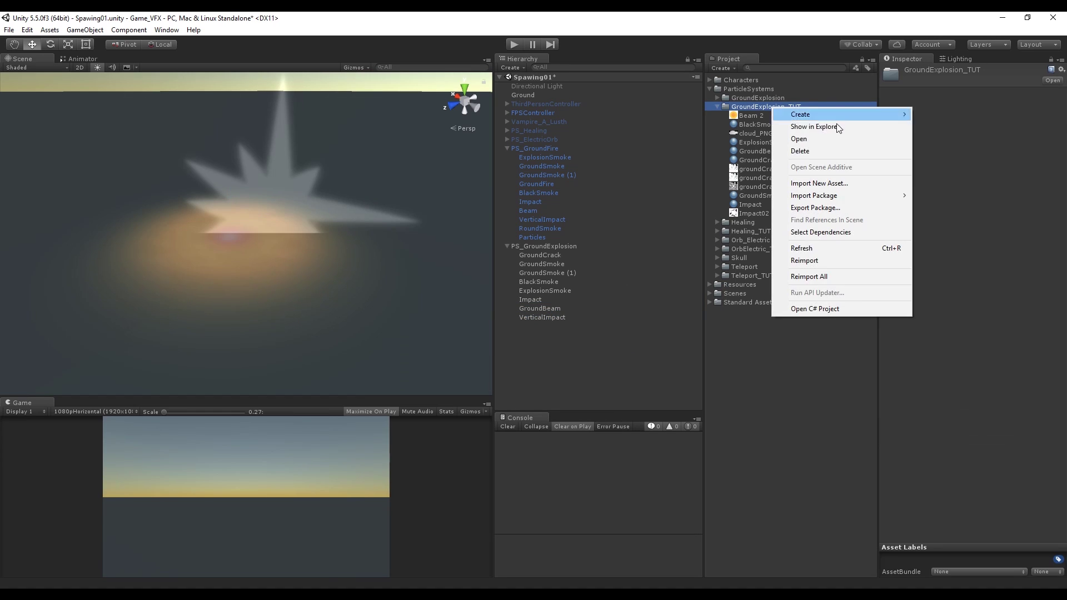
pyautogui.moveTo(806, 112)
pyautogui.click(726, 230)
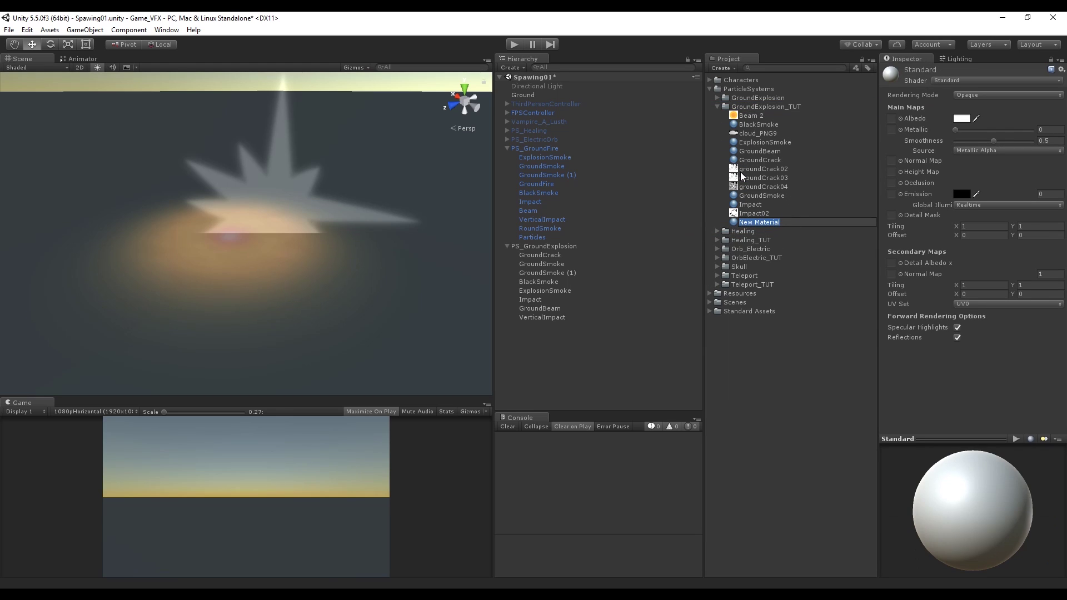
pyautogui.press('Return')
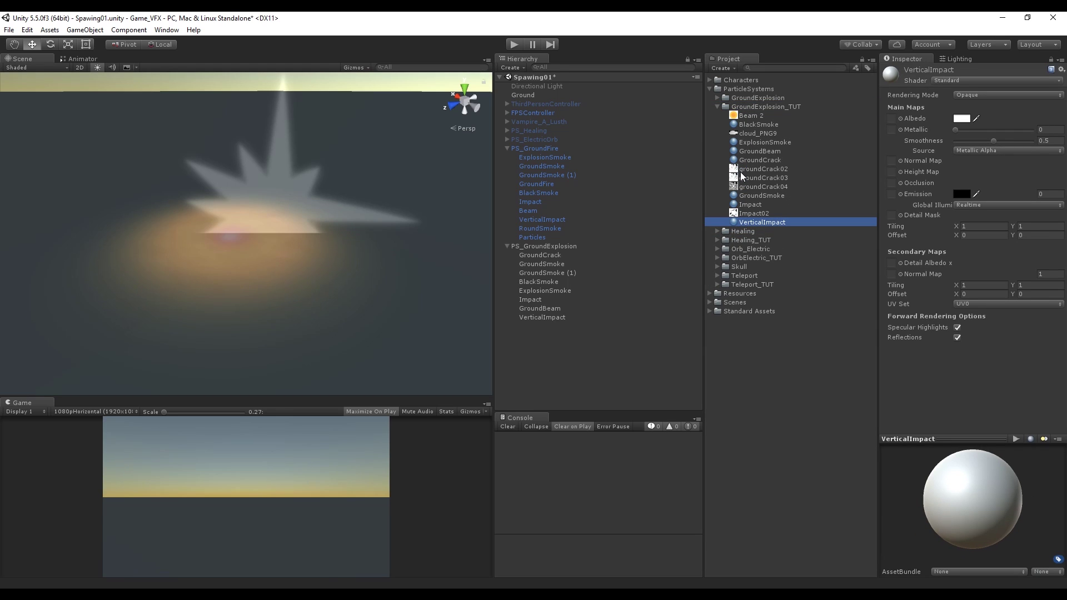
pyautogui.click(995, 80)
pyautogui.moveTo(991, 165)
pyautogui.click(848, 166)
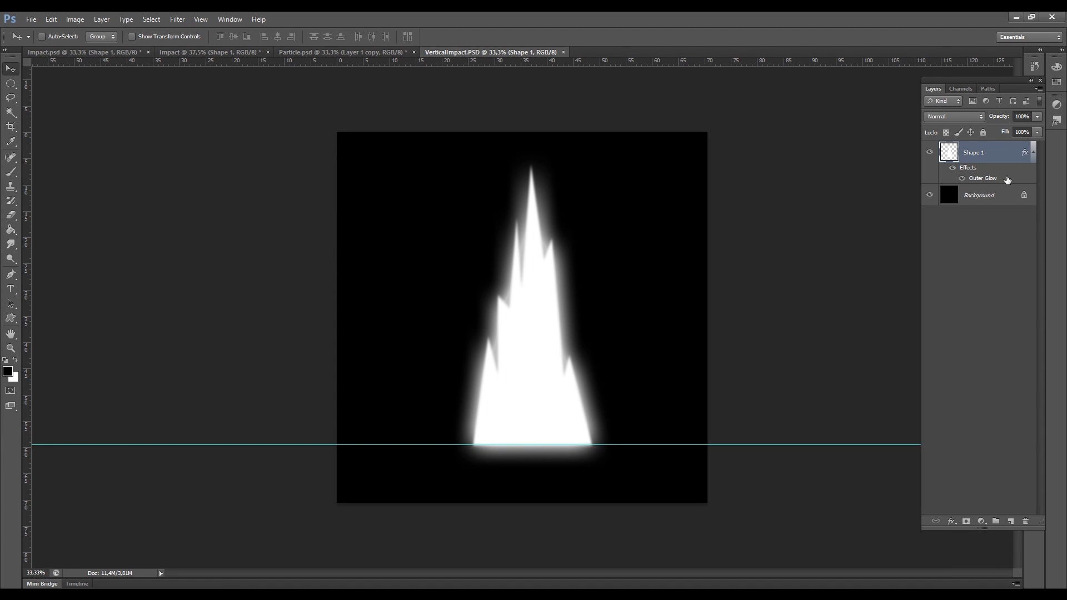
# - In Photoshop, create a 2000 x 2000 pixel RGB document at 72 pixels/inch named VerticalImpact
pyautogui.hotkey('ctrl', 'n')
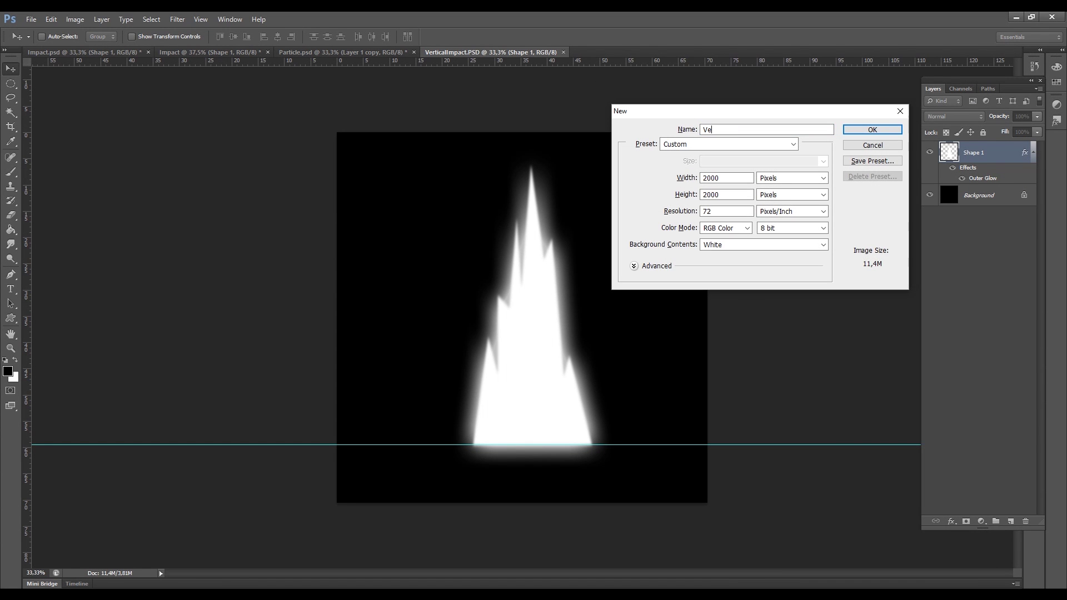
pyautogui.write('VerticalImpact')
pyautogui.press('Return')
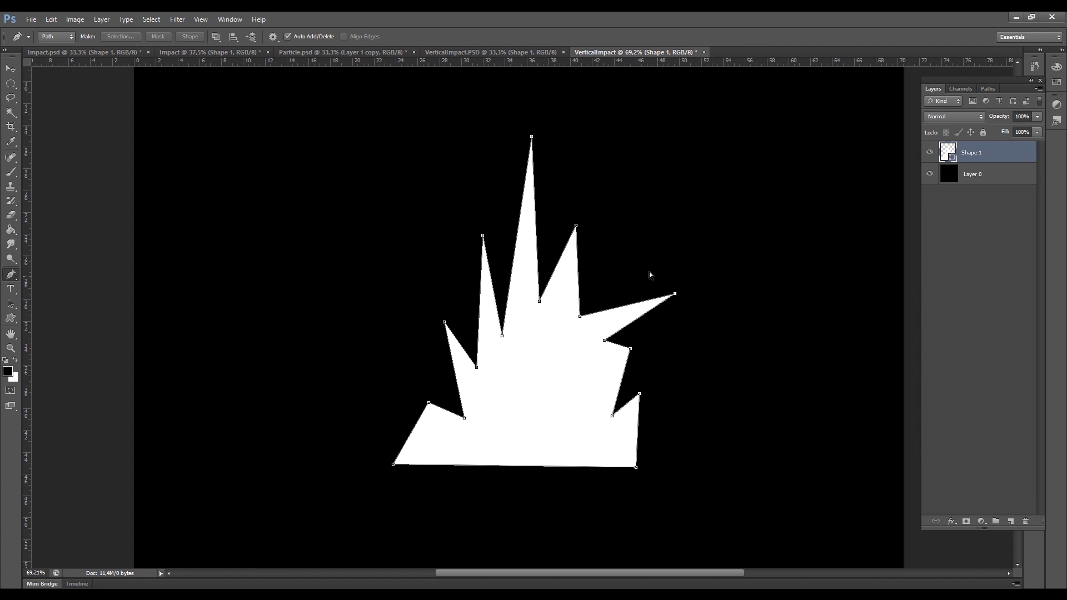
# - Reshape the white spiky shape's anchor points into a tapered peak with a wide base and scale the shape up
pyautogui.keyDown('ctrl'); pyautogui.moveTo(674, 293); pyautogui.dragTo(628, 326); pyautogui.keyUp('ctrl')
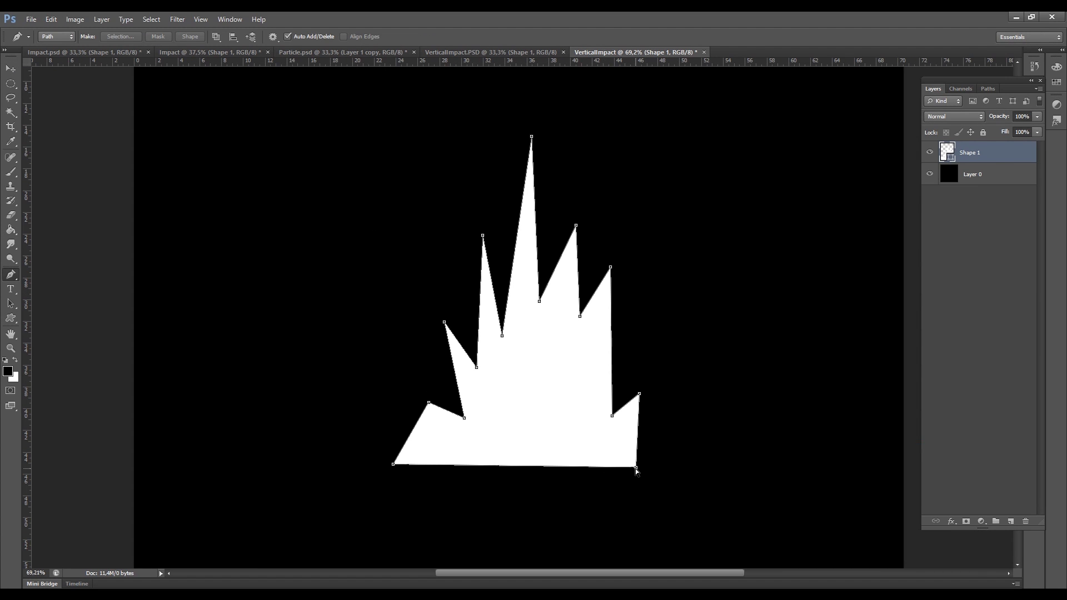
pyautogui.keyDown('ctrl'); pyautogui.moveTo(637, 472); pyautogui.dragTo(679, 465); pyautogui.keyUp('ctrl')
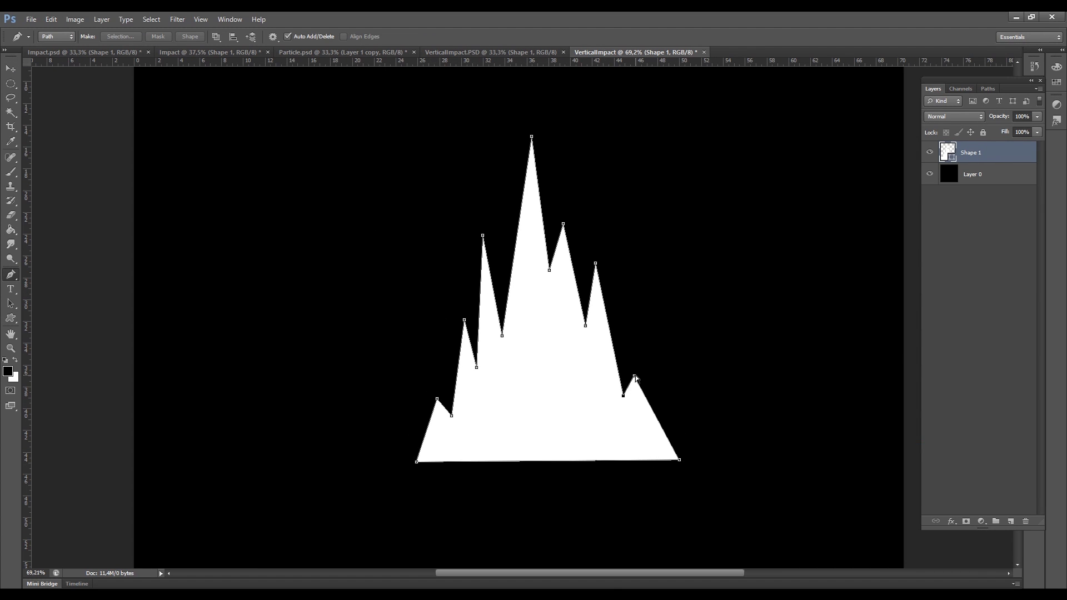
pyautogui.keyDown('alt'); pyautogui.scroll(-3, 786, 215); pyautogui.keyUp('alt')
pyautogui.hotkey('ctrl', 't')
pyautogui.keyDown('alt'); pyautogui.keyDown('shift'); pyautogui.moveTo(599, 211); pyautogui.dragTo(632, 146); pyautogui.keyUp('shift'); pyautogui.keyUp('alt')
pyautogui.press('Return')
# - Add a soft white Outer Glow to the Shape 1 layer with an increased size and minimal spread
pyautogui.doubleClick(949, 152)
pyautogui.click(666, 245)
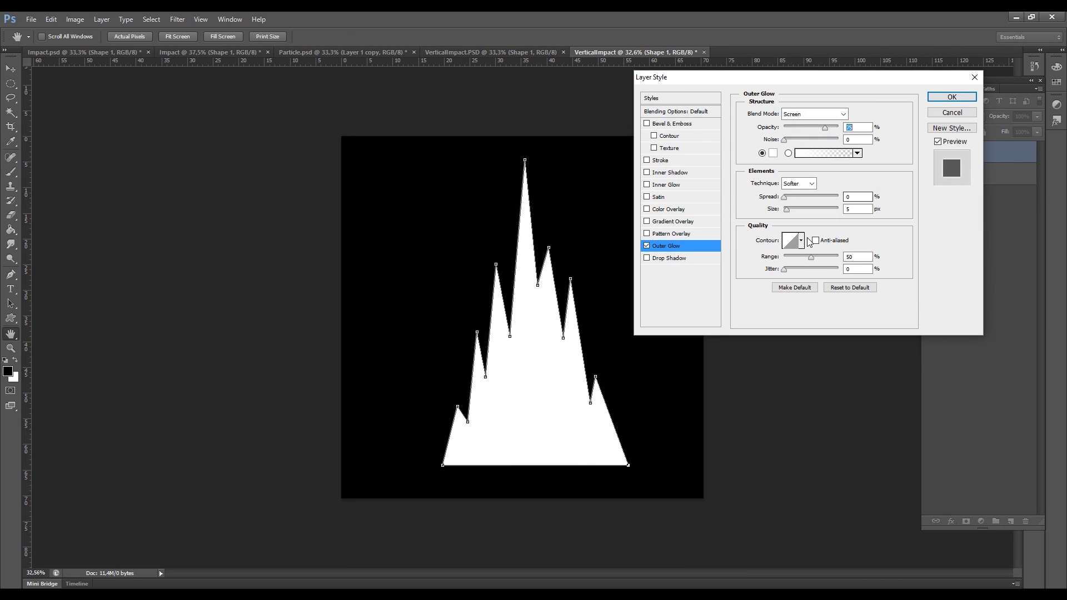
pyautogui.moveTo(786, 209); pyautogui.dragTo(799, 209)
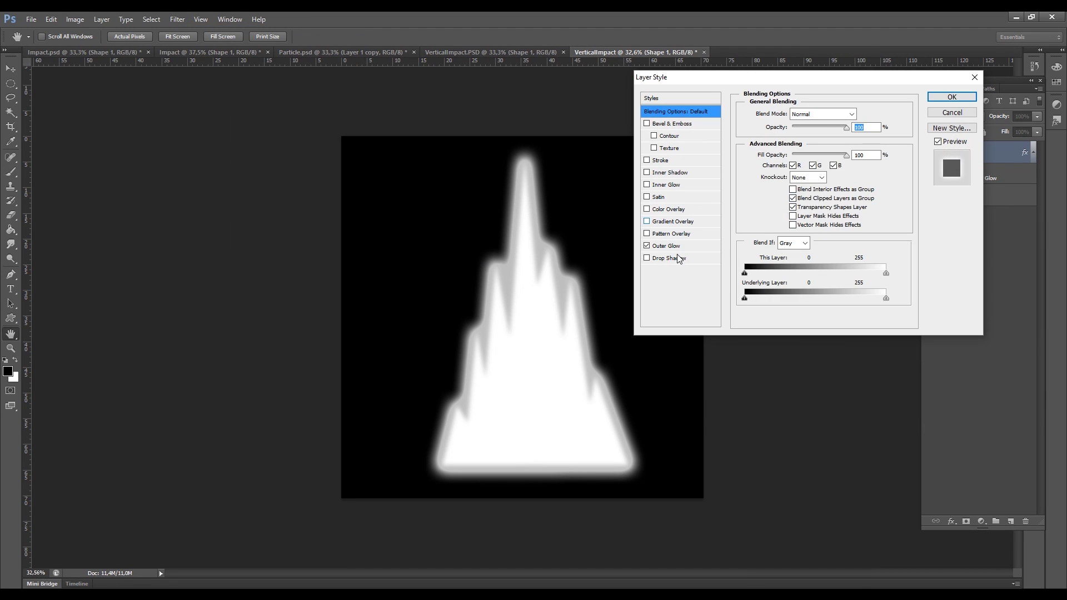
pyautogui.click(666, 246)
pyautogui.moveTo(787, 197); pyautogui.dragTo(784, 197)
pyautogui.press('Return')
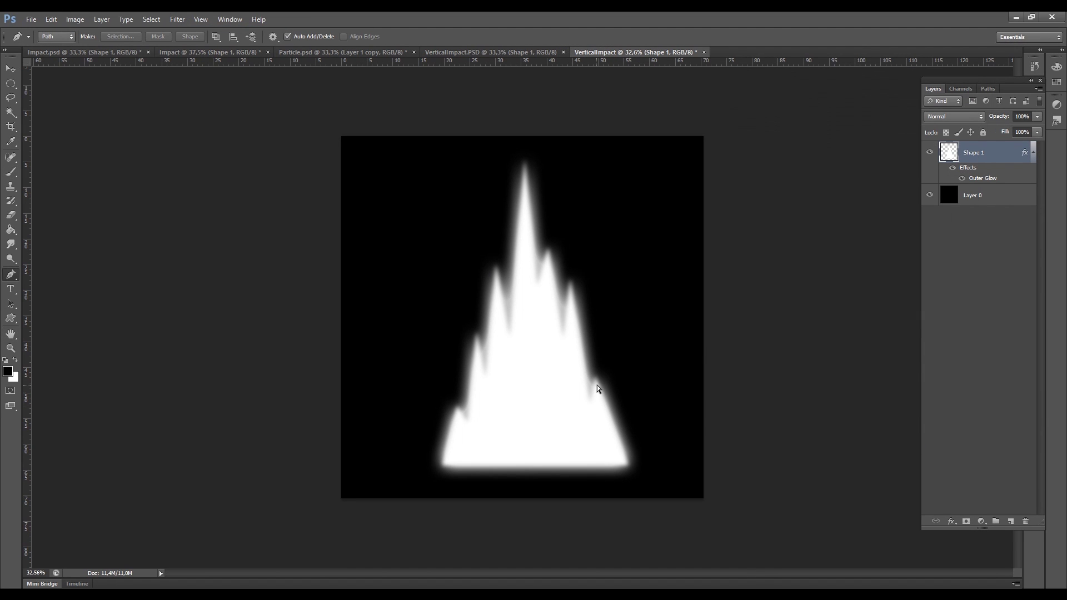
# - Hide the black Layer 0, save the document as VerticalImpact02.psd and save a PNG copy named VerticalImpact02
pyautogui.click(929, 195)
pyautogui.hotkey('ctrl', 'shift', 's')
pyautogui.press('Return')
pyautogui.hotkey('ctrl', 'shift', 's')
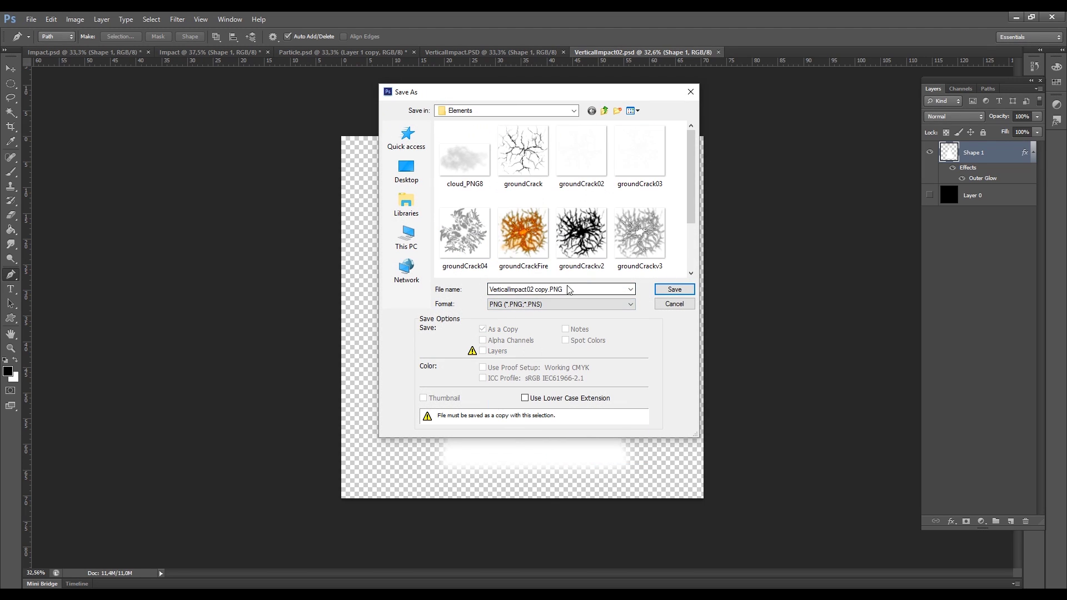
pyautogui.write('VerticalImpact02')
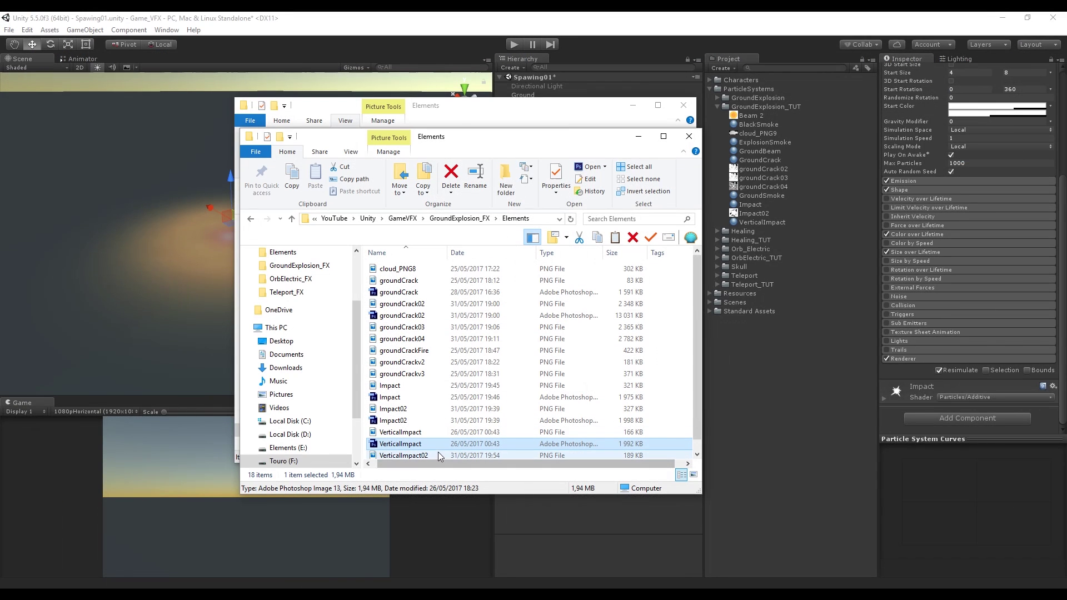
# - Import the VerticalImpact02 PNG from the Elements folder into Unity's GroundExplosion_TUT folder
pyautogui.scroll(-1, 438, 452)
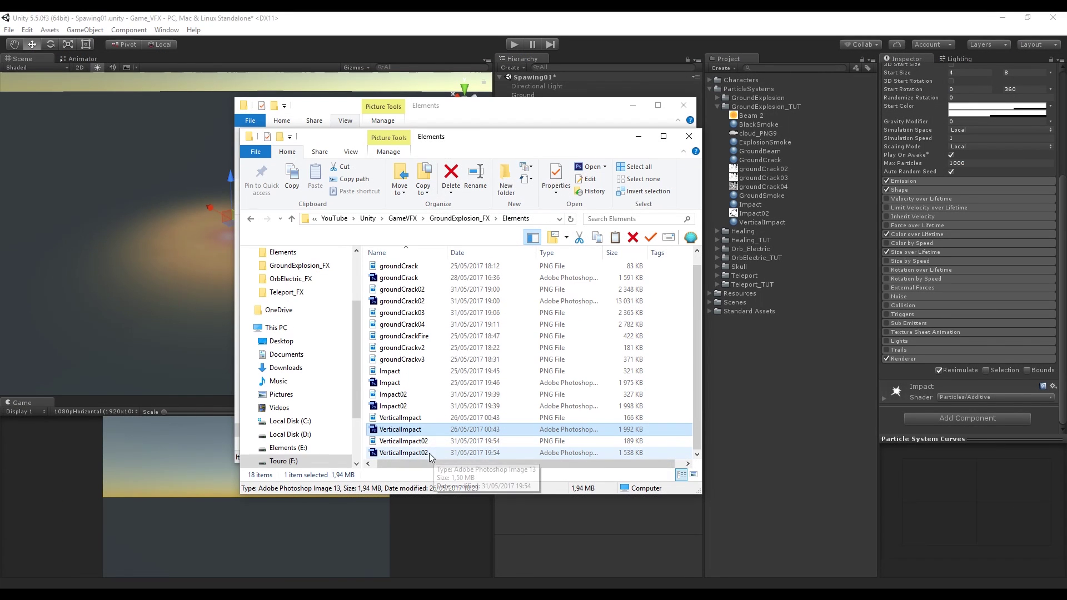
pyautogui.moveTo(439, 442); pyautogui.dragTo(731, 74)
pyautogui.moveTo(765, 105); pyautogui.dragTo(765, 106)
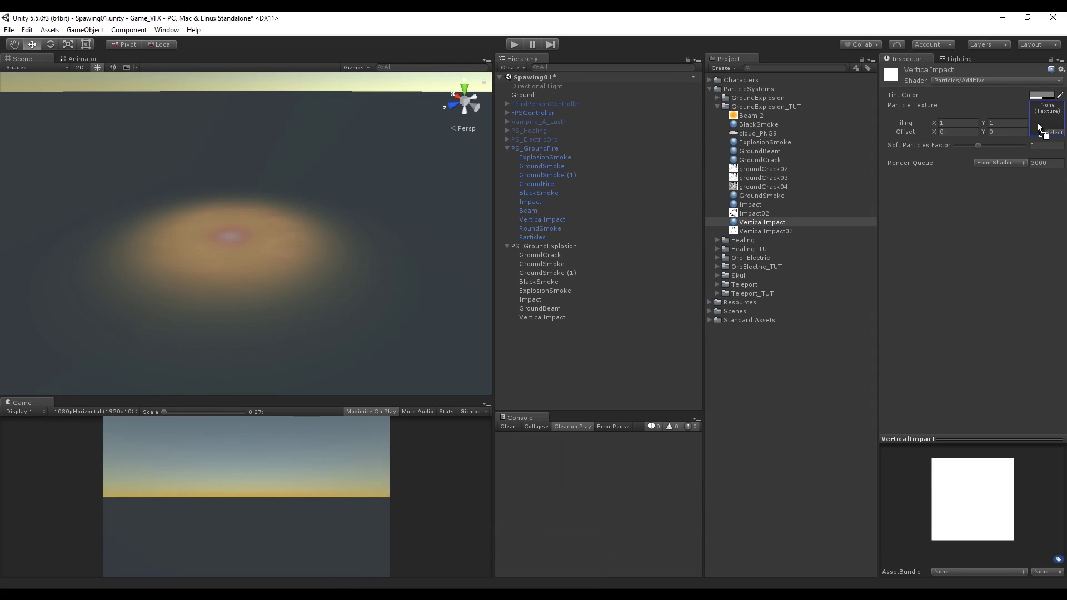
# - Assign the VerticalImpact02 texture to the VerticalImpact material and apply that material to the VerticalImpact particle system
pyautogui.moveTo(1038, 122); pyautogui.dragTo(1038, 123)
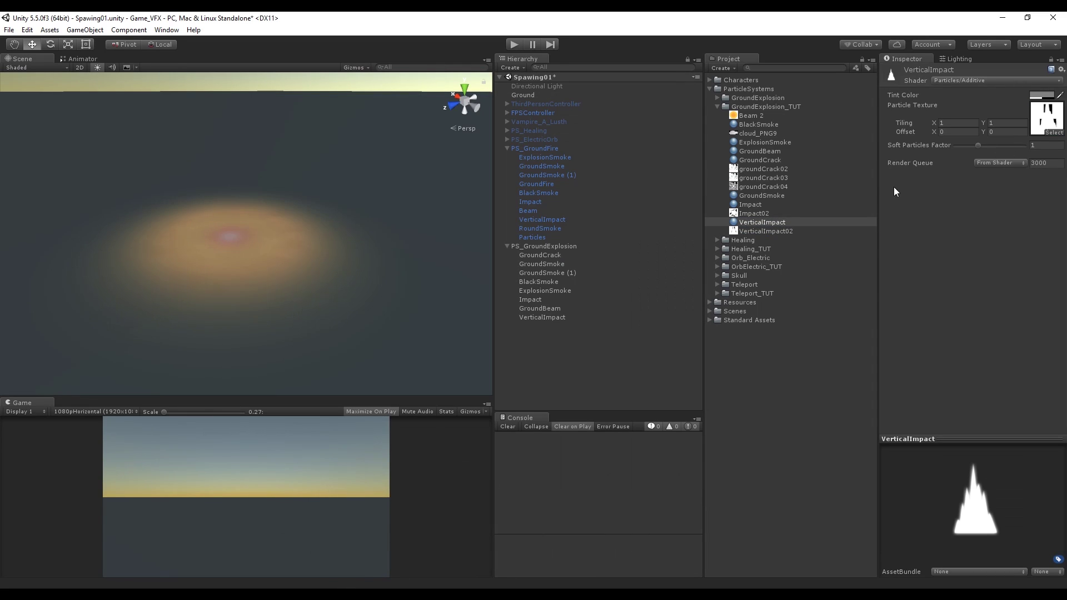
pyautogui.click(542, 317)
pyautogui.moveTo(759, 222); pyautogui.dragTo(545, 318)
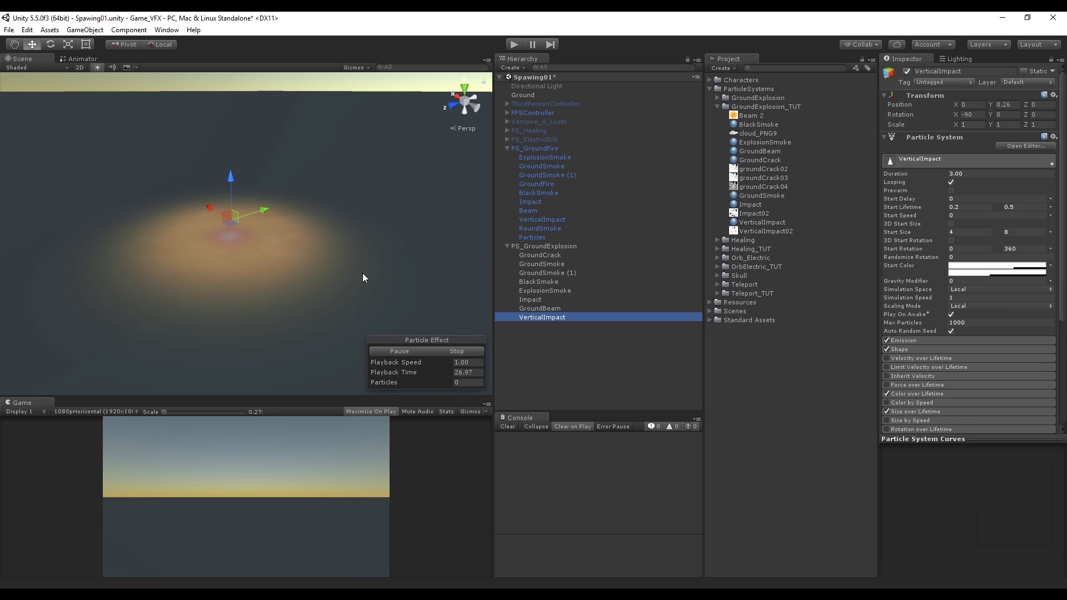
# - Set the VerticalImpact renderer's Render Mode to Vertical Billboard
pyautogui.scroll(-5, 969, 363)
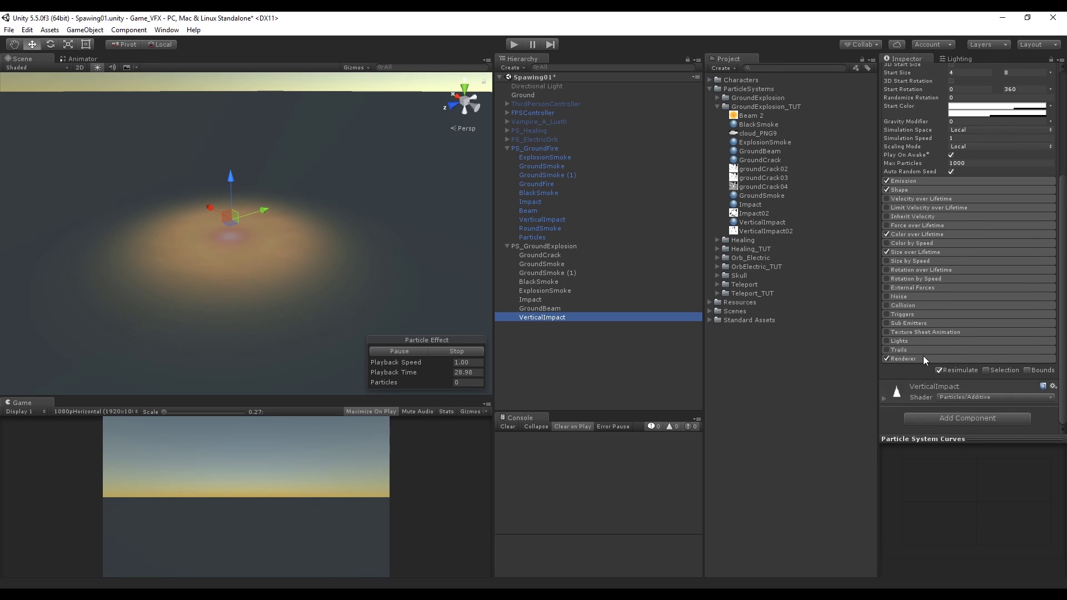
pyautogui.click(923, 359)
pyautogui.click(979, 368)
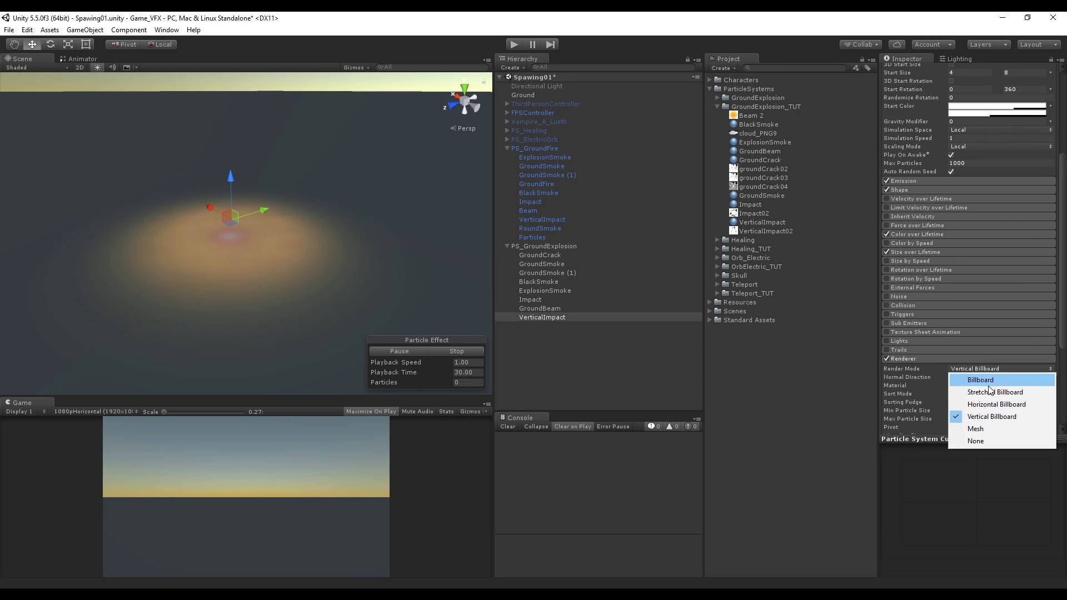
pyautogui.click(991, 419)
# - Set VerticalImpact's Start Speed to -0.06 and its maximum Start Rotation to 0
pyautogui.click(948, 212)
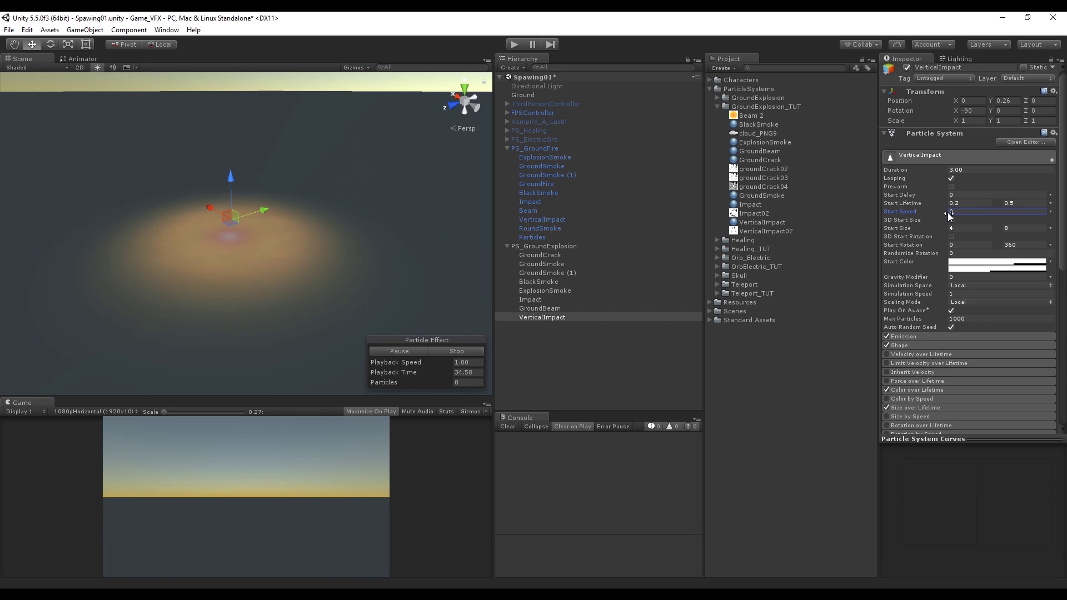
pyautogui.press('BackSpace')
pyautogui.write('6')
pyautogui.click(1022, 246)
# - Reduce the VerticalImpact cone shape's radius to 0.43 and set Start Size to a random value between 18 and 25
pyautogui.click(906, 348)
pyautogui.scroll(-3, 948, 354)
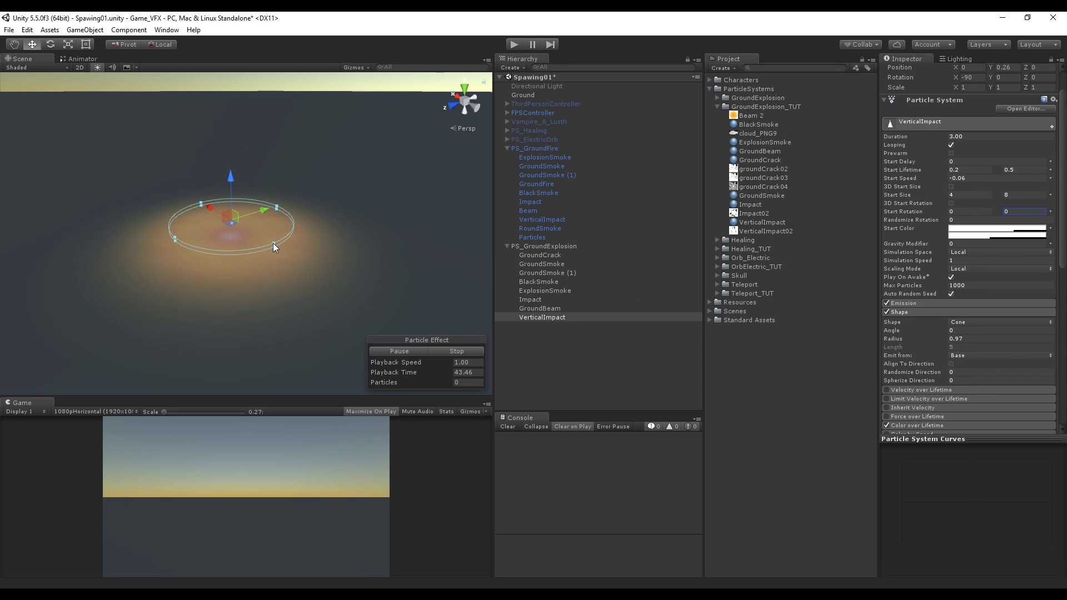
pyautogui.moveTo(939, 337); pyautogui.dragTo(928, 341)
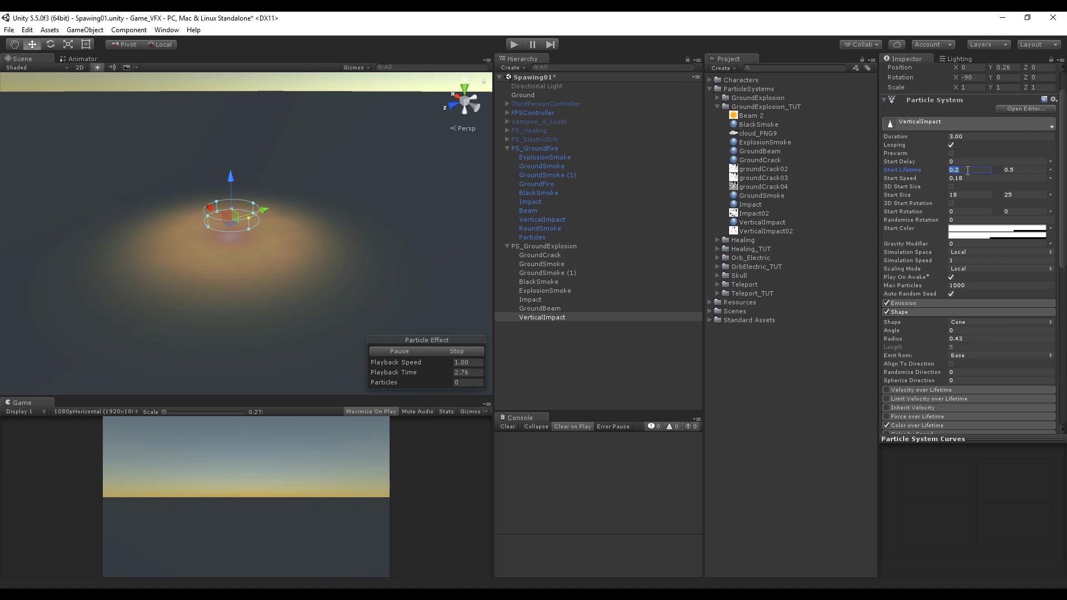
# - Set VerticalImpact's Start Lifetime to a random value between 0.4 and 1 and its Start Speed to 0.01
pyautogui.write('0.4')
pyautogui.press('Tab')
pyautogui.write('1')
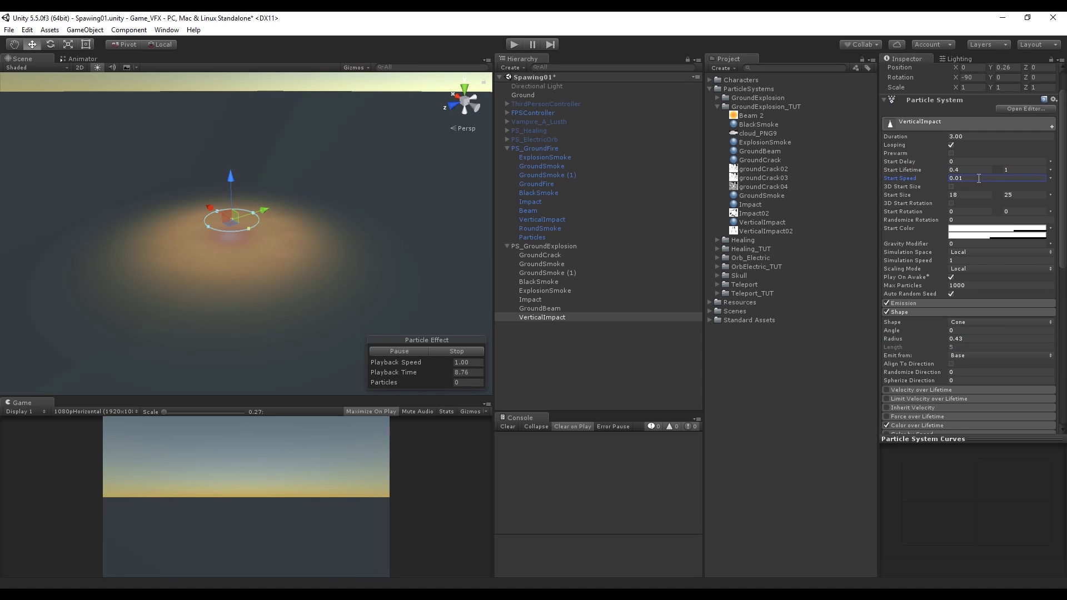
# - Set VerticalImpact's emission burst at 0.20 to a minimum and maximum of 4 particles
pyautogui.click(939, 312)
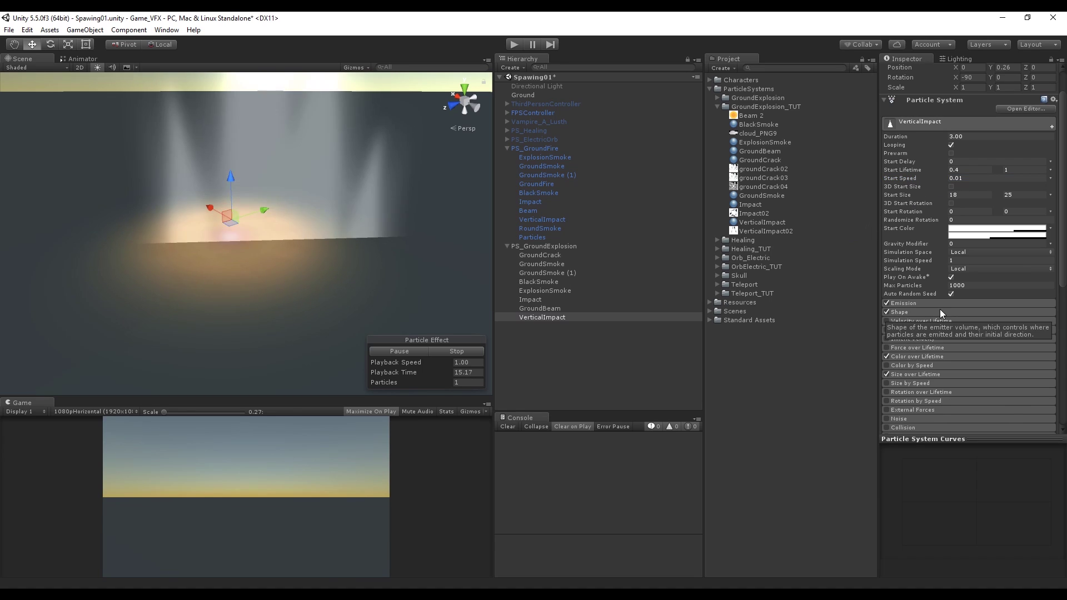
pyautogui.click(939, 303)
pyautogui.click(998, 350)
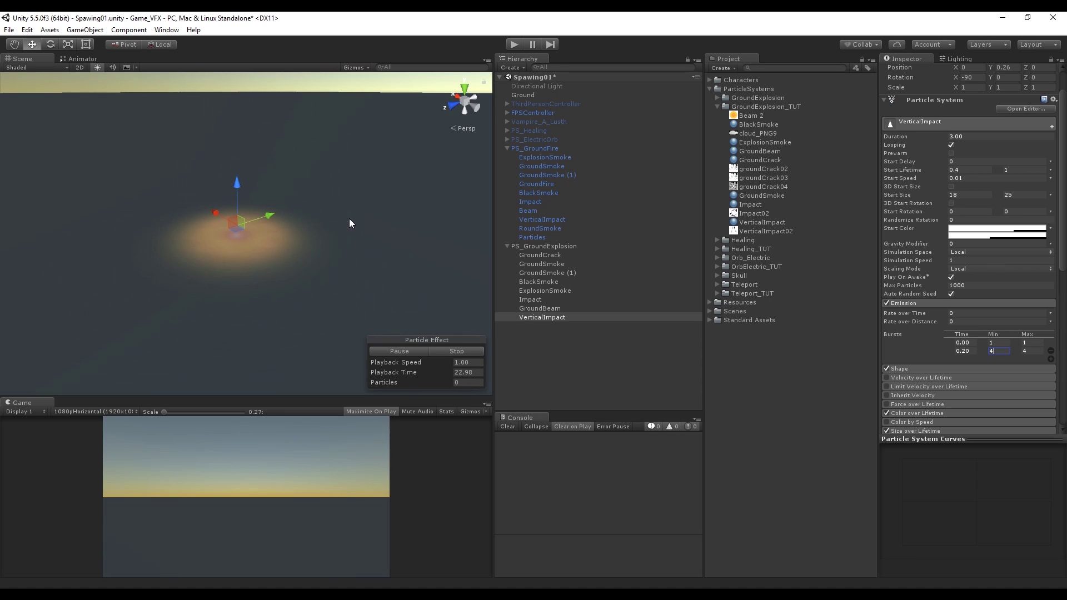
# - Set VerticalImpact's two random Start Colors to a semi-transparent orange and the lighter orange F4B46A6C
pyautogui.keyDown('alt'); pyautogui.moveTo(350, 220); pyautogui.dragTo(367, 156); pyautogui.keyUp('alt')
pyautogui.click(550, 317)
pyautogui.click(997, 228)
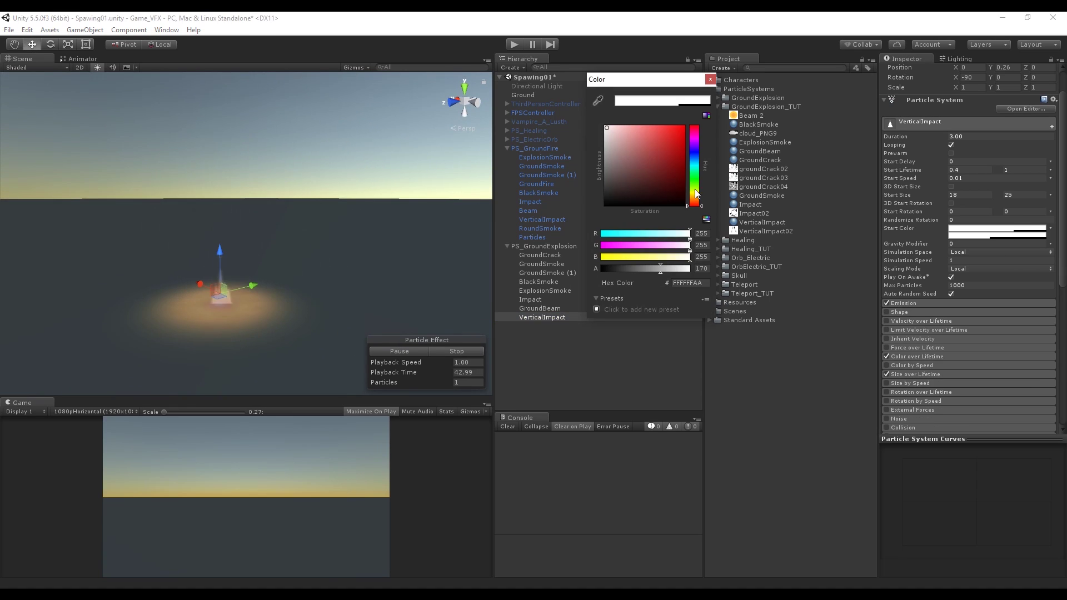
pyautogui.moveTo(633, 166); pyautogui.dragTo(657, 123)
pyautogui.click(998, 235)
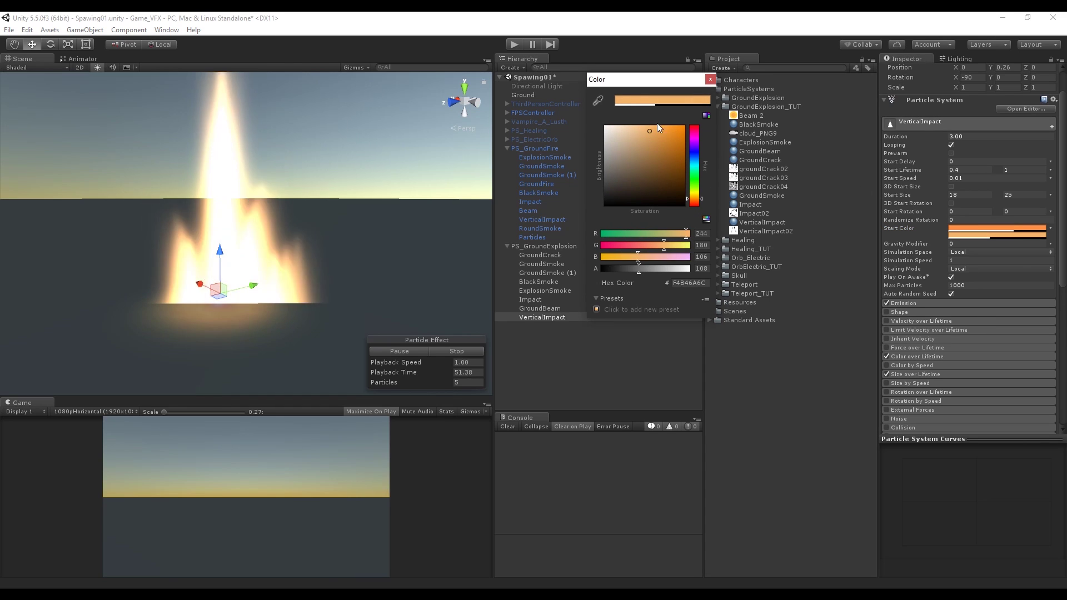
pyautogui.click(710, 79)
# - Apply the red-to-yellow fading gradient preset to VerticalImpact's Color over Lifetime and change its first colour key to orange
pyautogui.click(919, 357)
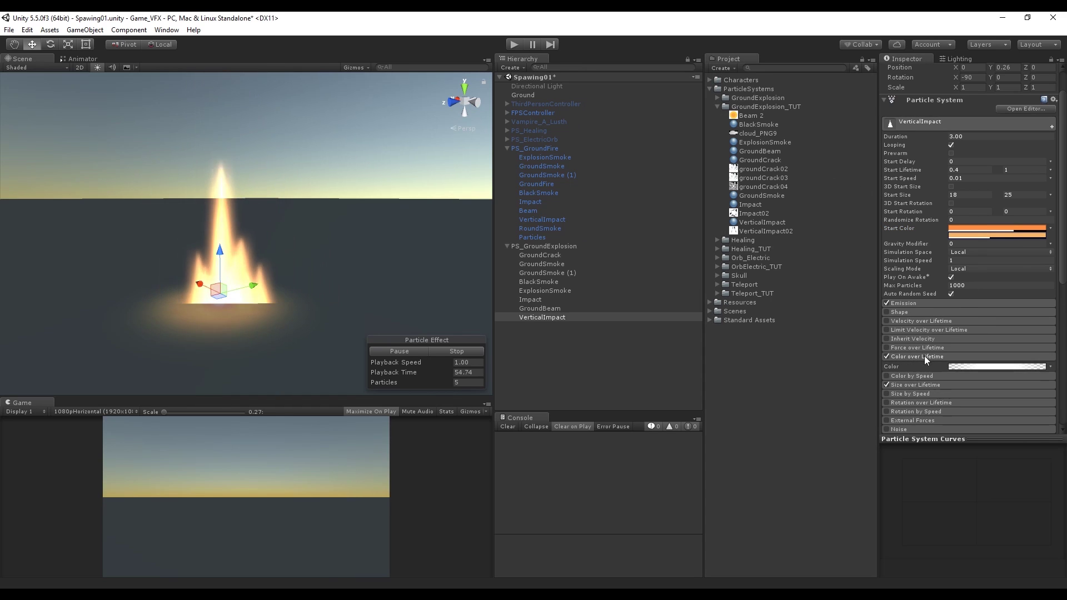
pyautogui.click(967, 367)
pyautogui.click(552, 269)
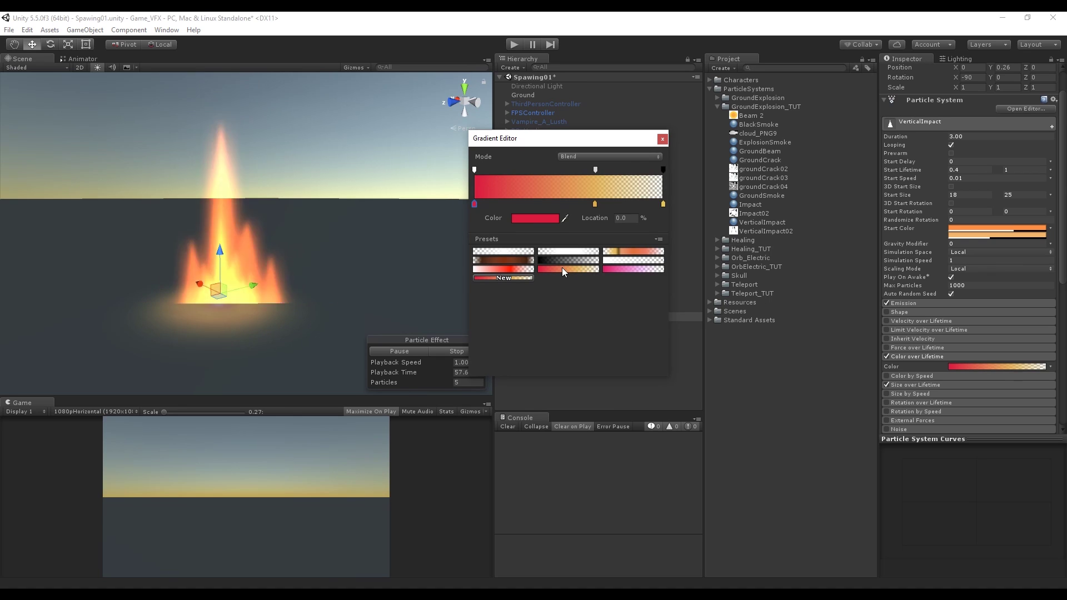
pyautogui.click(535, 218)
pyautogui.moveTo(639, 139); pyautogui.dragTo(651, 134)
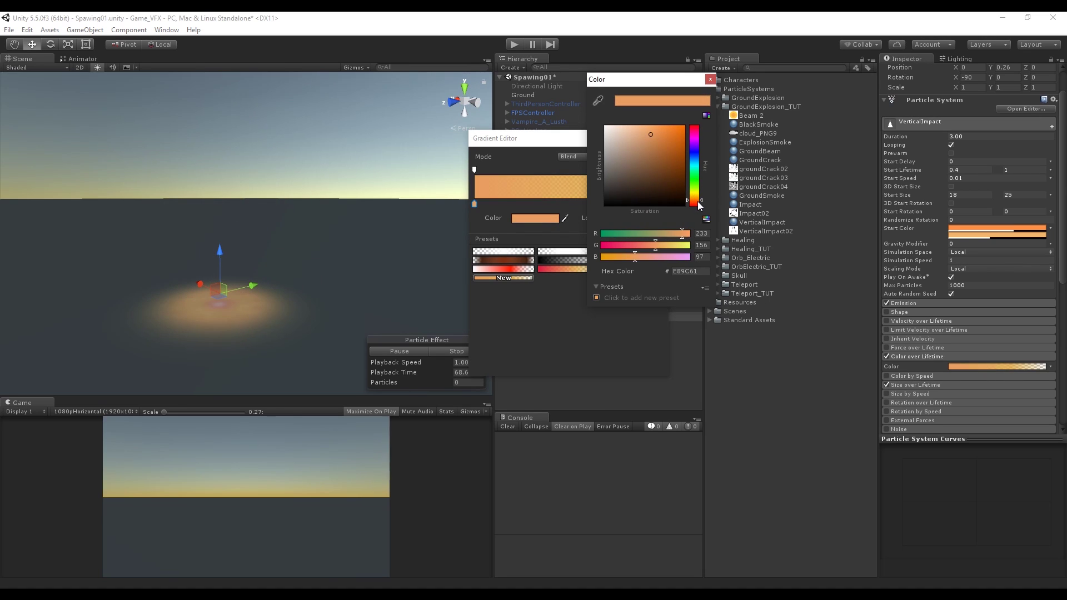
# - Enable 3D Start Rotation on VerticalImpact with a random Z rotation between 10 and -10
pyautogui.click(904, 226)
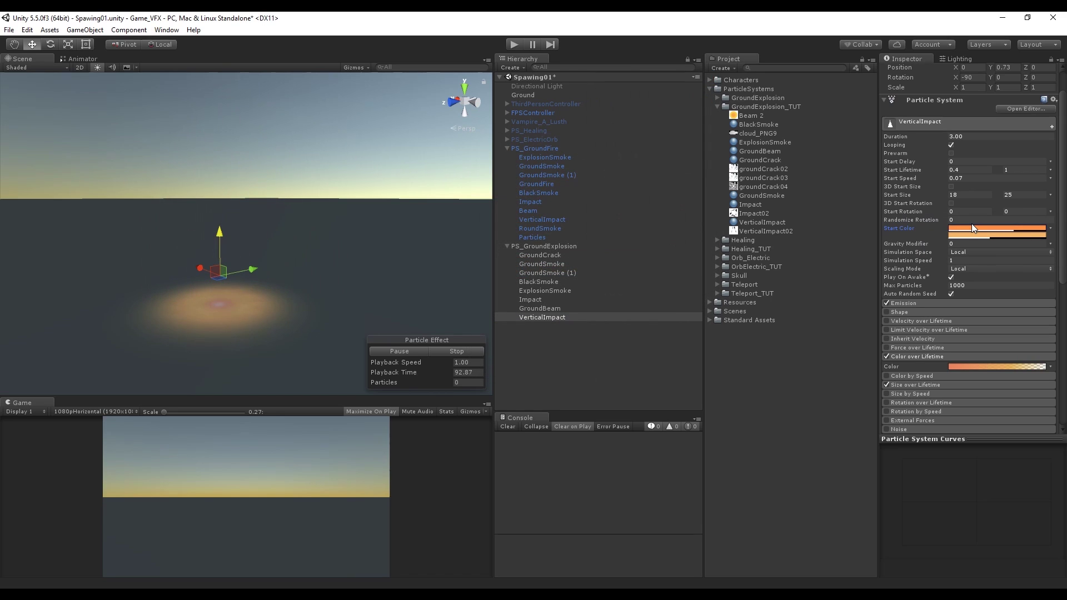
pyautogui.click(951, 204)
pyautogui.click(1014, 211)
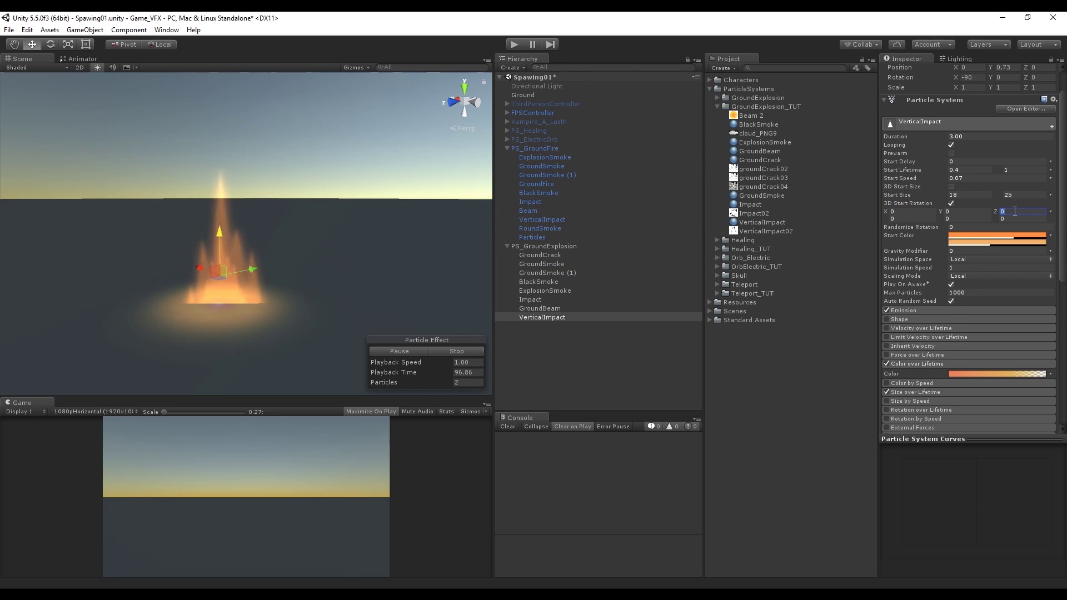
pyautogui.write('1')
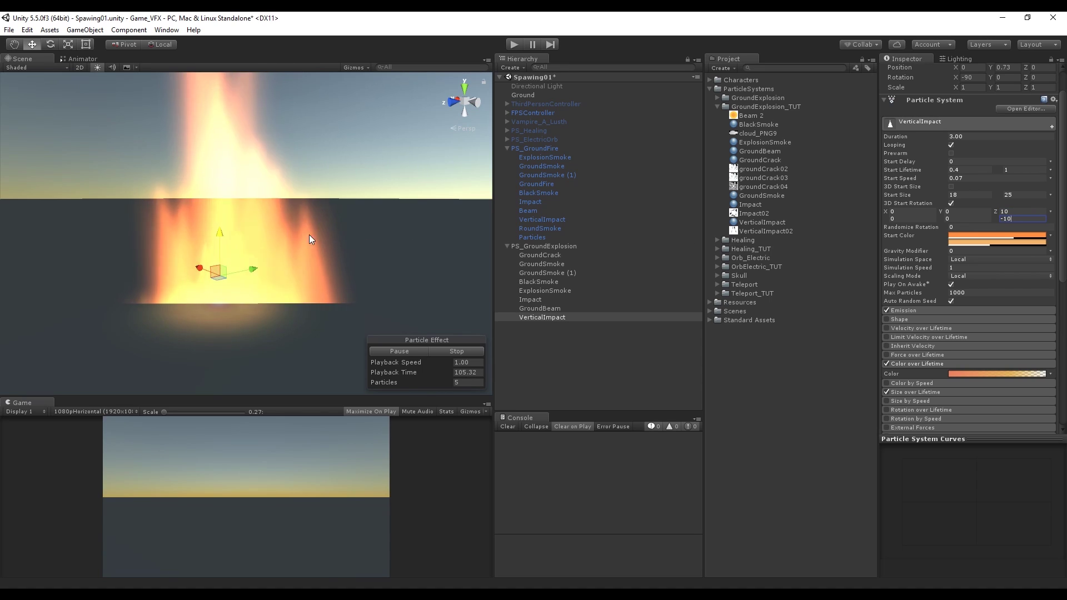
pyautogui.click(929, 311)
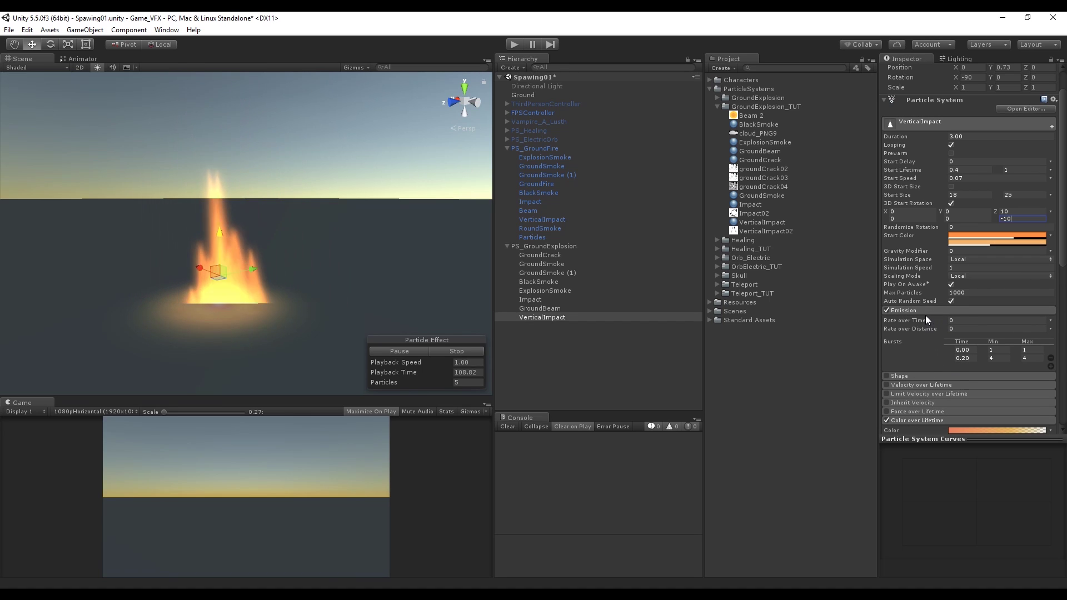
pyautogui.click(928, 312)
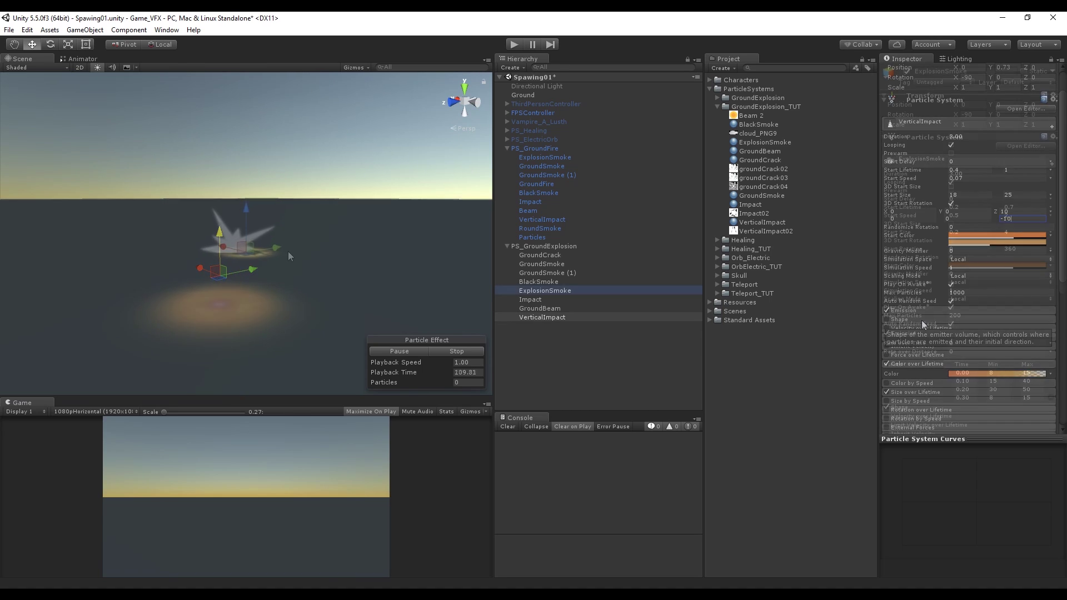
# - Duplicate the ExplosionSmoke layer of PS_GroundExplosion and name the copy RoundSmoke
pyautogui.rightClick(571, 291)
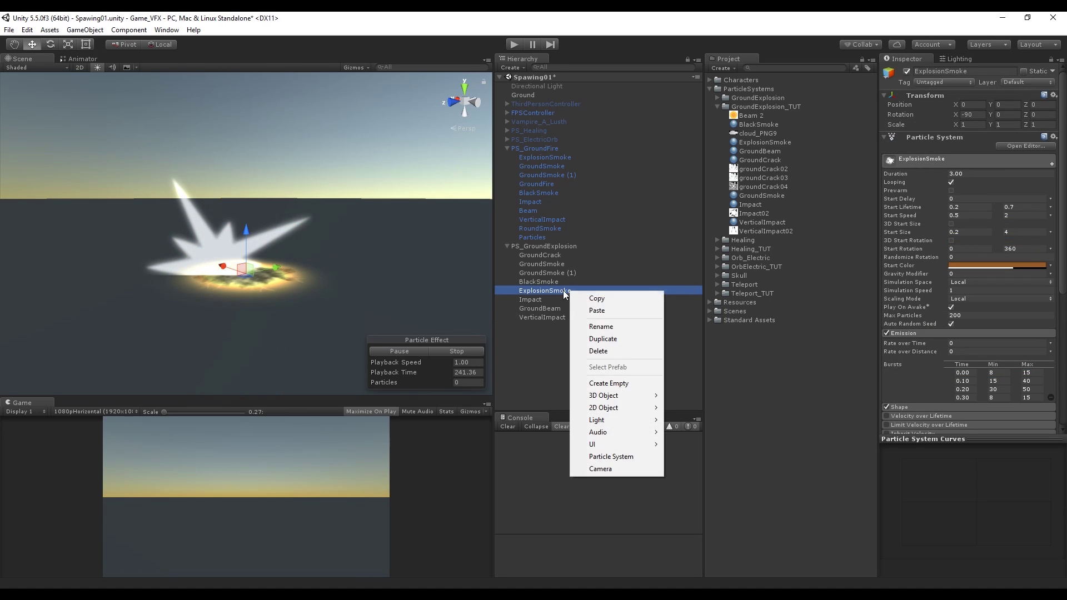
pyautogui.click(603, 338)
pyautogui.click(944, 69)
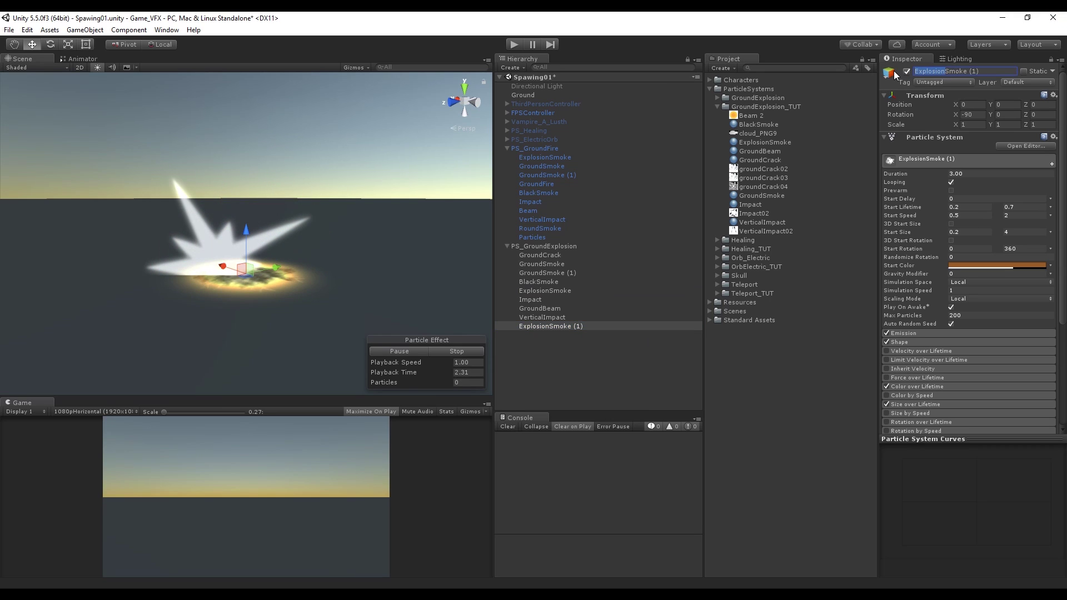
pyautogui.write('RoundSmoke')
pyautogui.press('Return')
# - Change RoundSmoke's shape to a cone emitting from Volume Shell, with an angle of about 82, radius about 1.53 and length about 0.48
pyautogui.click(968, 342)
pyautogui.click(979, 352)
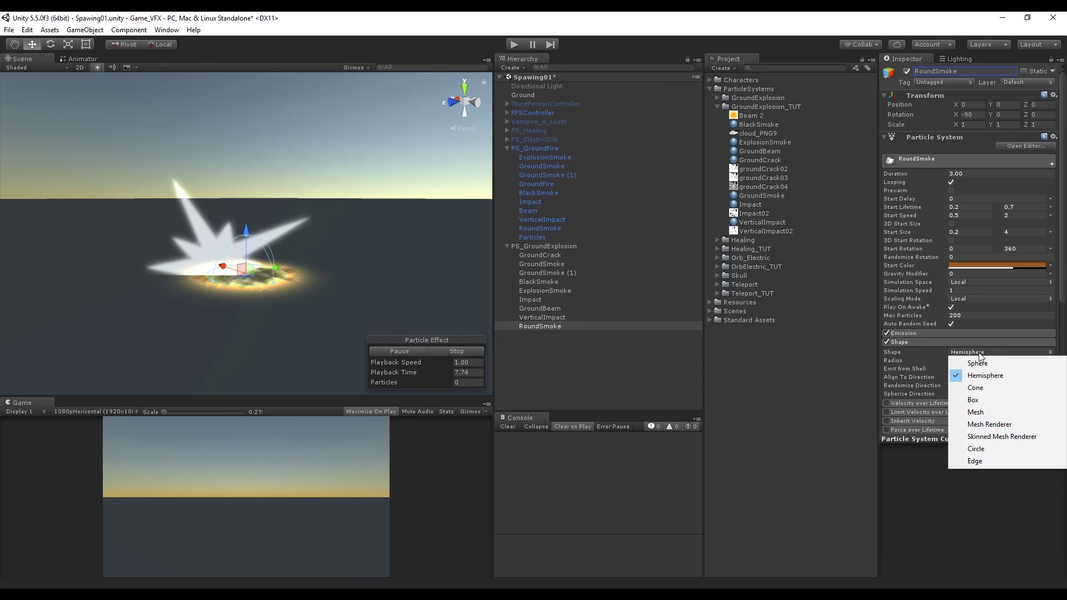
pyautogui.click(992, 388)
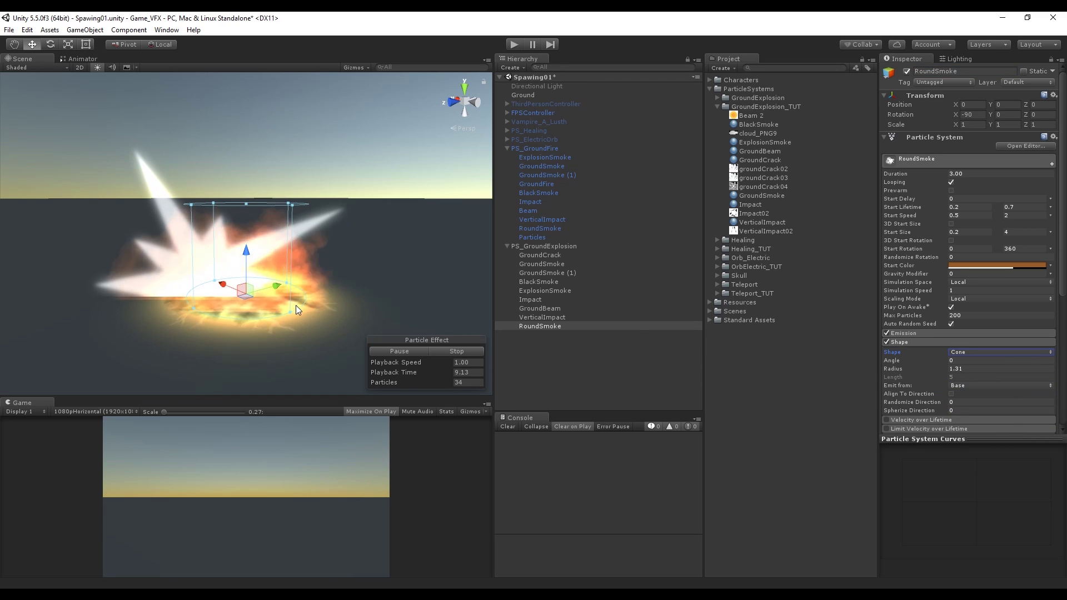
pyautogui.moveTo(289, 313); pyautogui.dragTo(323, 308)
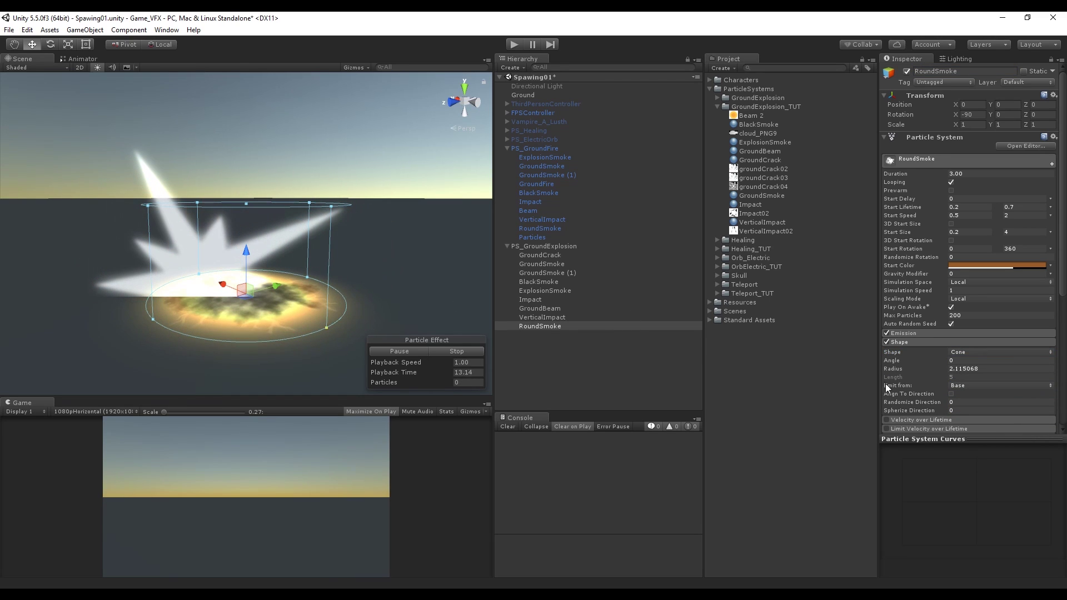
pyautogui.click(983, 385)
pyautogui.click(998, 433)
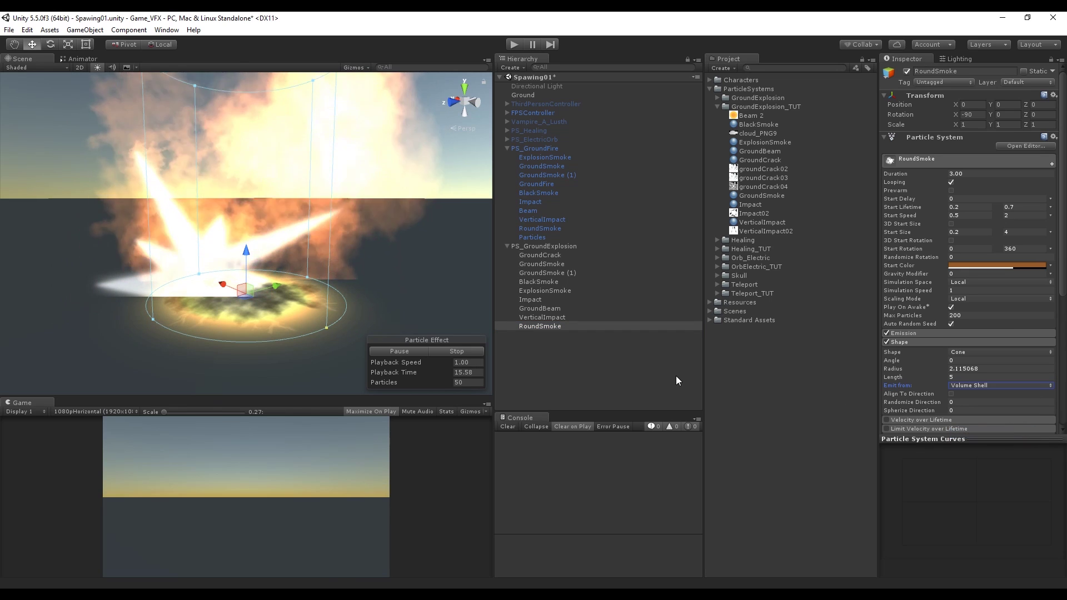
pyautogui.moveTo(249, 80); pyautogui.dragTo(398, 293)
pyautogui.moveTo(300, 297); pyautogui.dragTo(279, 295)
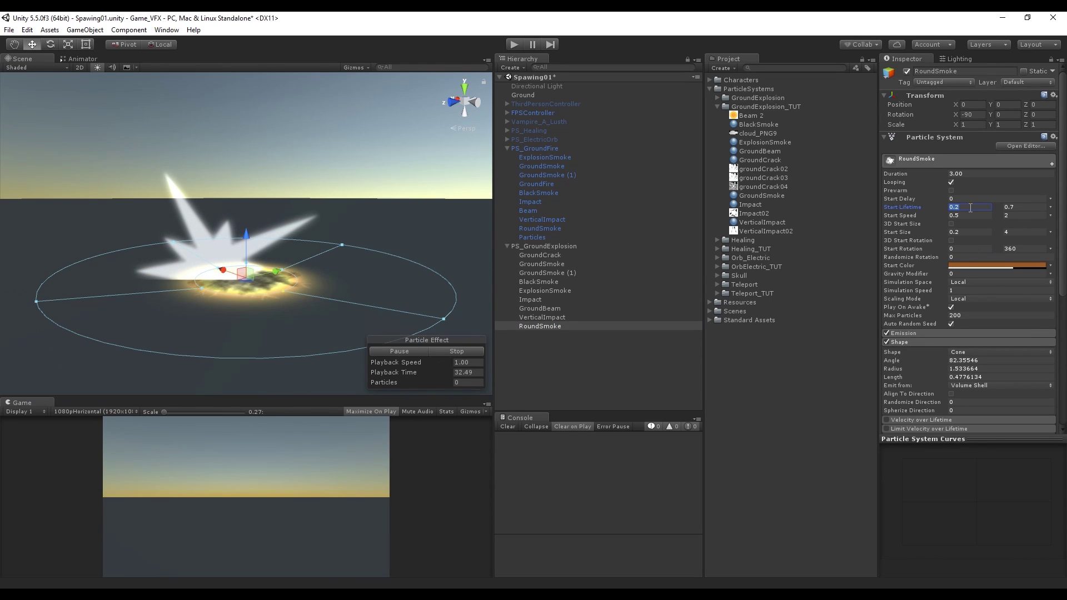
# - Set RoundSmoke's Start Lifetime to a random value between 0.7 and 1.5 and give Size over Lifetime a rising curve
pyautogui.write('0.7')
pyautogui.press('Tab')
pyautogui.scroll(-5, 971, 250)
pyautogui.click(887, 339)
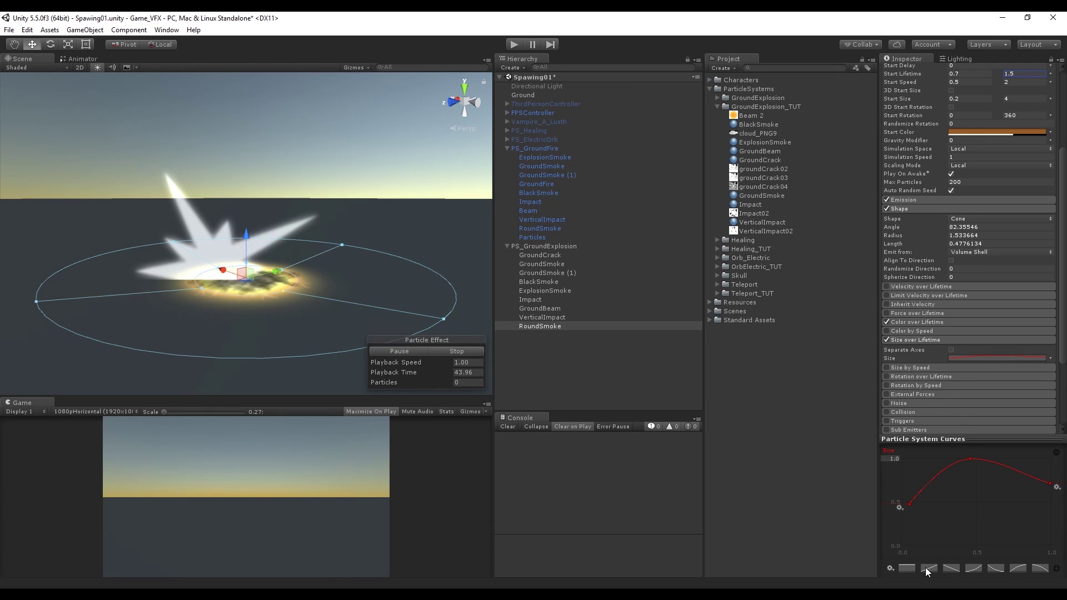
pyautogui.click(927, 568)
pyautogui.doubleClick(970, 476)
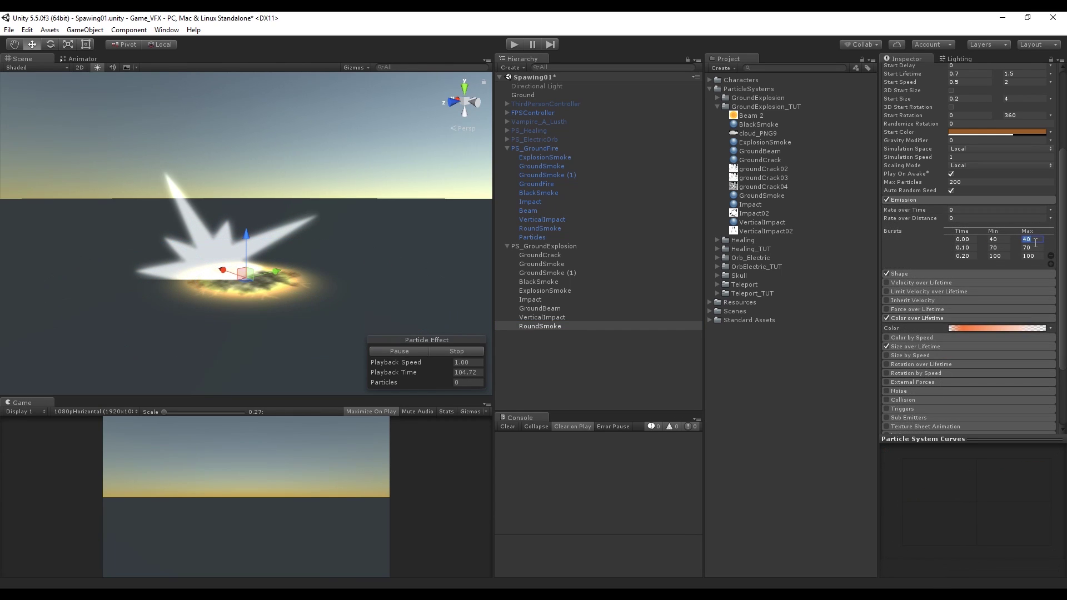
# - Set the maximum particles of RoundSmoke's emission bursts to 70 at 0.00, 100 at 0.10 and 200 at 0.20
pyautogui.write('70')
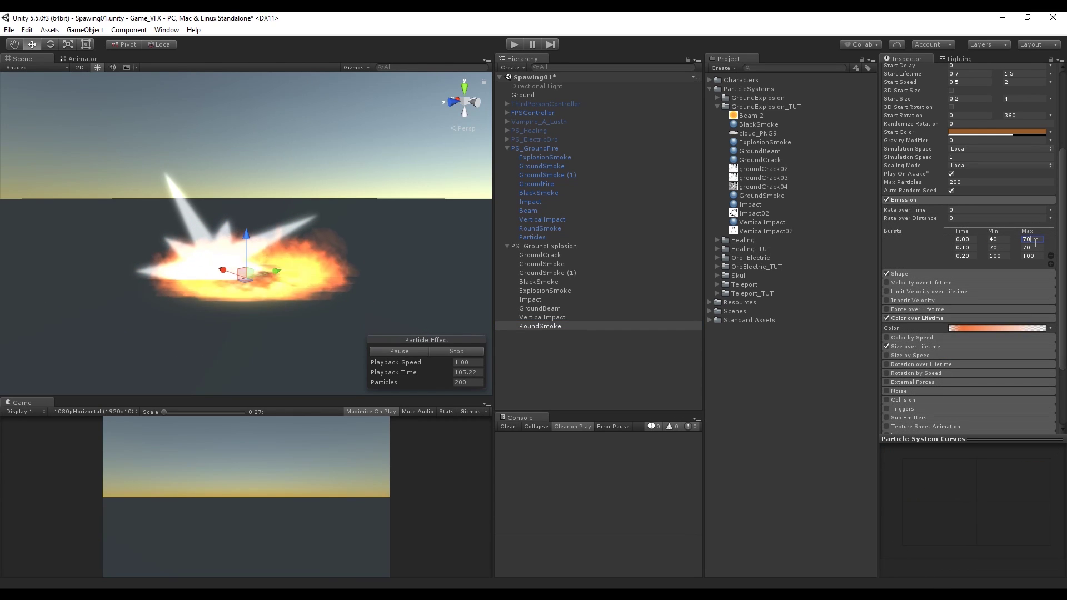
pyautogui.press('Tab')
pyautogui.press('Tab')
pyautogui.press('Tab')
pyautogui.write('100')
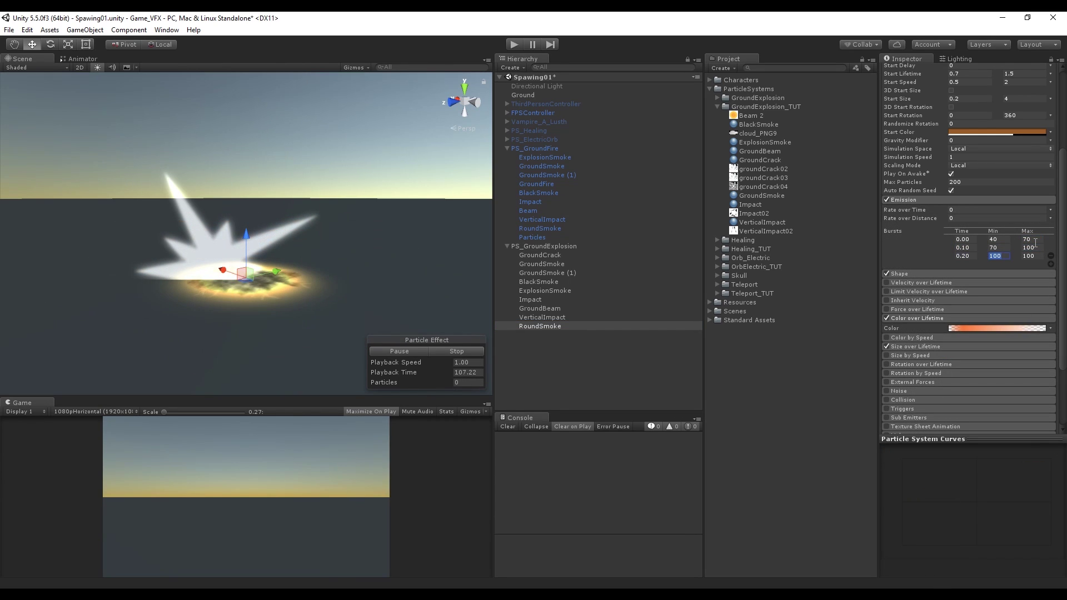
pyautogui.write('00')
# - Set RoundSmoke's maximum Start Size to 2.5 and its Max Particles to 500
pyautogui.click(634, 326)
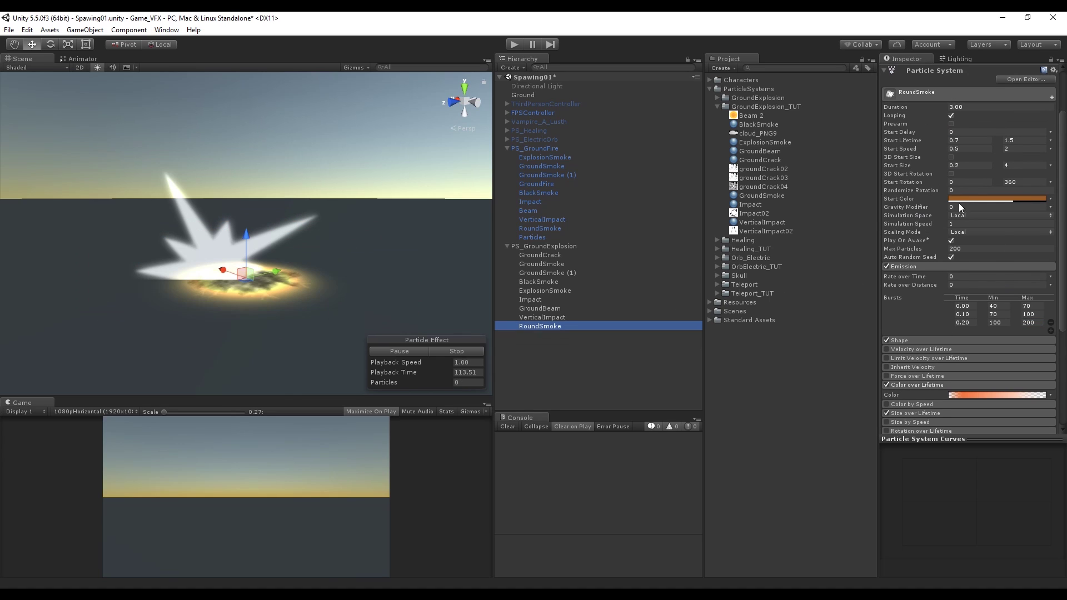
pyautogui.click(1029, 164)
pyautogui.write('2.5')
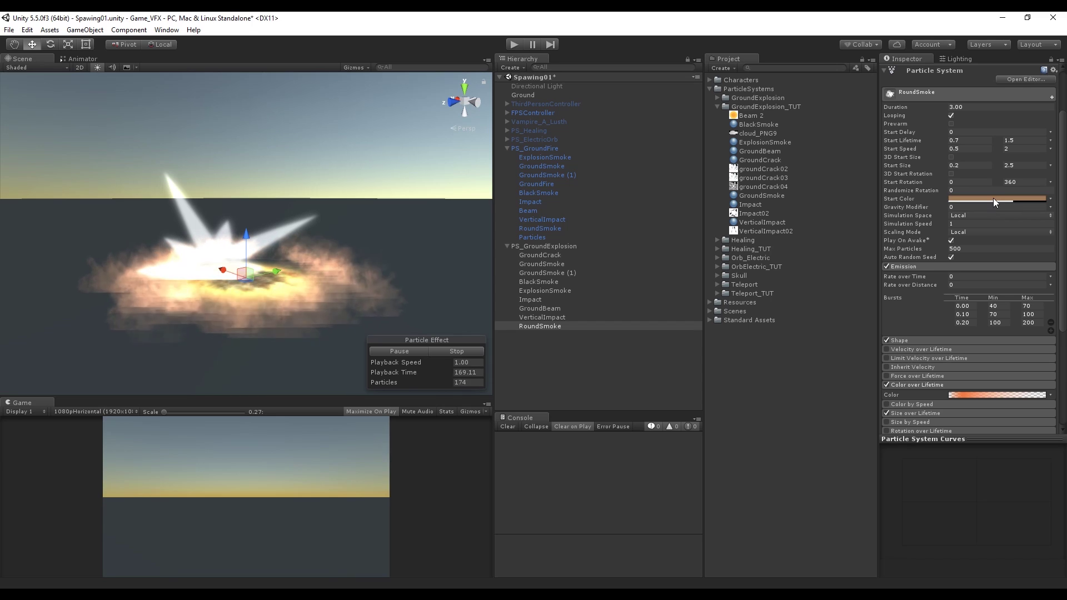
# - Lower the opacity of RoundSmoke's brown Start Color
pyautogui.click(993, 198)
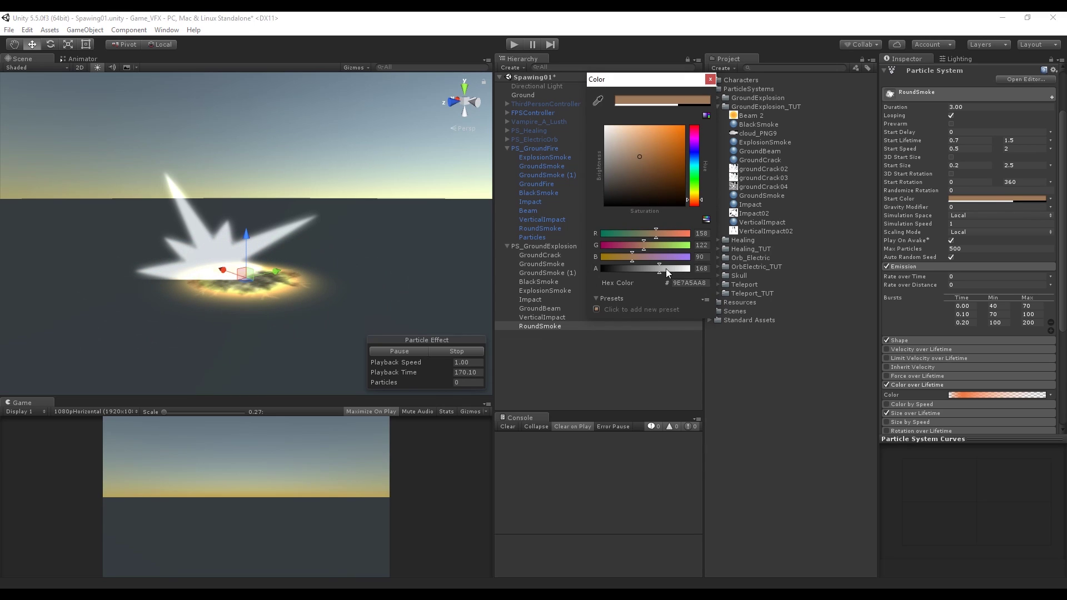
pyautogui.moveTo(640, 270); pyautogui.dragTo(627, 271)
pyautogui.click(710, 79)
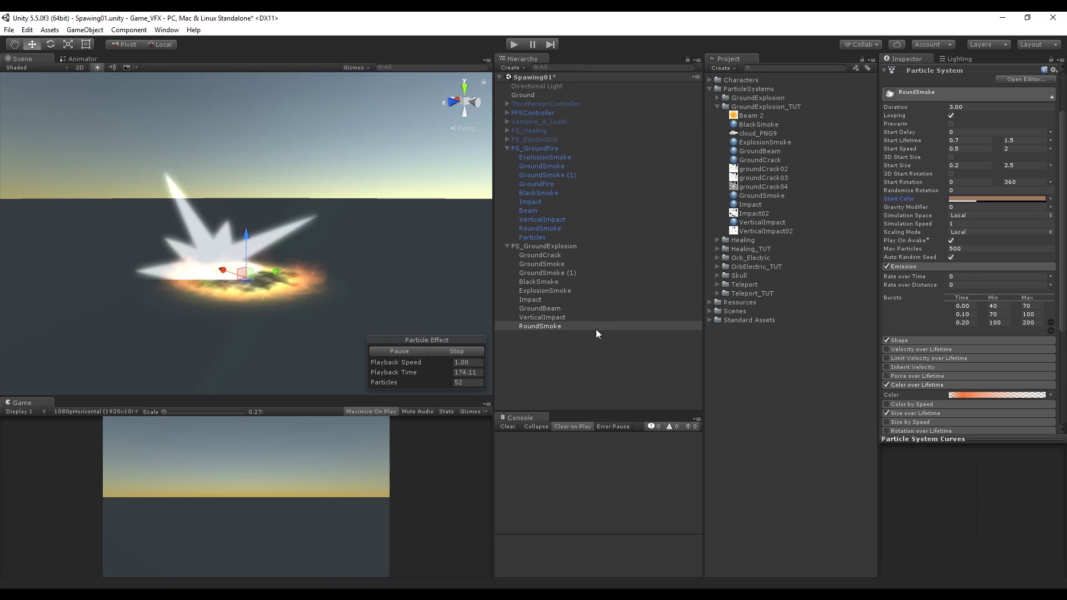
# - Add a new particle system named Particles under PS_GroundExplosion and set its X rotation to -90
pyautogui.rightClick(565, 247)
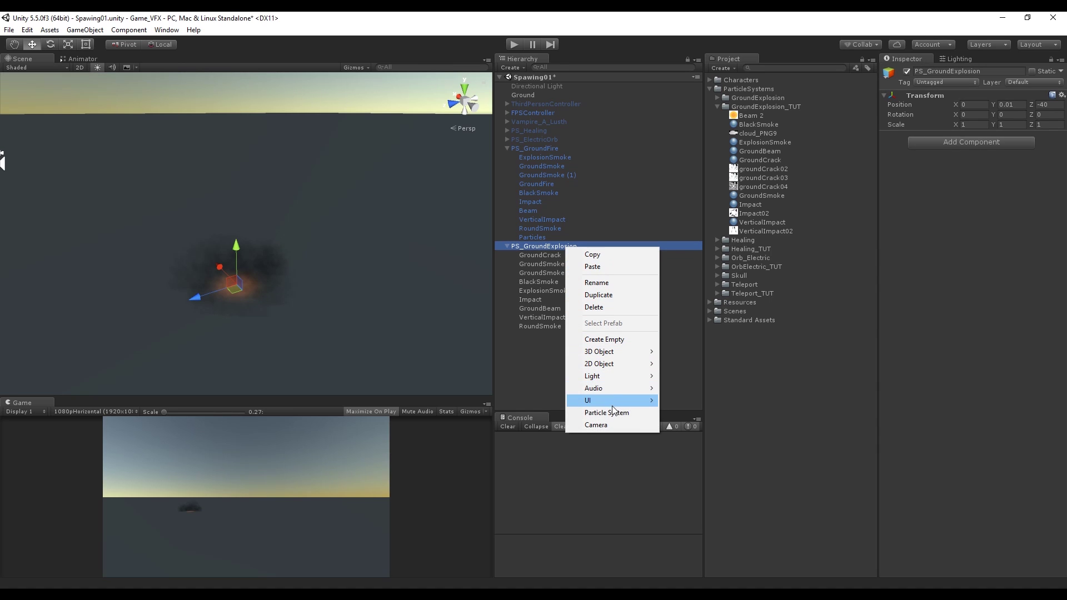
pyautogui.click(612, 412)
pyautogui.click(957, 71)
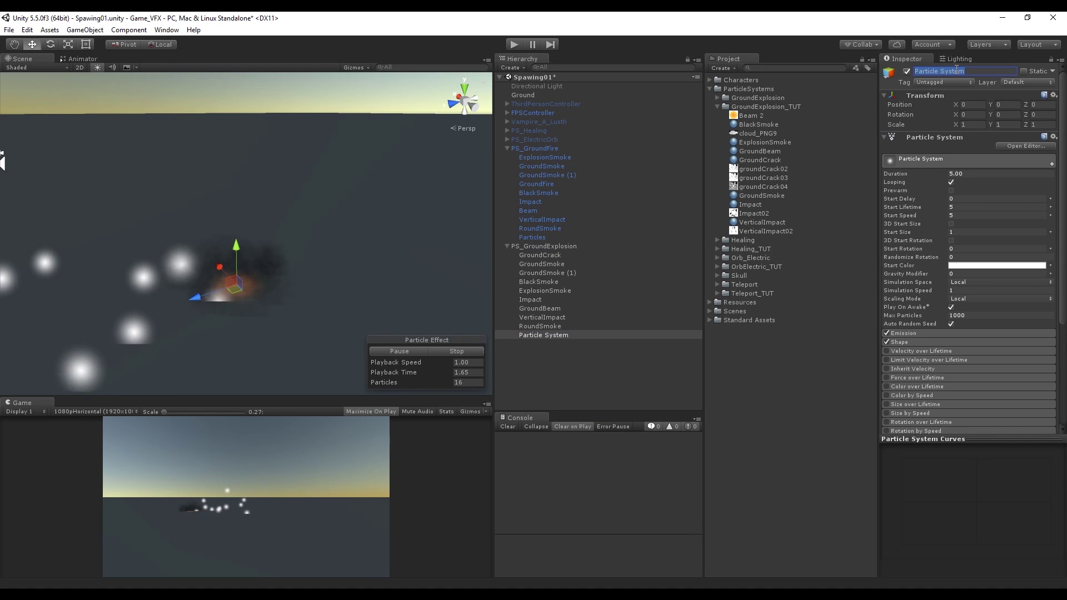
pyautogui.write('Particles')
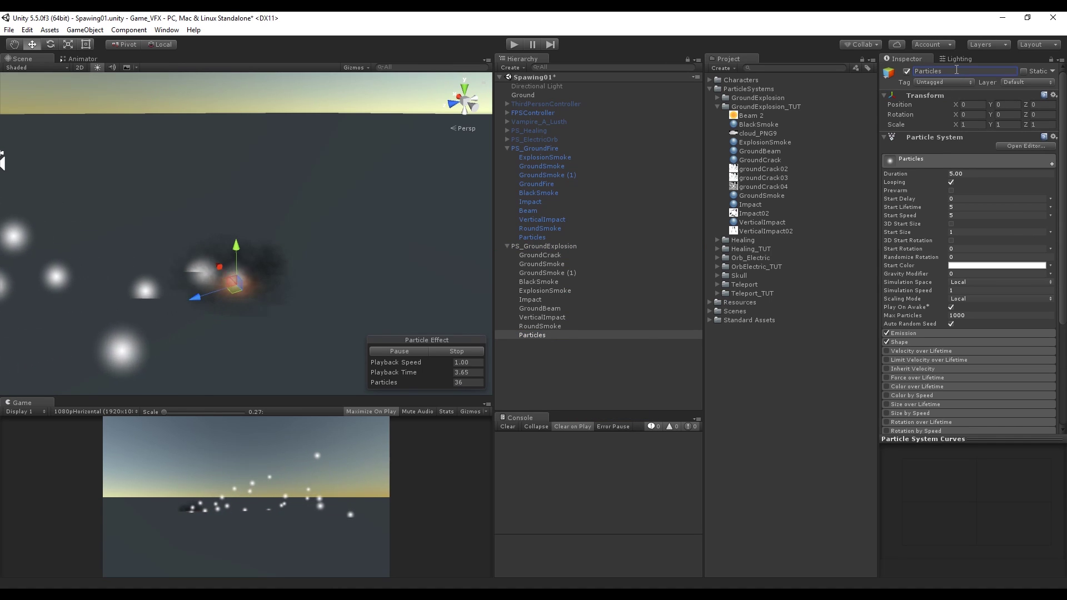
pyautogui.click(974, 114)
pyautogui.write('-90')
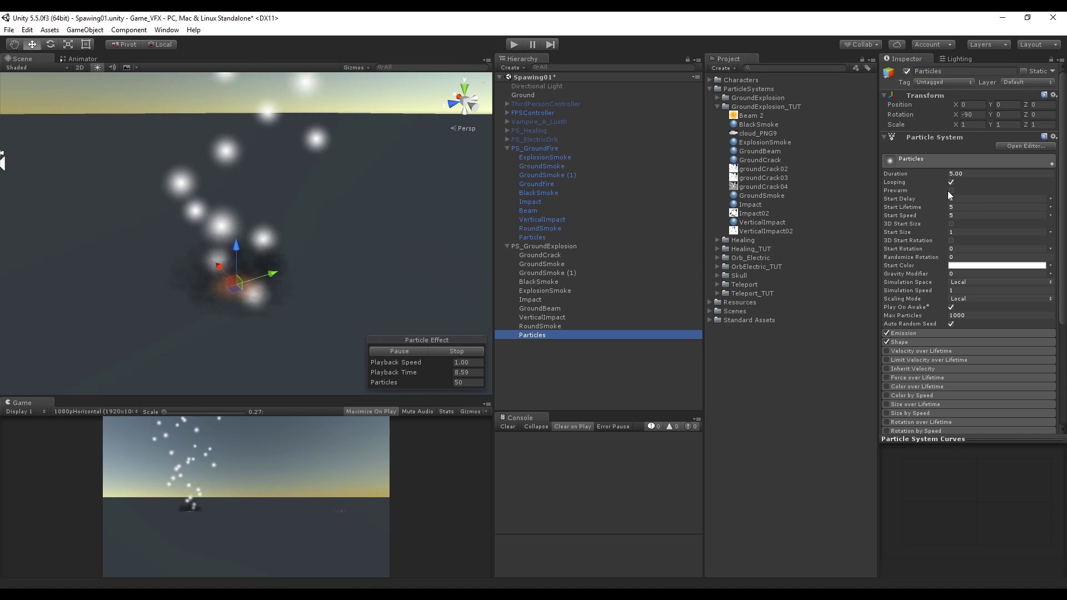
# - Set the Particles system's Duration to 3 and its Start Lifetime to a random value between 0.1 and 1.5
pyautogui.click(964, 174)
pyautogui.write('3')
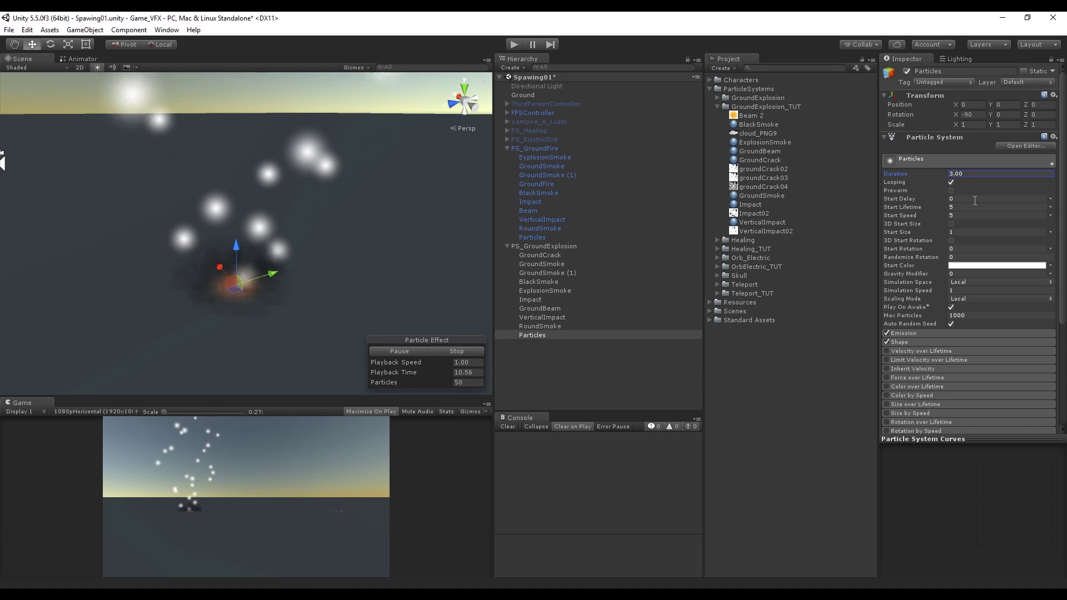
pyautogui.click(1051, 208)
pyautogui.click(1028, 243)
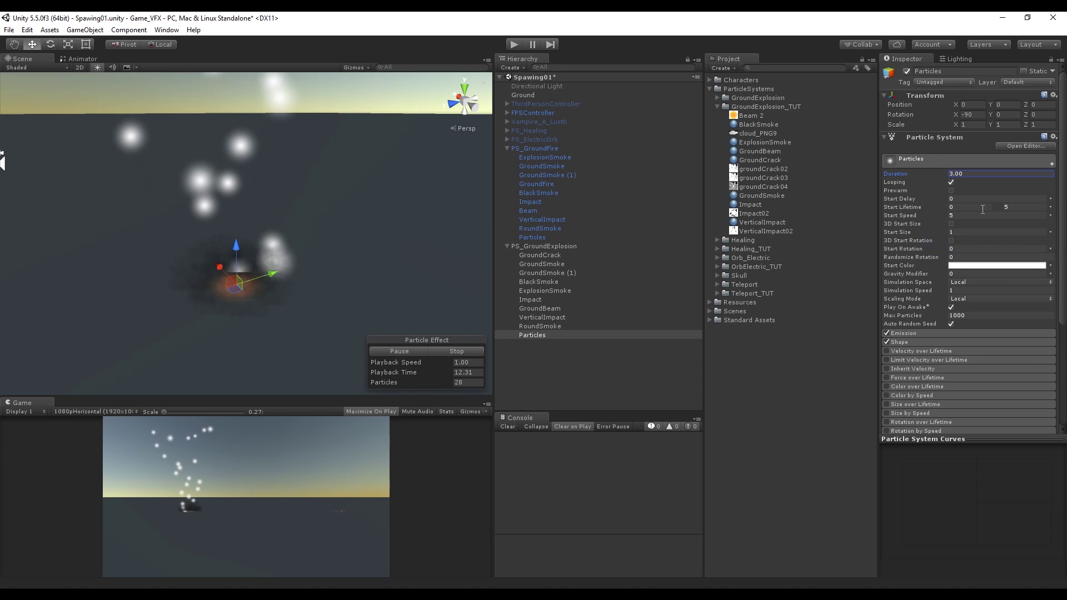
pyautogui.click(968, 207)
pyautogui.write('0.1')
pyautogui.press('Tab')
pyautogui.write('1')
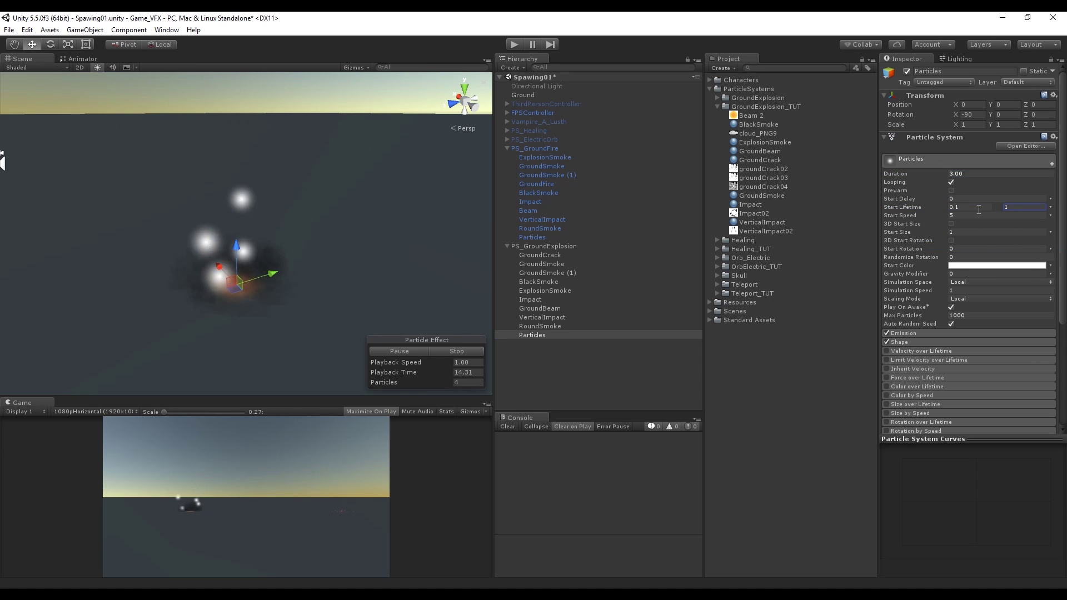
pyautogui.doubleClick(1016, 204)
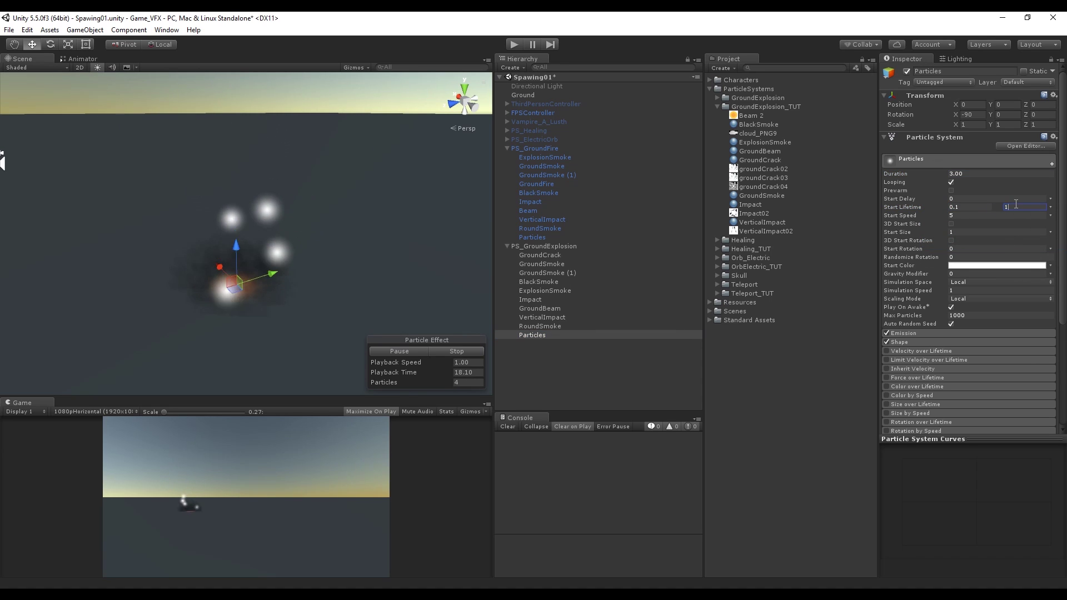
# - Set the Particles system's Start Speed to random between 3 and 5 and its Start Size to random between 0.01 and 0.2
pyautogui.click(1051, 216)
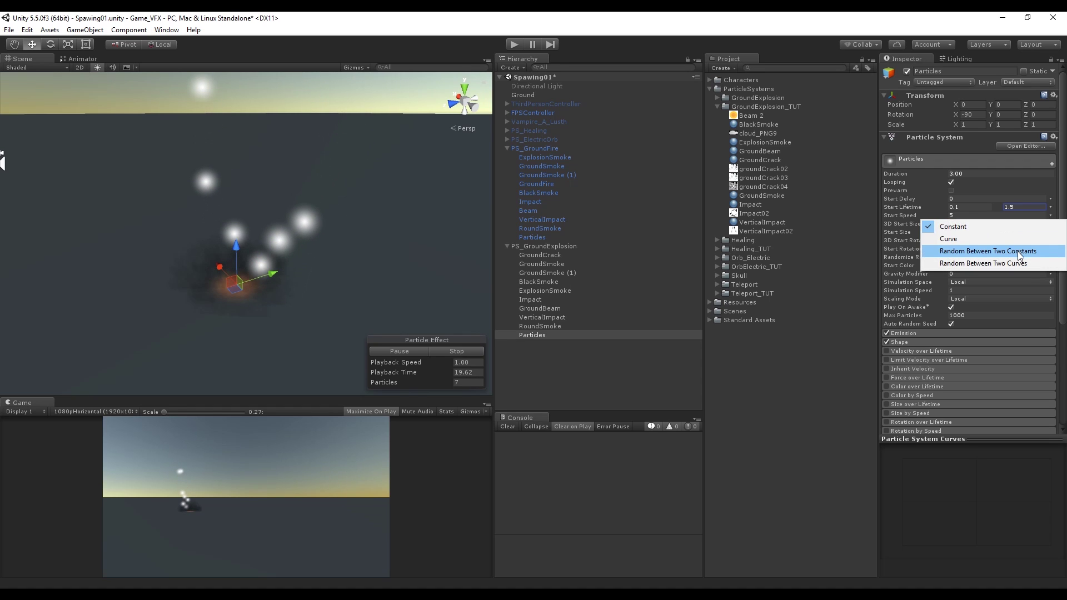
pyautogui.click(1018, 250)
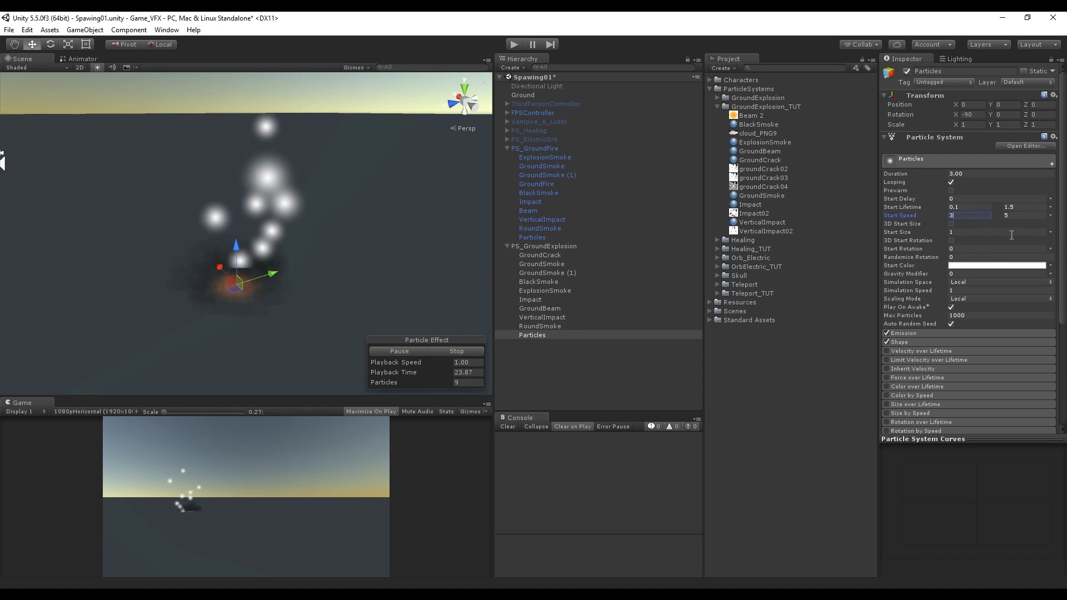
pyautogui.click(1050, 231)
pyautogui.click(945, 268)
pyautogui.click(1023, 232)
pyautogui.write('0.4')
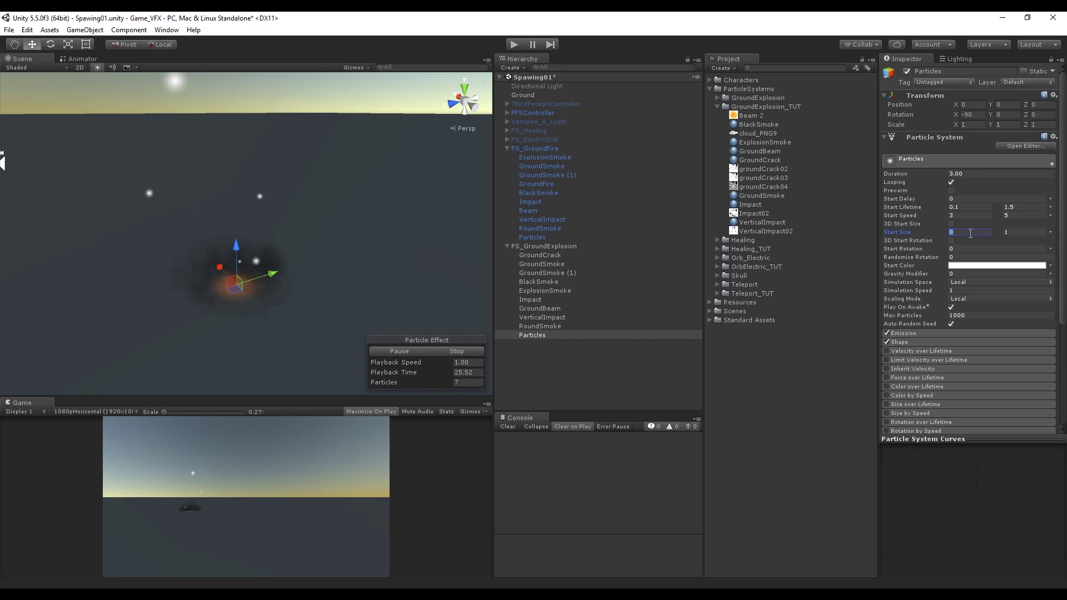
pyautogui.click(964, 232)
pyautogui.write('0.01')
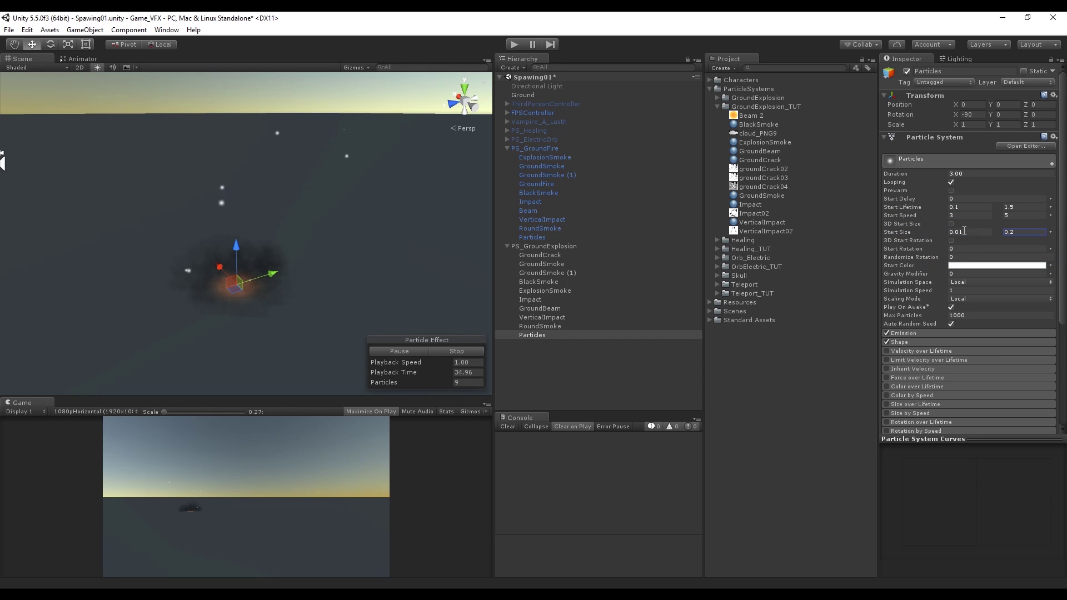
# - Set Particles' emission Rate over Time to 0 and add bursts at 0, 0.1, 0.2 and 0.5, emitting 10–20, 10–20 and 100–250 in the first three
pyautogui.click(540, 239)
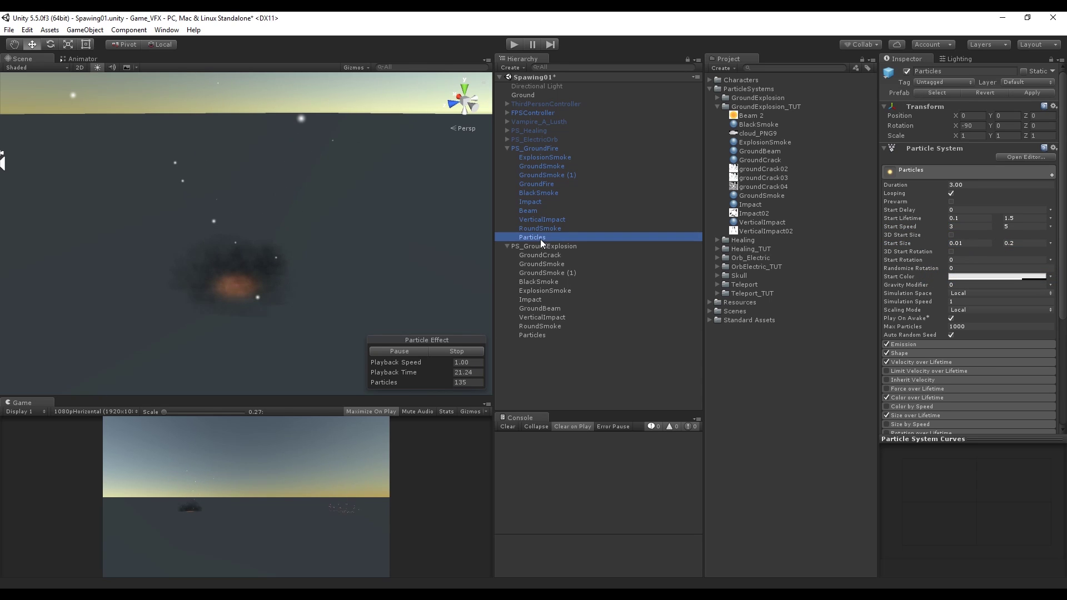
pyautogui.click(531, 335)
pyautogui.click(912, 333)
pyautogui.scroll(-2, 1020, 282)
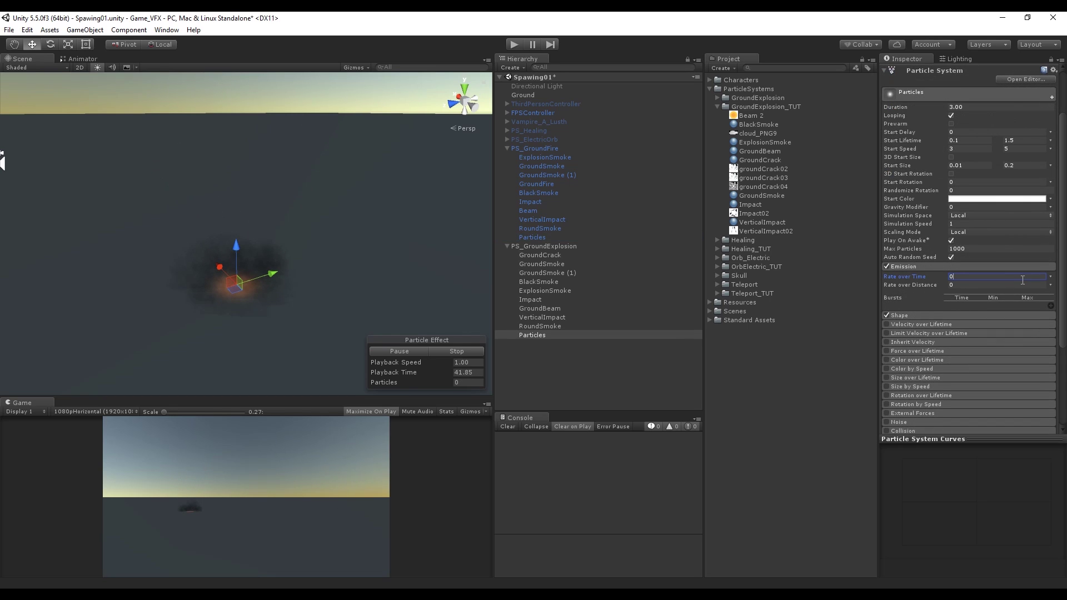
pyautogui.click(1050, 306)
pyautogui.click(1052, 314)
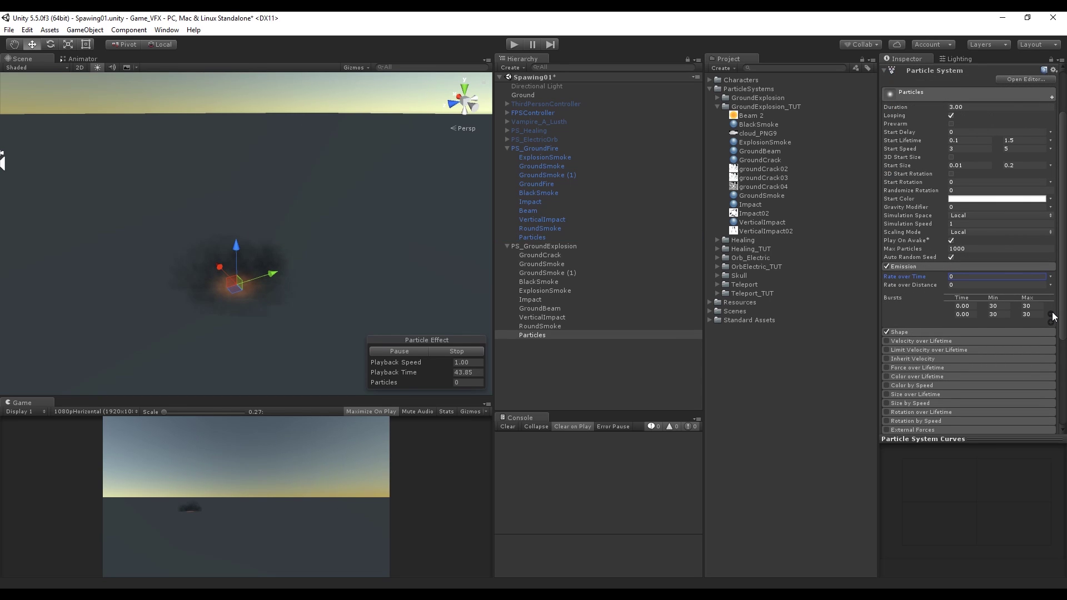
pyautogui.click(1052, 324)
pyautogui.click(1052, 332)
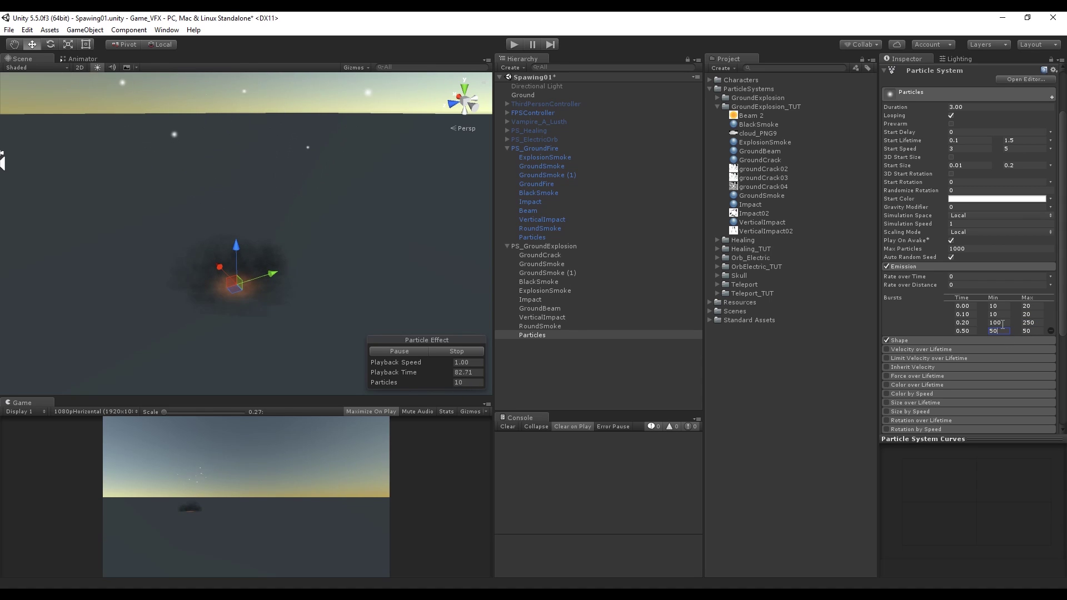
pyautogui.write('30')
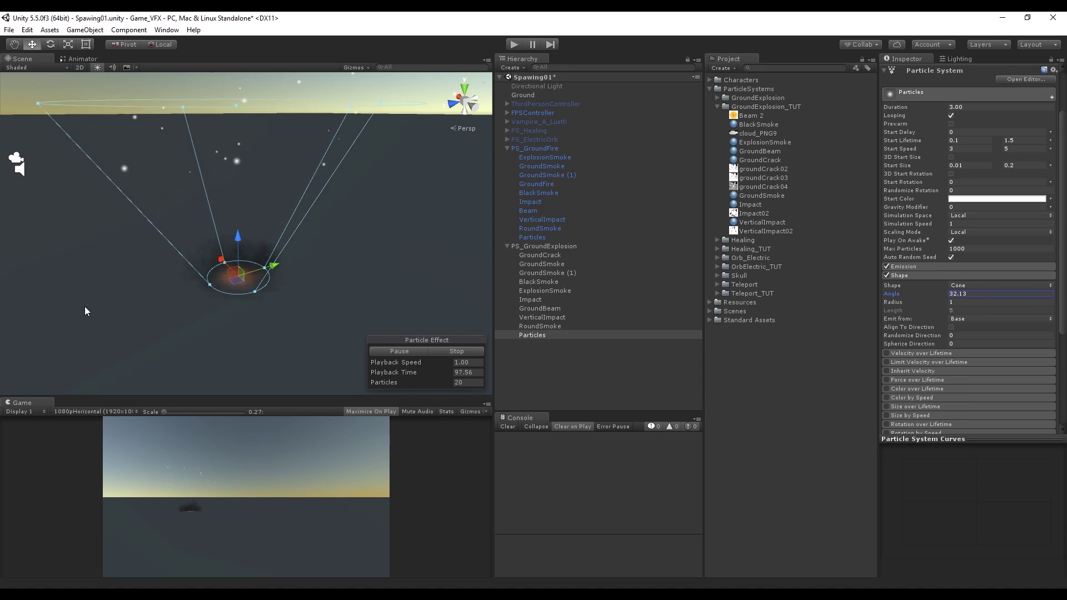
# - Widen the Particles emission cone to an angle of about 55 degrees and set its Radius to 1.1
pyautogui.moveTo(911, 294); pyautogui.dragTo(944, 296)
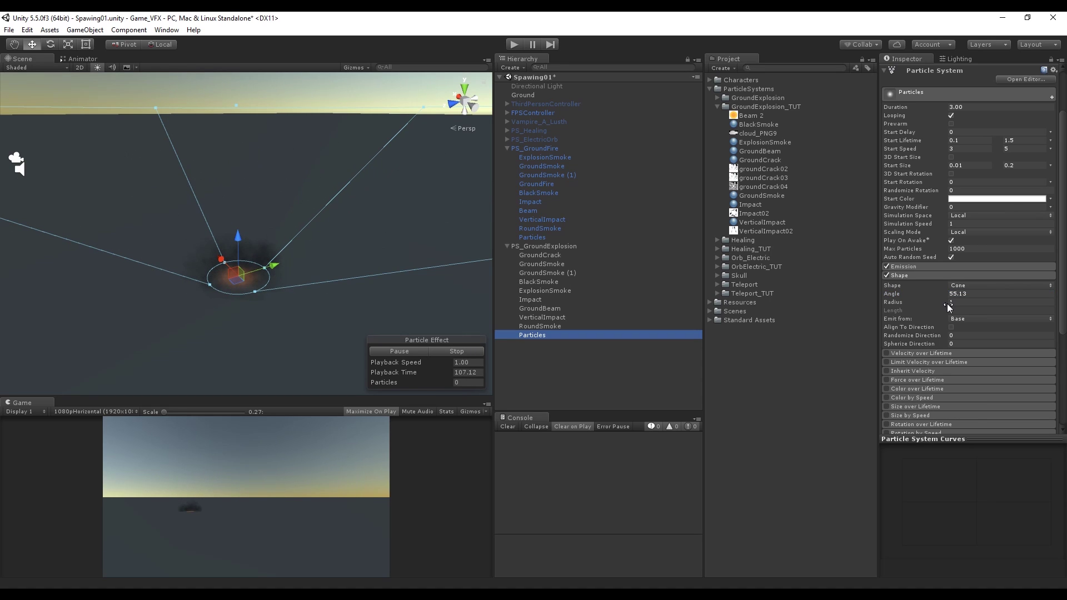
pyautogui.click(949, 302)
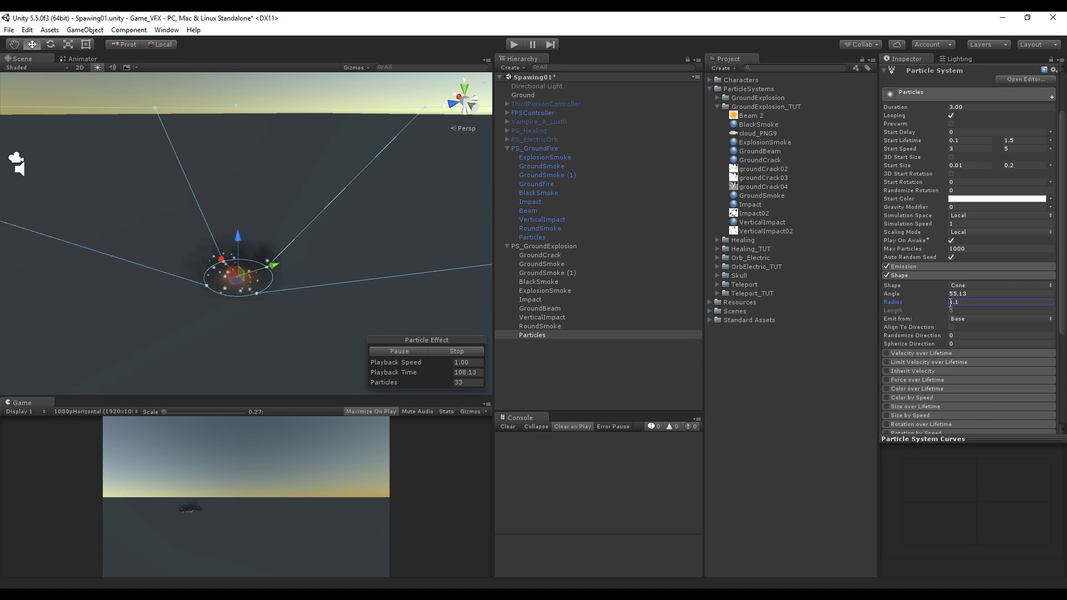
pyautogui.click(919, 276)
# - Enable Color over Lifetime on Particles and apply the white preset gradient that fades in and out
pyautogui.click(898, 321)
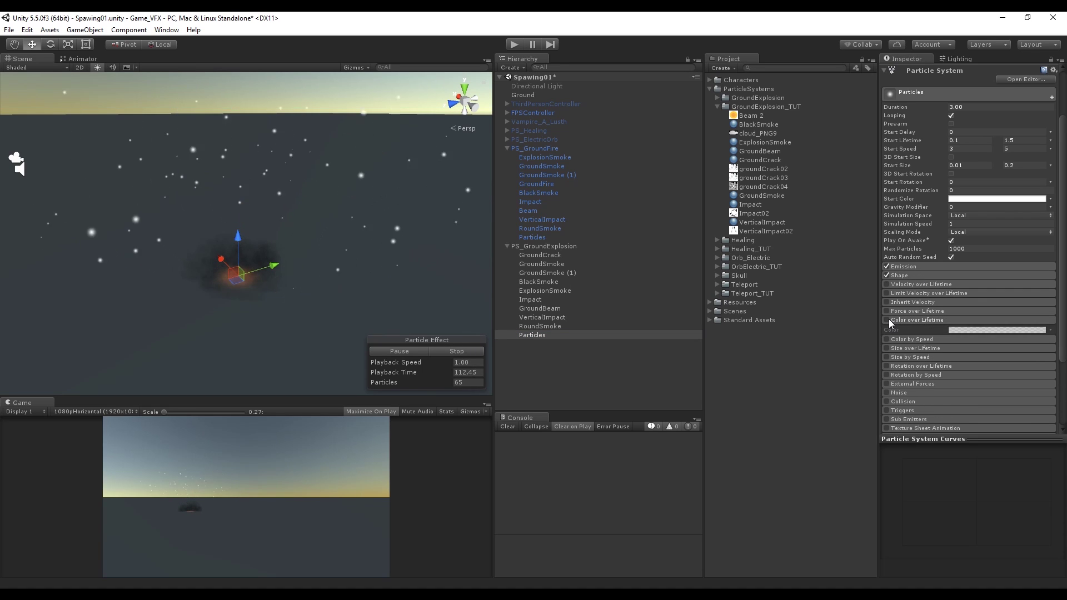
pyautogui.click(964, 330)
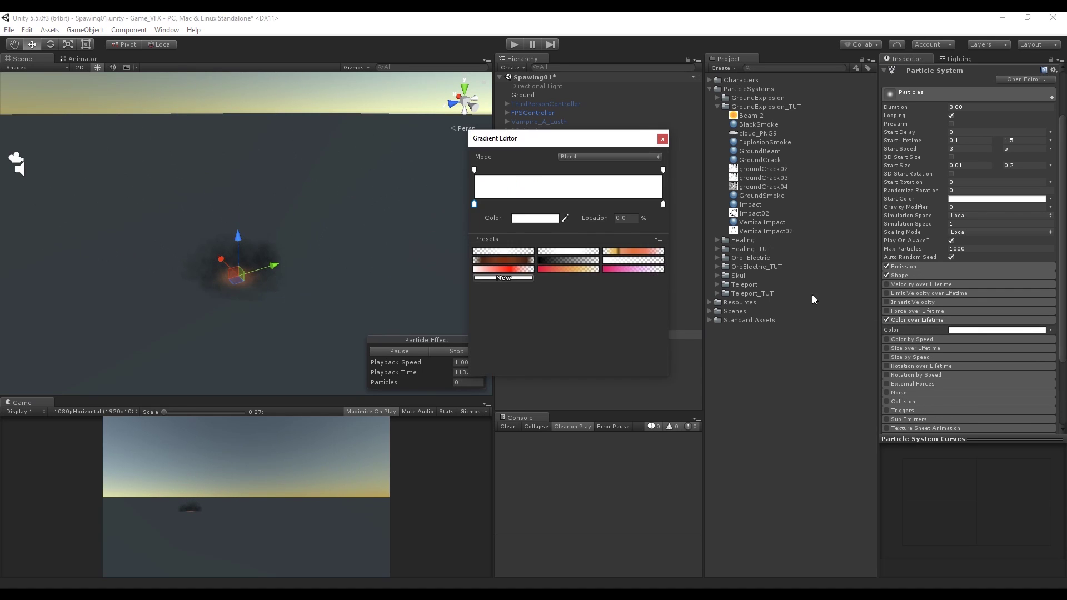
pyautogui.click(529, 251)
pyautogui.click(662, 139)
pyautogui.click(911, 320)
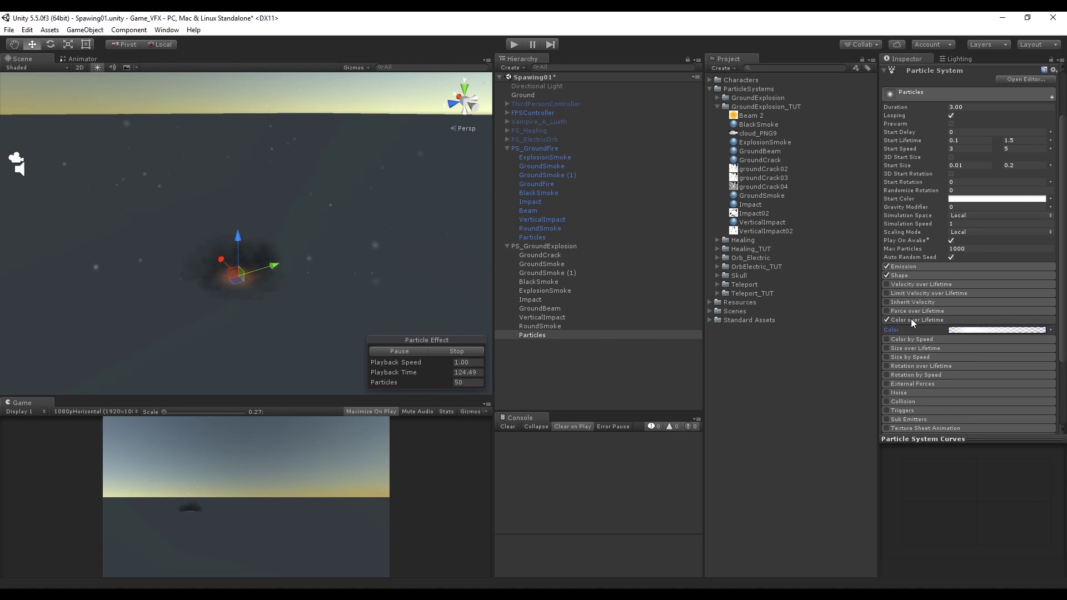
# - Enable Size over Lifetime on Particles and apply the preset curve that falls off increasingly fast toward the end
pyautogui.click(917, 338)
pyautogui.click(978, 355)
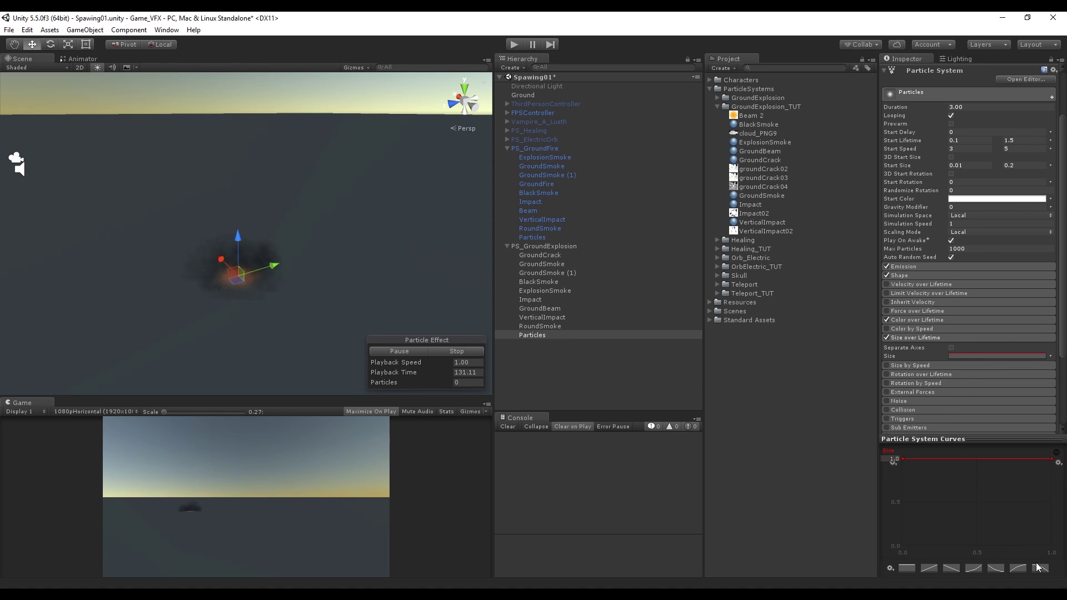
pyautogui.click(1040, 568)
pyautogui.click(916, 338)
# - Apply the GroundBeam material from the GroundExplosion_TUT folder to the Particles system
pyautogui.scroll(-3, 927, 318)
pyautogui.click(543, 336)
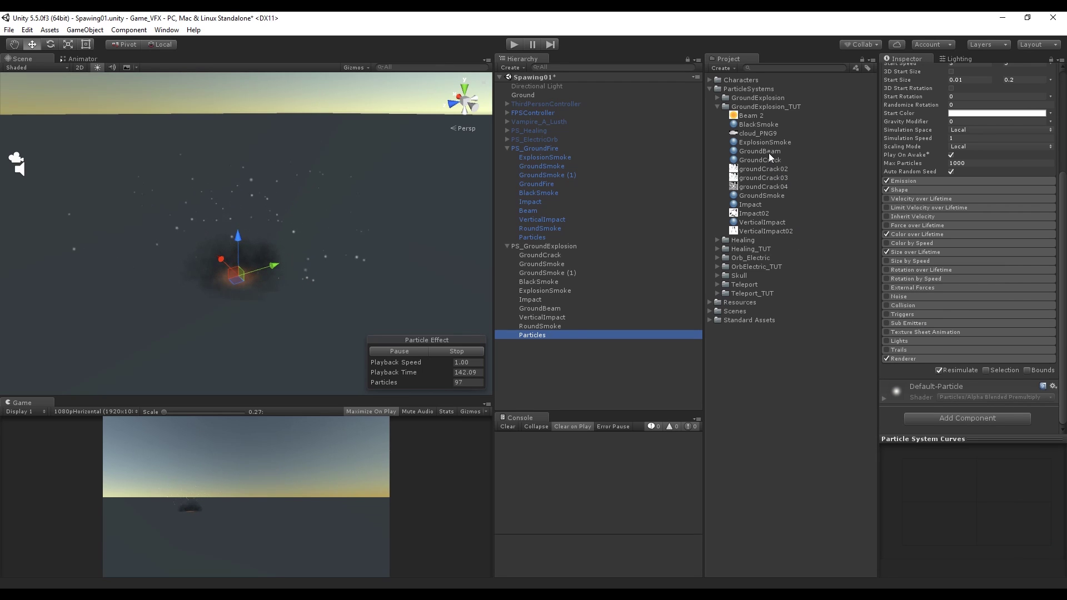
pyautogui.moveTo(769, 153); pyautogui.dragTo(534, 337)
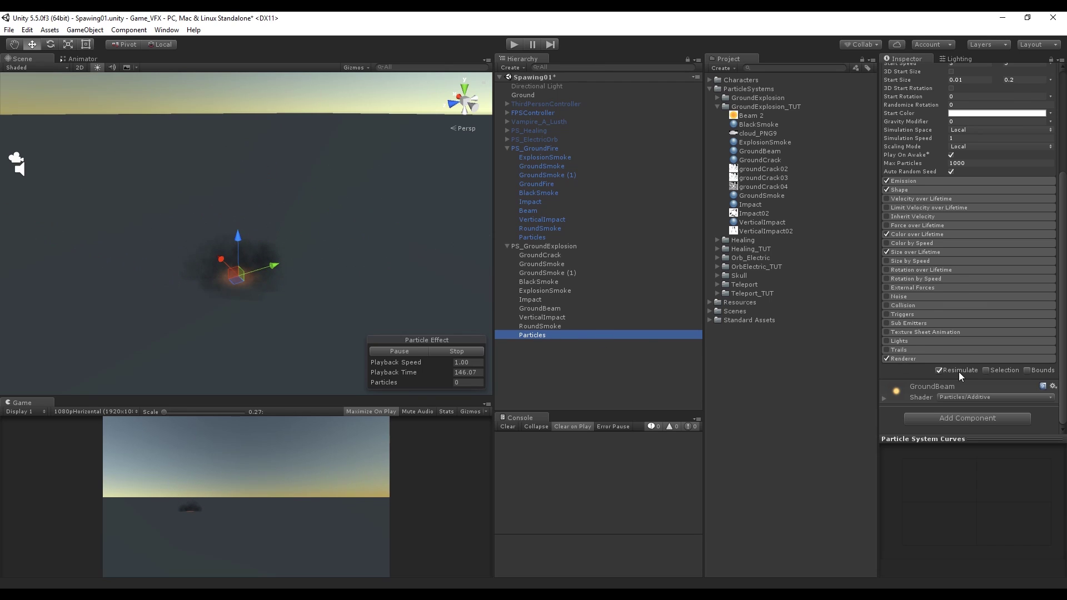
# - Set the Particles renderer to Stretched Billboard with a Speed Scale of 0.05
pyautogui.click(934, 378)
pyautogui.click(998, 389)
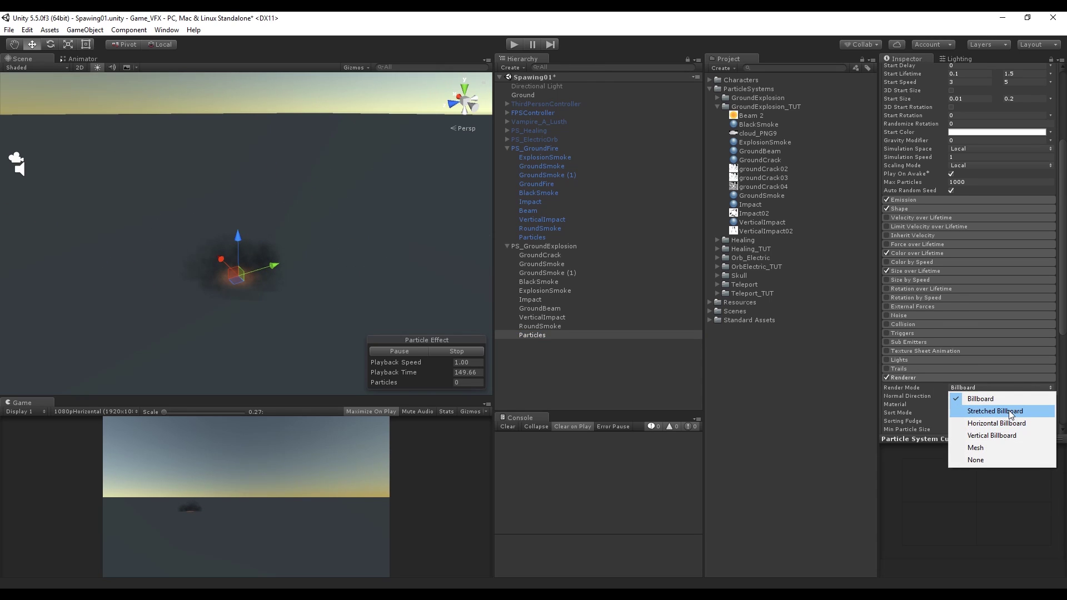
pyautogui.click(1009, 410)
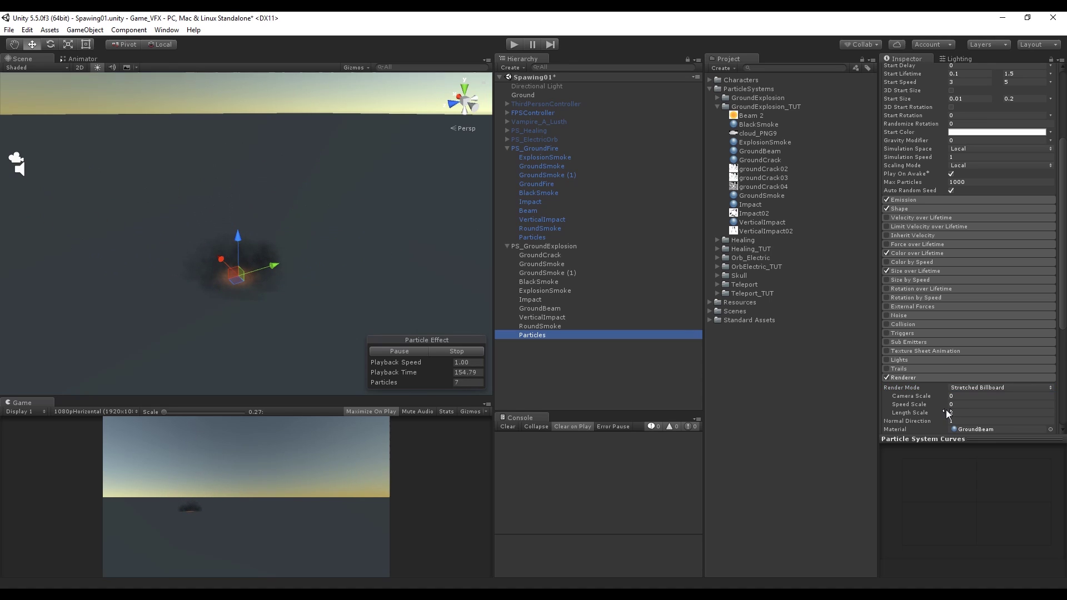
pyautogui.moveTo(946, 406); pyautogui.dragTo(959, 407)
pyautogui.write('0.05')
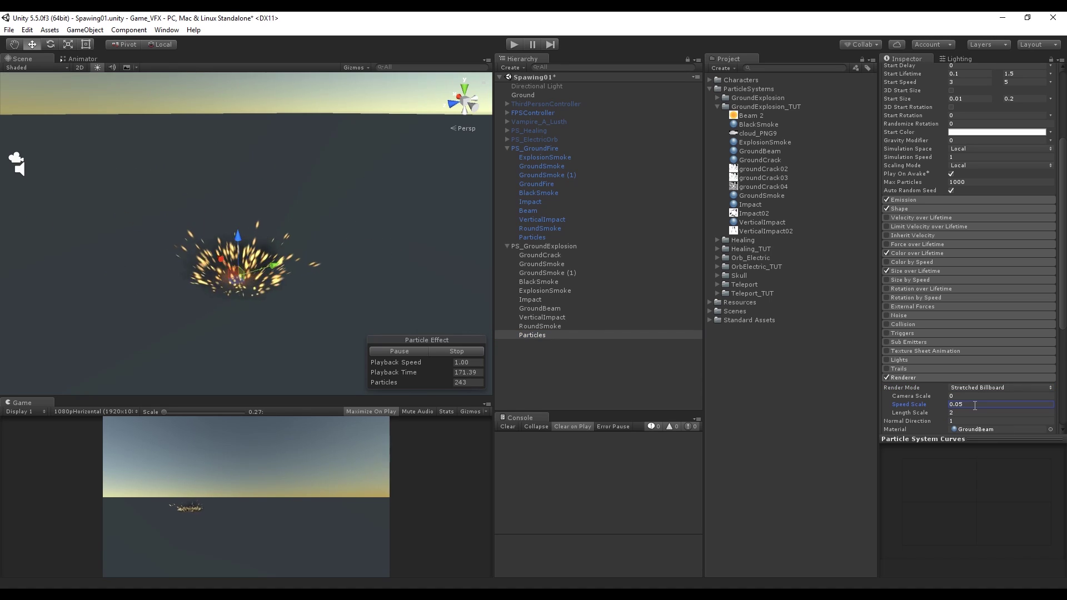
pyautogui.click(922, 379)
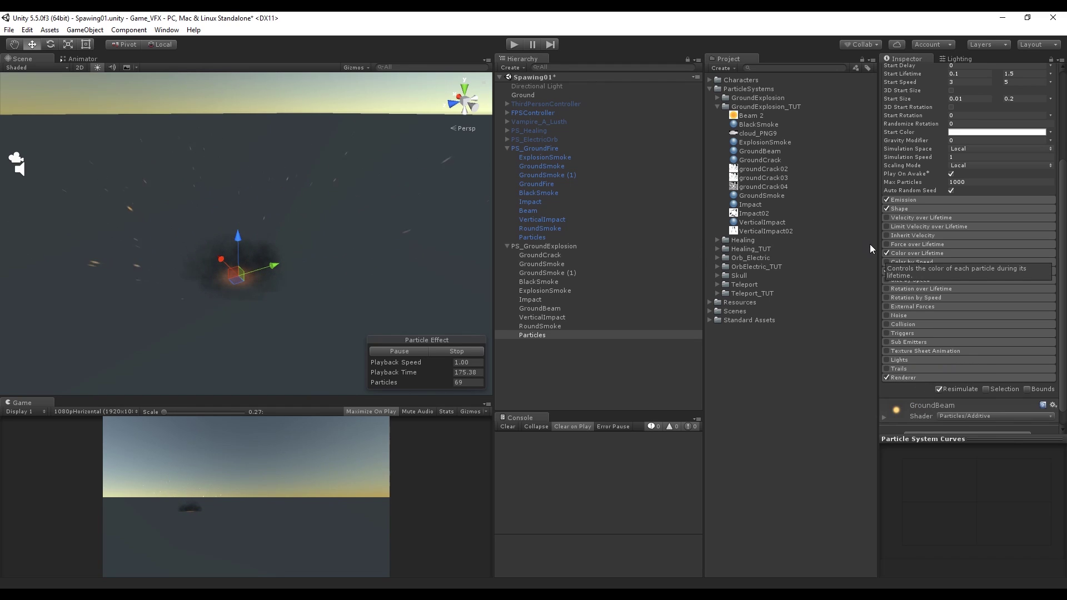
# - Replace Particles' Color over Lifetime with an orange-to-yellow gradient that fades out, with a middle colour key at about 52.6%
pyautogui.click(911, 251)
pyautogui.click(966, 262)
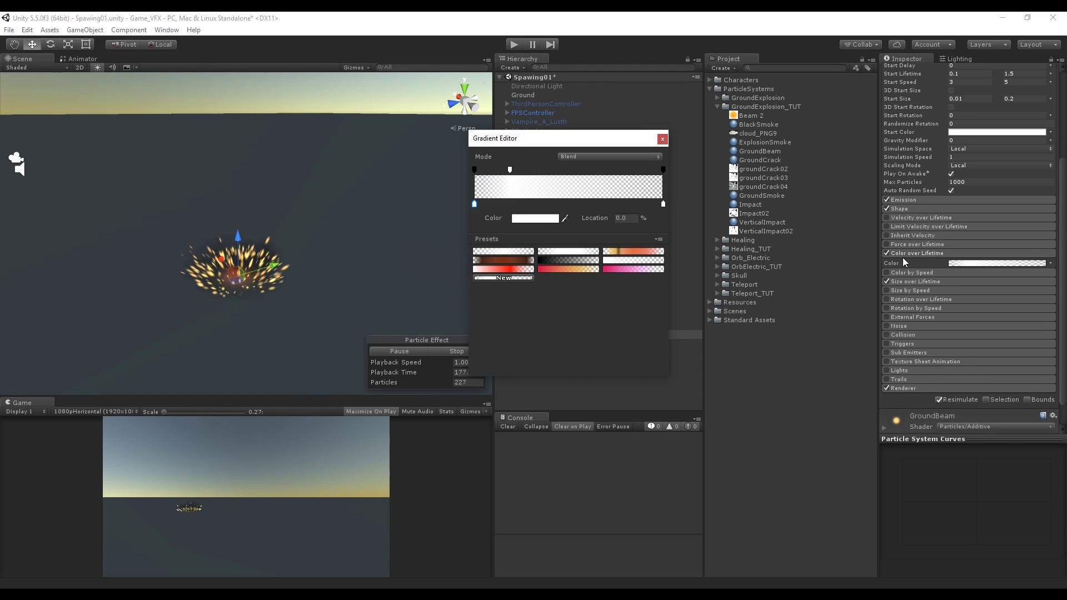
pyautogui.click(503, 278)
pyautogui.click(574, 204)
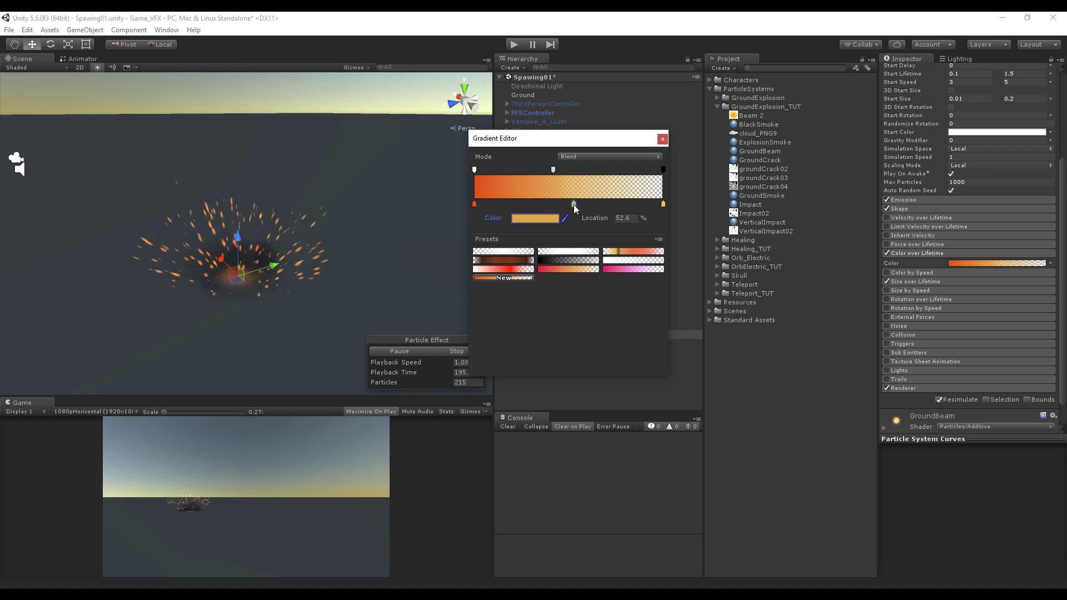
pyautogui.click(663, 139)
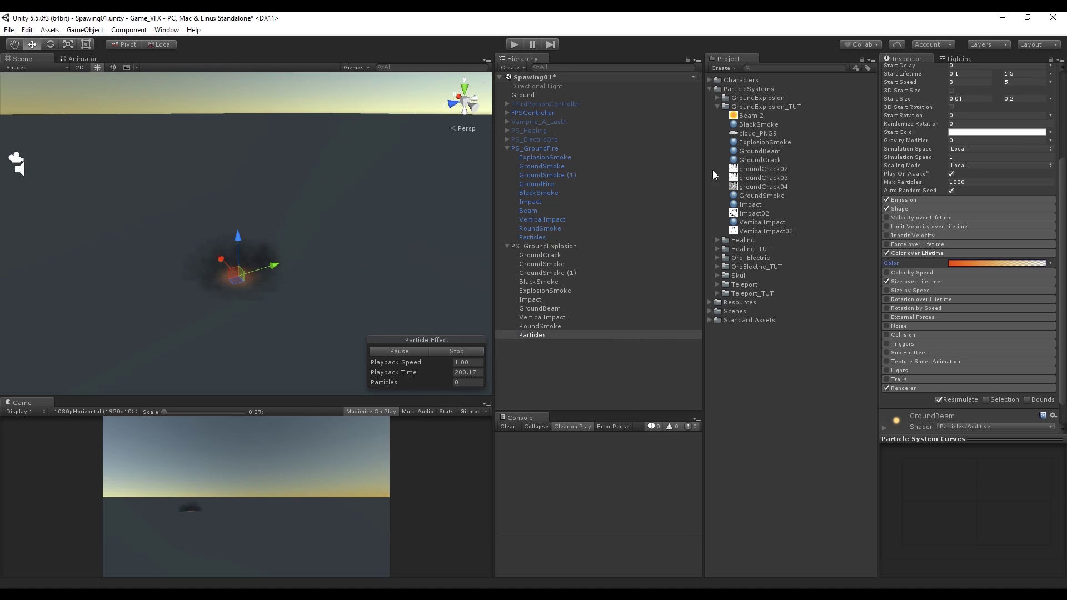
# - Enable Velocity over Lifetime on Particles and randomize X, Y and Z between the constants 2 and -2
pyautogui.click(540, 334)
pyautogui.click(887, 199)
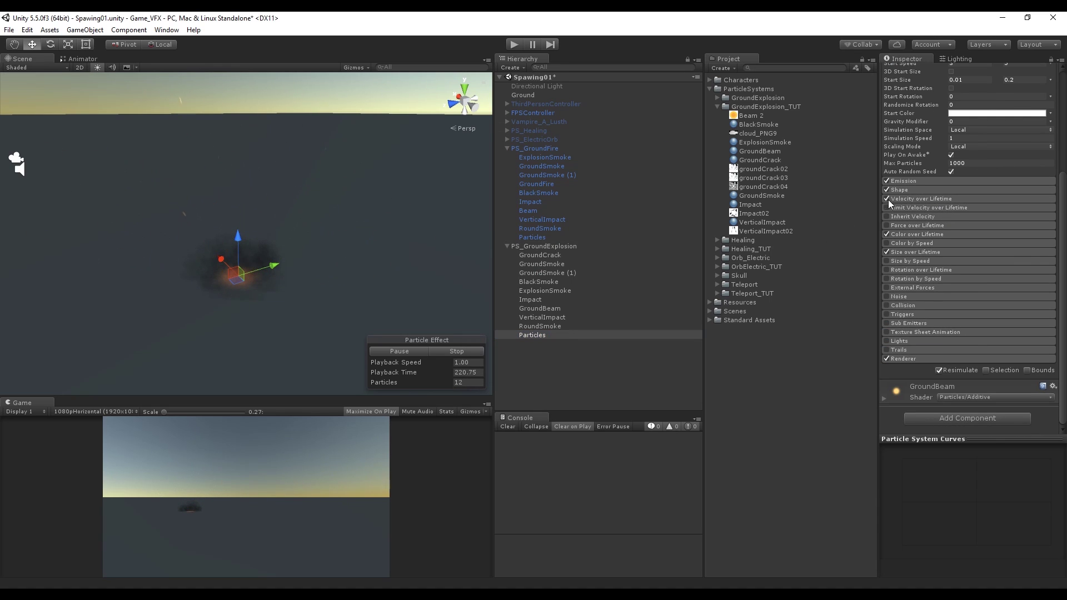
pyautogui.click(919, 198)
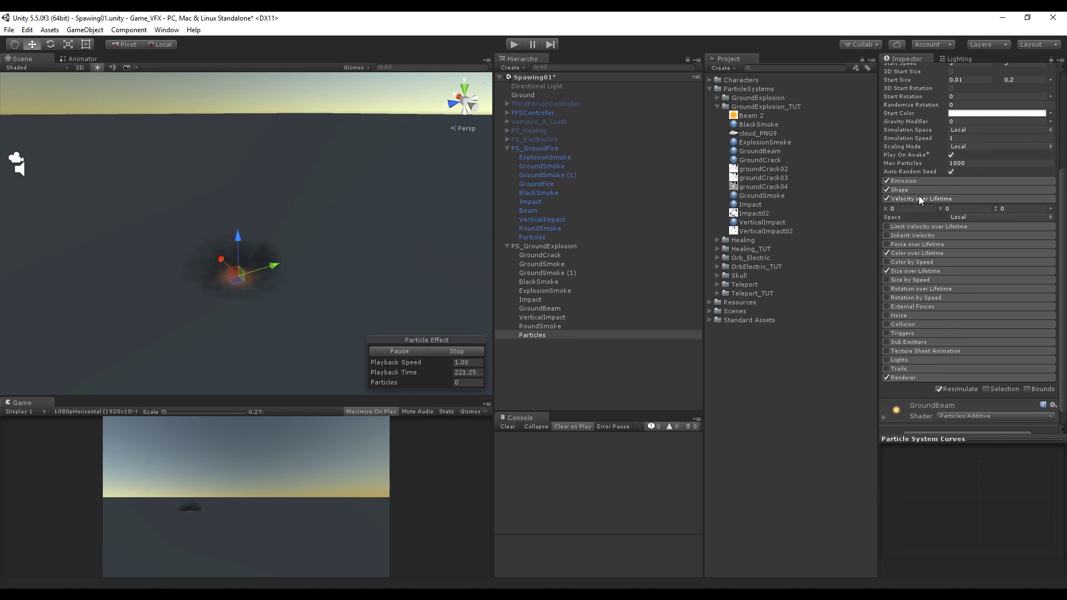
pyautogui.click(1050, 209)
pyautogui.click(988, 244)
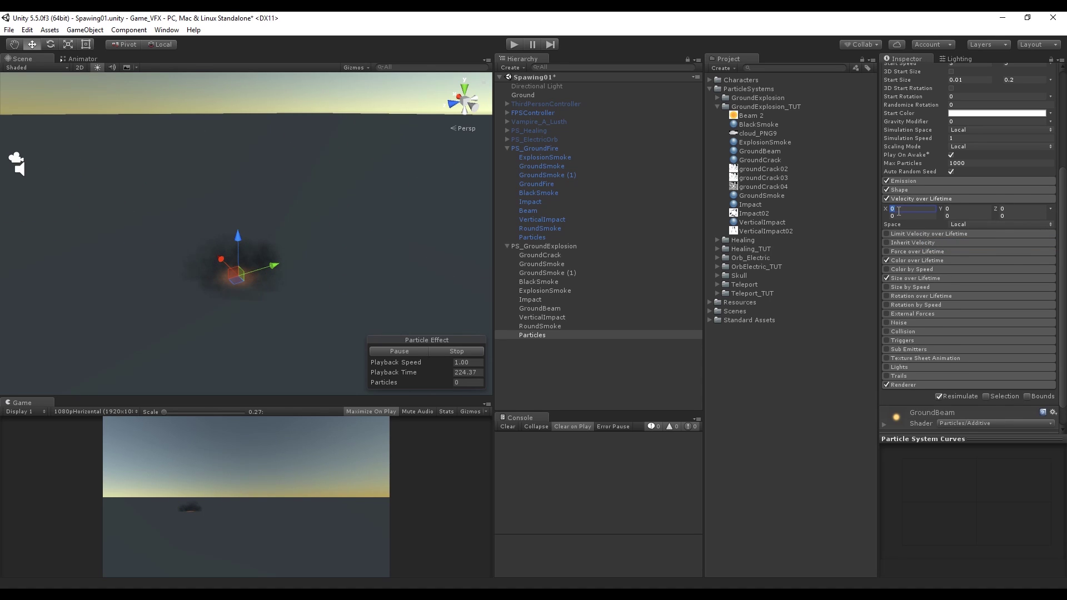
pyautogui.write('2')
pyautogui.press('Tab')
pyautogui.write('-2')
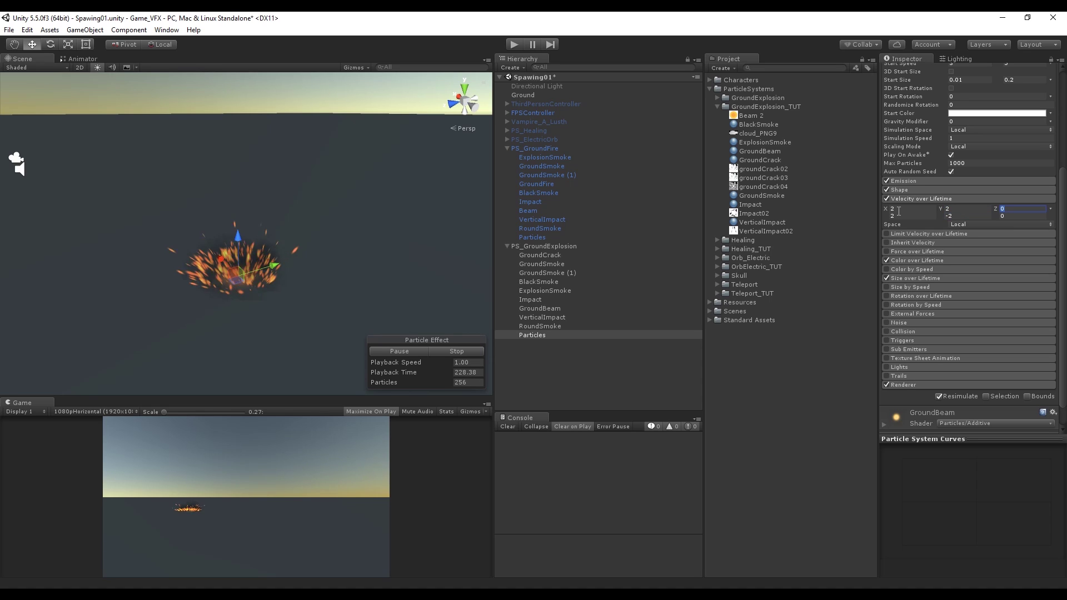
pyautogui.press('Tab')
pyautogui.write('2')
pyautogui.press('Tab')
pyautogui.write('-')
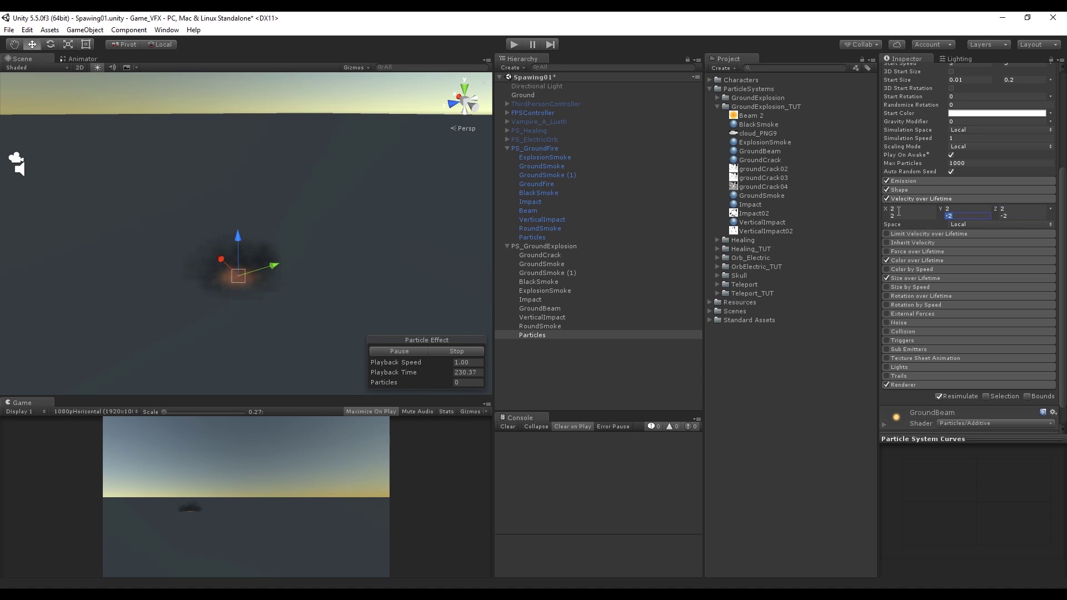
pyautogui.write('-2')
# - Set the Particles system's maximum Start Size to 0.15
pyautogui.scroll(4, 933, 175)
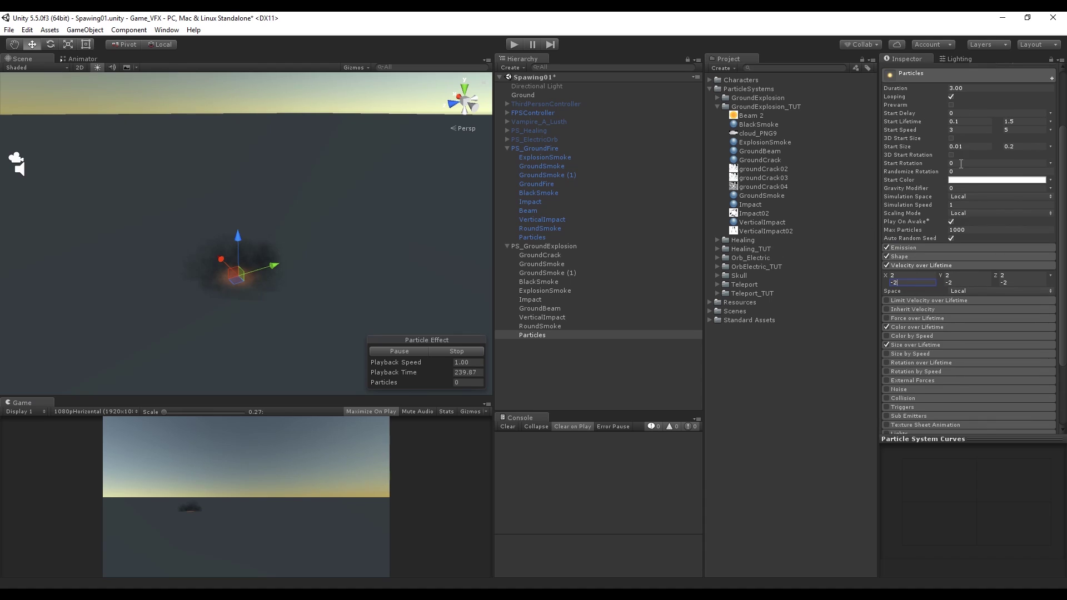
pyautogui.click(1019, 145)
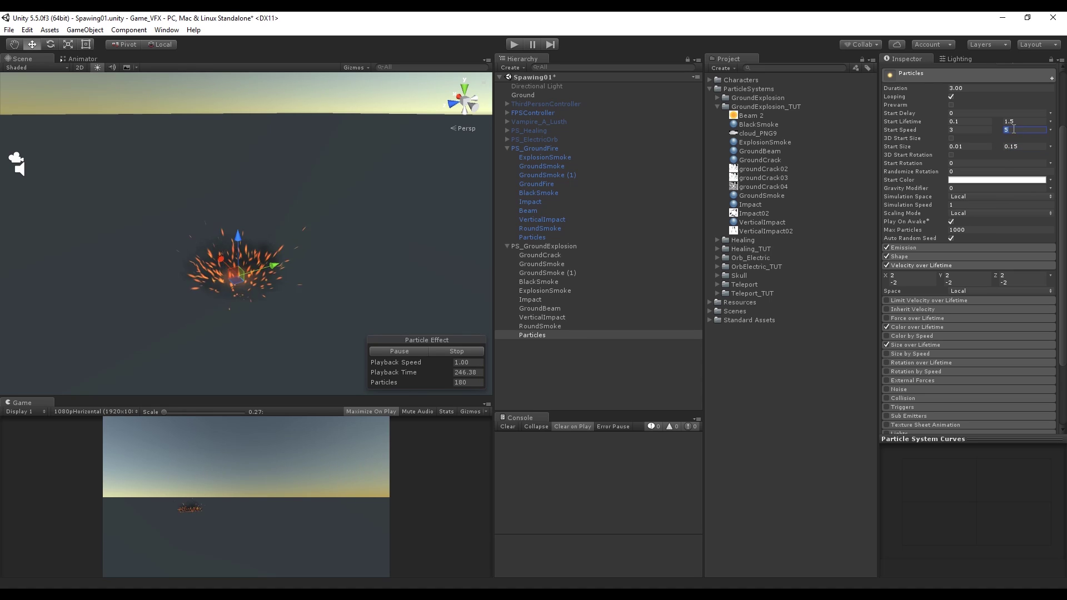
pyautogui.click(1020, 129)
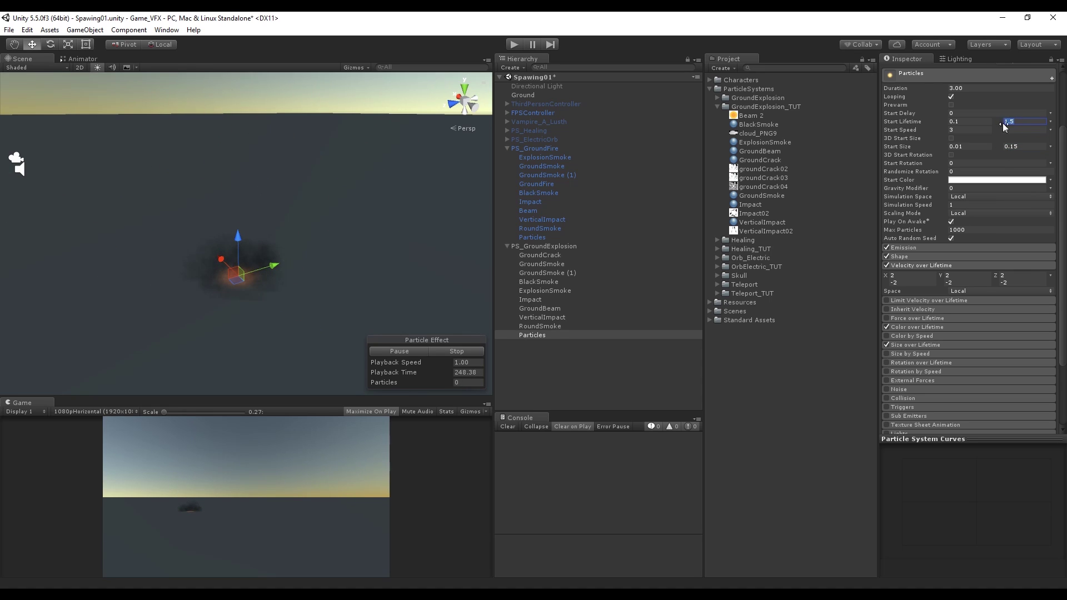
# - Enable the Lights module on the GroundBeam particle system and expand its settings
pyautogui.click(540, 309)
pyautogui.click(507, 149)
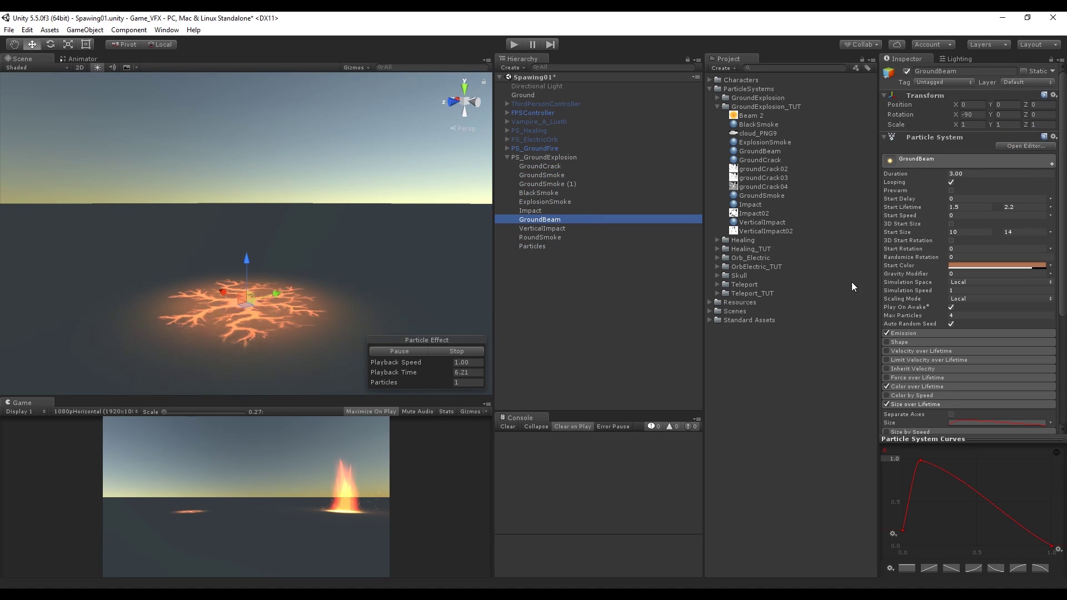
pyautogui.scroll(-5, 954, 323)
pyautogui.click(888, 340)
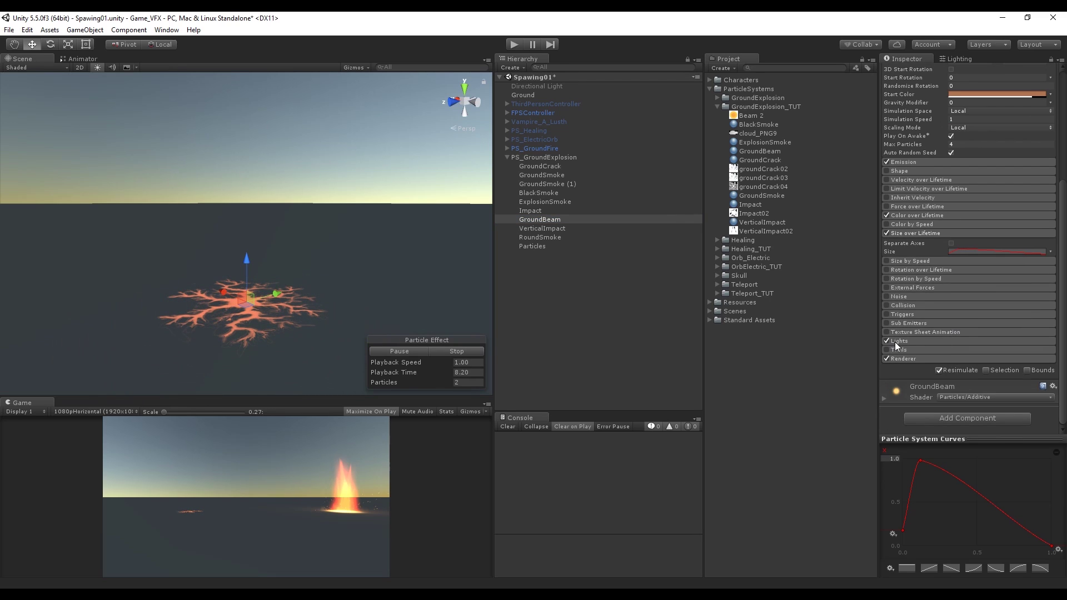
pyautogui.click(896, 343)
pyautogui.scroll(-3, 908, 344)
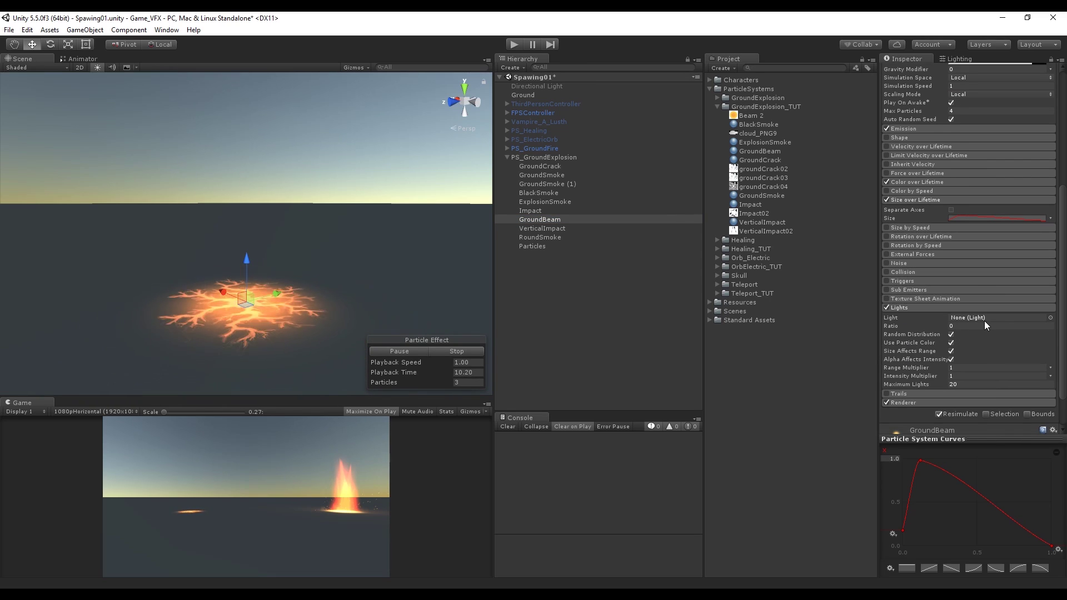
# - Create a point light in the scene and rename it BeamLight
pyautogui.rightClick(565, 307)
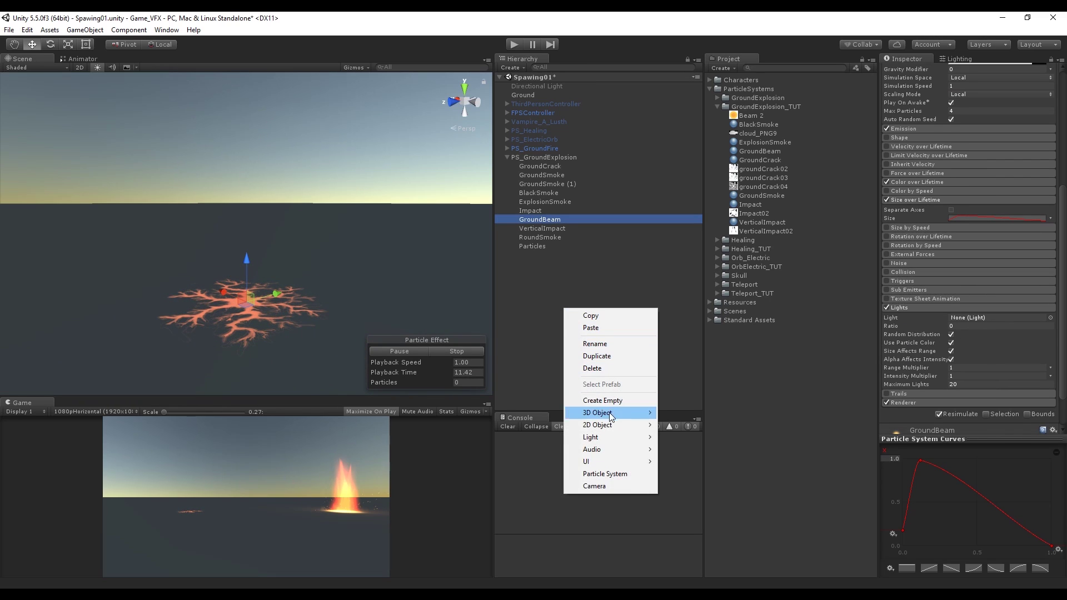
pyautogui.moveTo(611, 437)
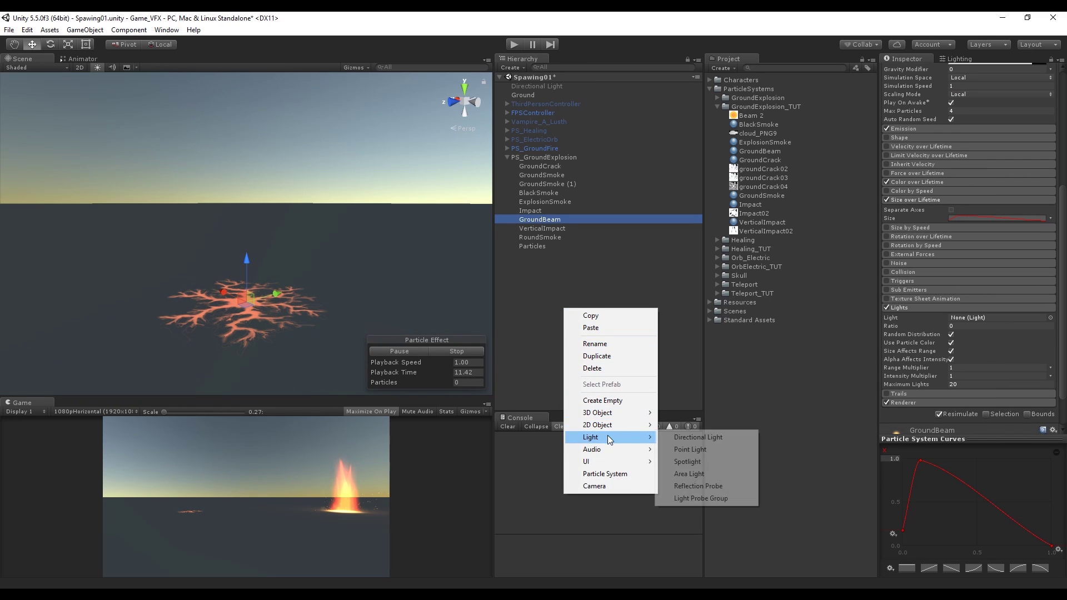
pyautogui.click(683, 452)
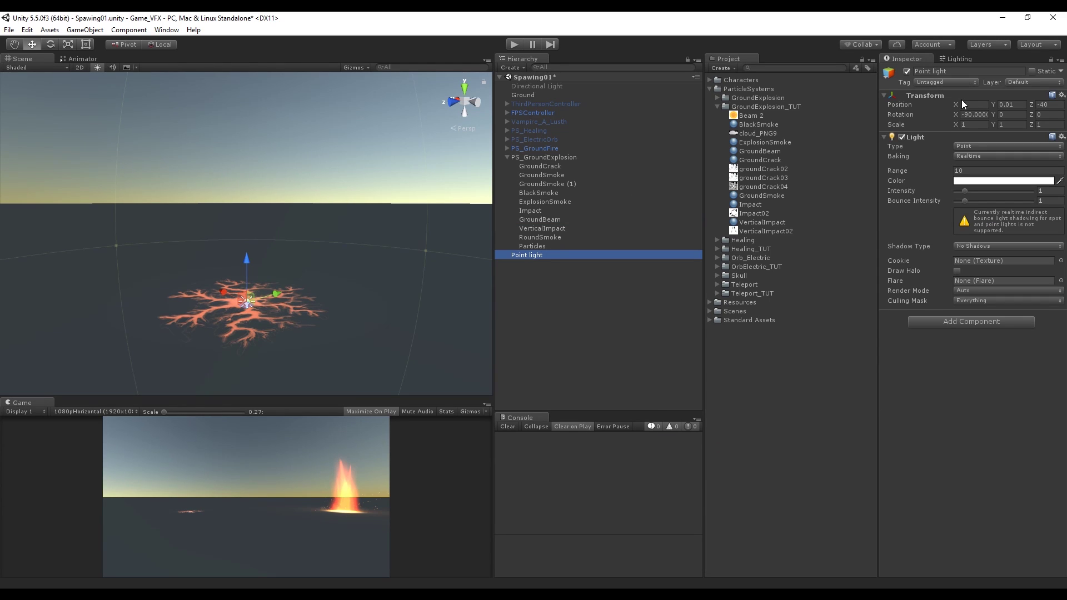
pyautogui.click(950, 70)
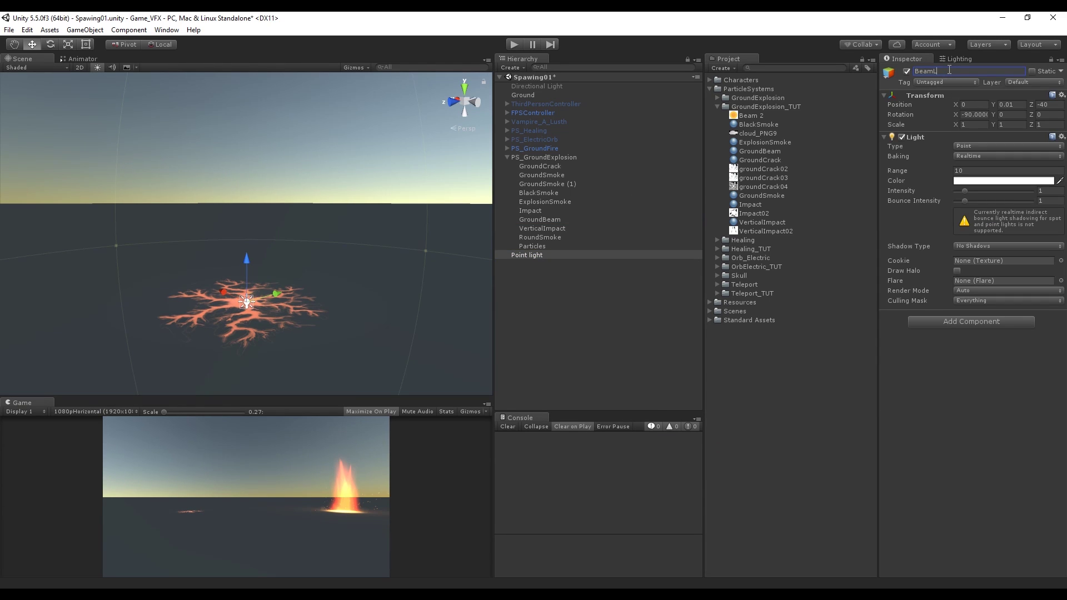
# - Set BeamLight's range to 4 and its colour to blue
pyautogui.click(976, 172)
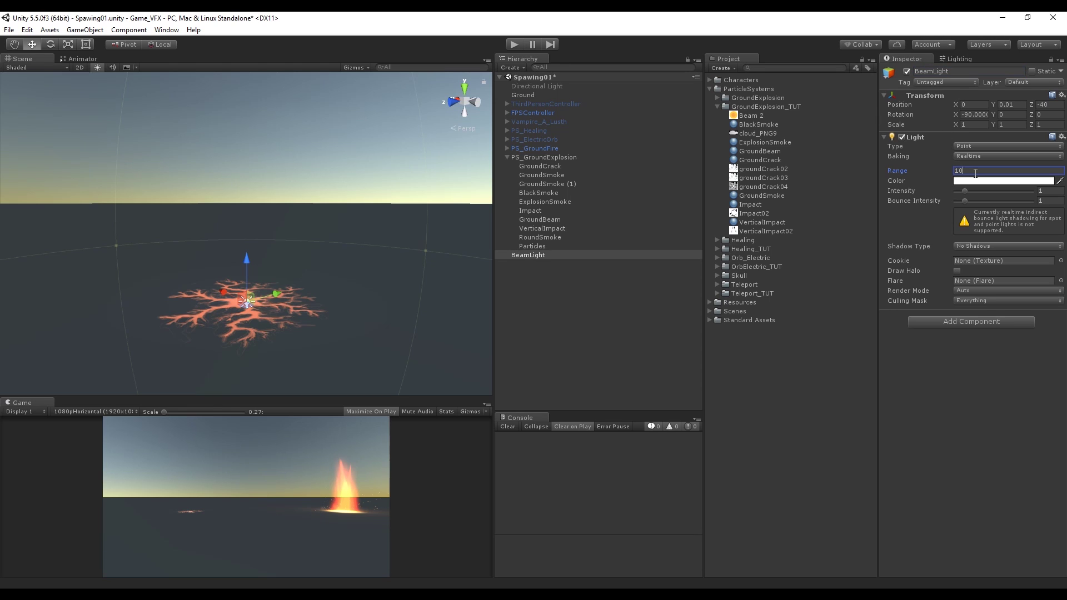
pyautogui.write('4')
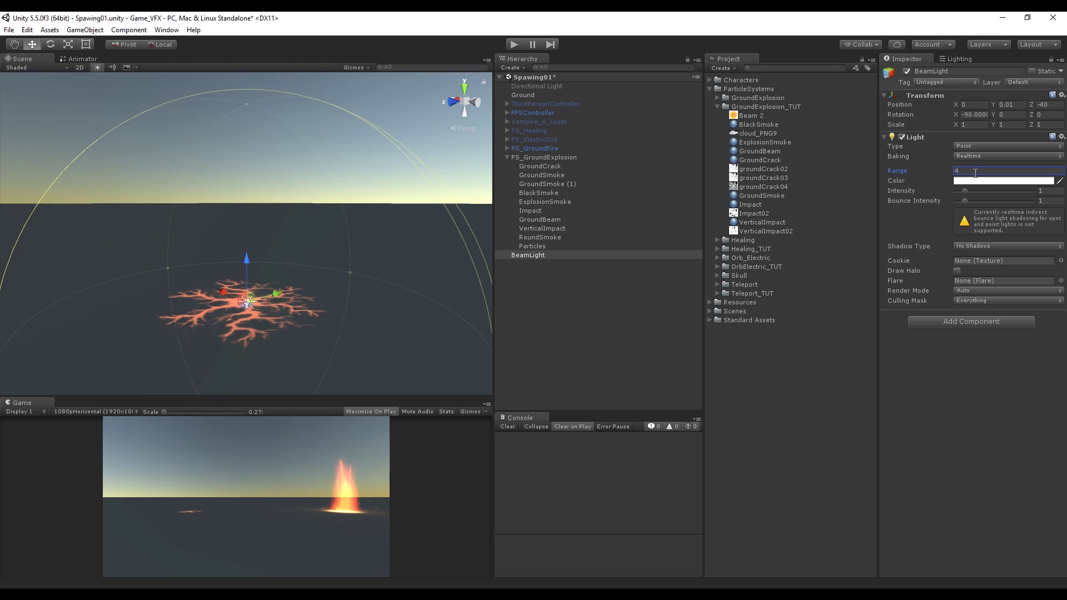
pyautogui.click(975, 181)
pyautogui.click(680, 146)
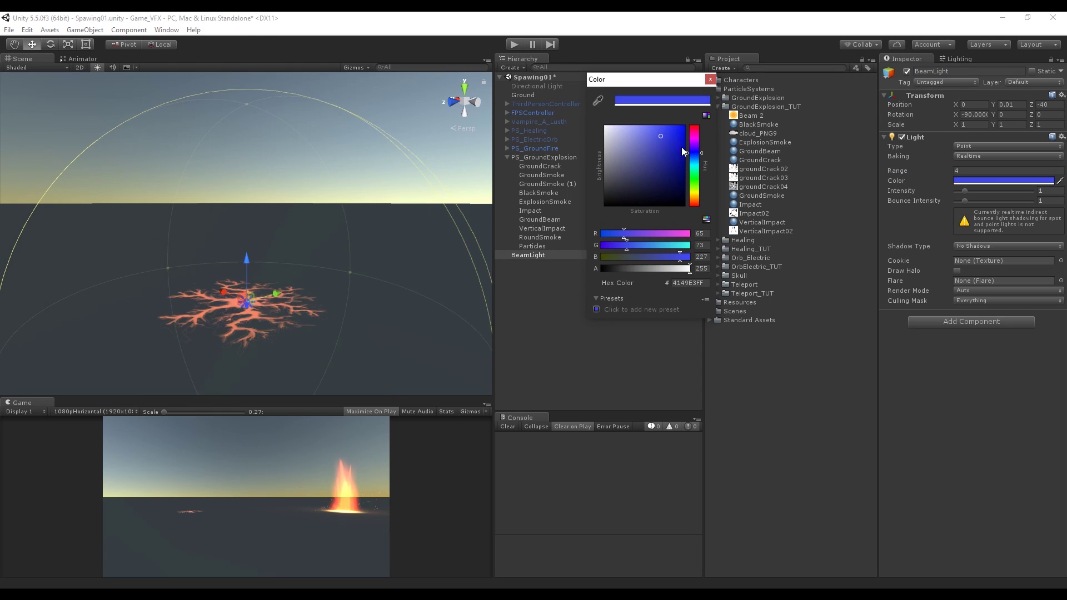
pyautogui.click(712, 80)
# - Save BeamLight as a prefab in the GroundExplosion_TUT folder and delete its copy from the scene
pyautogui.moveTo(525, 254); pyautogui.dragTo(759, 106)
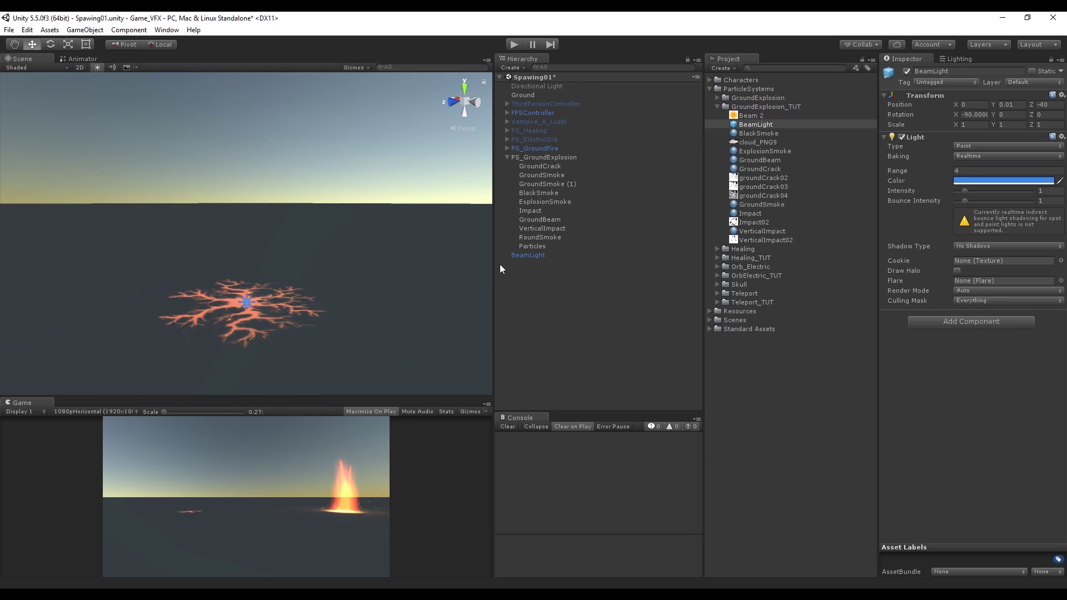
pyautogui.click(525, 254)
pyautogui.press('Delete')
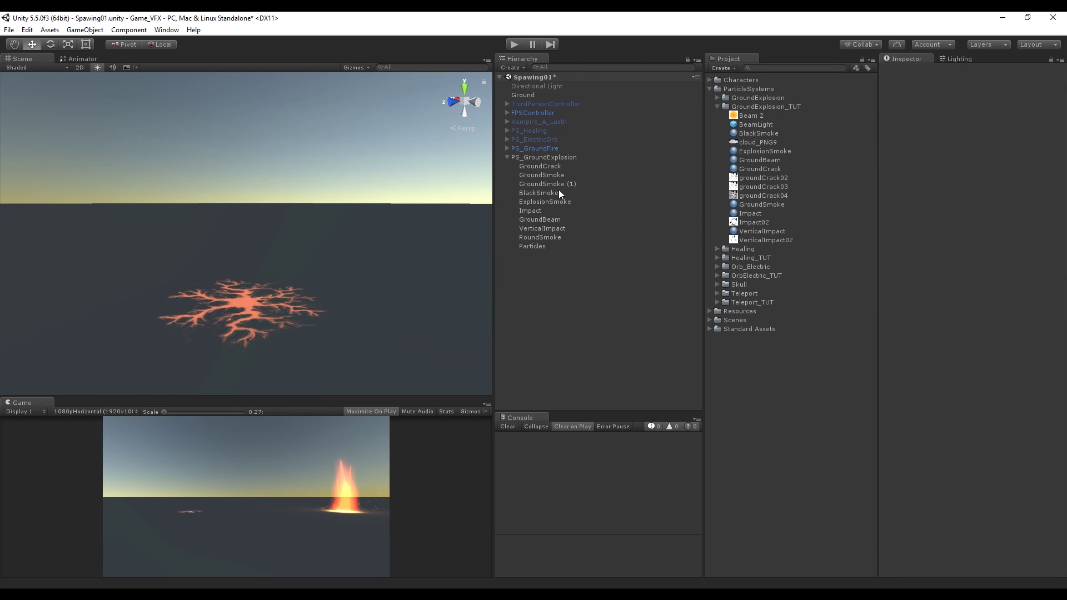
# - Assign the BeamLight prefab to GroundBeam's Lights module with a Ratio of 1 and Maximum Lights of 2
pyautogui.click(540, 220)
pyautogui.scroll(-5, 946, 364)
pyautogui.click(945, 365)
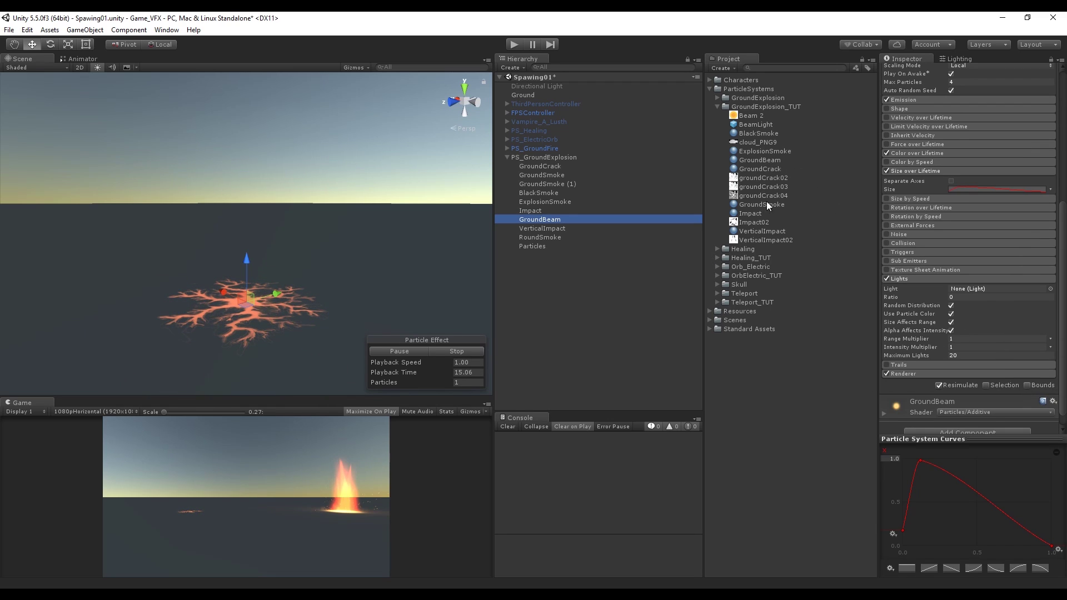
pyautogui.moveTo(761, 125); pyautogui.dragTo(959, 289)
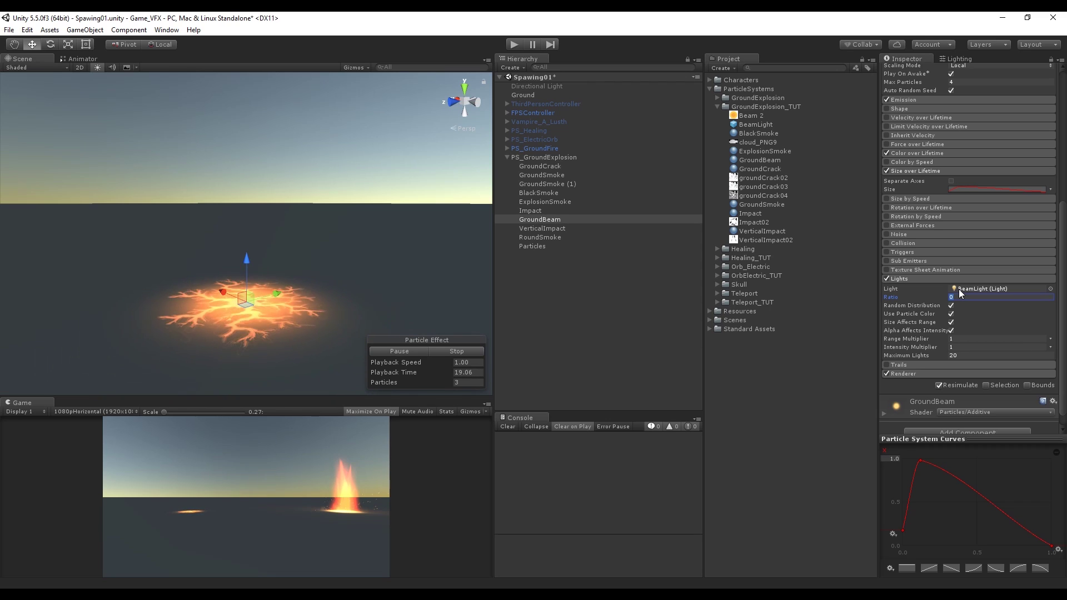
pyautogui.write('1')
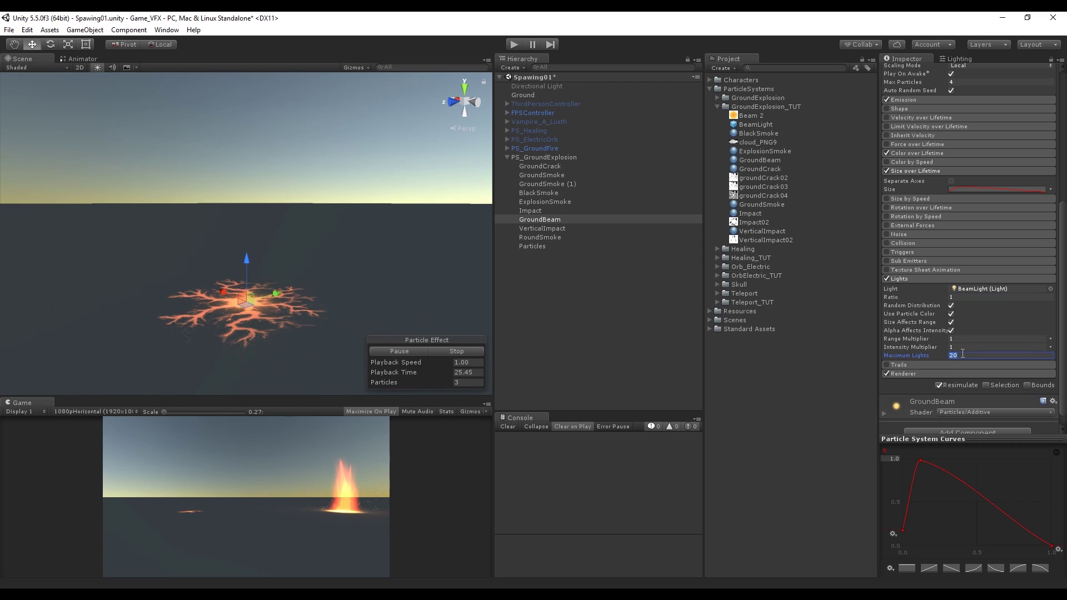
pyautogui.write('2')
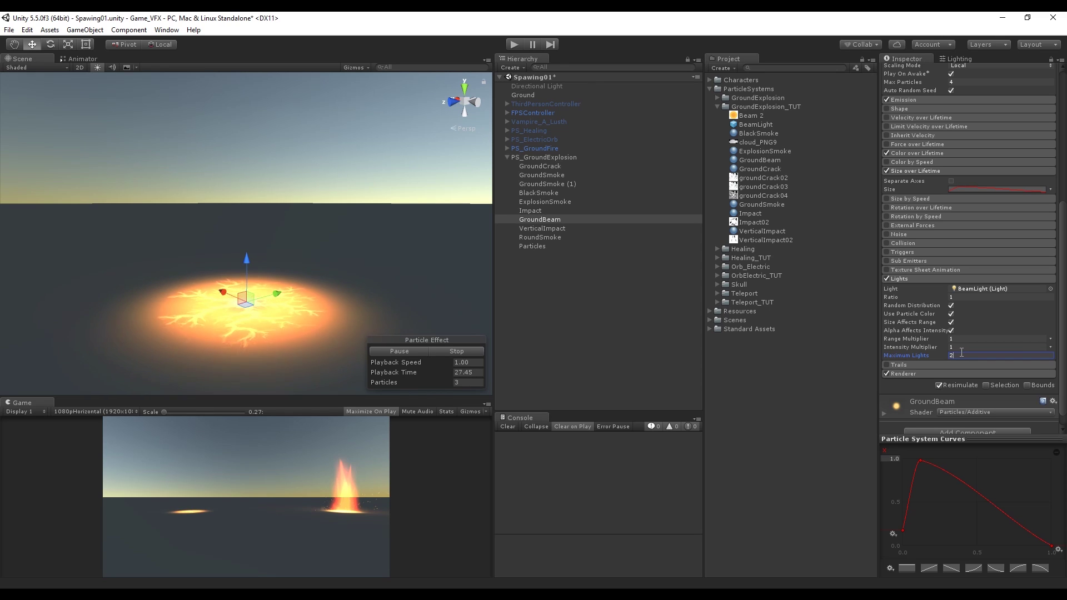
# - Set GroundBeam's light Range Multiplier to 1.68 and Intensity Multiplier to 14.71, keeping Use Particle Color enabled, and run the scene
pyautogui.moveTo(955, 346); pyautogui.dragTo(3, 345)
pyautogui.moveTo(942, 339); pyautogui.dragTo(958, 311)
pyautogui.click(952, 314)
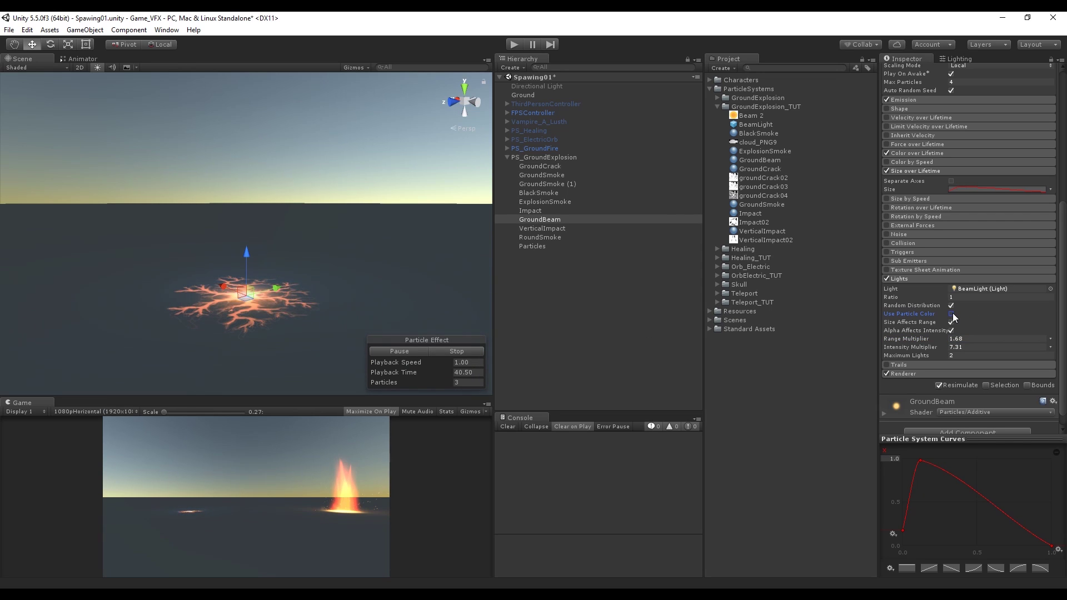
pyautogui.moveTo(951, 346); pyautogui.dragTo(995, 346)
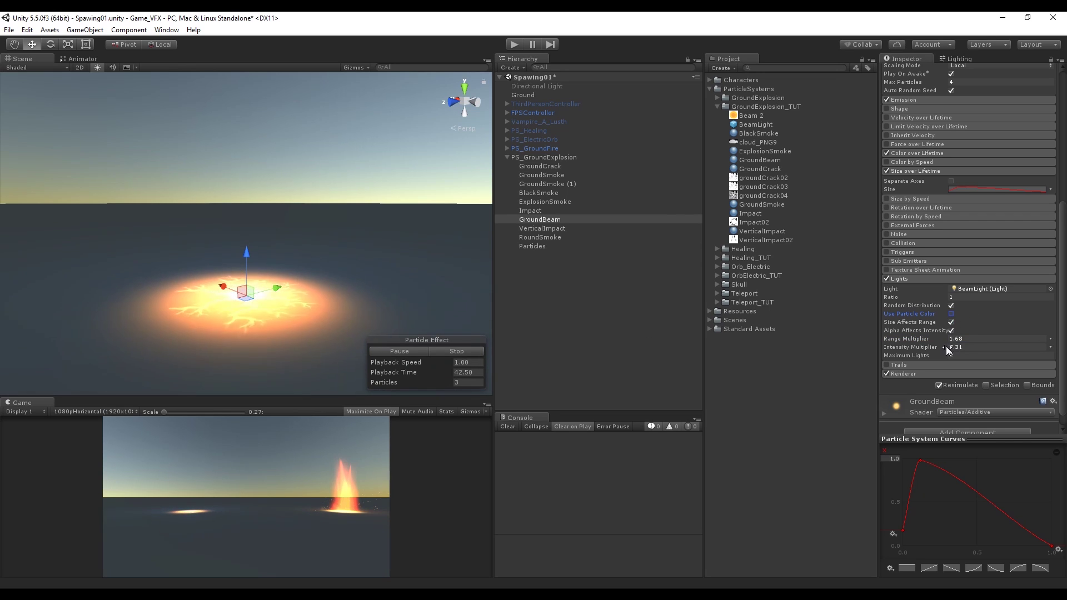
pyautogui.click(951, 315)
pyautogui.hotkey('ctrl', 'p')
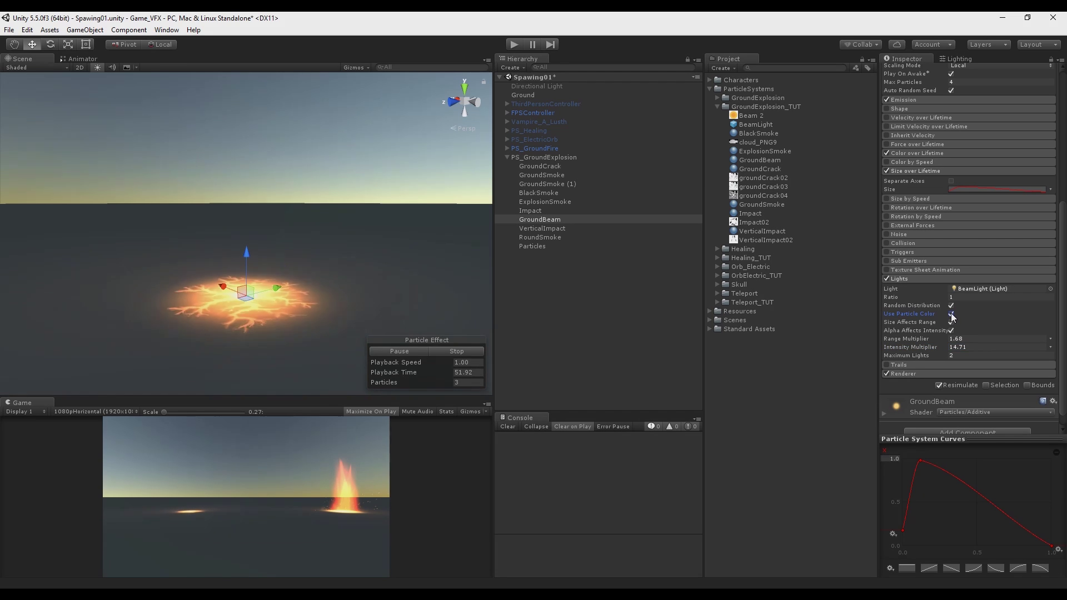